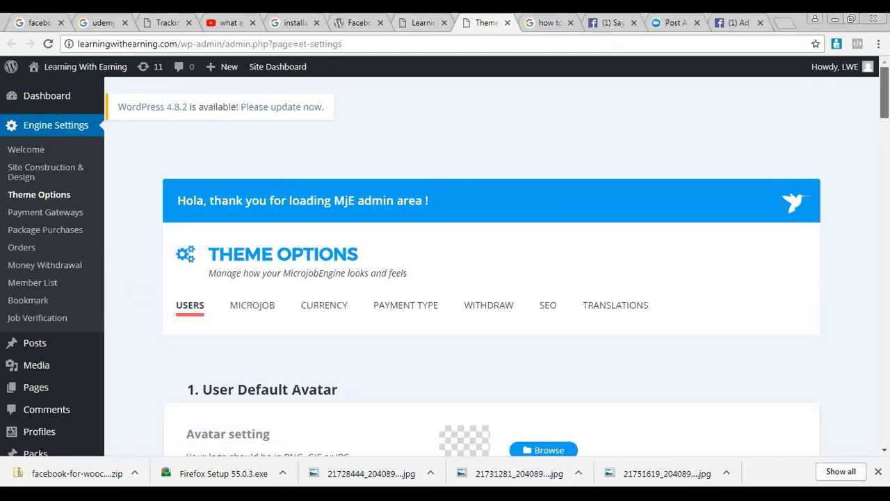
{"action": "scroll", "coordinate": [469, 179], "scroll_direction": "down", "scroll_amount": 2}
{"action": "scroll", "coordinate": [487, 264], "scroll_direction": "down", "scroll_amount": 5}
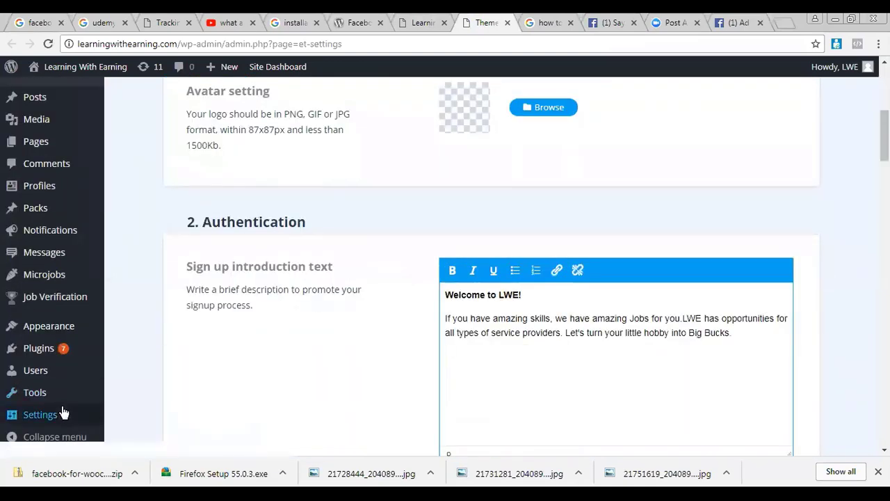
{"action": "mouse_move", "coordinate": [64, 409]}
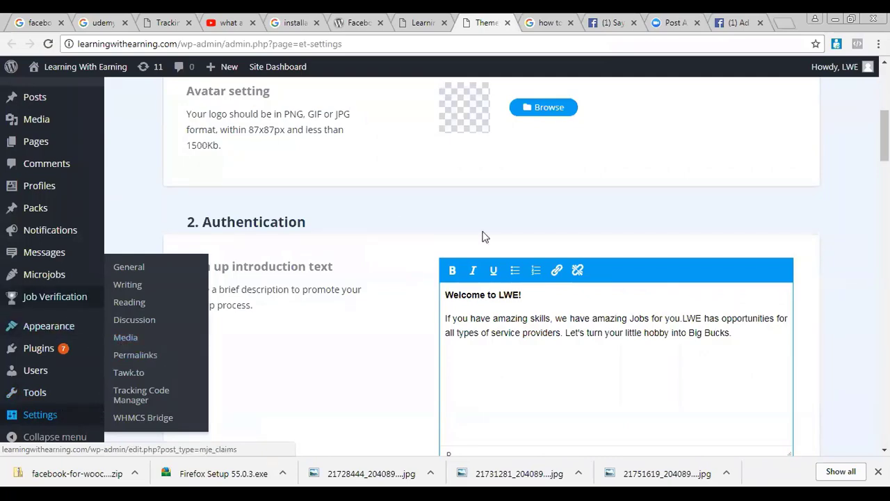
{"action": "scroll", "coordinate": [484, 236], "scroll_direction": "up", "scroll_amount": 5}
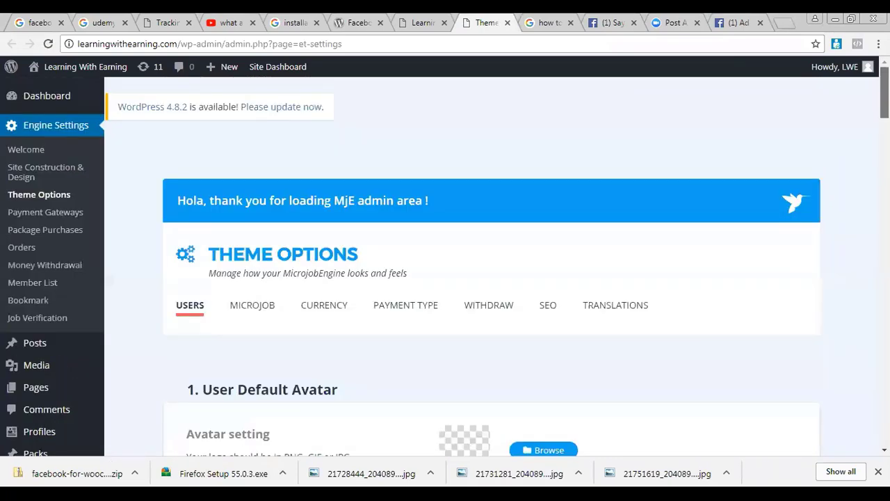
{"action": "scroll", "coordinate": [445, 264], "scroll_direction": "down", "scroll_amount": 1}
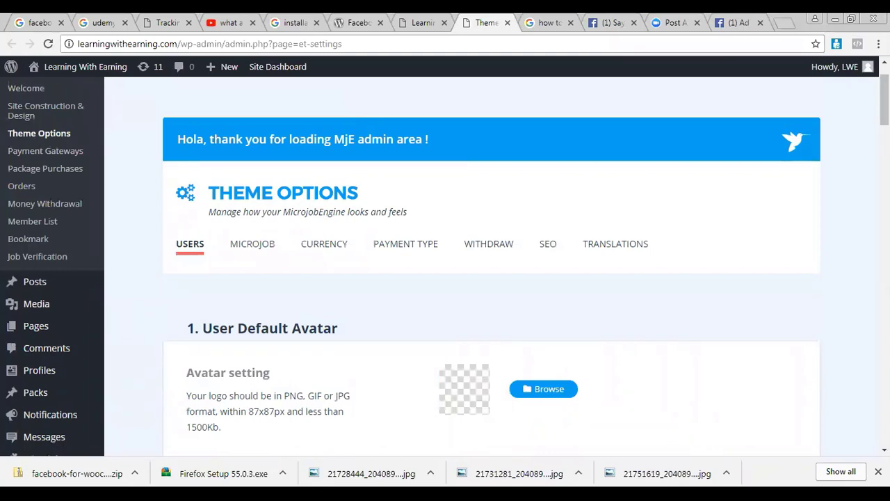
{"action": "mouse_move", "coordinate": [50, 311]}
{"action": "scroll", "coordinate": [884, 91], "scroll_direction": "up", "scroll_amount": 1}
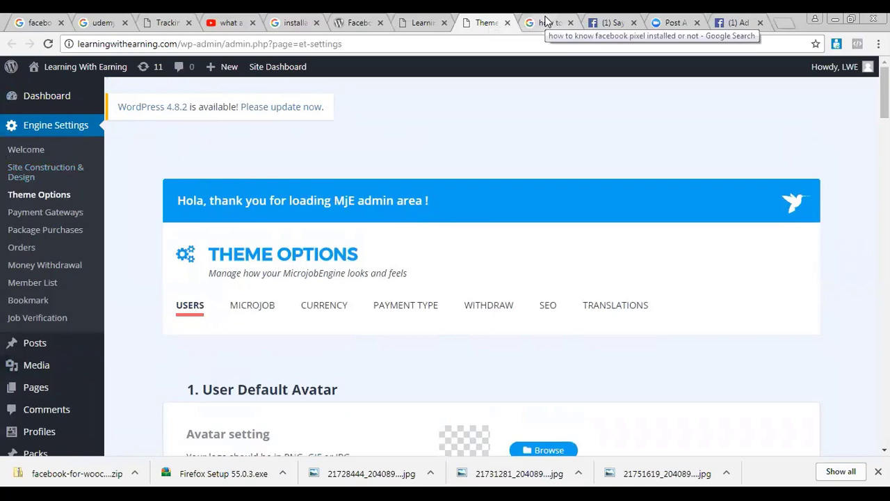
{"action": "left_click", "coordinate": [607, 23]}
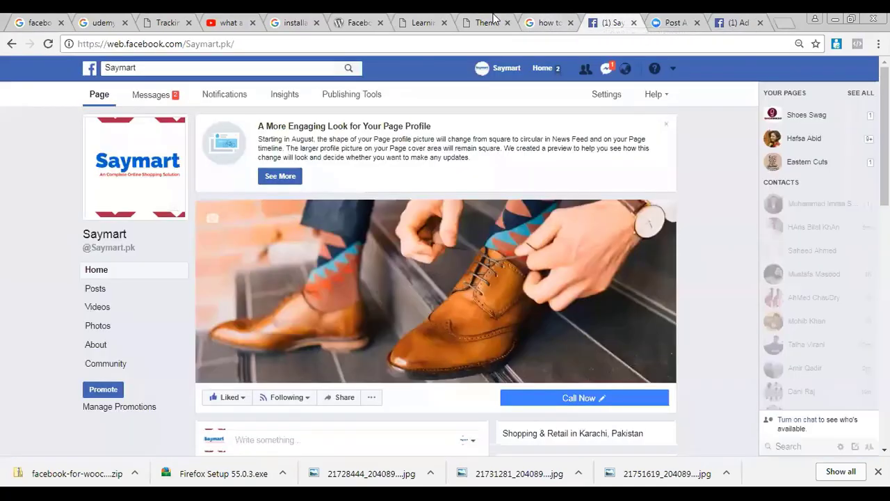
{"action": "key", "text": "ctrl+shift+Tab"}
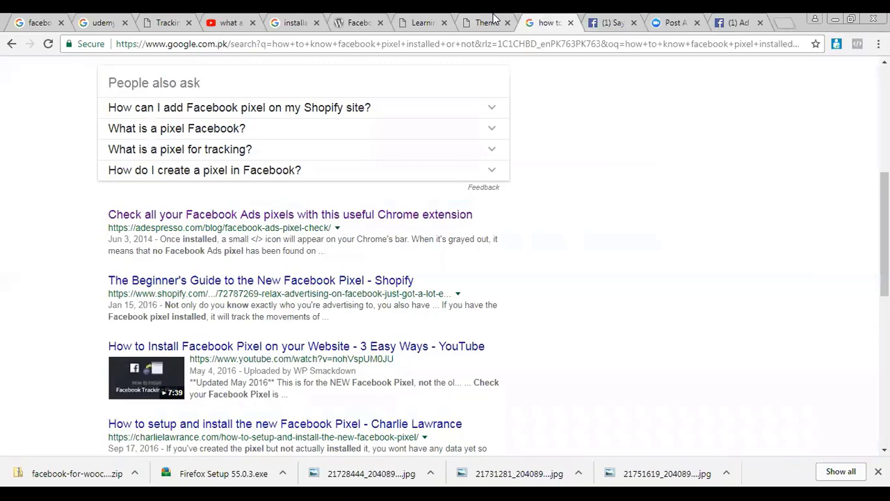
{"action": "key", "text": "ctrl+shift+Tab"}
{"action": "key", "text": "ctrl+shift+Tab"}
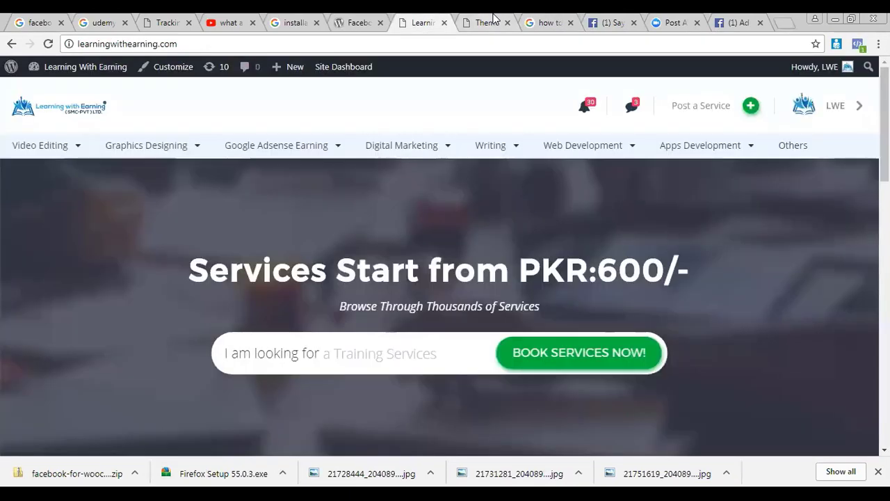
{"action": "key", "text": "ctrl+Tab"}
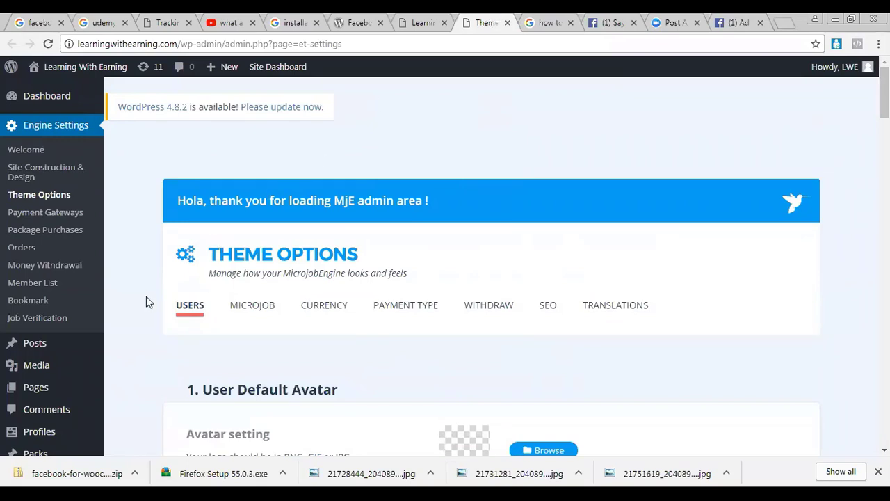
Open the list of installed plugins in the site's admin area
{"action": "scroll", "coordinate": [146, 298], "scroll_direction": "down", "scroll_amount": 2}
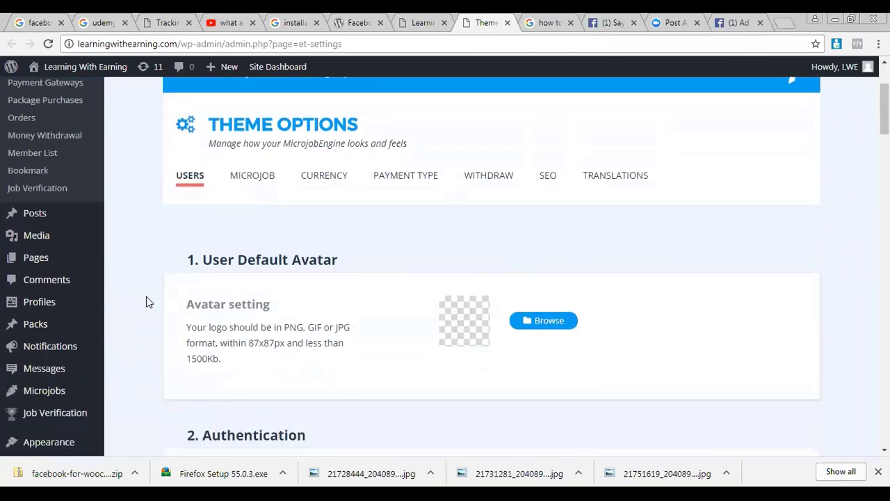
{"action": "scroll", "coordinate": [105, 222], "scroll_direction": "down", "scroll_amount": 1}
{"action": "mouse_move", "coordinate": [82, 228]}
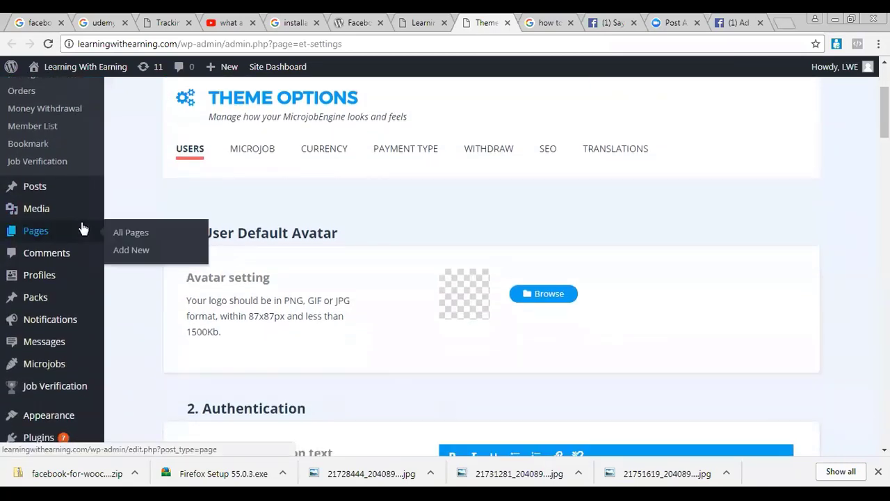
{"action": "mouse_move", "coordinate": [70, 330]}
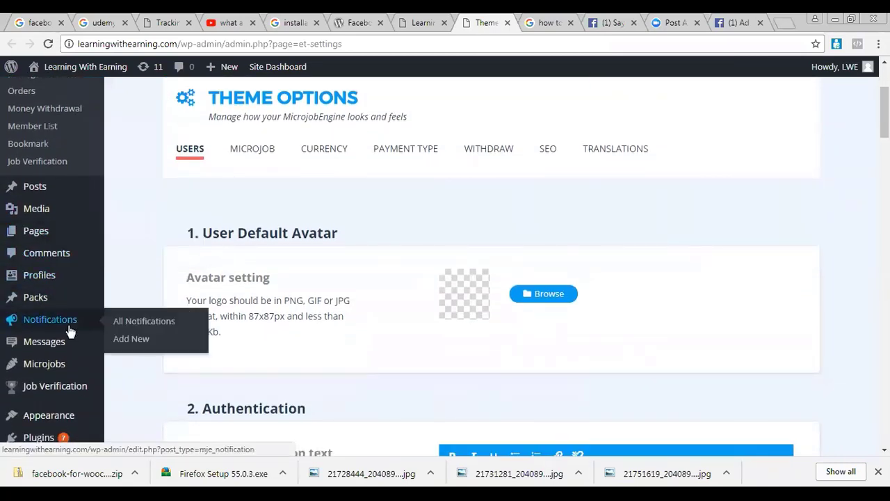
{"action": "scroll", "coordinate": [69, 331], "scroll_direction": "down", "scroll_amount": 1}
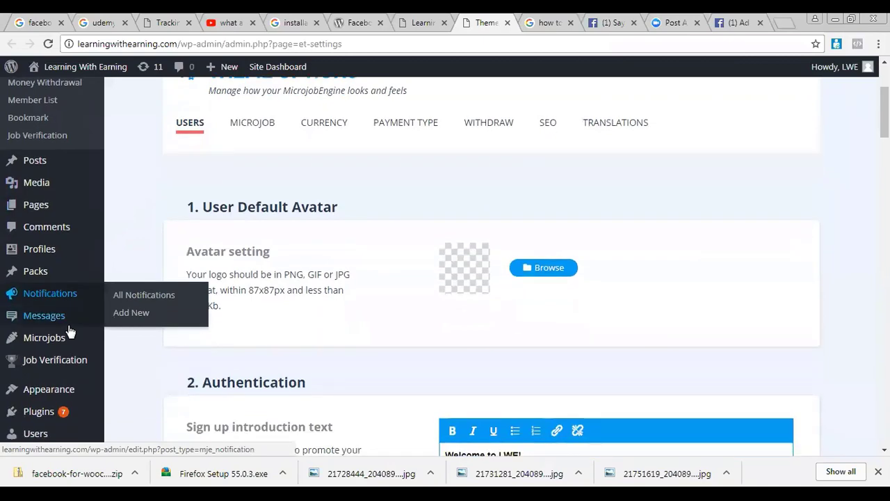
{"action": "scroll", "coordinate": [70, 331], "scroll_direction": "down", "scroll_amount": 2}
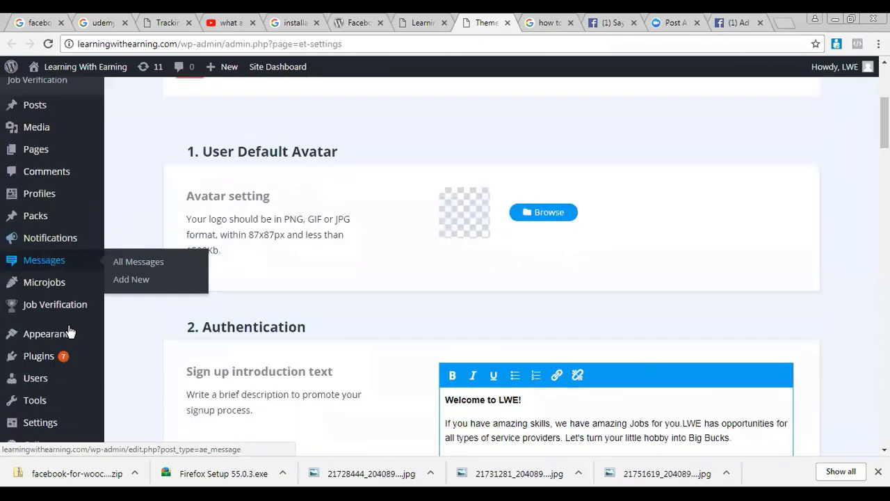
{"action": "scroll", "coordinate": [56, 420], "scroll_direction": "down", "scroll_amount": 5}
{"action": "left_click", "coordinate": [56, 414]}
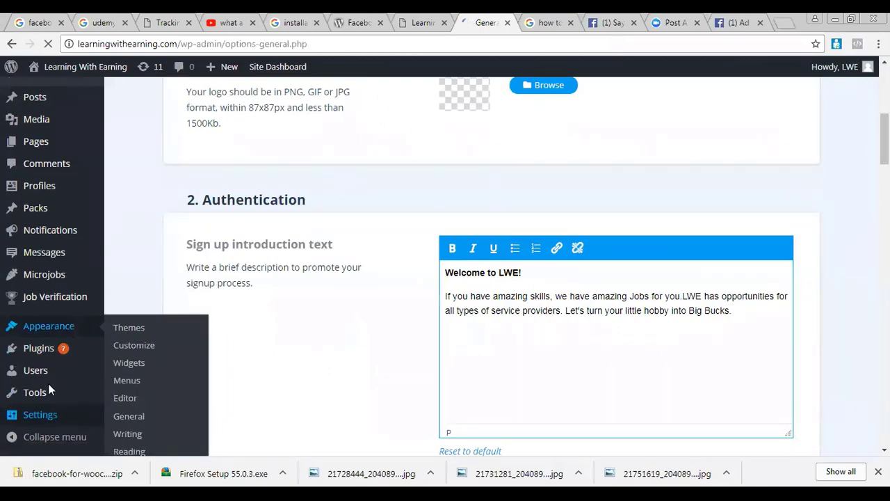
{"action": "mouse_move", "coordinate": [48, 395]}
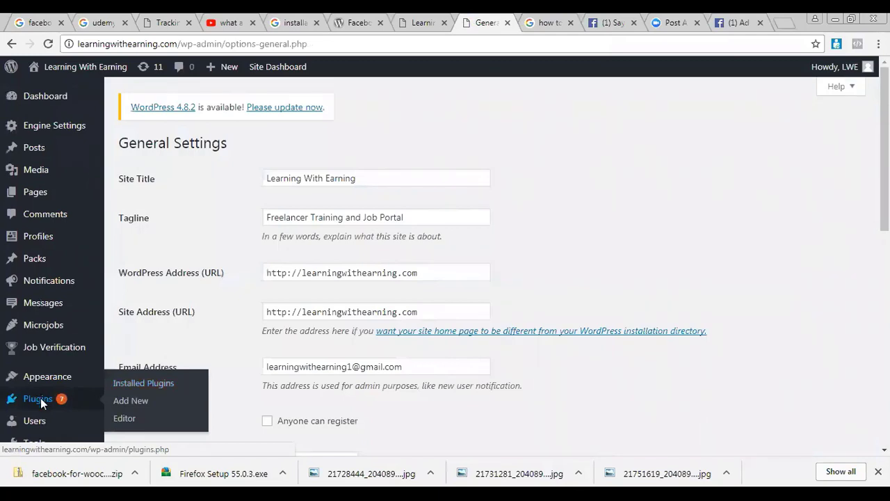
{"action": "left_click", "coordinate": [41, 402]}
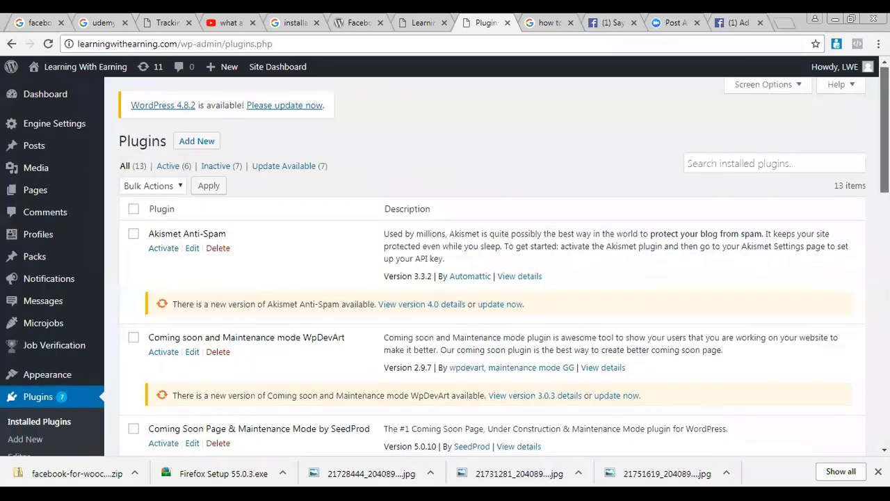
Deactivate the Tracking Code Manager plugin in the installed plugins list
{"action": "scroll", "coordinate": [132, 95], "scroll_direction": "down", "scroll_amount": 1}
{"action": "scroll", "coordinate": [132, 95], "scroll_direction": "down", "scroll_amount": 2}
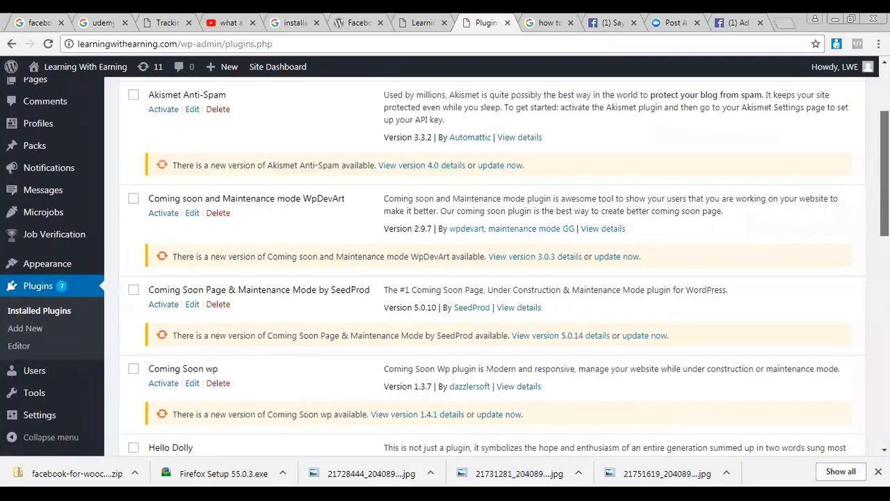
{"action": "scroll", "coordinate": [324, 320], "scroll_direction": "down", "scroll_amount": 8}
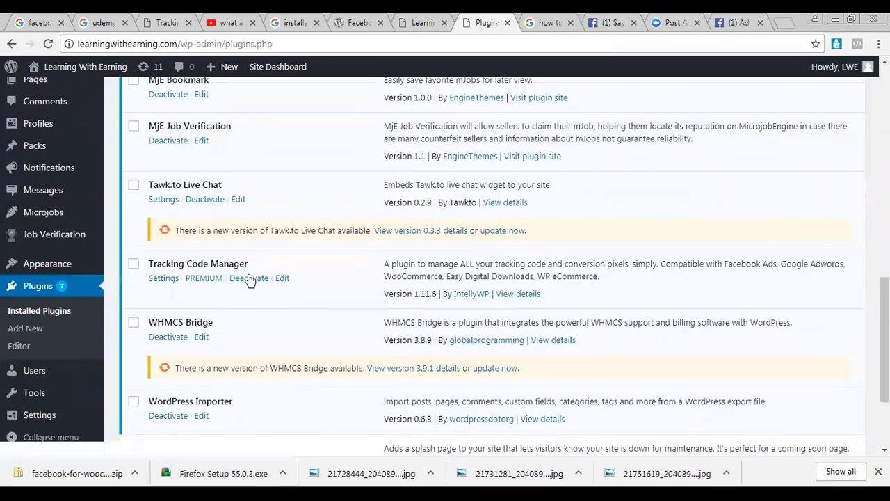
{"action": "left_click", "coordinate": [251, 278]}
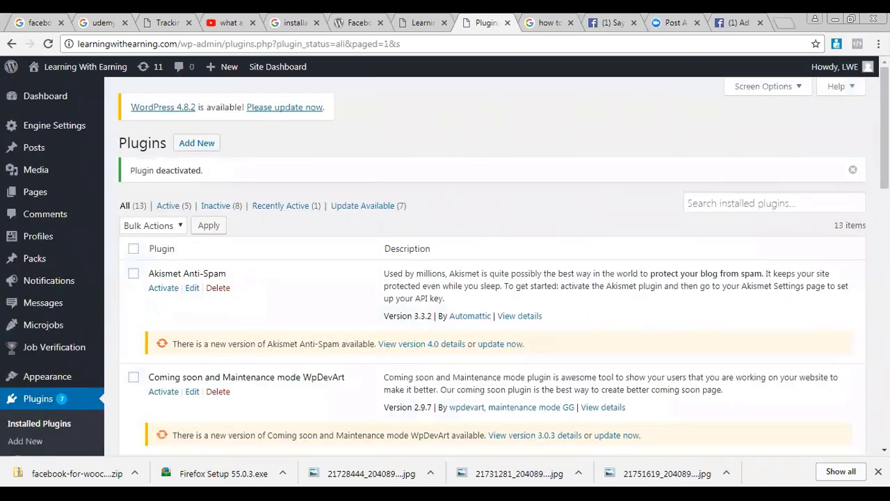
Delete the deactivated Tracking Code Manager plugin from the site and confirm the deletion
{"action": "scroll", "coordinate": [446, 261], "scroll_direction": "down", "scroll_amount": 2}
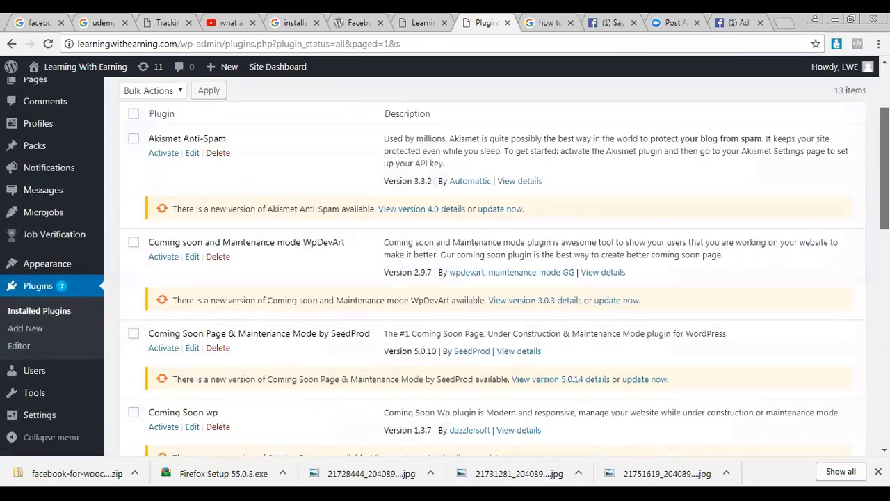
{"action": "scroll", "coordinate": [493, 268], "scroll_direction": "down", "scroll_amount": 4}
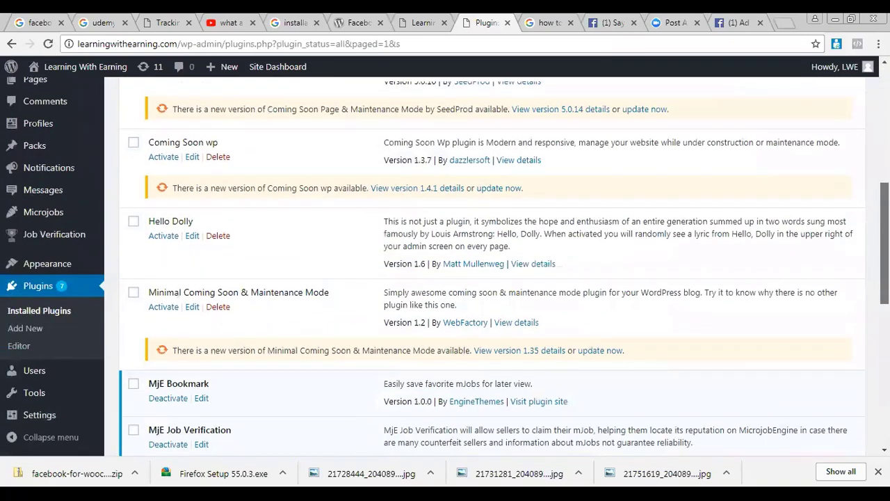
{"action": "scroll", "coordinate": [230, 311], "scroll_direction": "down", "scroll_amount": 2}
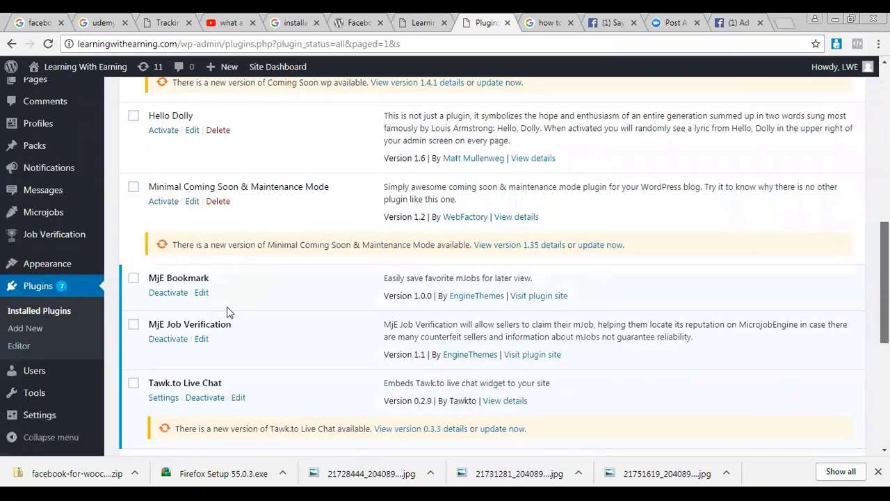
{"action": "scroll", "coordinate": [227, 311], "scroll_direction": "down", "scroll_amount": 3}
{"action": "left_click", "coordinate": [224, 297]}
{"action": "left_click", "coordinate": [495, 113]}
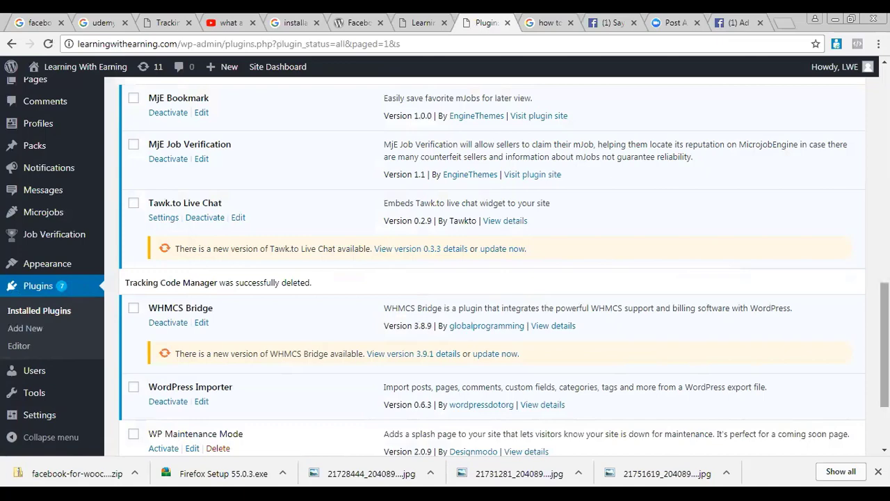
Check the sticky note for the plugin name and open the page for adding new plugins
{"action": "scroll", "coordinate": [487, 278], "scroll_direction": "up", "scroll_amount": 1}
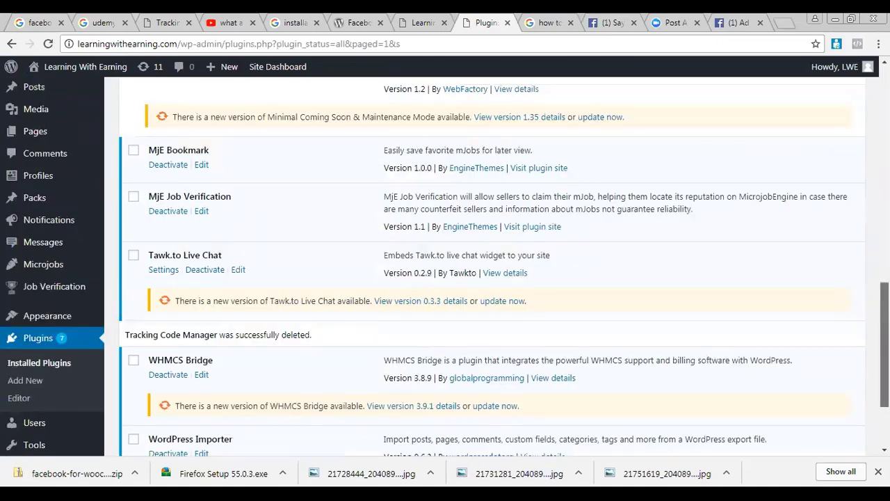
{"action": "scroll", "coordinate": [487, 279], "scroll_direction": "up", "scroll_amount": 4}
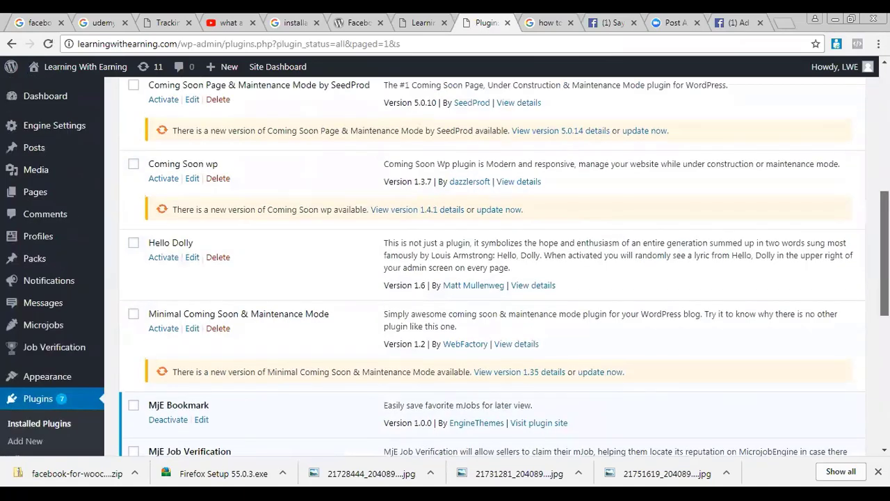
{"action": "scroll", "coordinate": [487, 279], "scroll_direction": "up", "scroll_amount": 4}
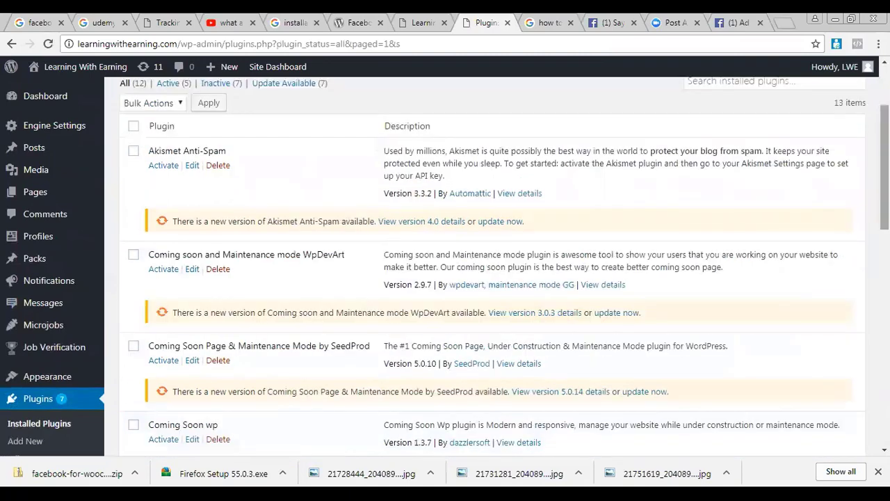
{"action": "scroll", "coordinate": [487, 278], "scroll_direction": "up", "scroll_amount": 1}
{"action": "scroll", "coordinate": [486, 278], "scroll_direction": "up", "scroll_amount": 1}
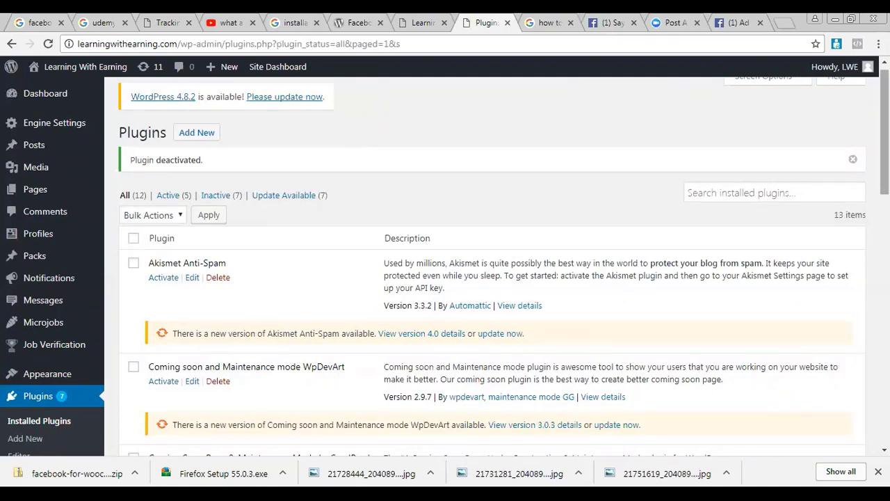
{"action": "scroll", "coordinate": [642, 110], "scroll_direction": "up", "scroll_amount": 1}
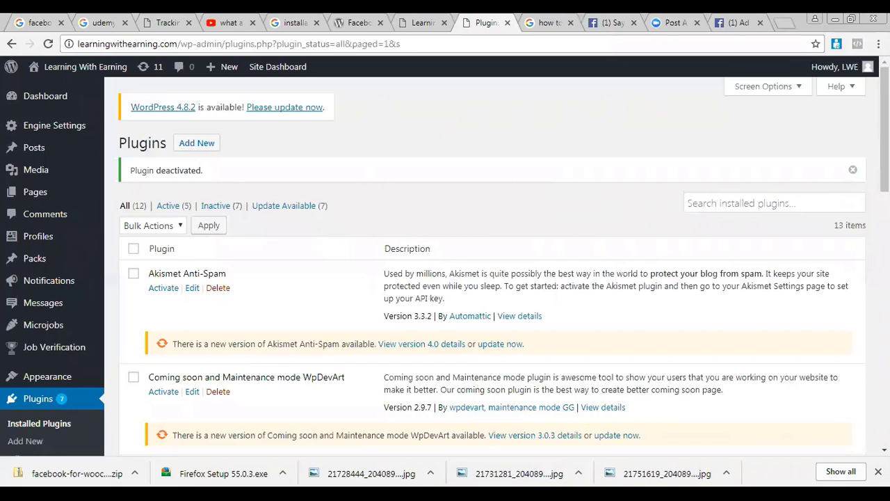
{"action": "key", "text": "alt+Tab"}
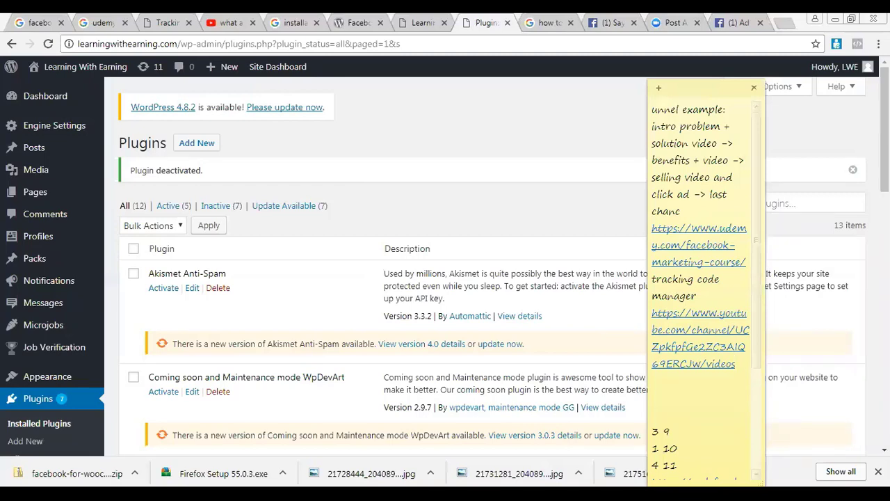
{"action": "key", "text": "alt+Tab"}
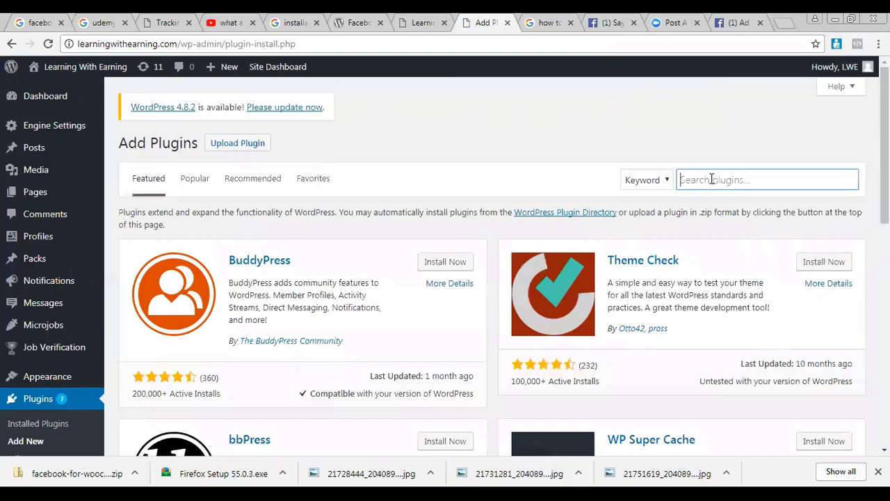
Search the plugin directory for "tracking code manager" and install the Tracking Code Manager plugin by IntellyWP
{"action": "key", "text": "alt+Tab"}
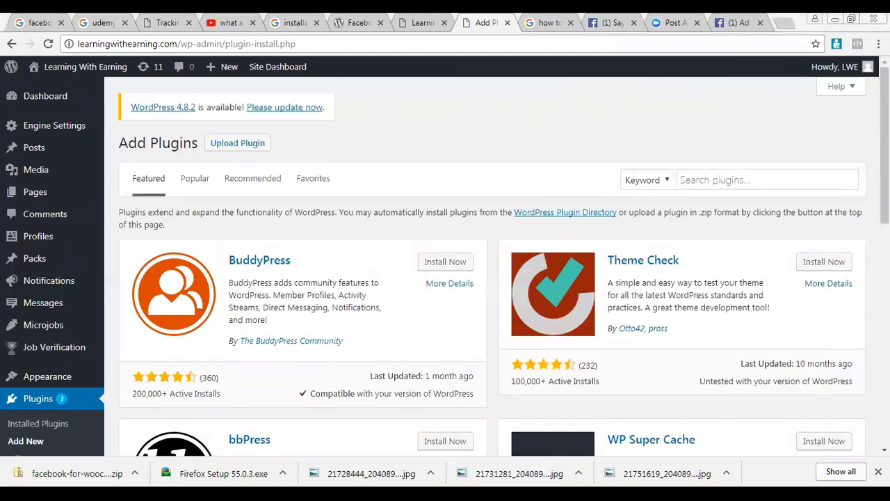
{"action": "key", "text": "alt+Tab"}
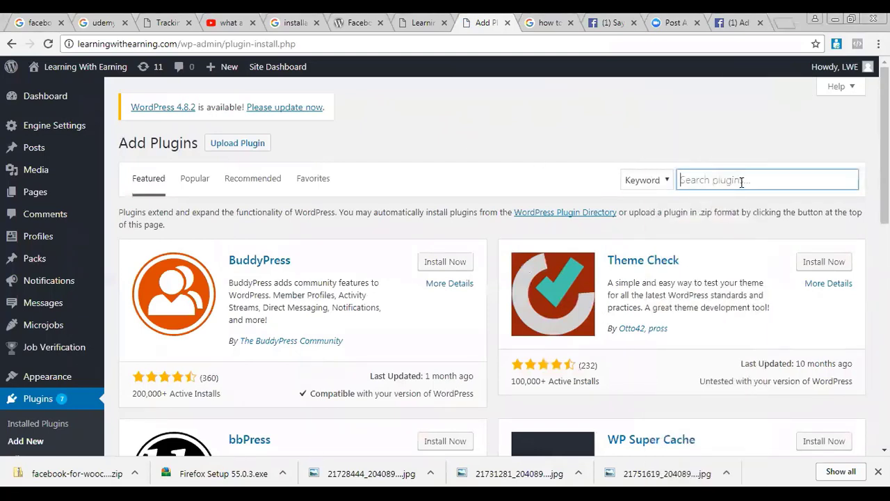
{"action": "type", "text": "tracking code manager"}
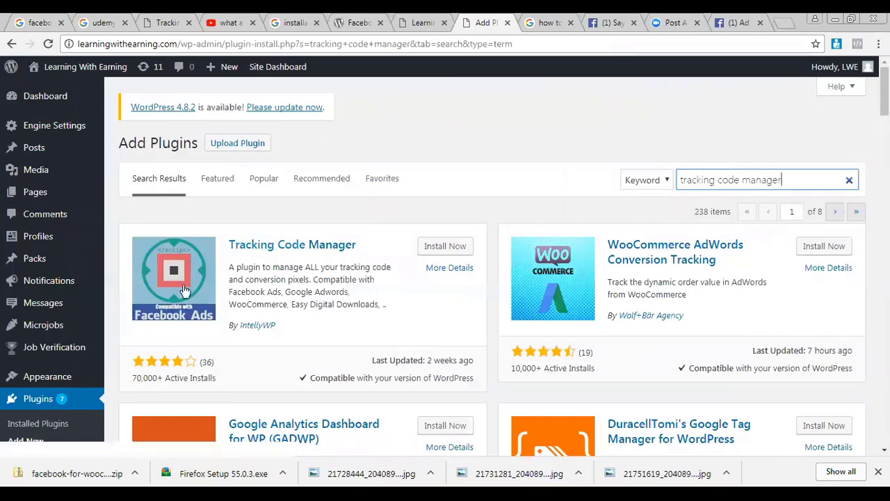
{"action": "left_click", "coordinate": [457, 246]}
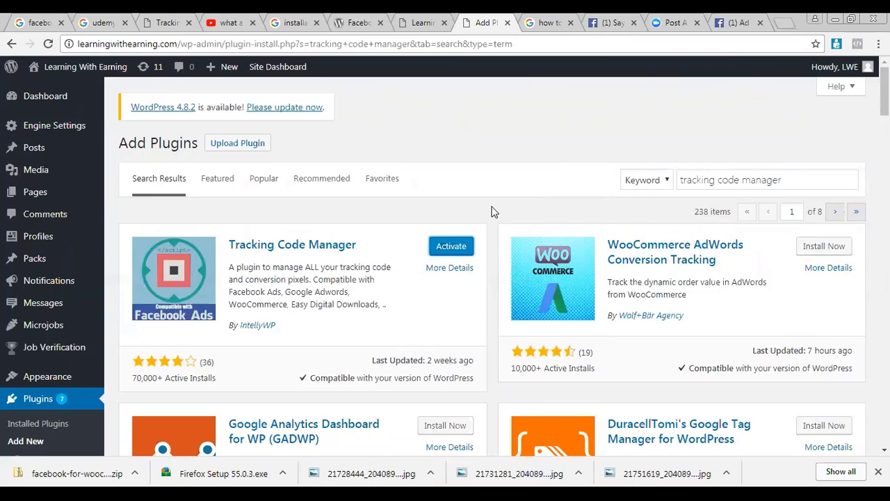
Activate the Tracking Code Manager plugin and open Facebook Ads Manager for the Saymart account
{"action": "left_click", "coordinate": [461, 248]}
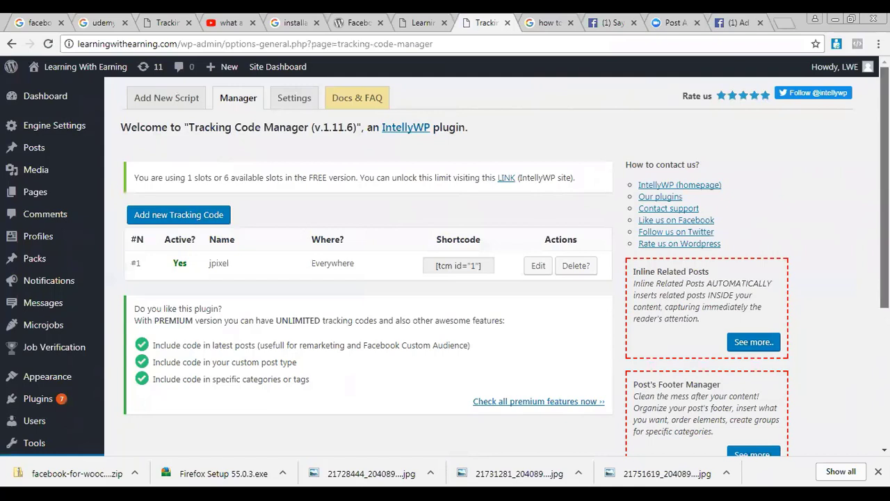
{"action": "left_click", "coordinate": [612, 22]}
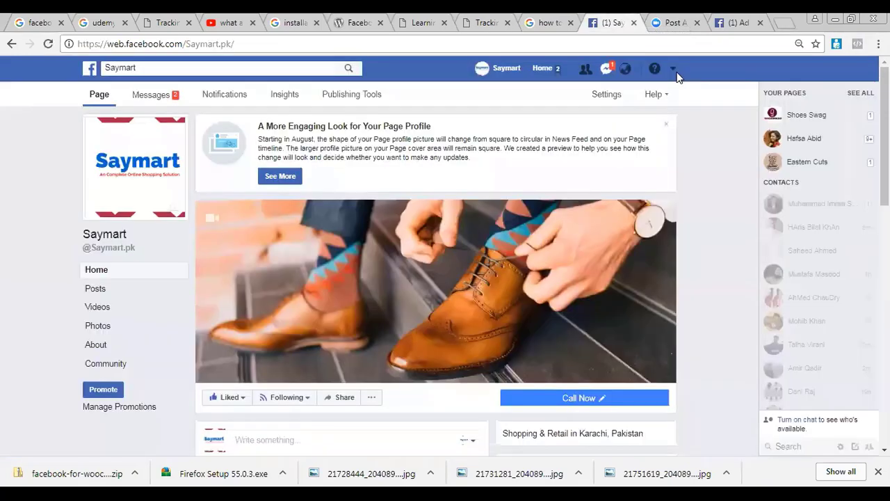
{"action": "left_click", "coordinate": [676, 71]}
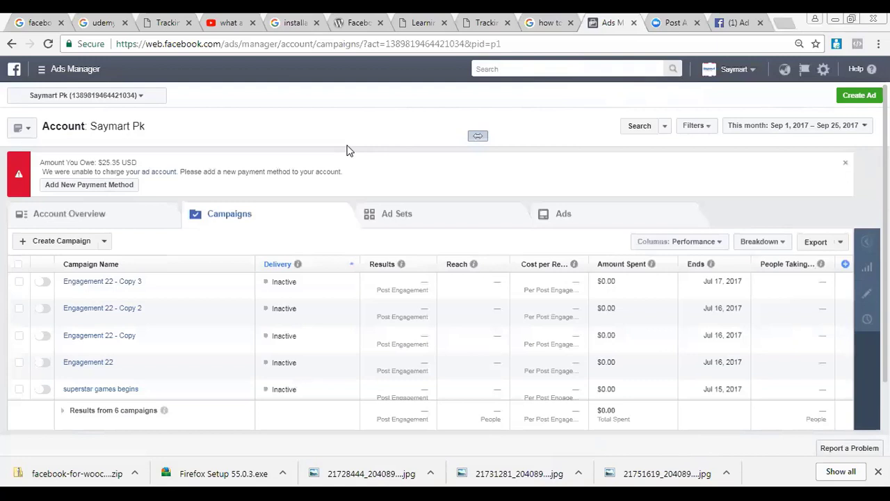
Return to the Tracking Code Manager page on the WordPress site and review its heading and list of tracking codes
{"action": "left_click", "coordinate": [354, 21]}
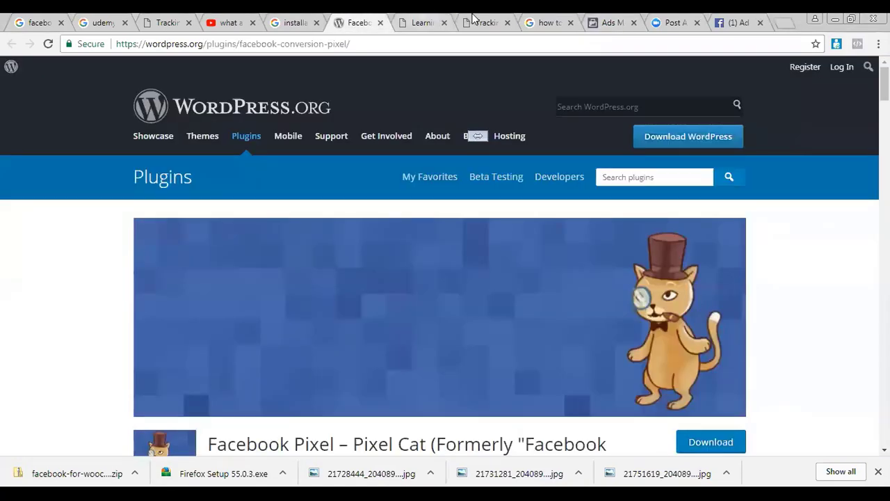
{"action": "left_click", "coordinate": [425, 22]}
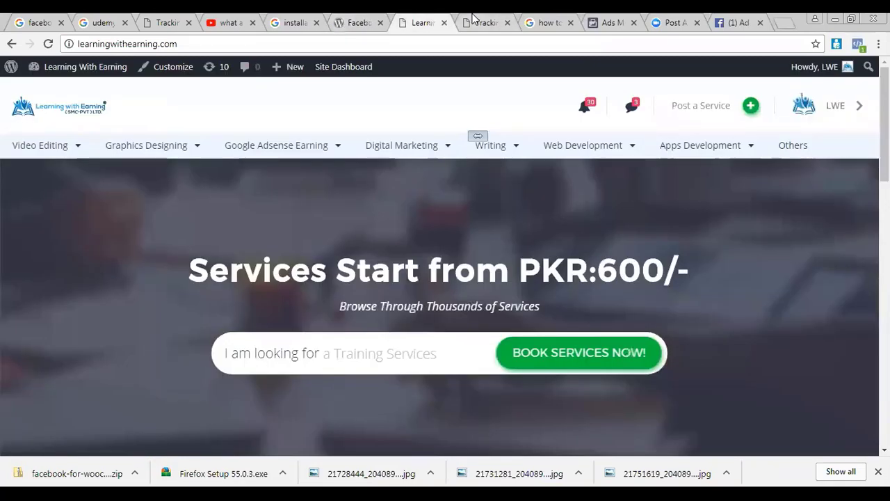
{"action": "left_click", "coordinate": [473, 18]}
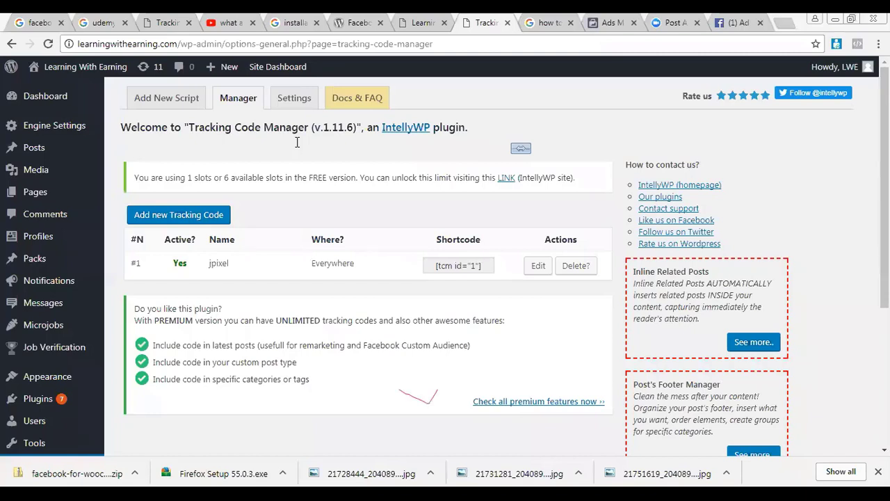
{"action": "double_click", "coordinate": [265, 127]}
{"action": "left_click", "coordinate": [265, 127]}
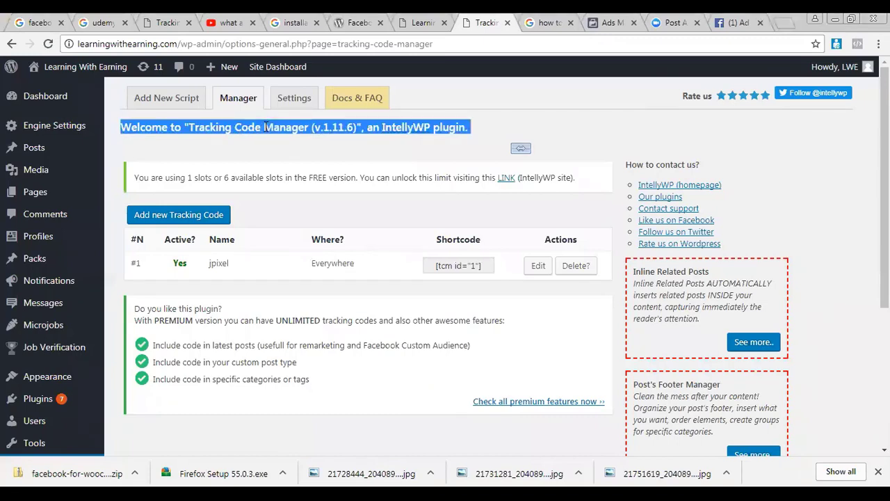
{"action": "triple_click", "coordinate": [265, 127]}
{"action": "mouse_move", "coordinate": [69, 252]}
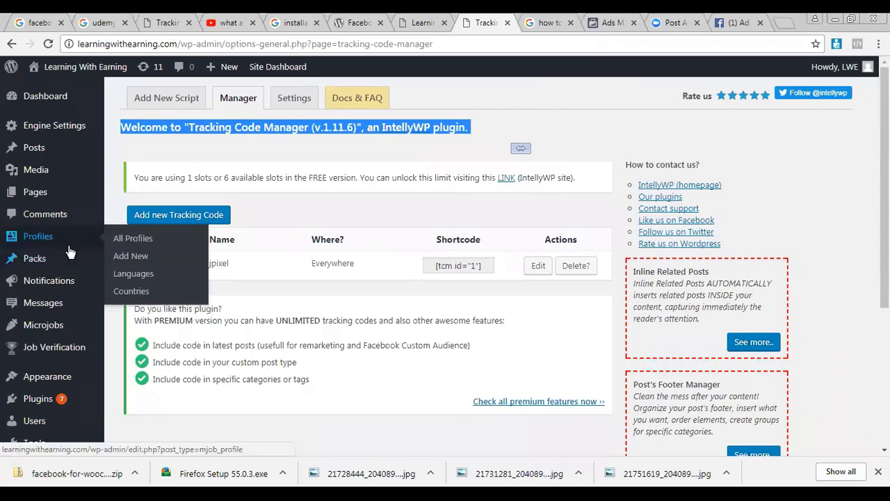
{"action": "mouse_move", "coordinate": [64, 351]}
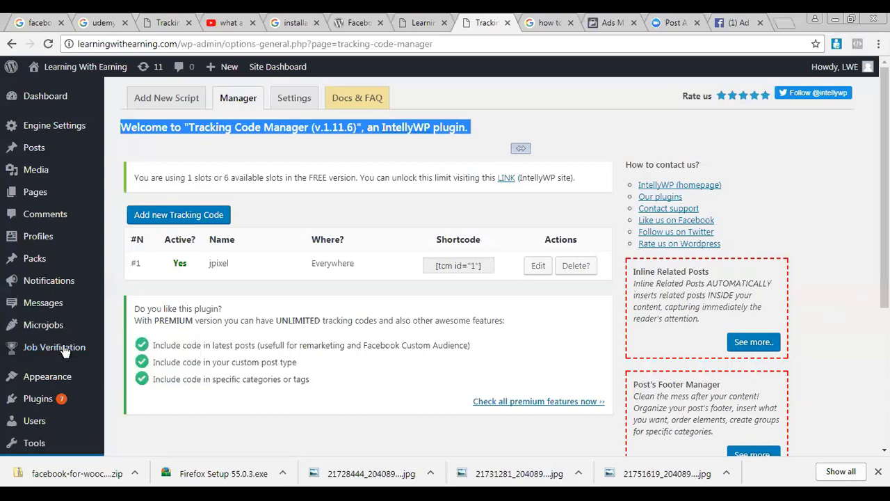
{"action": "left_click", "coordinate": [521, 148]}
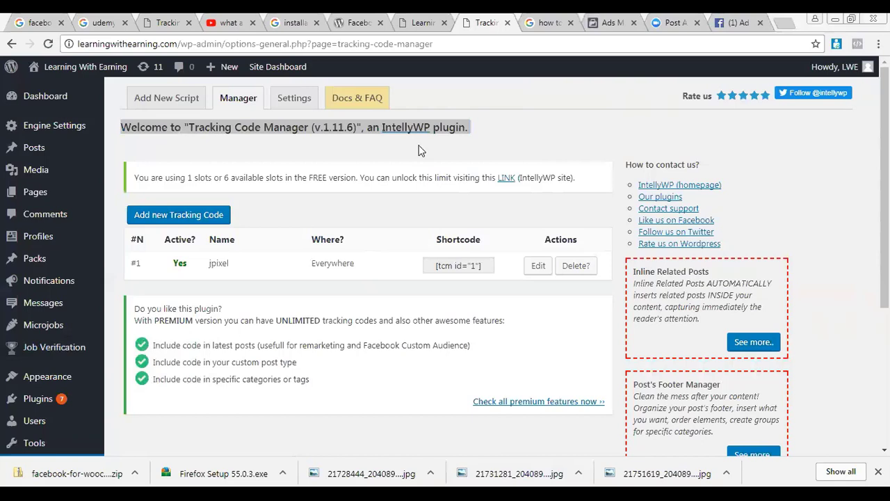
{"action": "left_click", "coordinate": [373, 181]}
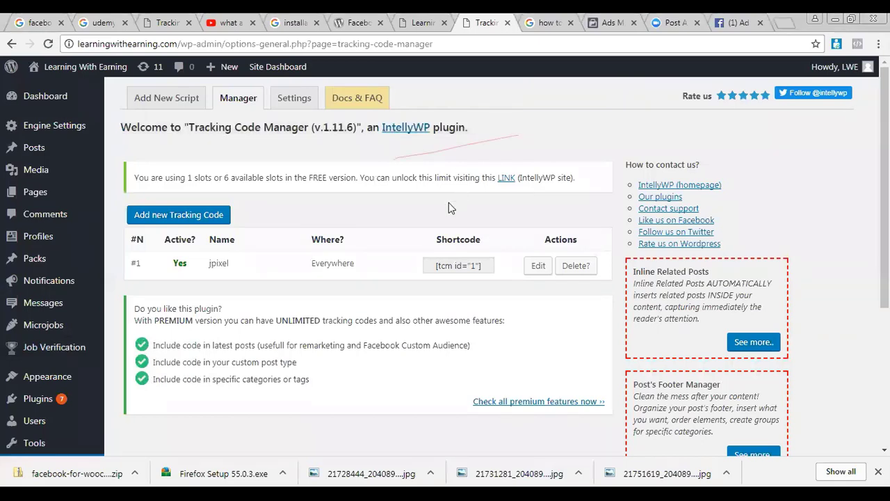
Delete the existing jpixel tracking code and confirm the deletion
{"action": "left_click", "coordinate": [576, 266]}
{"action": "key", "text": "Return"}
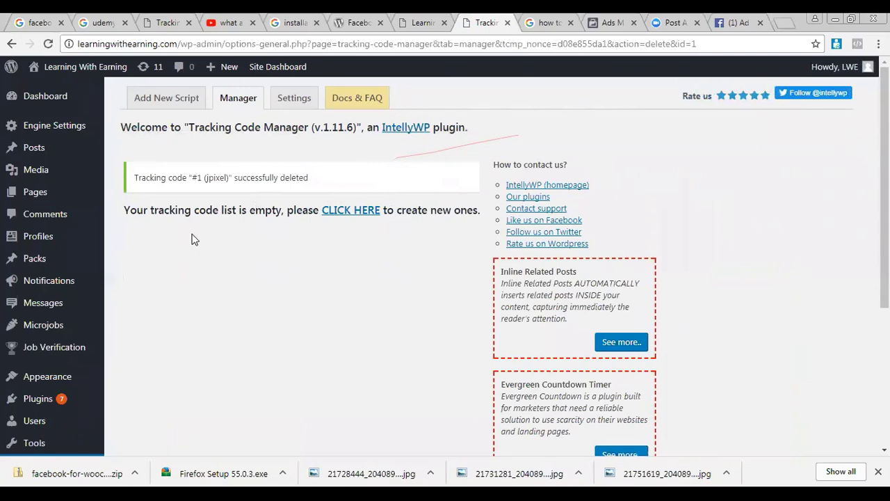
Start a new tracking code named "facebook overreview" and look over the code, position and device options
{"action": "left_click", "coordinate": [363, 211]}
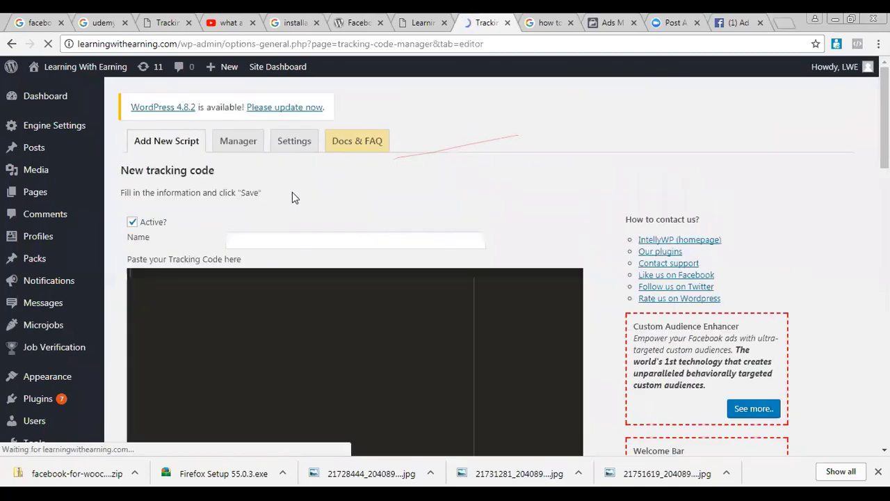
{"action": "left_click", "coordinate": [319, 198]}
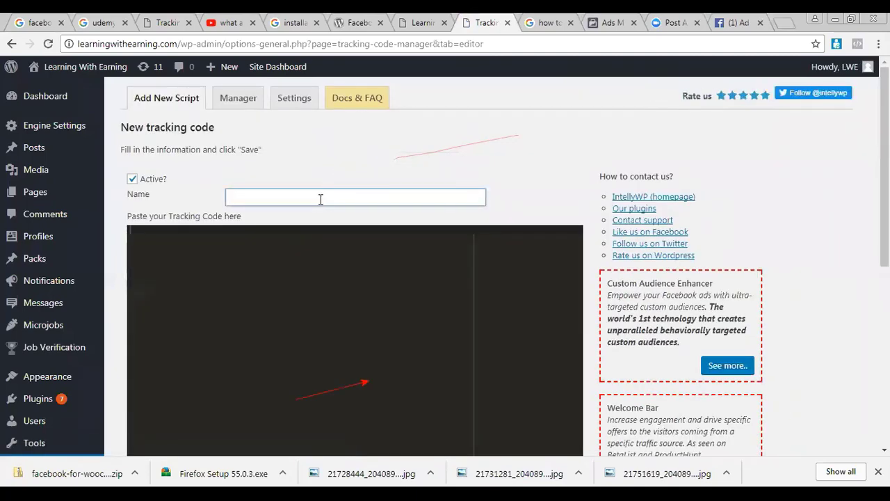
{"action": "type", "text": "facebook al"}
{"action": "key", "text": "BackSpace"}
{"action": "key", "text": "BackSpace"}
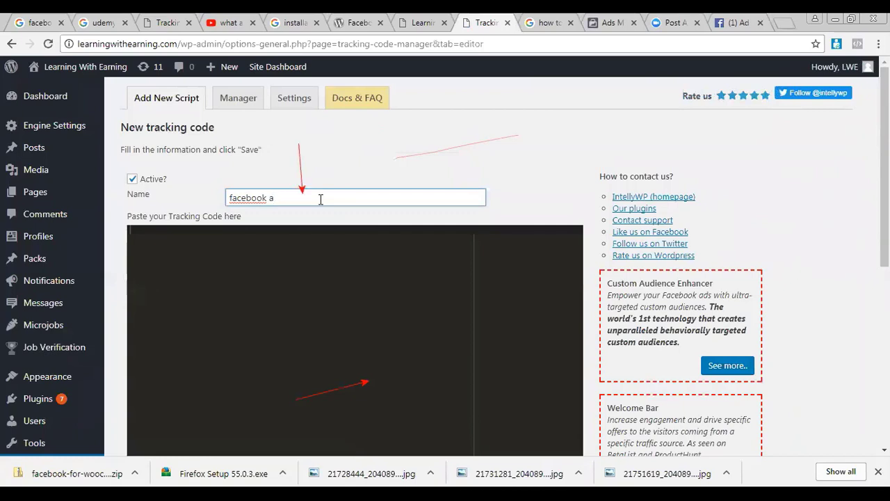
{"action": "type", "text": "overreview"}
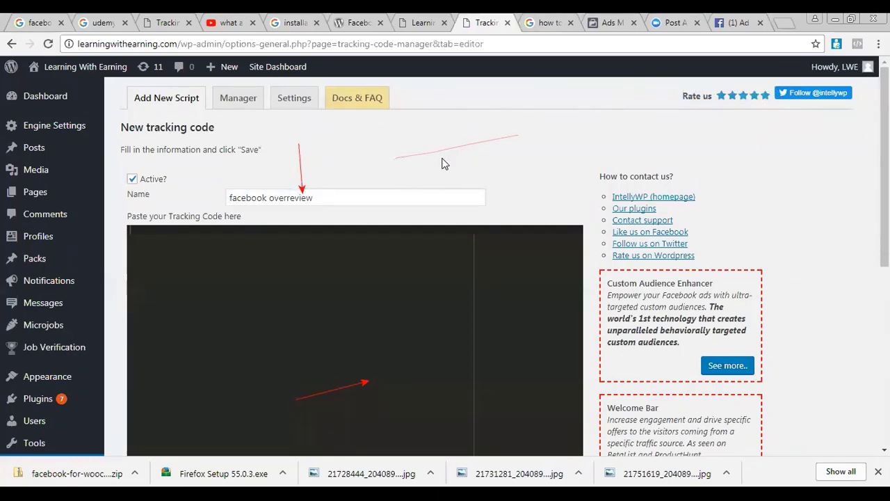
{"action": "scroll", "coordinate": [444, 163], "scroll_direction": "down", "scroll_amount": 1}
{"action": "scroll", "coordinate": [445, 278], "scroll_direction": "down", "scroll_amount": 2}
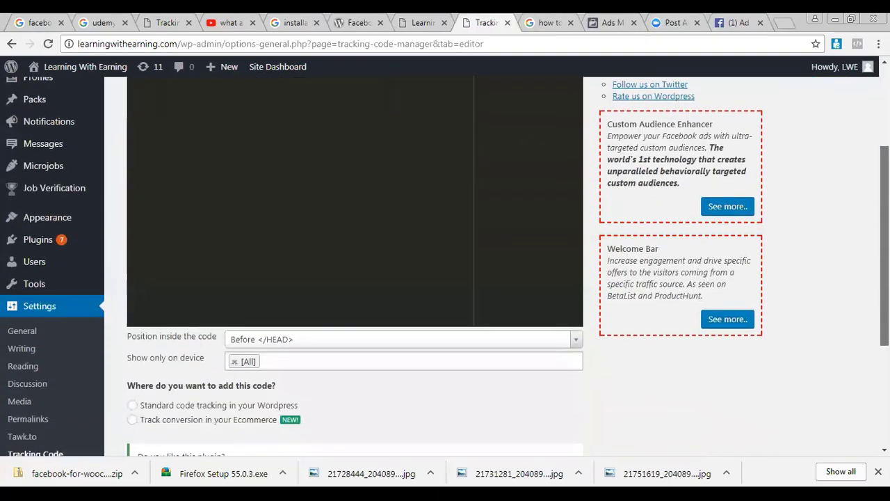
{"action": "scroll", "coordinate": [445, 278], "scroll_direction": "up", "scroll_amount": 2}
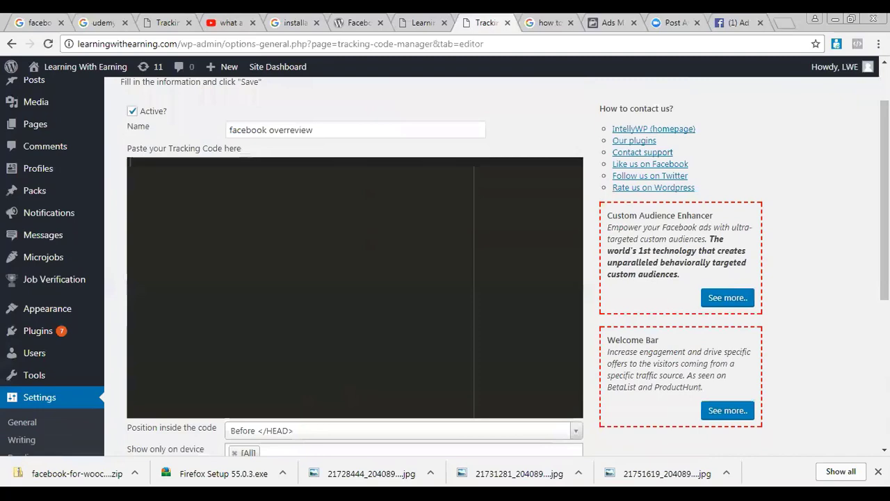
Switch to Ads Manager, open its Pixels page and try to set up Saymart Pk's pixel
{"action": "left_click", "coordinate": [418, 19]}
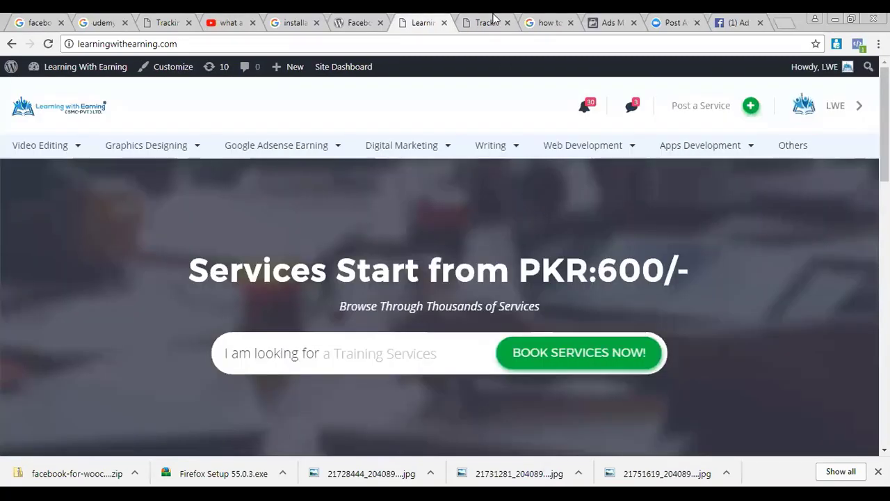
{"action": "key", "text": "ctrl+shift+Tab"}
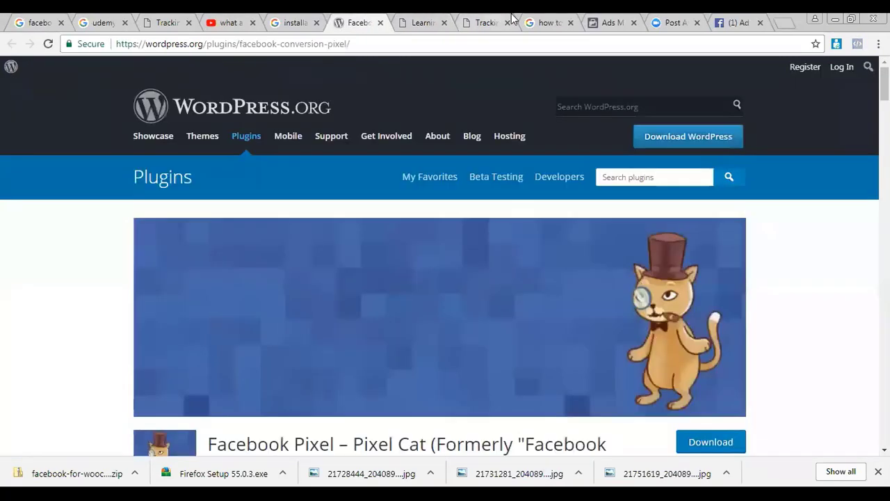
{"action": "left_click_drag", "start_coordinate": [627, 21], "coordinate": [502, 19]}
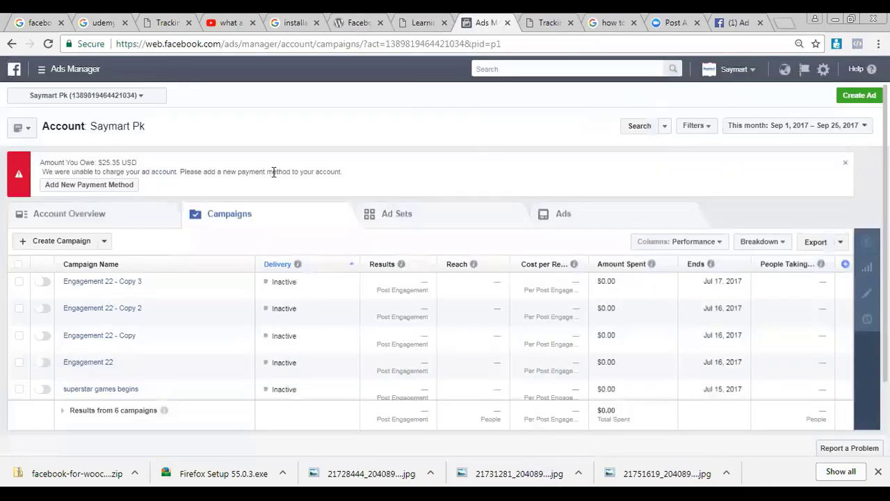
{"action": "mouse_move", "coordinate": [59, 87]}
{"action": "left_click", "coordinate": [57, 71]}
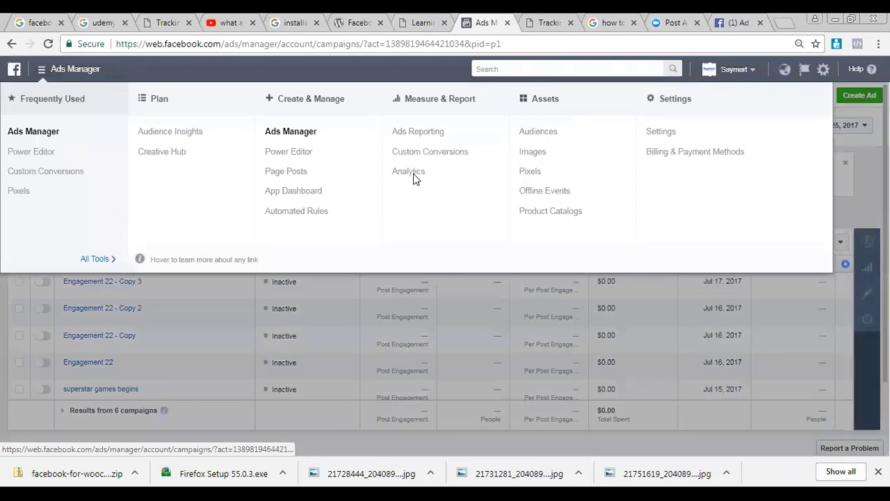
{"action": "left_click", "coordinate": [533, 171]}
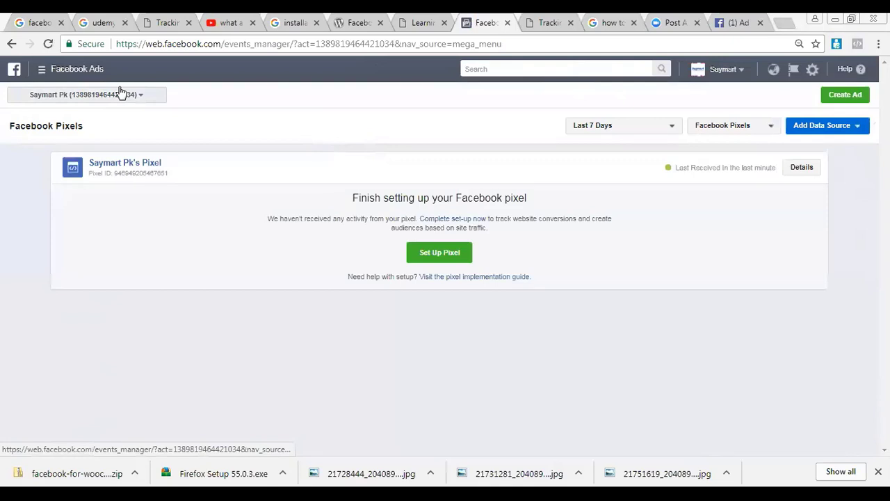
{"action": "left_click", "coordinate": [438, 257]}
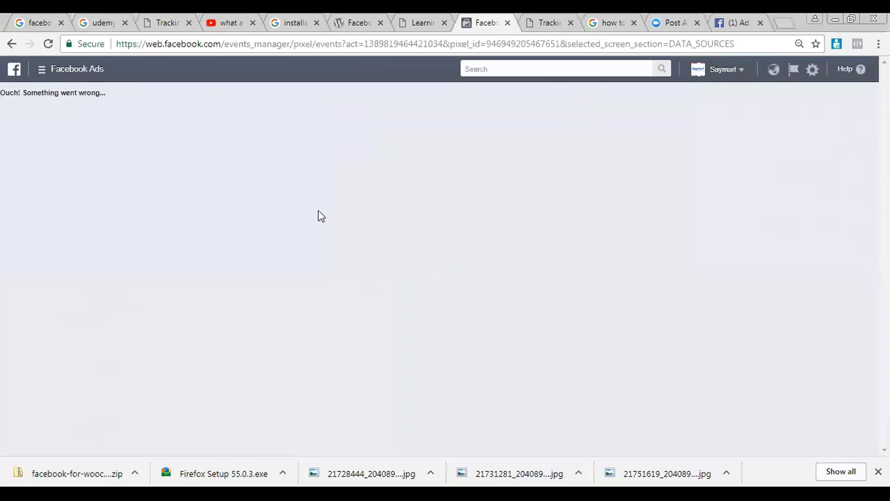
Reopen the Pixels page and try the setup of Saymart Pk's pixel again
{"action": "left_click", "coordinate": [42, 72]}
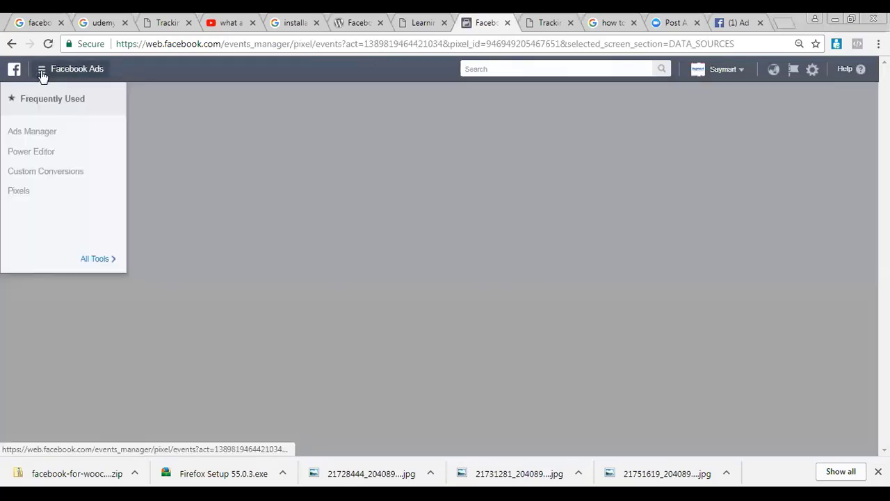
{"action": "left_click", "coordinate": [91, 257]}
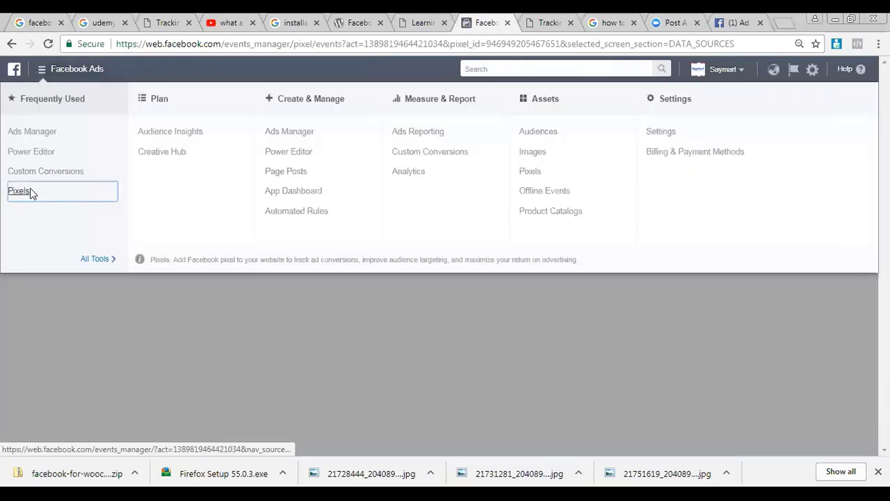
{"action": "left_click", "coordinate": [28, 191]}
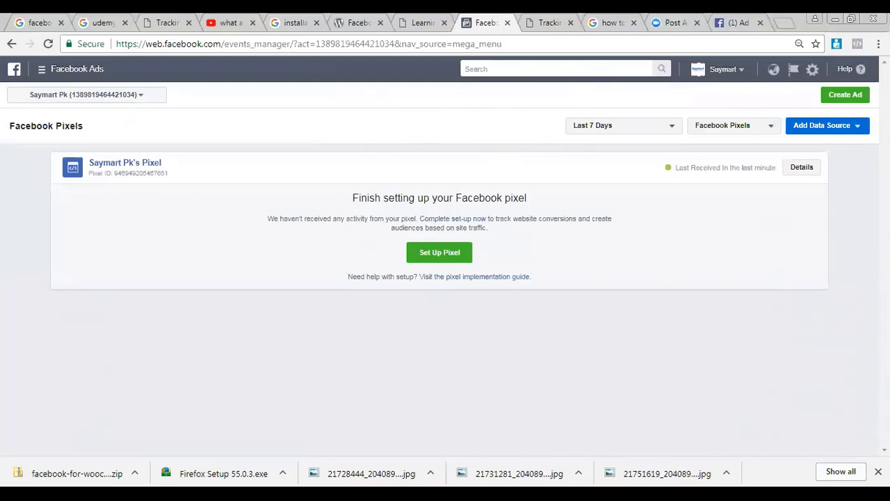
{"action": "left_click", "coordinate": [434, 253]}
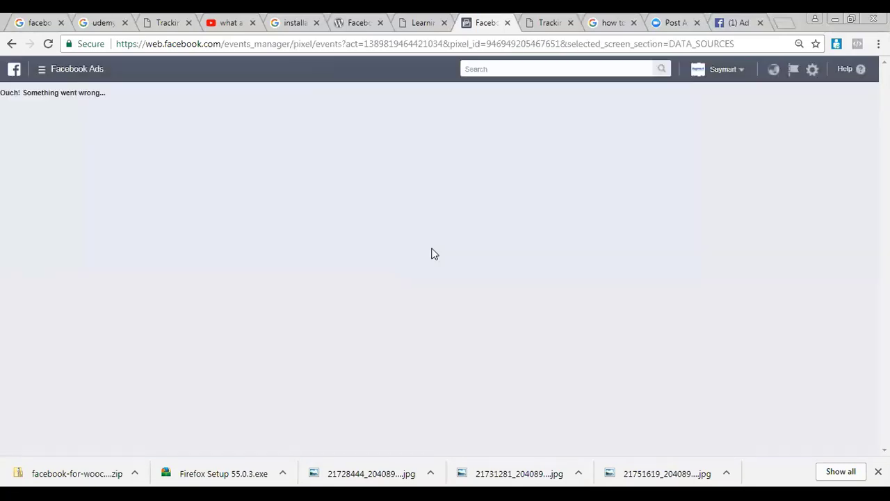
{"action": "left_click", "coordinate": [52, 76]}
{"action": "left_click", "coordinate": [201, 228]}
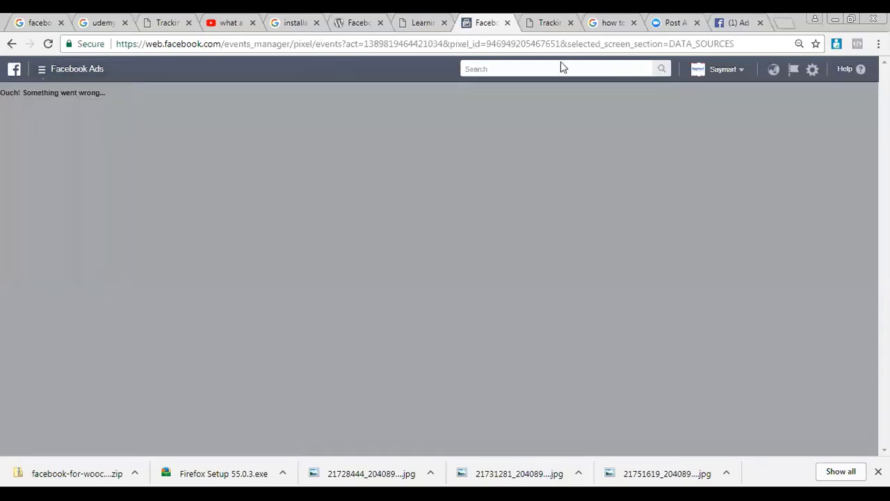
Close the Facebook Ads page and log out of the current Facebook account
{"action": "left_click", "coordinate": [549, 23]}
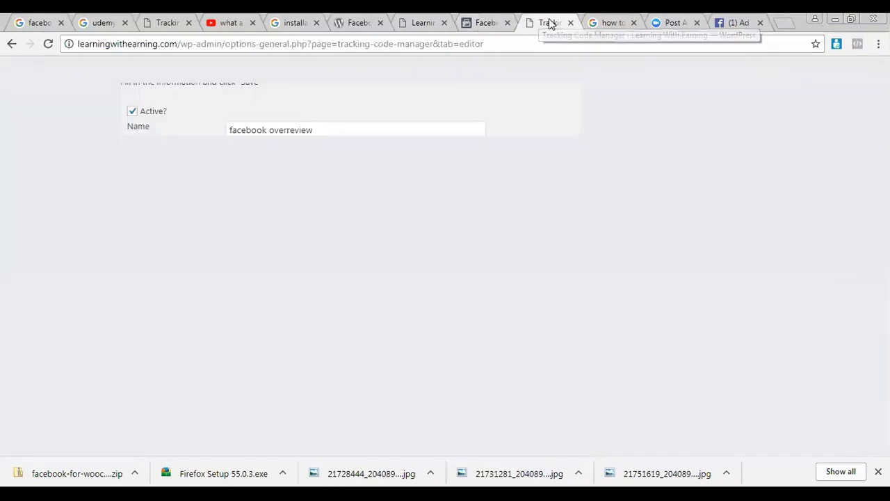
{"action": "key", "text": "ctrl+shift+Tab"}
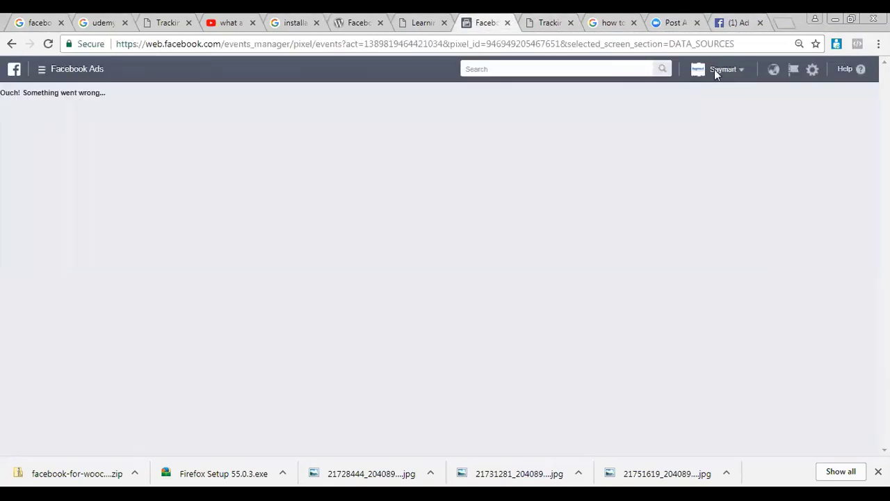
{"action": "key", "text": "ctrl+w"}
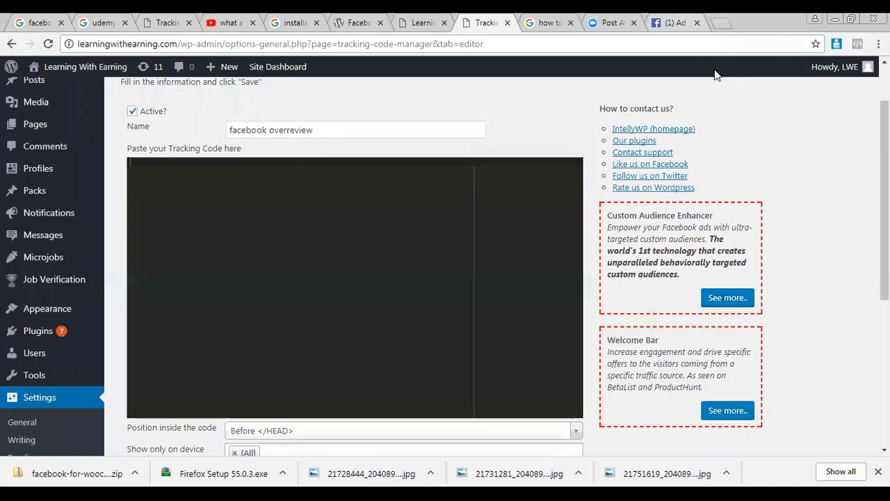
{"action": "left_click", "coordinate": [676, 23]}
{"action": "left_click", "coordinate": [717, 69]}
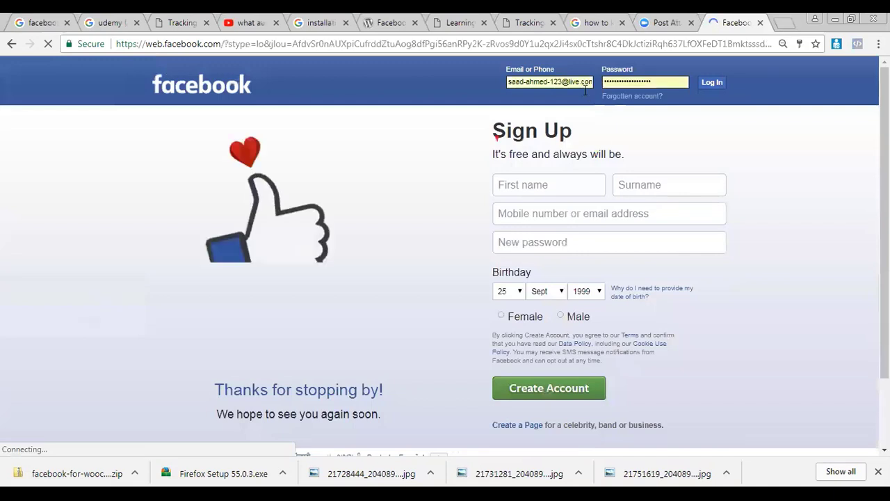
Log in to Facebook with the fourth saved e-mail suggestion and its stored password
{"action": "triple_click", "coordinate": [589, 83]}
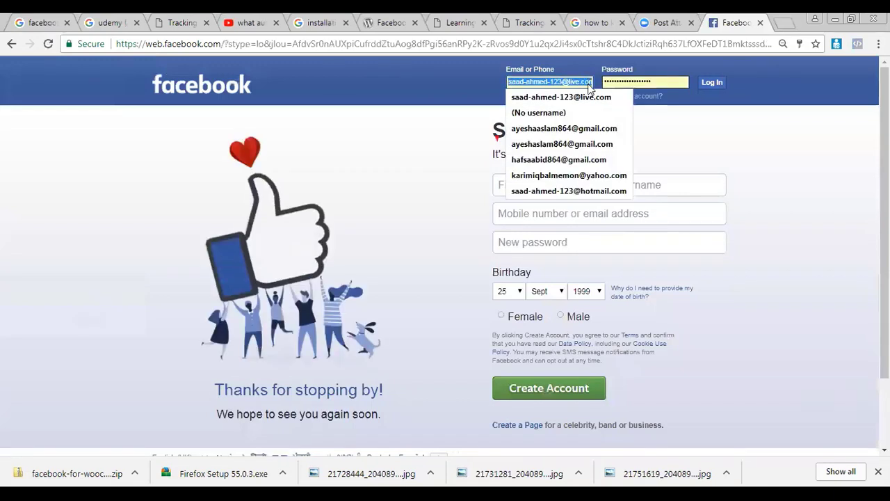
{"action": "key", "text": "Down"}
{"action": "key", "text": "Down"}
{"action": "key", "text": "Down"}
{"action": "key", "text": "Down"}
{"action": "key", "text": "Down"}
{"action": "key", "text": "Down"}
{"action": "key", "text": "Down"}
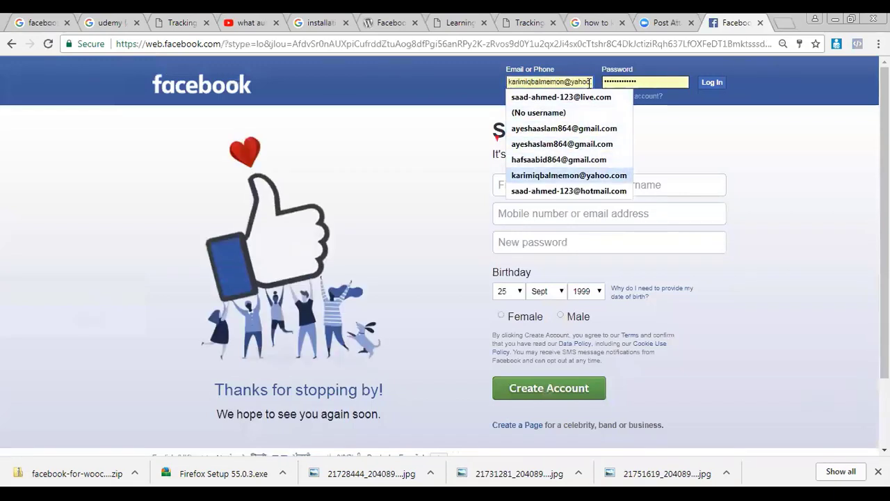
{"action": "key", "text": "Up"}
{"action": "key", "text": "Up"}
{"action": "key", "text": "Up"}
{"action": "key", "text": "Return"}
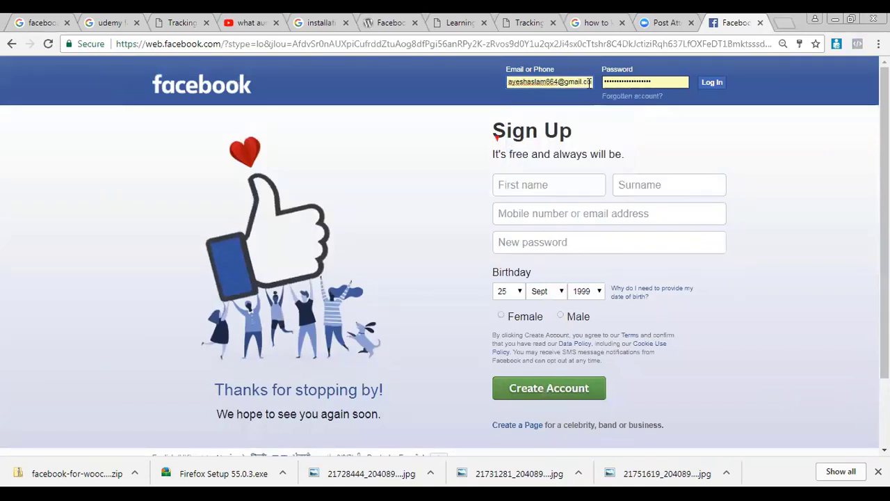
{"action": "key", "text": "Return"}
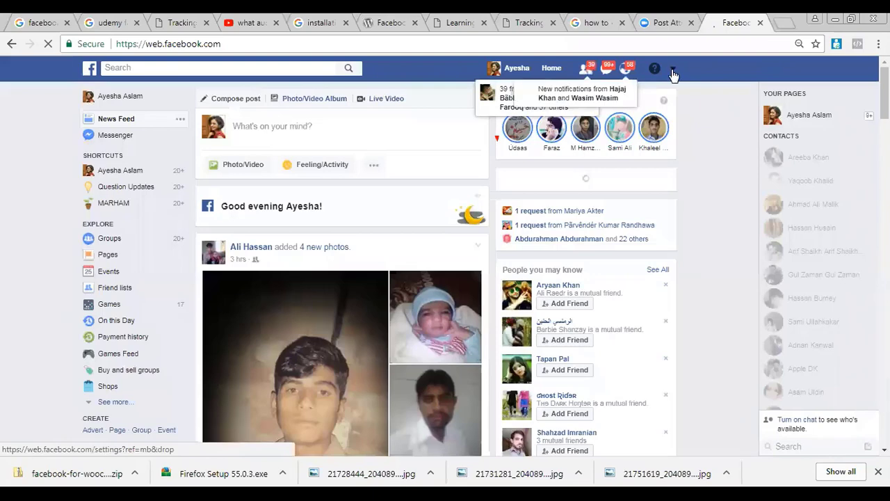
Return to the Facebook home page and log out of the current account
{"action": "left_click", "coordinate": [643, 17]}
{"action": "left_click", "coordinate": [593, 18]}
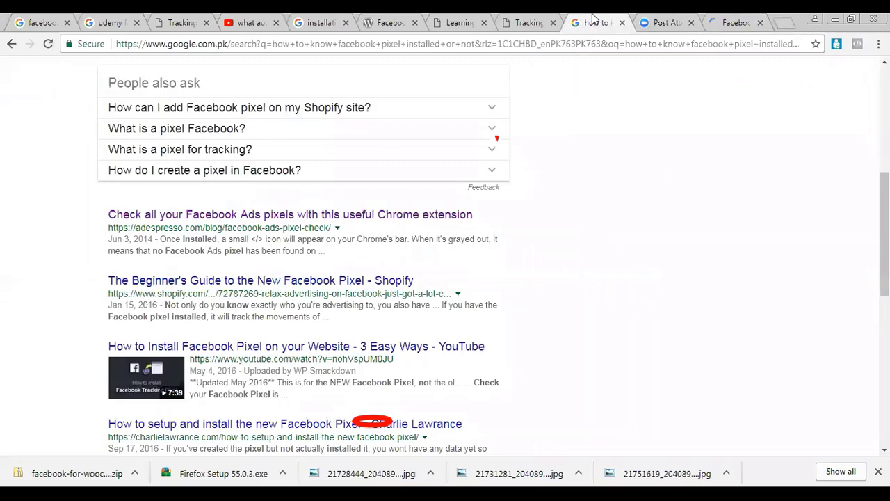
{"action": "key", "text": "ctrl+shift+Tab"}
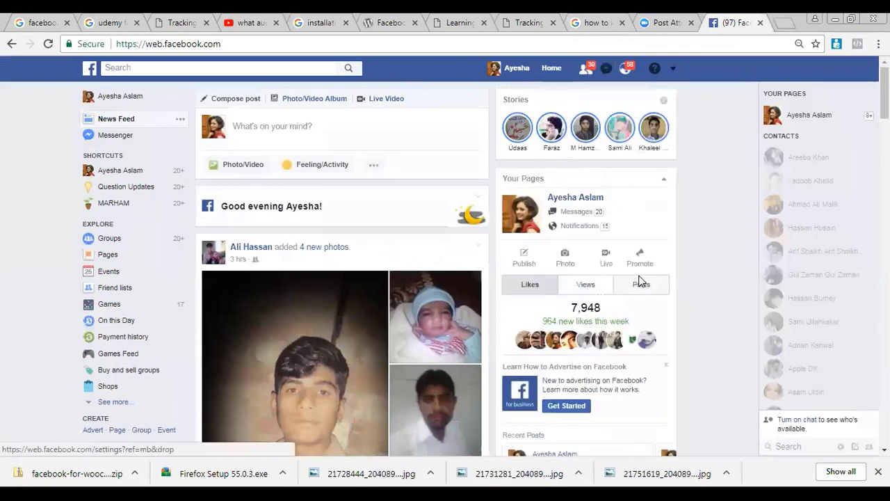
{"action": "left_click", "coordinate": [640, 283]}
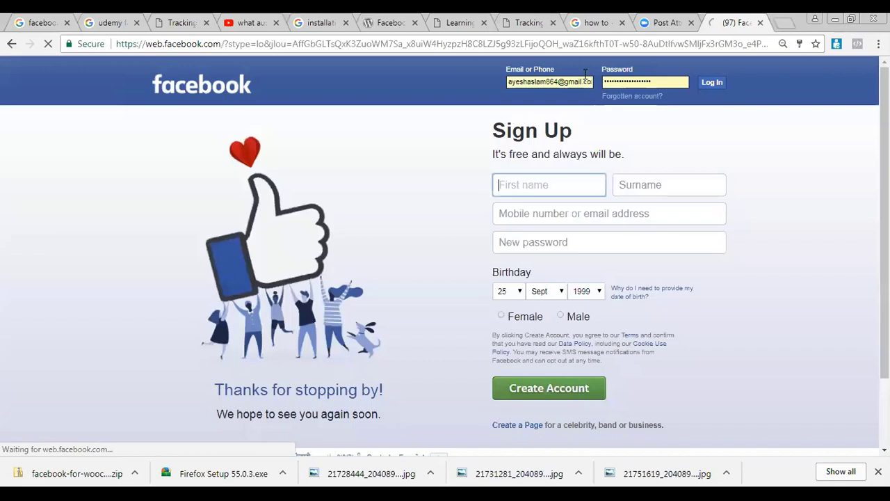
Log in to Facebook with the saved Hotmail account by filling in its e-mail and typing the account password
{"action": "triple_click", "coordinate": [584, 78]}
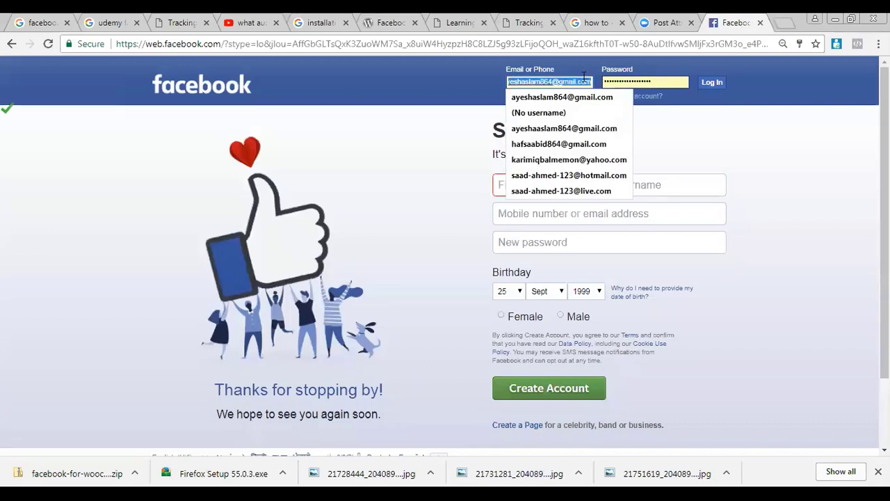
{"action": "type", "text": "n"}
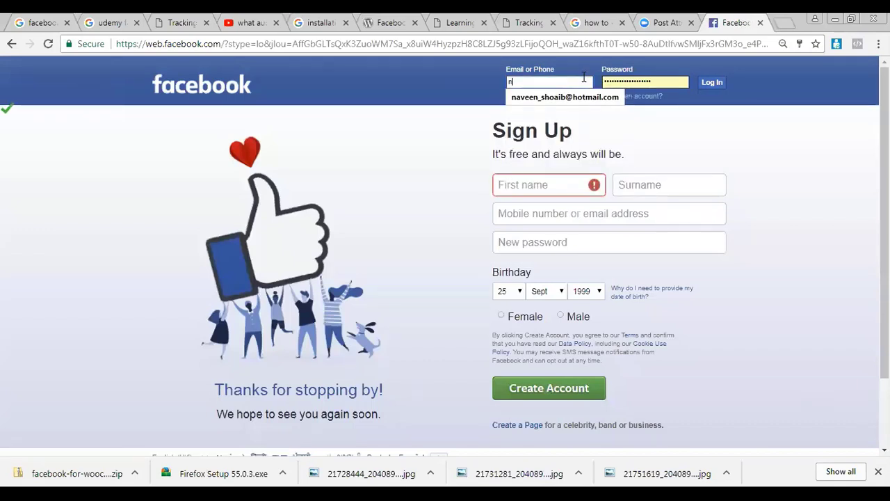
{"action": "left_click", "coordinate": [459, 88]}
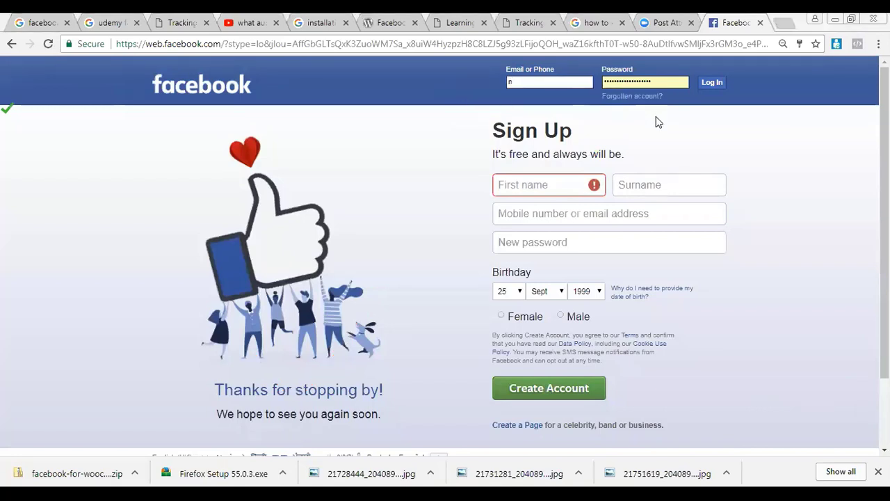
{"action": "left_click", "coordinate": [551, 83]}
{"action": "type", "text": "a"}
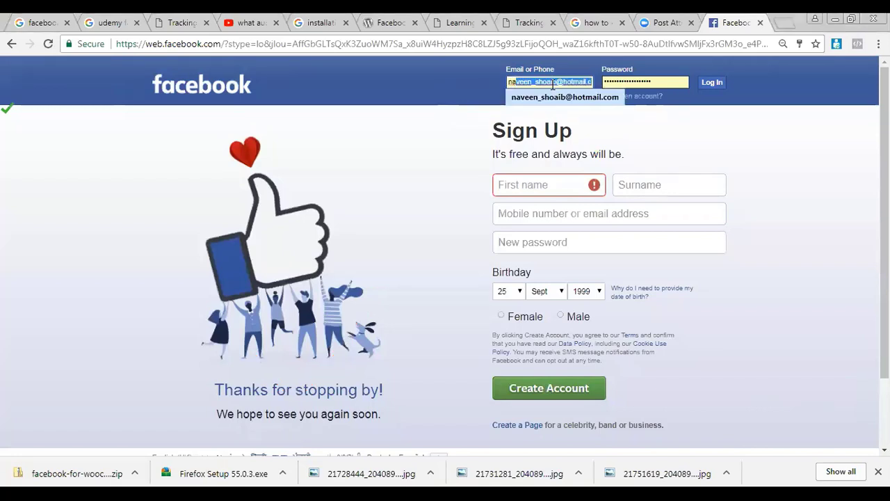
{"action": "key", "text": "Down"}
{"action": "key", "text": "Return"}
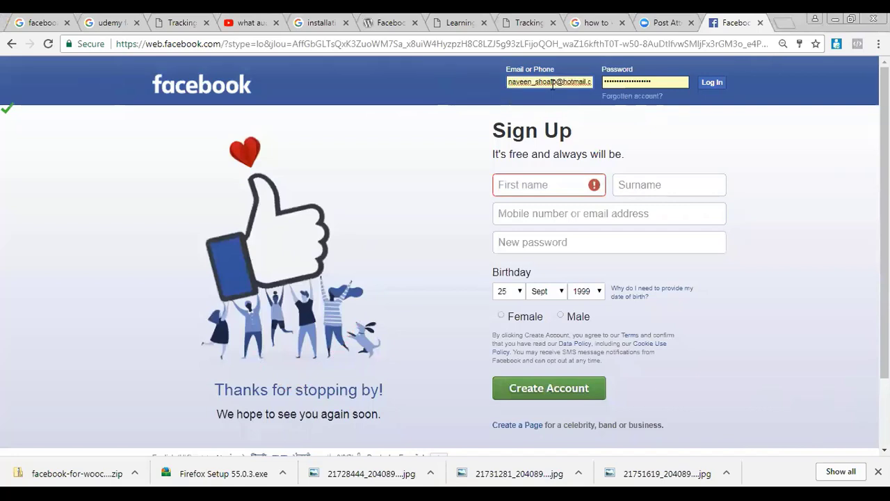
{"action": "key", "text": "Tab"}
{"action": "type", "text": "•••••••"}
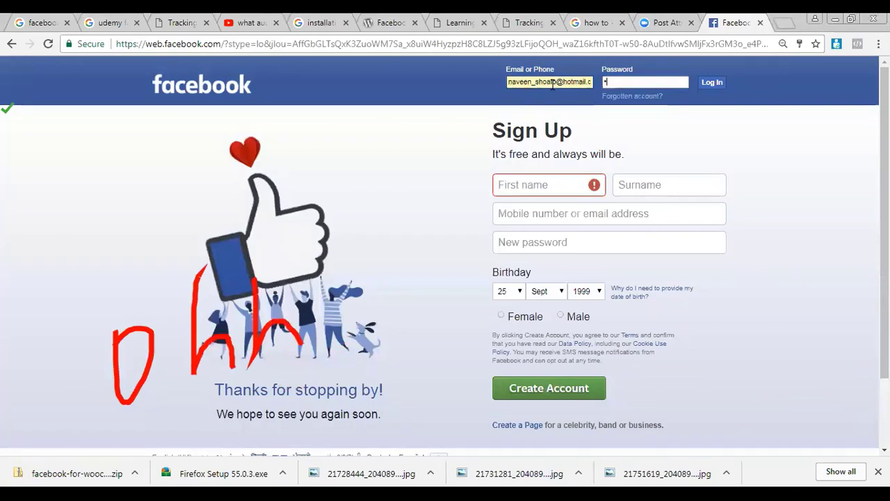
{"action": "type", "text": "•"}
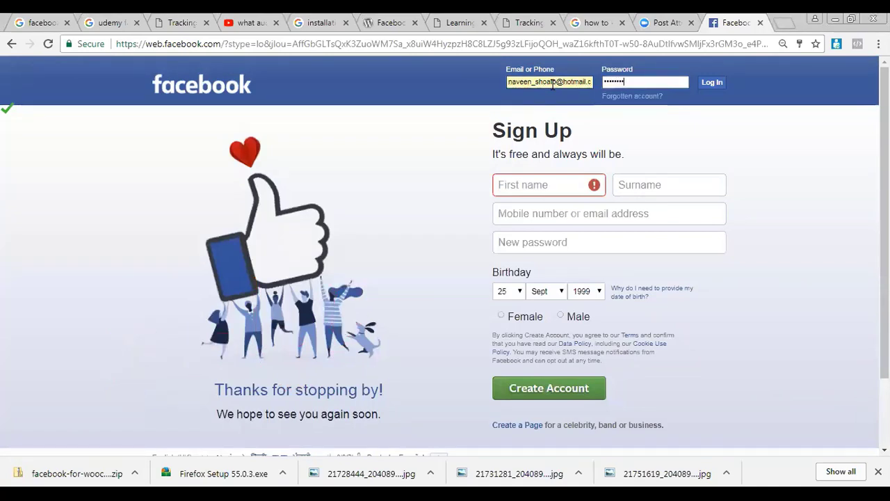
{"action": "key", "text": "Return"}
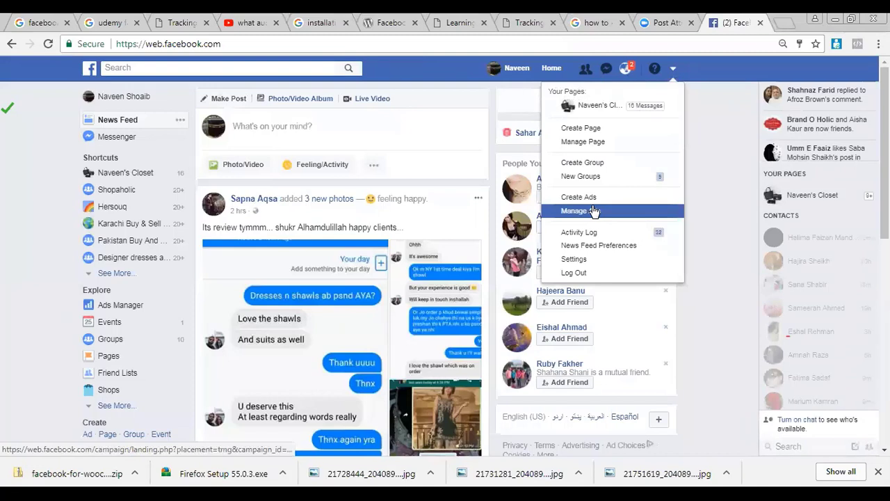
Open Ads Manager for this account, go to its Pixels page and try to set up the listed pixel
{"action": "left_click", "coordinate": [593, 211]}
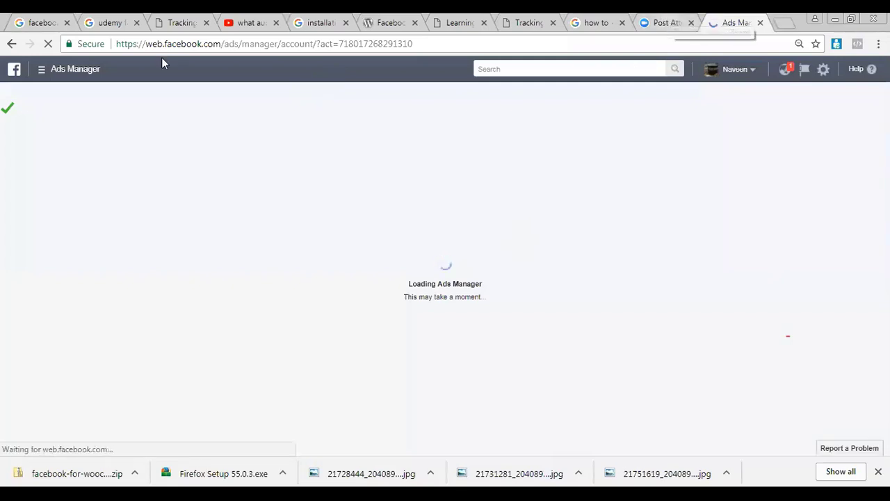
{"action": "left_click", "coordinate": [40, 70]}
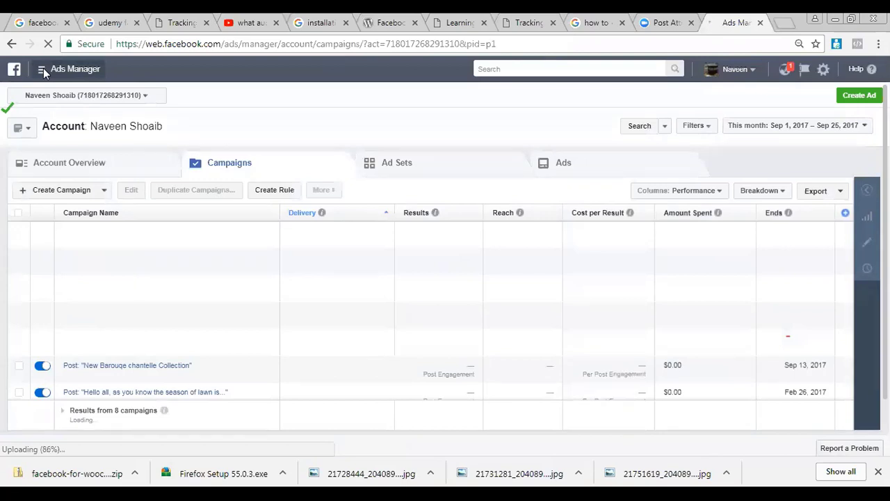
{"action": "left_click", "coordinate": [43, 69]}
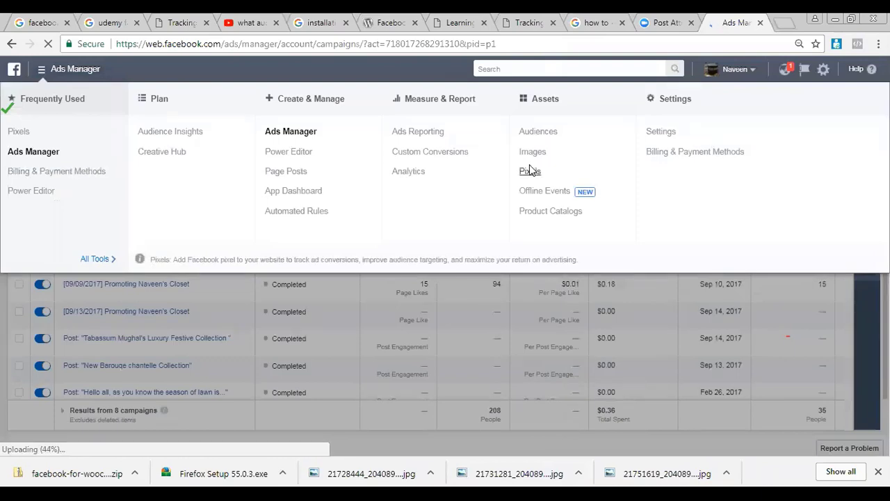
{"action": "left_click", "coordinate": [532, 172]}
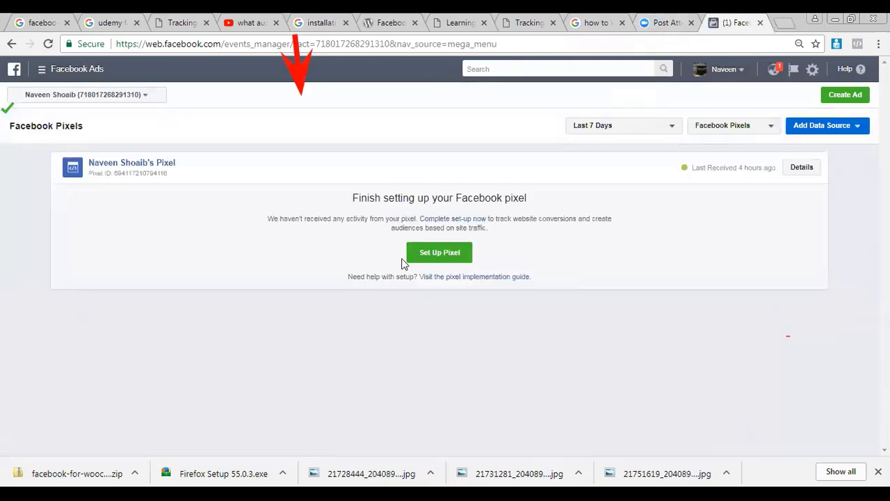
{"action": "left_click", "coordinate": [439, 254]}
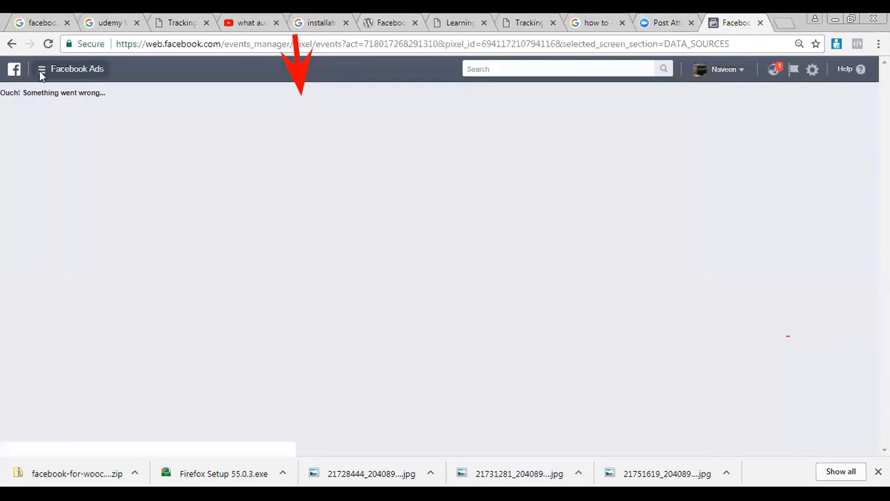
Open the Pixels page in a new tab and try to view the pixel's details
{"action": "left_click", "coordinate": [41, 73]}
{"action": "left_click", "coordinate": [95, 257]}
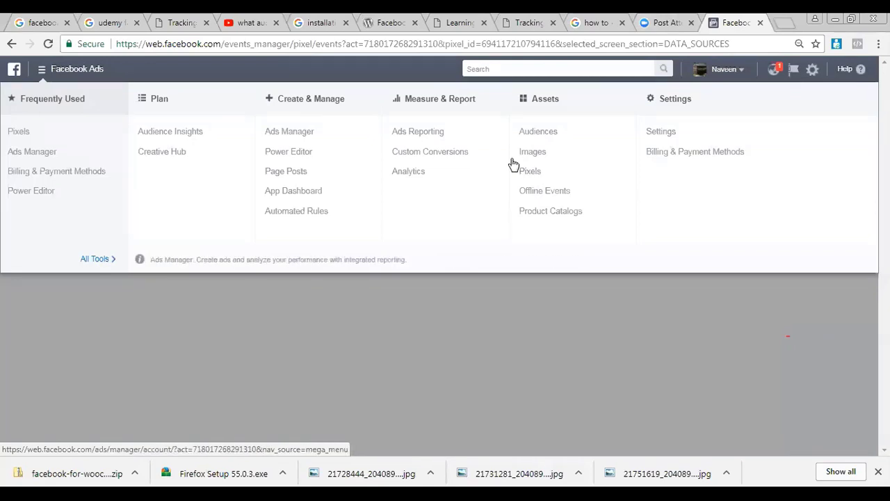
{"action": "right_click", "coordinate": [26, 137]}
{"action": "left_click", "coordinate": [77, 139]}
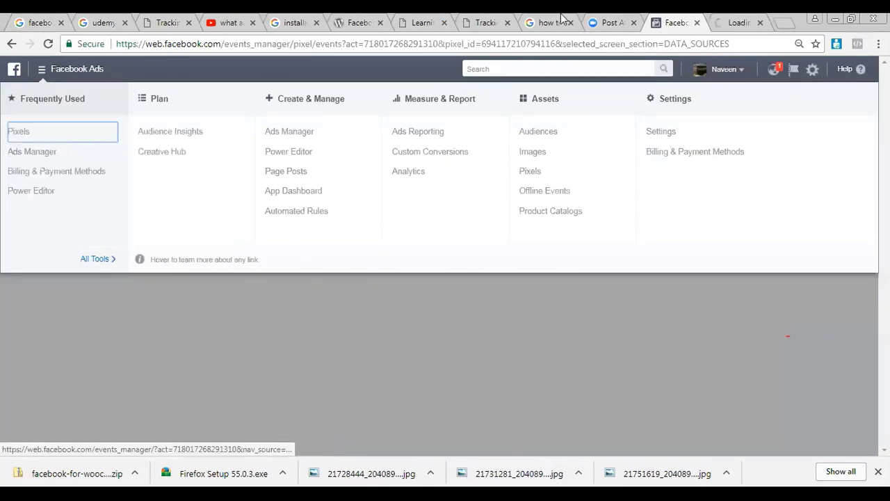
{"action": "left_click", "coordinate": [736, 19]}
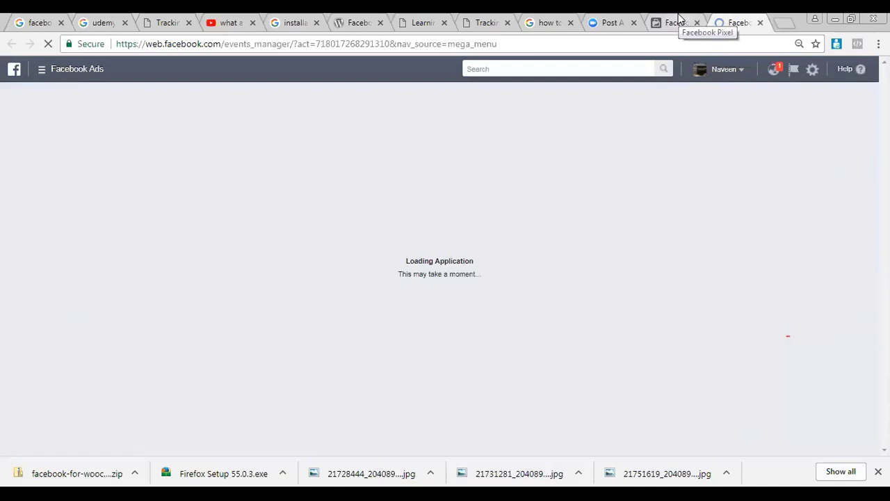
{"action": "left_click", "coordinate": [679, 17]}
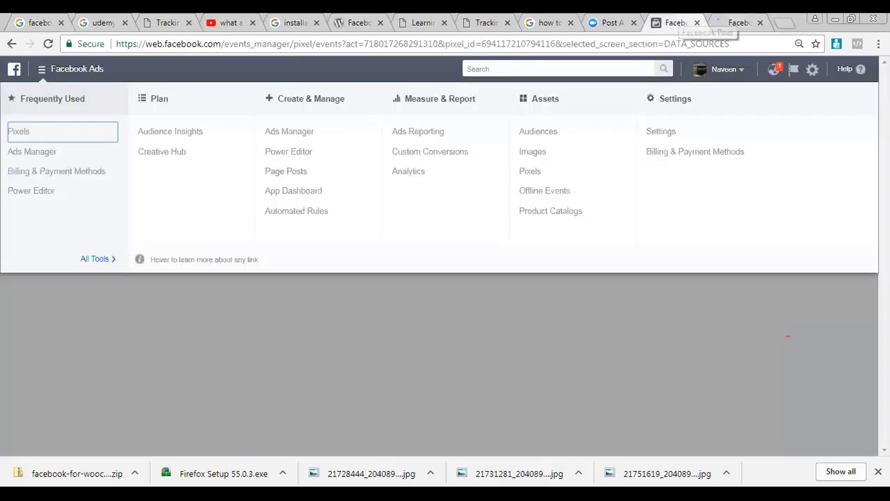
{"action": "left_click", "coordinate": [738, 22]}
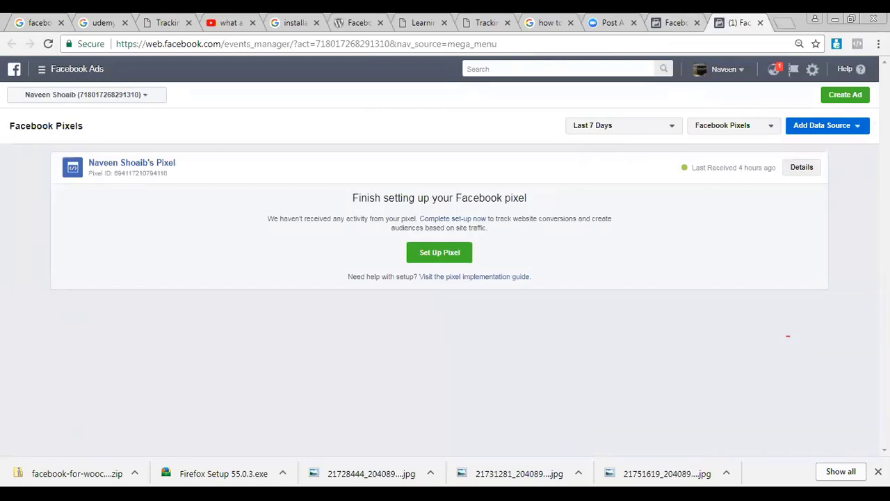
{"action": "left_click", "coordinate": [801, 167]}
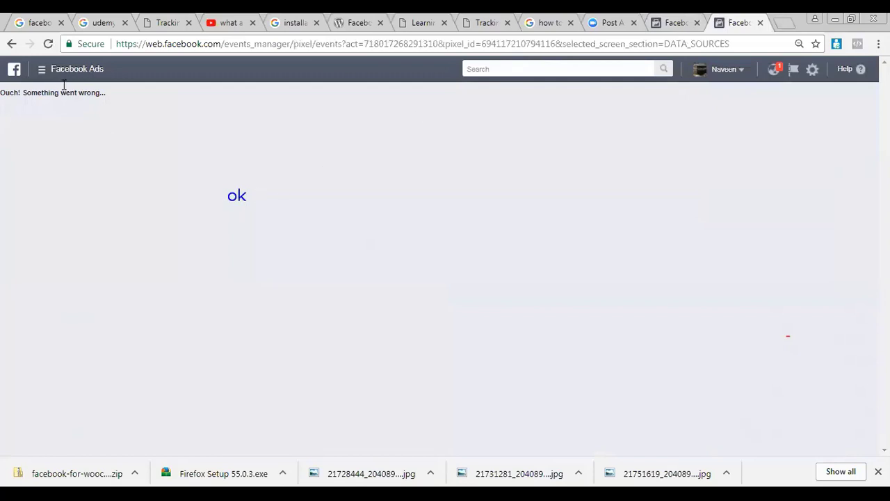
Reload the Pixels page and try the "Complete set-up now" link for the pixel
{"action": "left_click", "coordinate": [42, 73]}
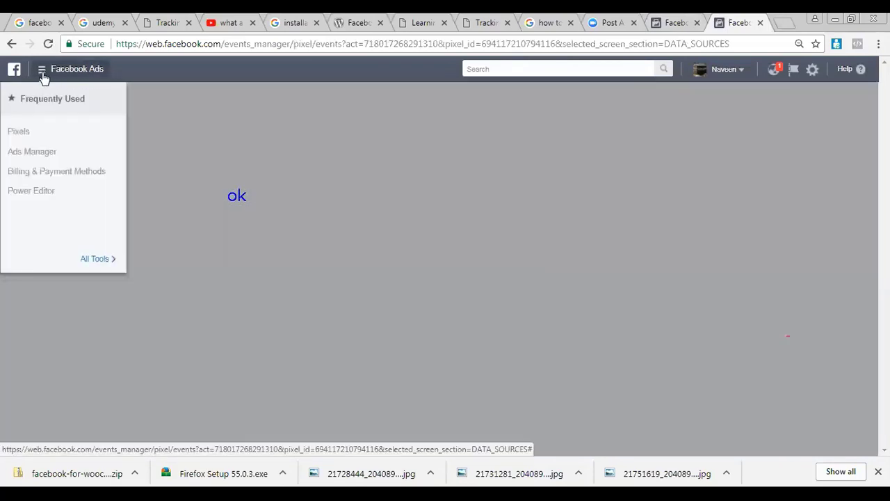
{"action": "left_click", "coordinate": [60, 194]}
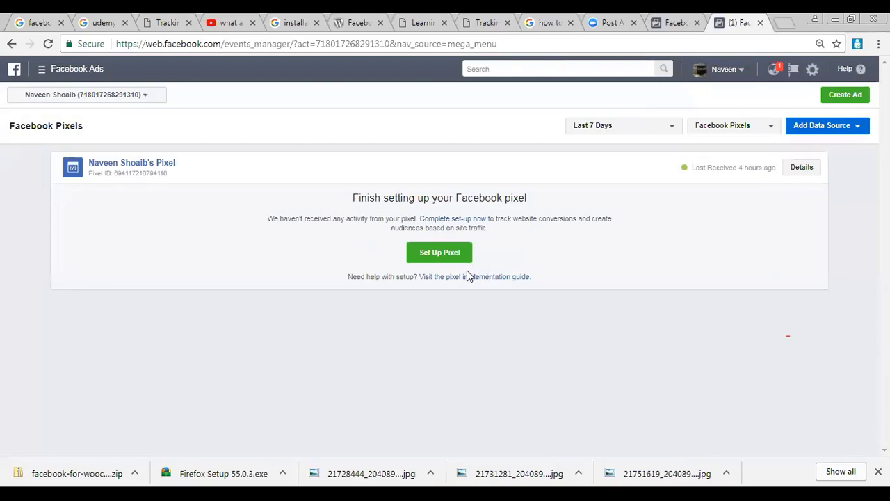
{"action": "left_click", "coordinate": [472, 227]}
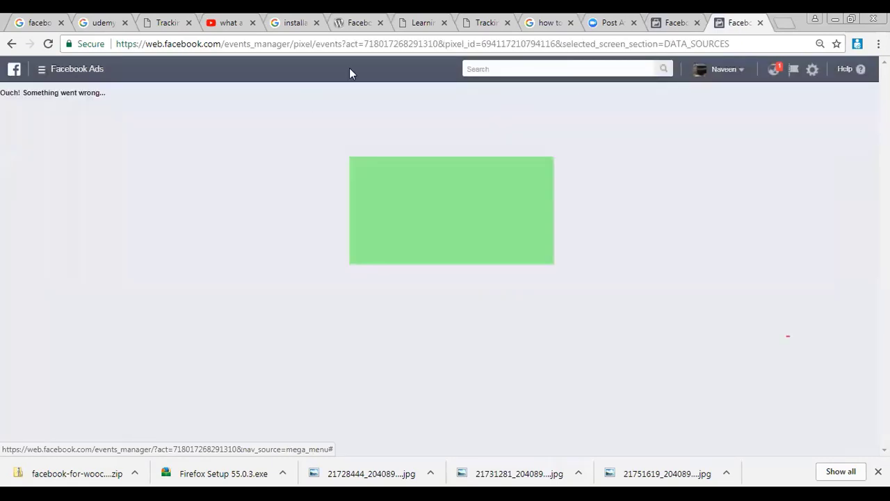
Open the Pixels page again from the Assets tools
{"action": "left_click", "coordinate": [42, 72]}
{"action": "mouse_move", "coordinate": [94, 260]}
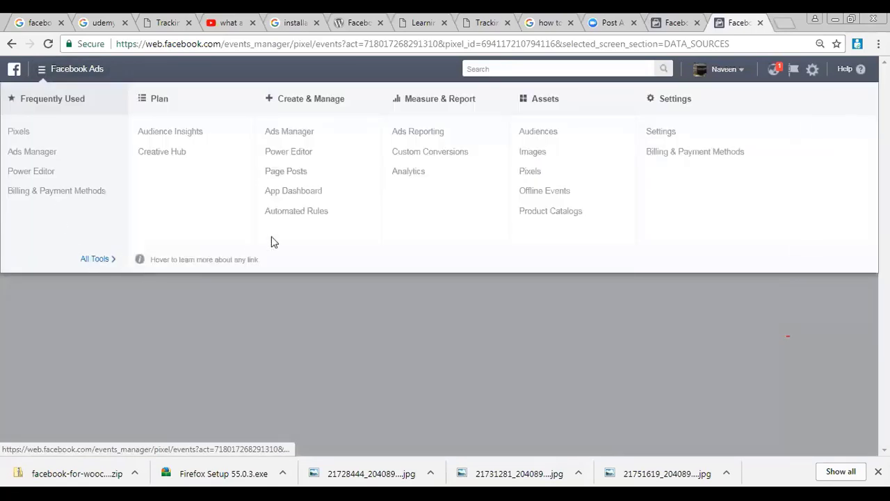
{"action": "left_click", "coordinate": [530, 173]}
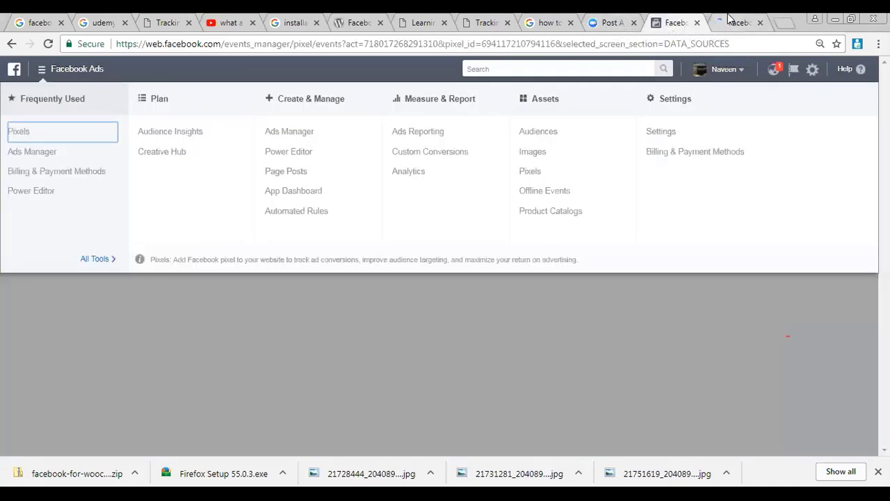
Open the ad account settings in the other Facebook Ads tab and view the account setup page
{"action": "left_click", "coordinate": [812, 69]}
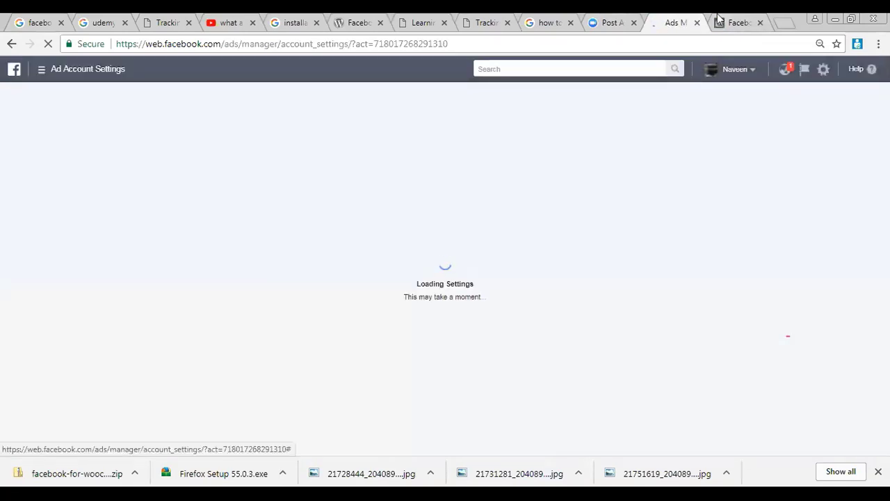
{"action": "left_click", "coordinate": [725, 21]}
{"action": "left_click", "coordinate": [673, 20]}
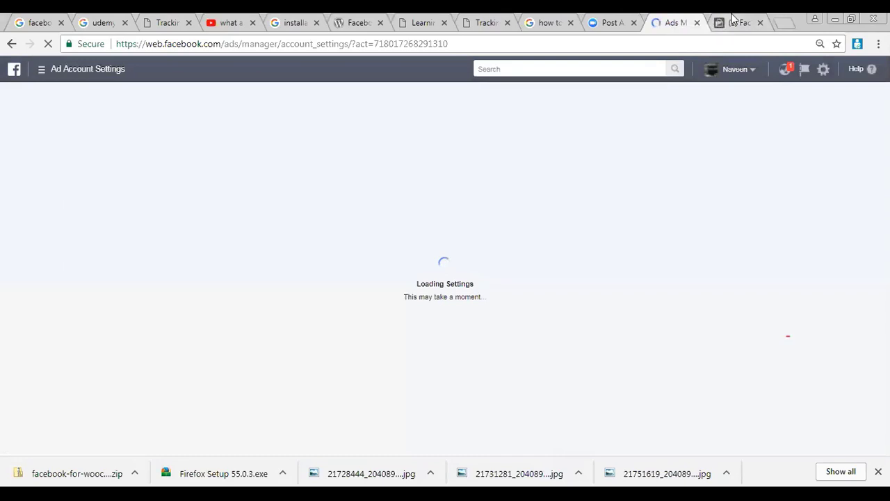
{"action": "left_click", "coordinate": [731, 20]}
{"action": "left_click", "coordinate": [671, 21]}
{"action": "left_click", "coordinate": [589, 19]}
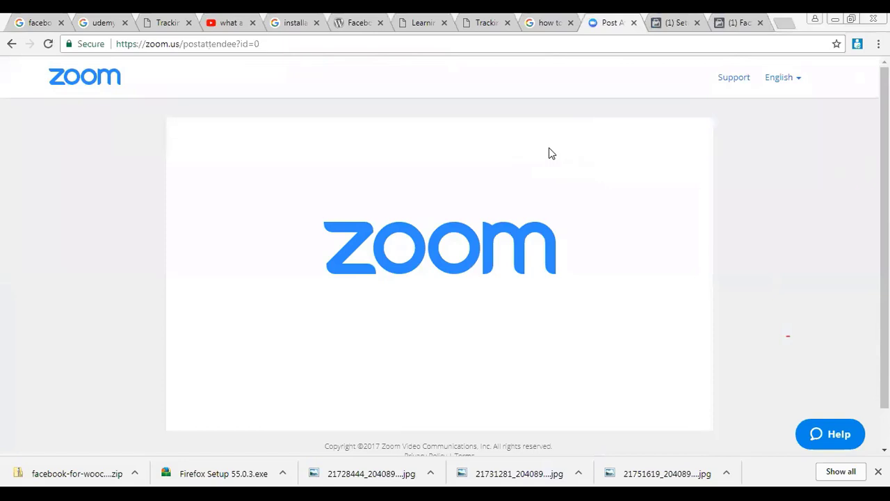
{"action": "left_click", "coordinate": [686, 18]}
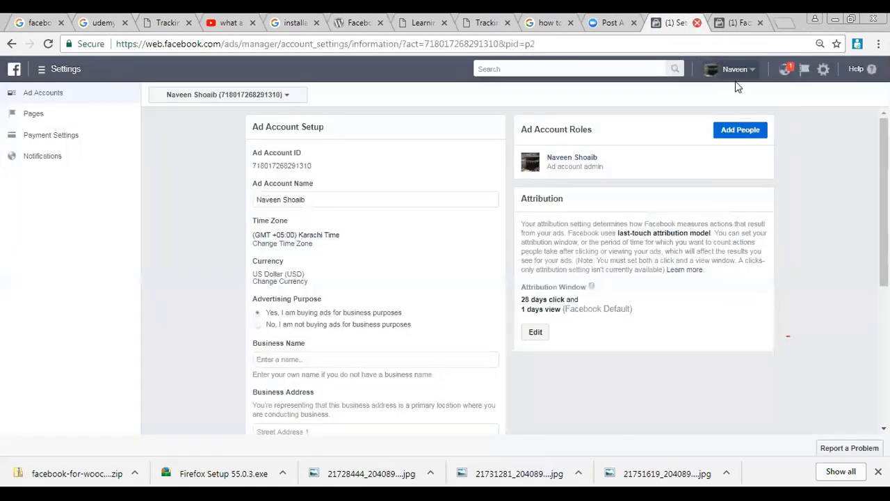
Dismiss the help pane on the Pixels page, open the ad account settings there and close that extra tab
{"action": "left_click", "coordinate": [739, 69]}
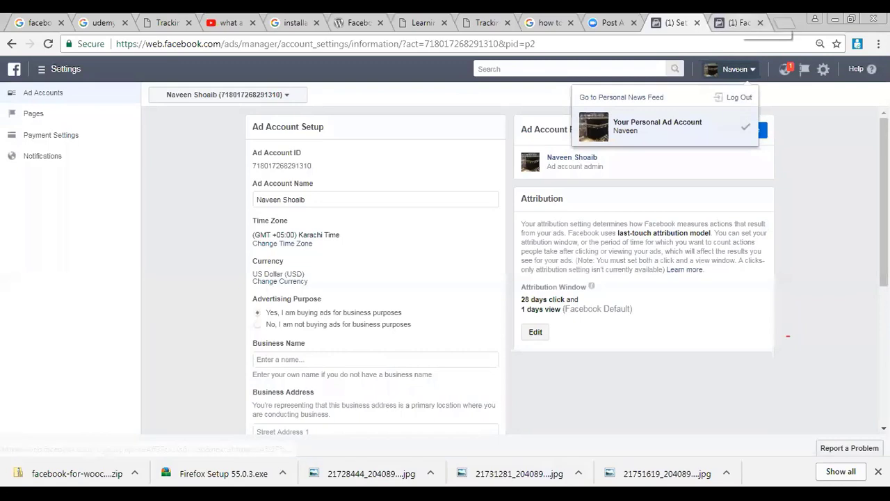
{"action": "left_click", "coordinate": [737, 23]}
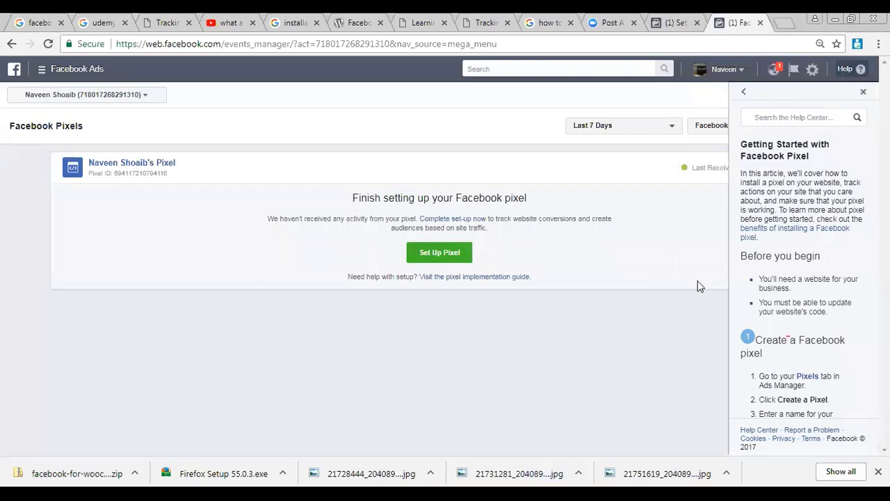
{"action": "left_click", "coordinate": [863, 92]}
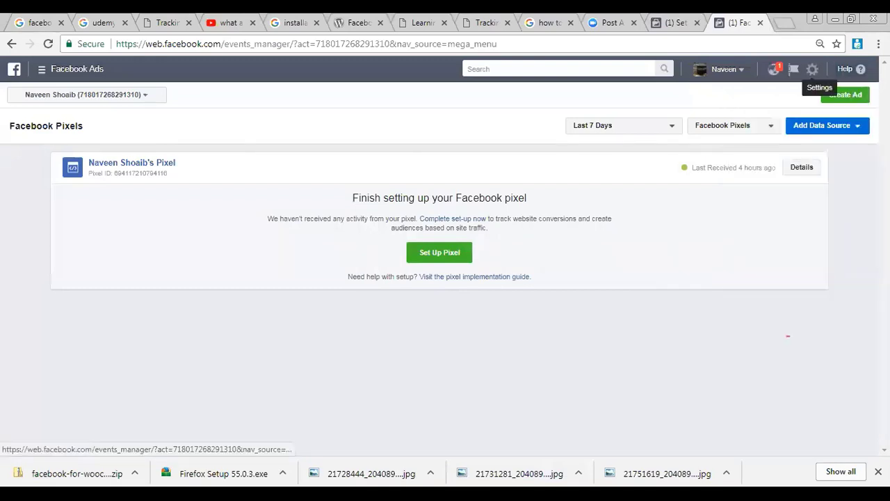
{"action": "left_click", "coordinate": [812, 69]}
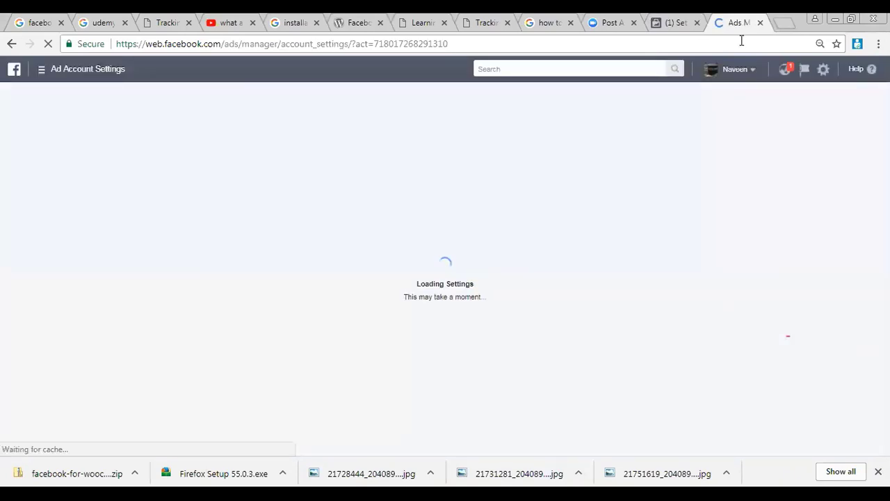
{"action": "left_click", "coordinate": [742, 42]}
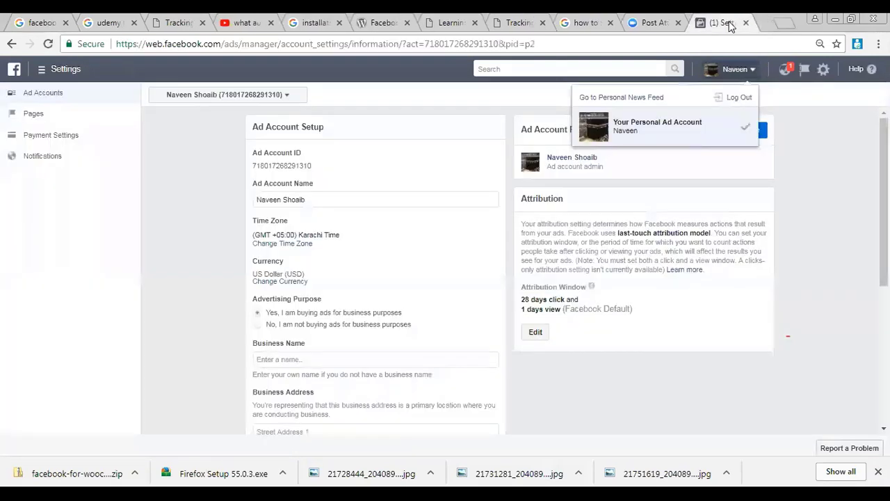
Open the ad account settings again in the remaining Facebook Ads tab
{"action": "double_click", "coordinate": [731, 45]}
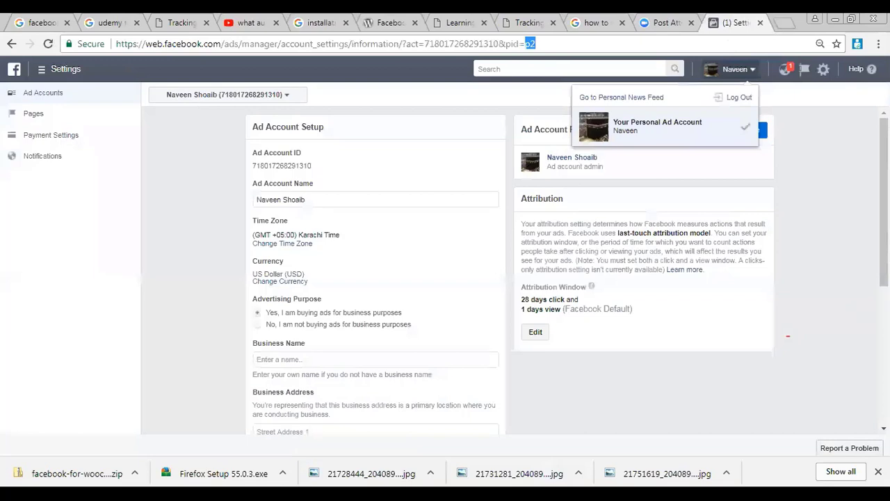
{"action": "left_click", "coordinate": [823, 69]}
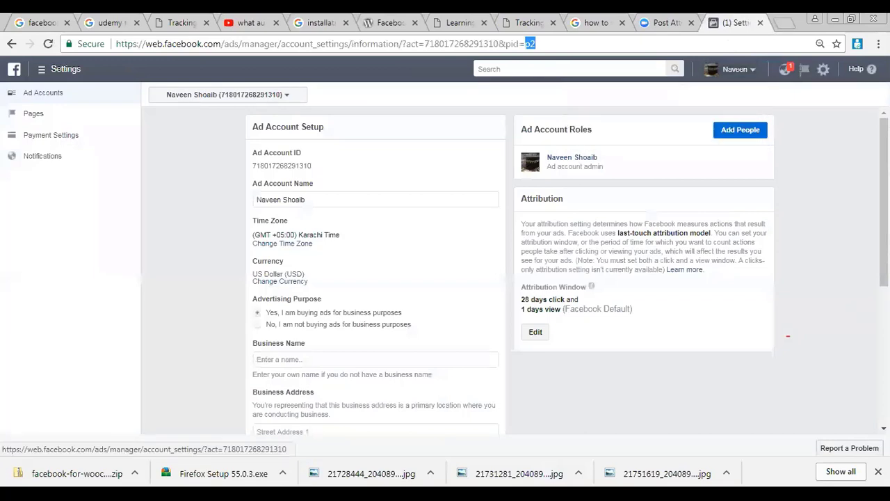
{"action": "left_click", "coordinate": [824, 69]}
{"action": "left_click", "coordinate": [824, 68]}
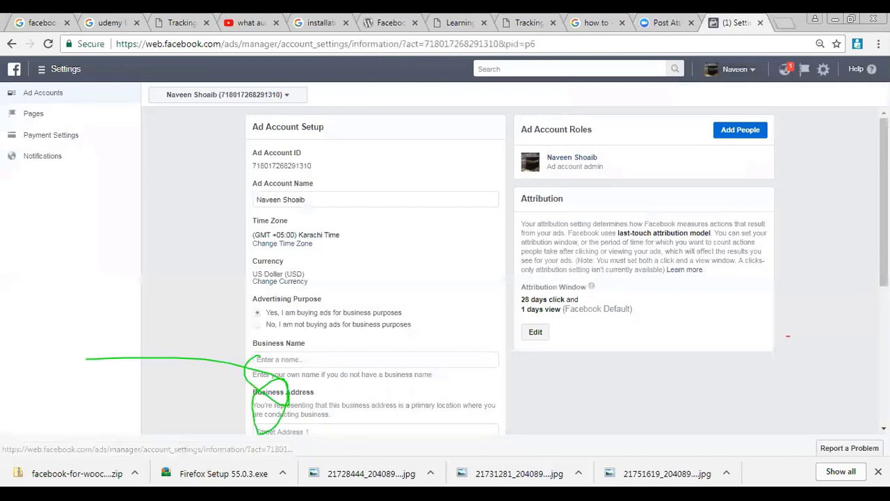
Go to the Facebook home page and log out of the current account
{"action": "key", "text": "ctrl+l"}
{"action": "type", "text": "fa"}
{"action": "key", "text": "Return"}
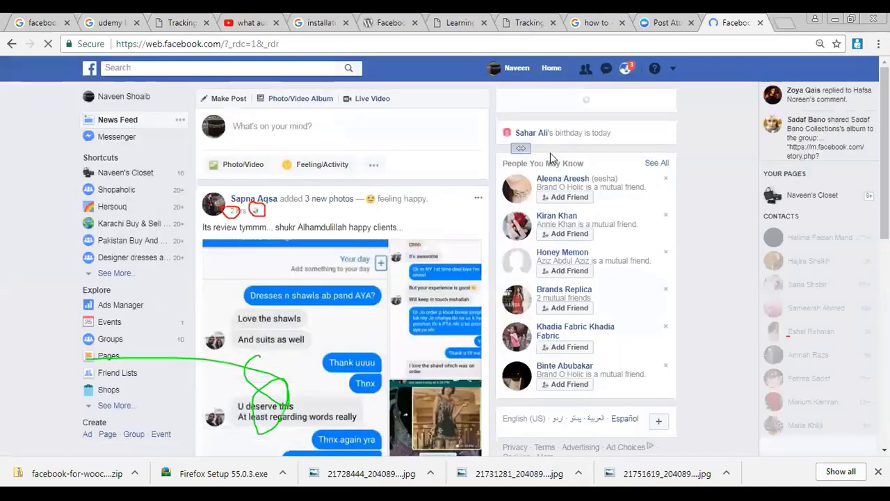
{"action": "left_click", "coordinate": [547, 152]}
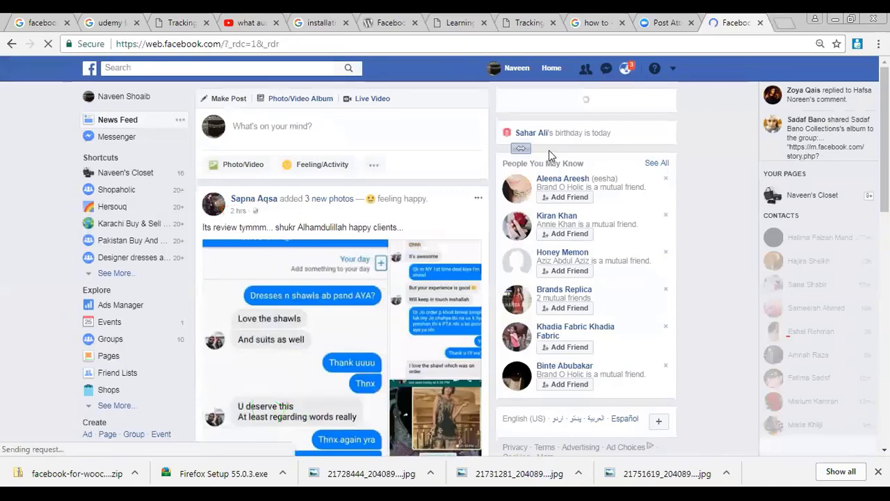
{"action": "left_click", "coordinate": [672, 72]}
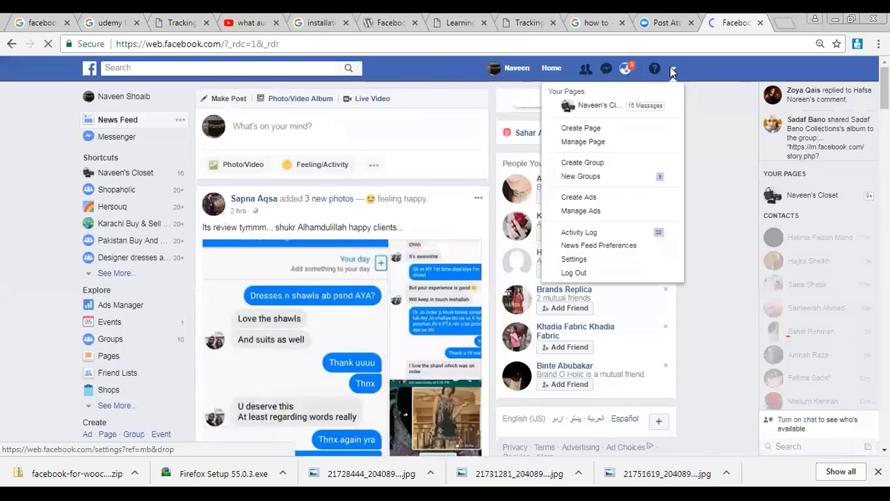
{"action": "left_click", "coordinate": [574, 272]}
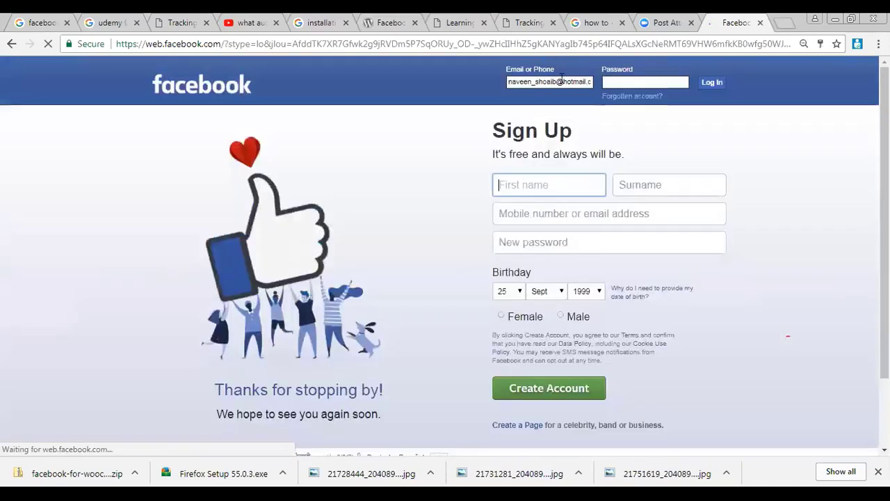
Log in to Facebook with another account, filling in its saved e-mail address and password
{"action": "left_click", "coordinate": [561, 79]}
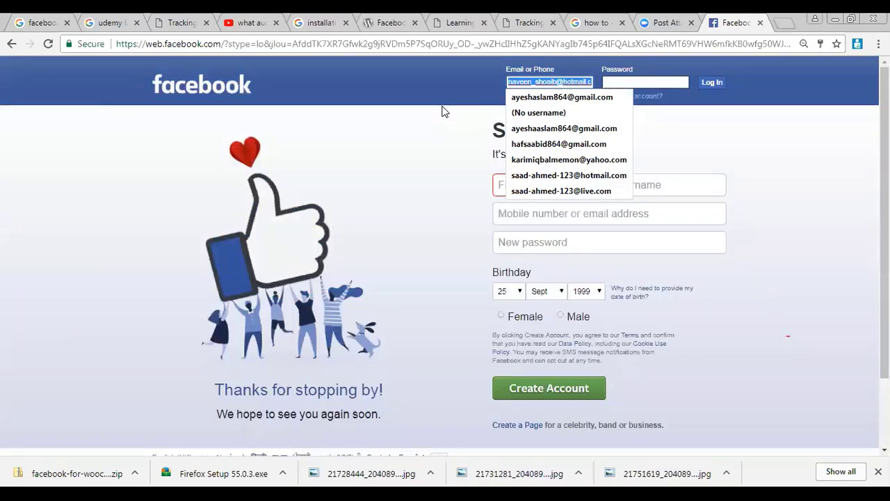
{"action": "key", "text": "Down"}
{"action": "key", "text": "Down"}
{"action": "key", "text": "Down"}
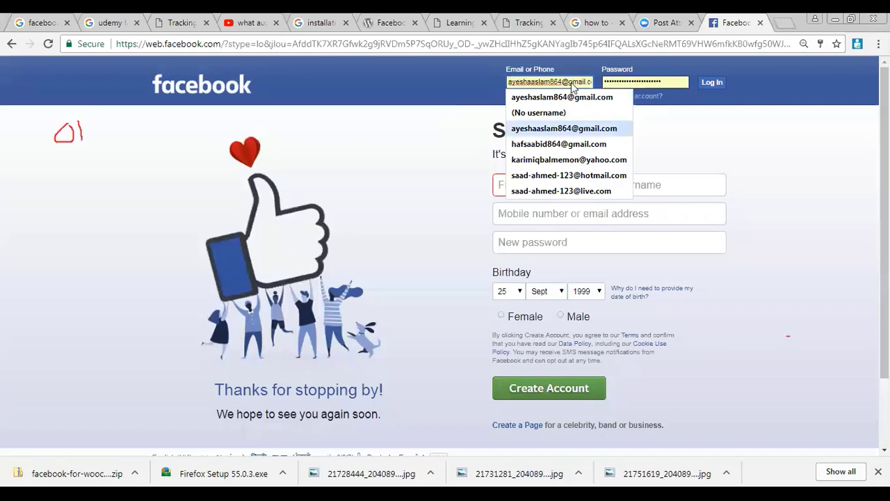
{"action": "key", "text": "Return"}
{"action": "left_click", "coordinate": [571, 82]}
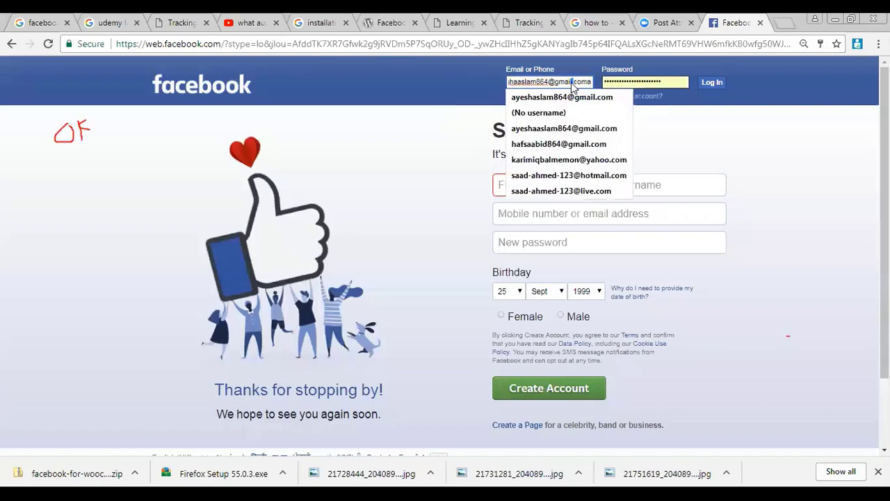
{"action": "key", "text": "Down"}
{"action": "key", "text": "Return"}
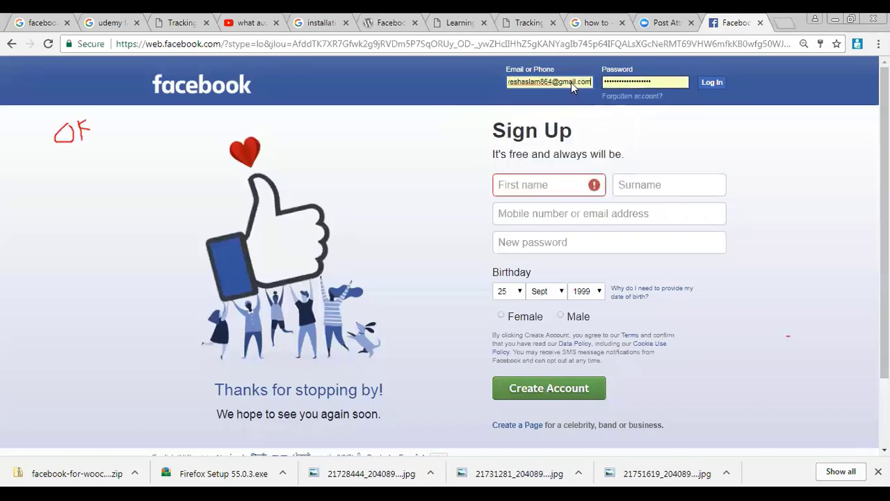
{"action": "key", "text": "Return"}
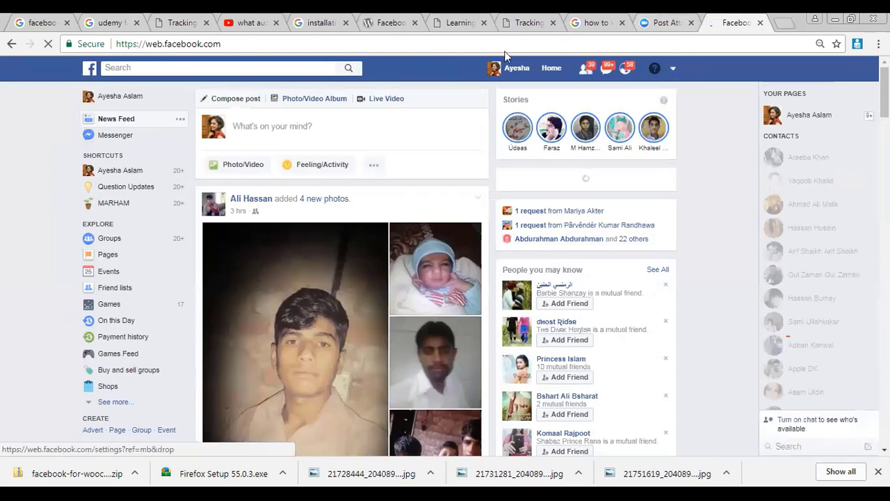
Start creating an advert from the new account to load Adverts Manager
{"action": "left_click", "coordinate": [674, 69]}
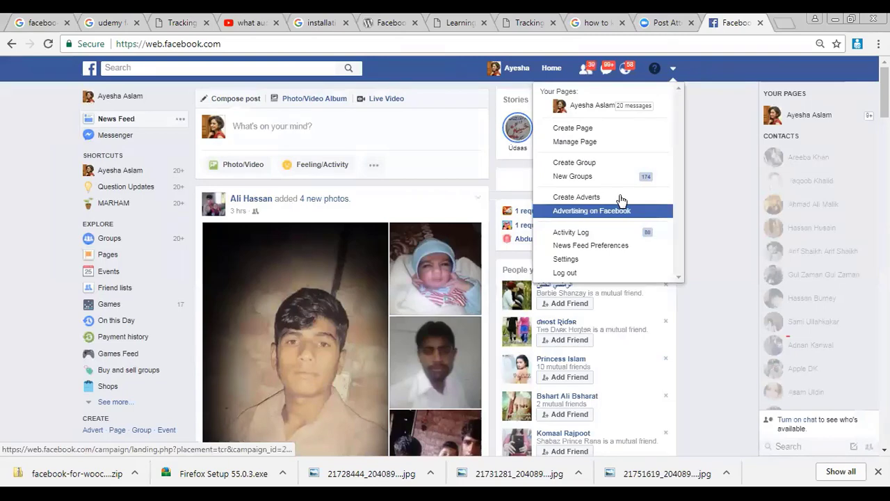
{"action": "left_click", "coordinate": [620, 197]}
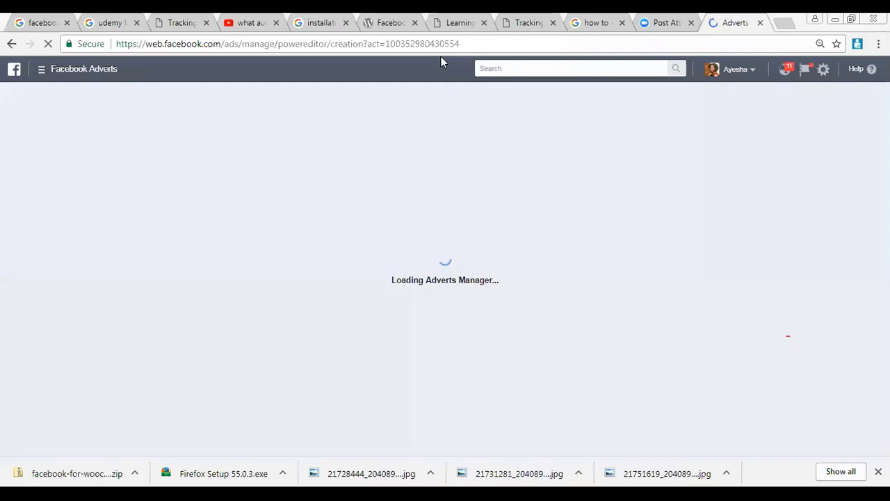
{"action": "key", "text": "ctrl+shift+Tab"}
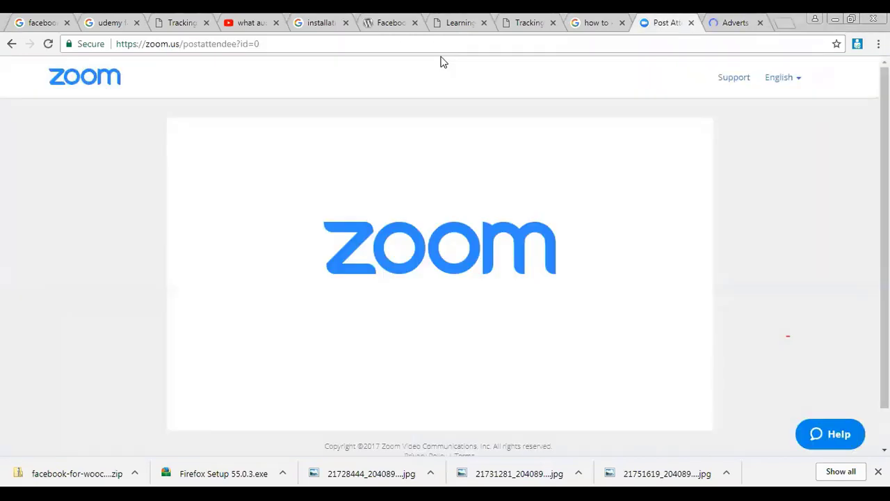
{"action": "key", "text": "ctrl+Tab"}
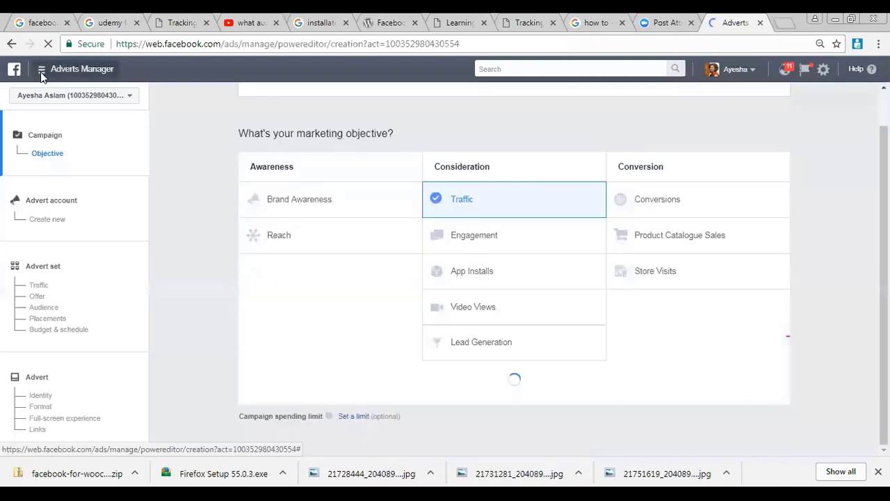
Open the Pixels page from the Assets tools, leaving the unsaved advert behind
{"action": "left_click", "coordinate": [41, 73]}
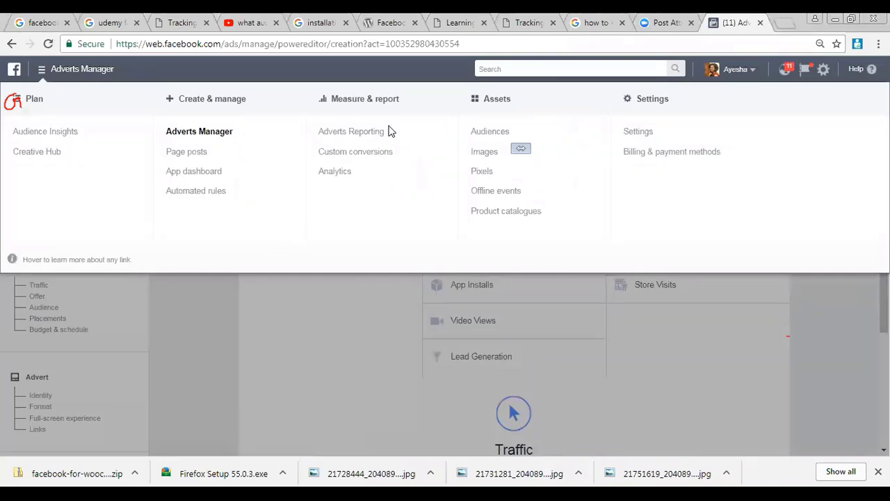
{"action": "left_click", "coordinate": [487, 176]}
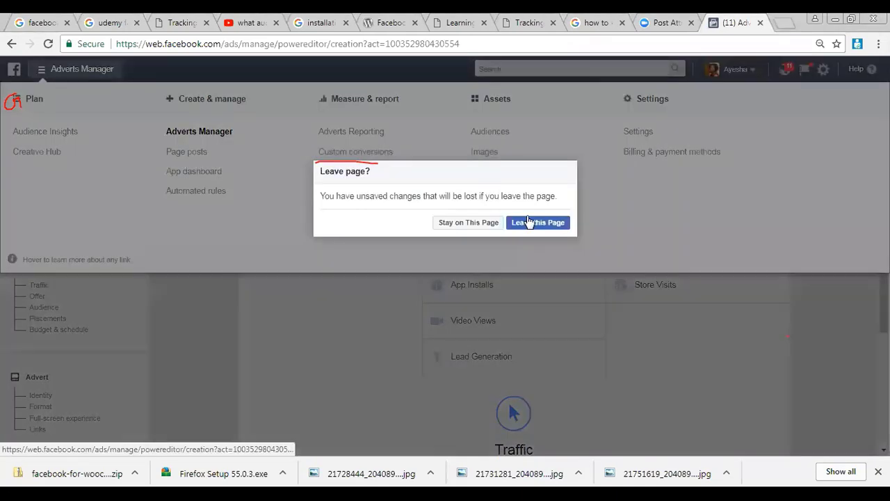
{"action": "left_click", "coordinate": [526, 222]}
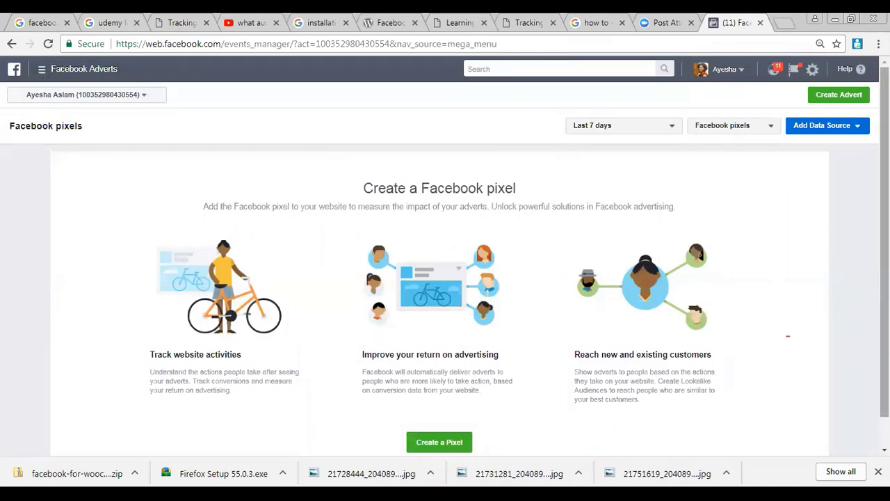
Create a Facebook pixel for this advert account and continue to the pixel code installation options
{"action": "scroll", "coordinate": [564, 286], "scroll_direction": "down", "scroll_amount": 1}
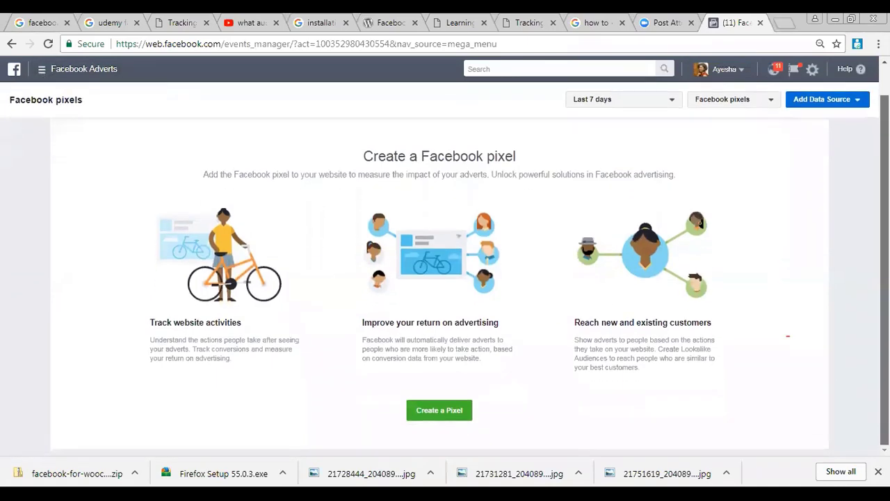
{"action": "left_click", "coordinate": [447, 417]}
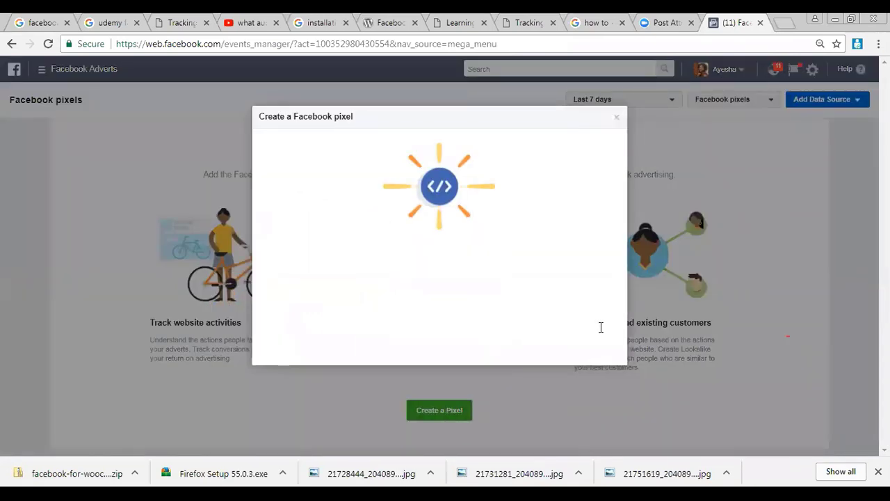
{"action": "left_click", "coordinate": [613, 349]}
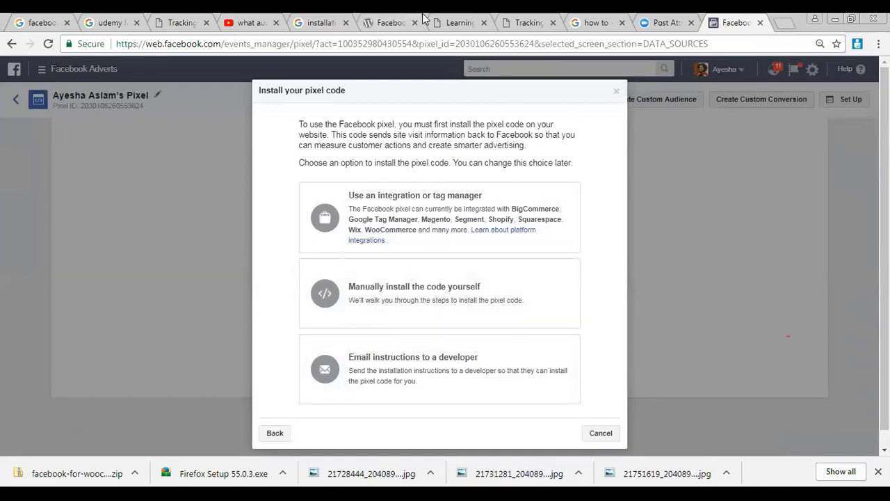
Find the open Tracking Code Manager page and view its New tracking code form
{"action": "left_click", "coordinate": [402, 22]}
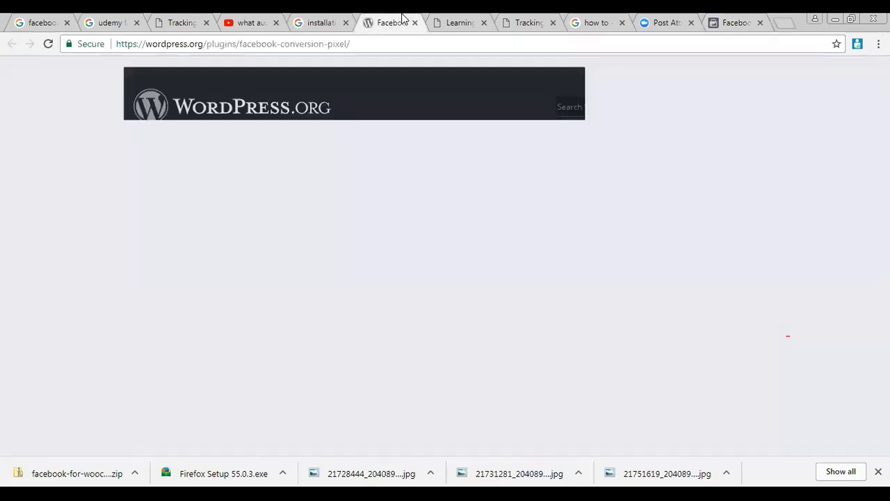
{"action": "key", "text": "ctrl+Tab"}
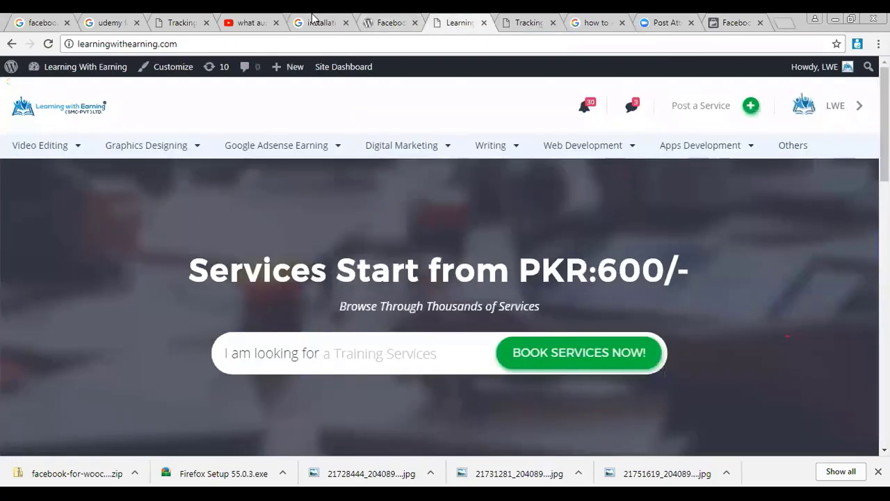
{"action": "left_click", "coordinate": [314, 20]}
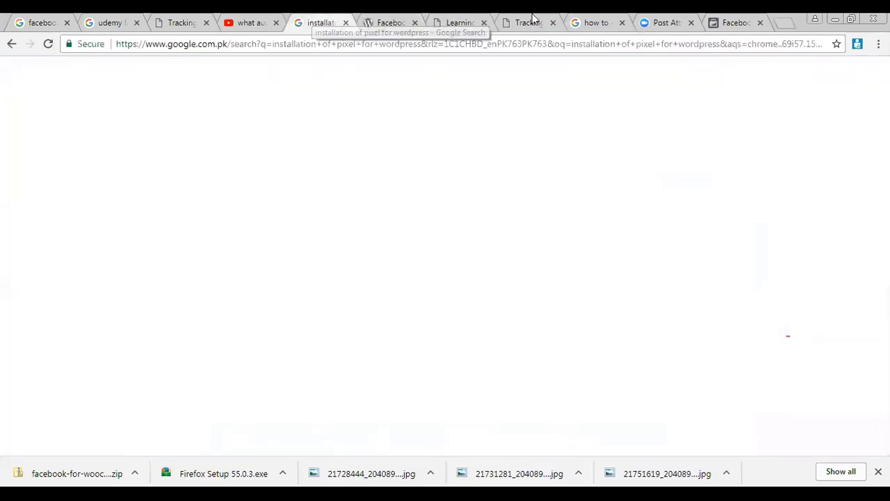
{"action": "left_click", "coordinate": [530, 22]}
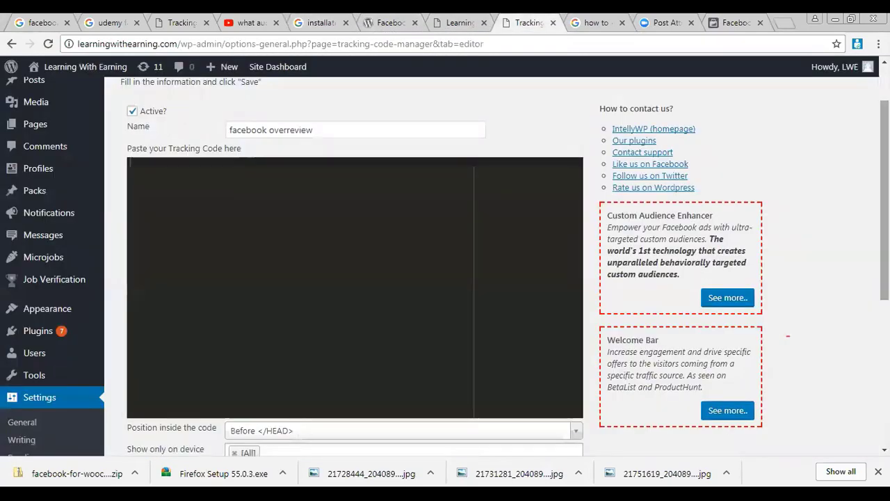
{"action": "scroll", "coordinate": [445, 267], "scroll_direction": "up", "scroll_amount": 1}
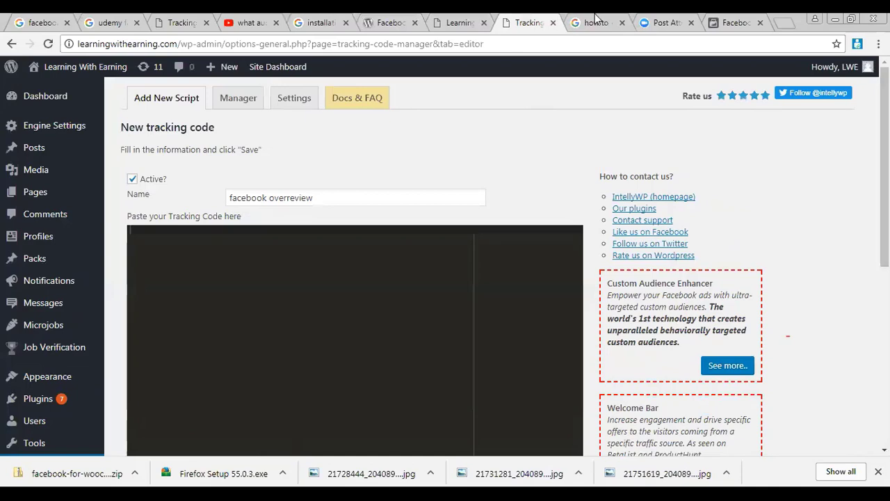
Look through the other open pages and bring up the Learning With Earning site's front page
{"action": "left_click", "coordinate": [595, 22]}
{"action": "left_click", "coordinate": [515, 21]}
{"action": "left_click", "coordinate": [665, 22]}
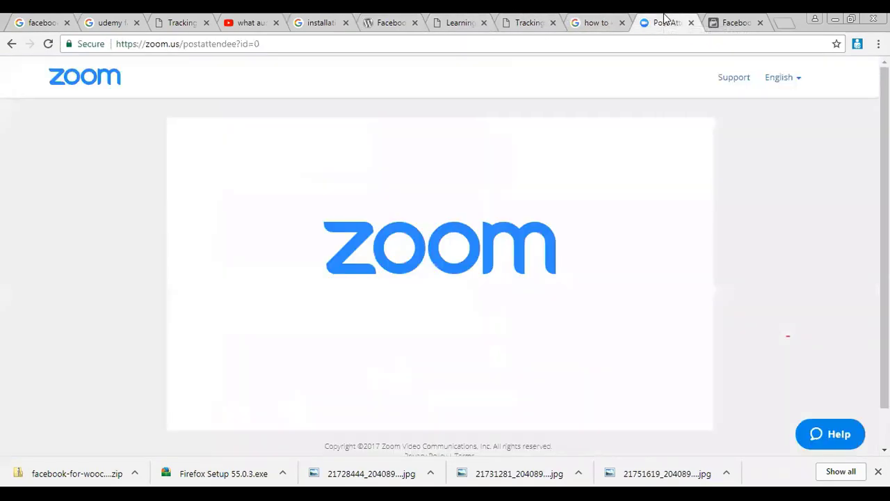
{"action": "left_click", "coordinate": [597, 22]}
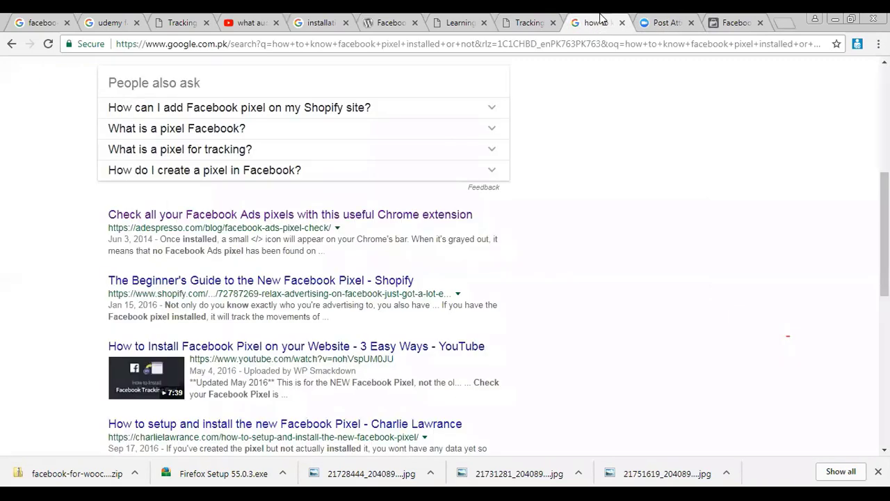
{"action": "left_click", "coordinate": [449, 18]}
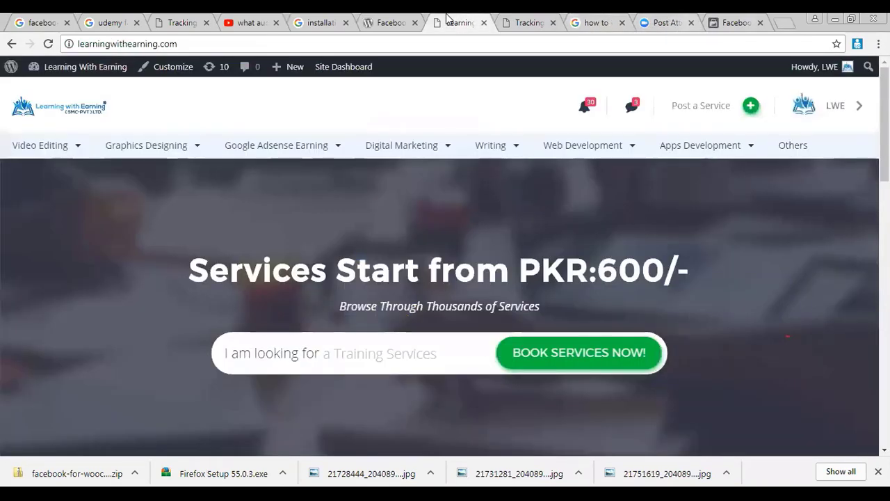
Return to the Facebook pixel setup, open the manual code installation instructions, and copy the entire pixel code
{"action": "left_click", "coordinate": [736, 22]}
{"action": "left_click", "coordinate": [417, 302]}
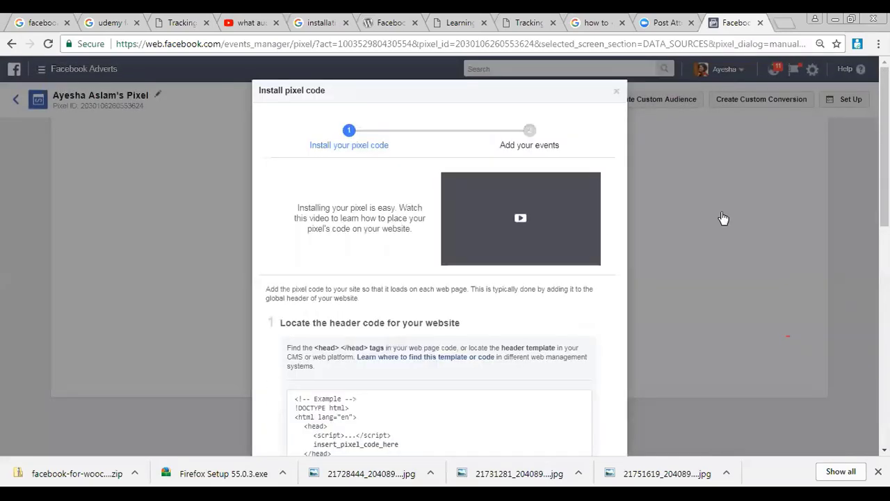
{"action": "scroll", "coordinate": [428, 298], "scroll_direction": "down", "scroll_amount": 1}
{"action": "scroll", "coordinate": [439, 278], "scroll_direction": "down", "scroll_amount": 5}
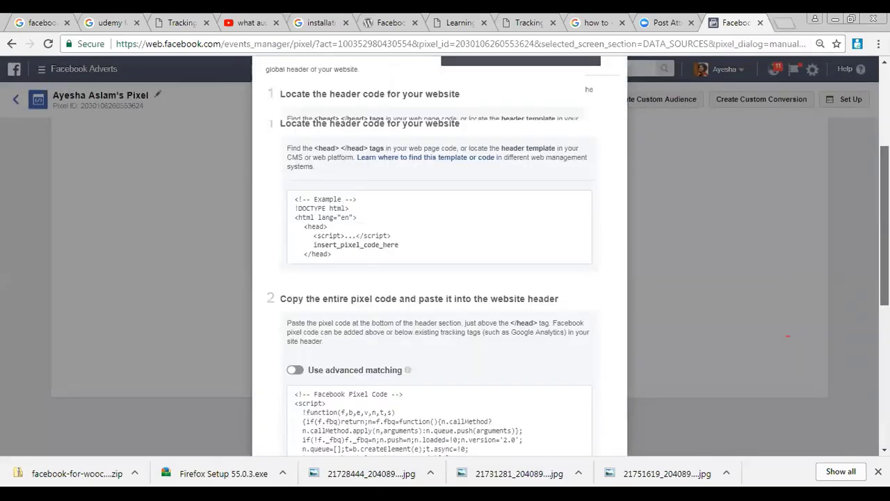
{"action": "scroll", "coordinate": [710, 275], "scroll_direction": "up", "scroll_amount": 2}
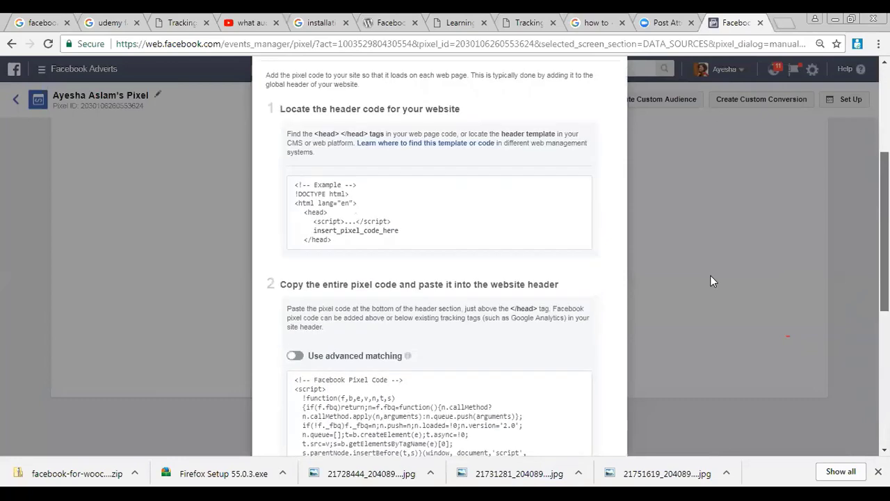
{"action": "scroll", "coordinate": [444, 270], "scroll_direction": "up", "scroll_amount": 1}
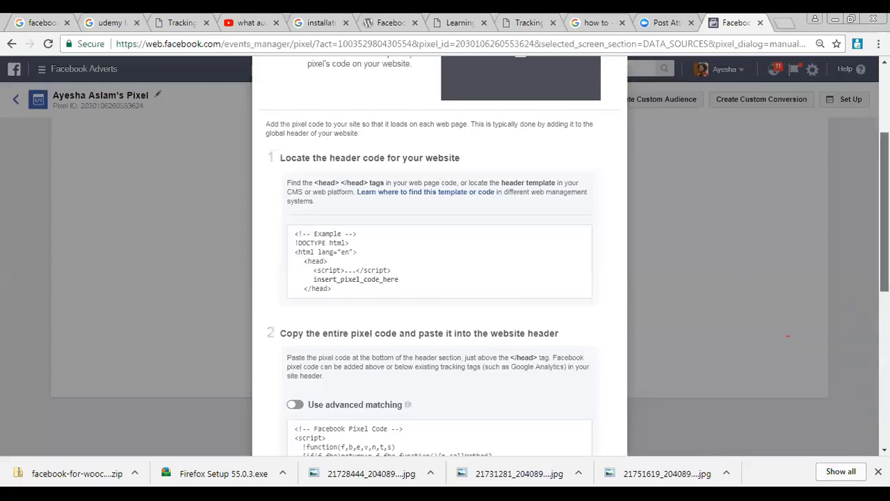
{"action": "scroll", "coordinate": [740, 261], "scroll_direction": "down", "scroll_amount": 4}
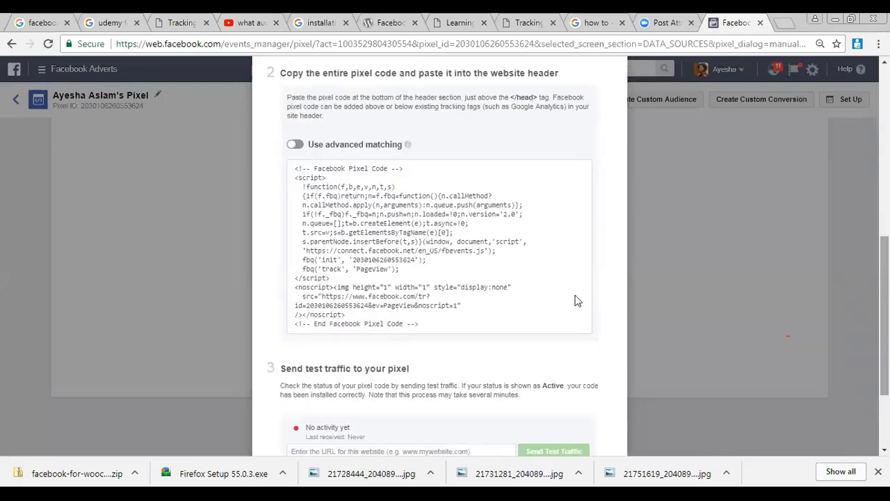
{"action": "mouse_move", "coordinate": [576, 295]}
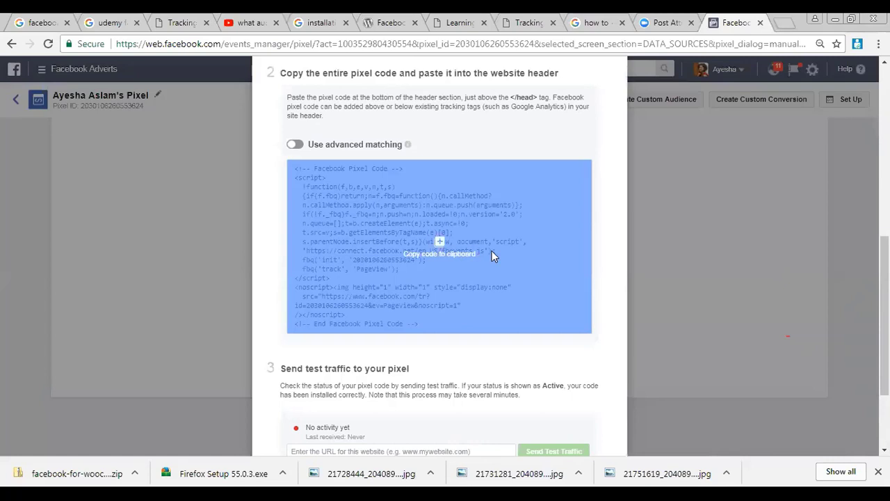
{"action": "left_click", "coordinate": [439, 240]}
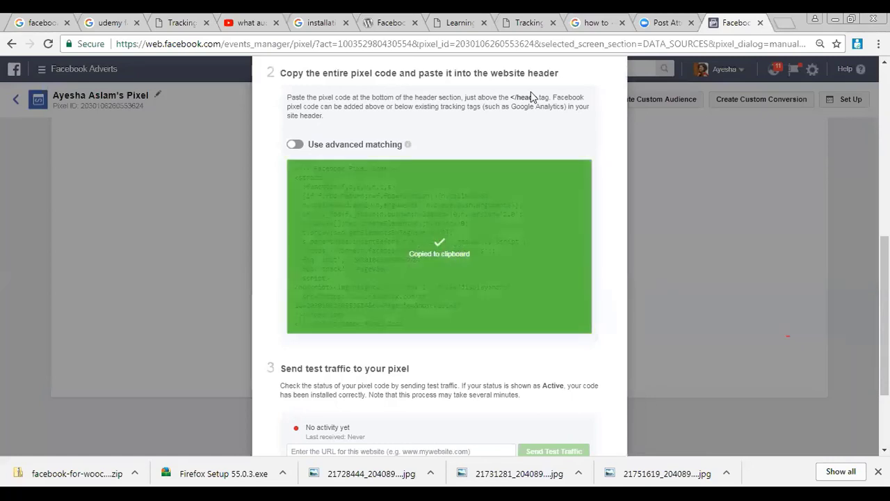
Paste the pixel code into the New tracking code form in Tracking Code Manager and choose Standard code tracking in your Wordpress
{"action": "left_click", "coordinate": [482, 19]}
{"action": "key", "text": "ctrl+v"}
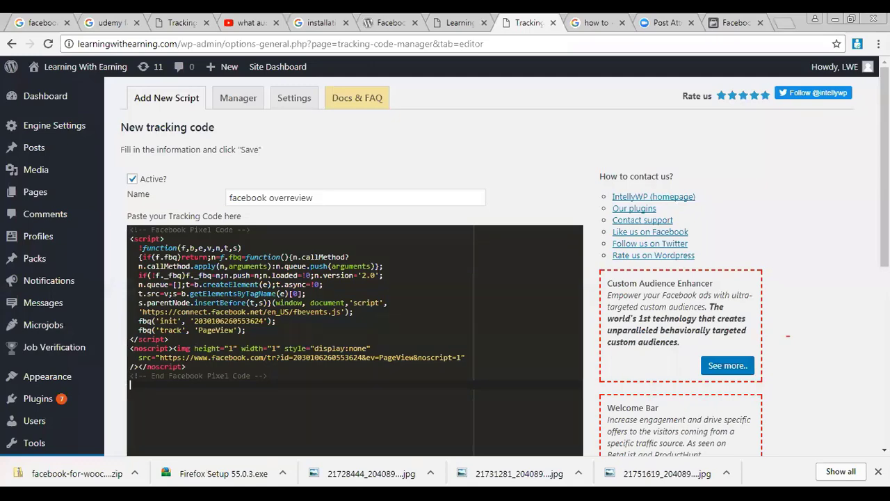
{"action": "scroll", "coordinate": [201, 224], "scroll_direction": "down", "scroll_amount": 4}
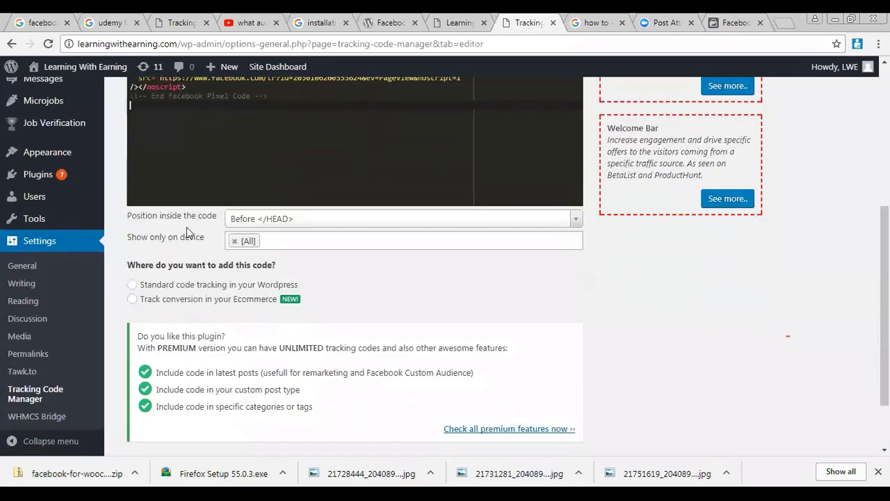
{"action": "left_click", "coordinate": [133, 285]}
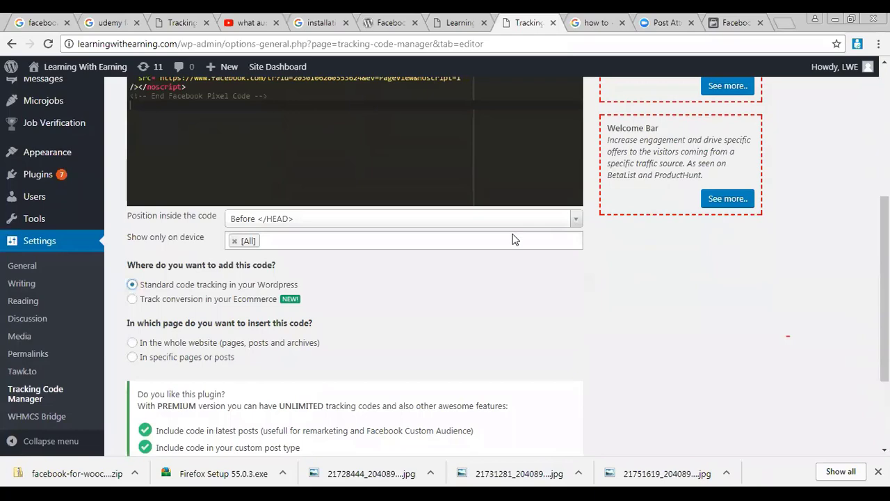
Review the pasted pixel code, including its PageView tracking line, and the position and device settings of the tracking code form
{"action": "scroll", "coordinate": [512, 239], "scroll_direction": "up", "scroll_amount": 1}
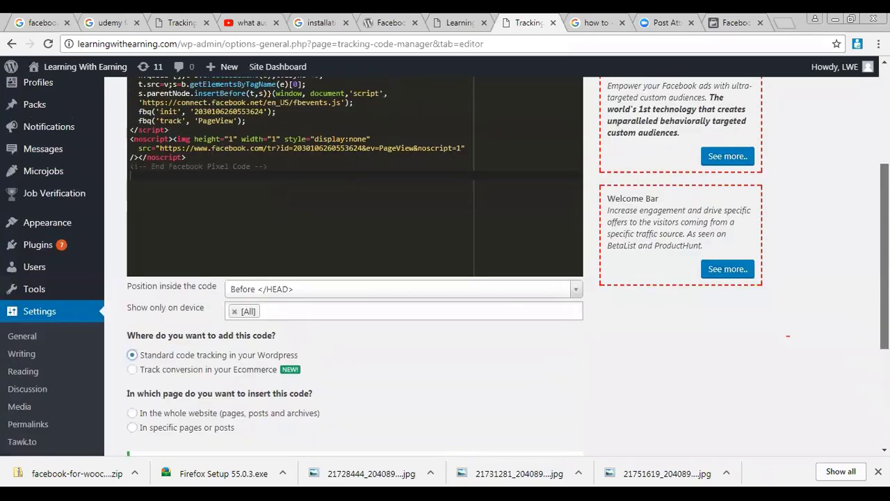
{"action": "scroll", "coordinate": [259, 227], "scroll_direction": "up", "scroll_amount": 2}
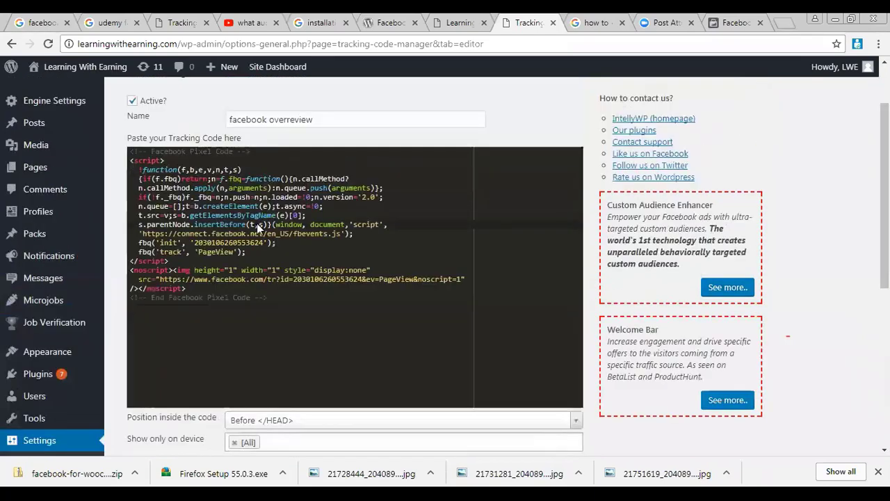
{"action": "key", "text": "Down"}
{"action": "key", "text": "Down"}
{"action": "key", "text": "Down"}
{"action": "key", "text": "Down"}
{"action": "key", "text": "Up"}
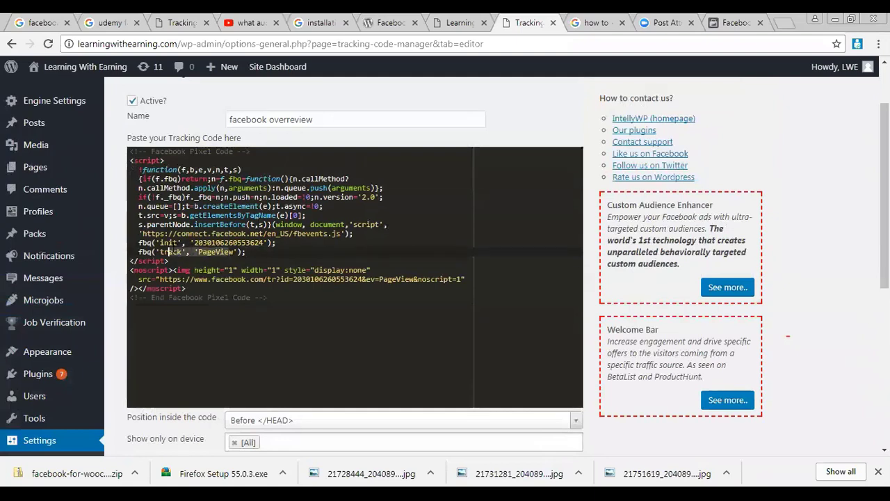
{"action": "key", "text": "Left"}
{"action": "key", "text": "End"}
{"action": "scroll", "coordinate": [885, 208], "scroll_direction": "down", "scroll_amount": 1}
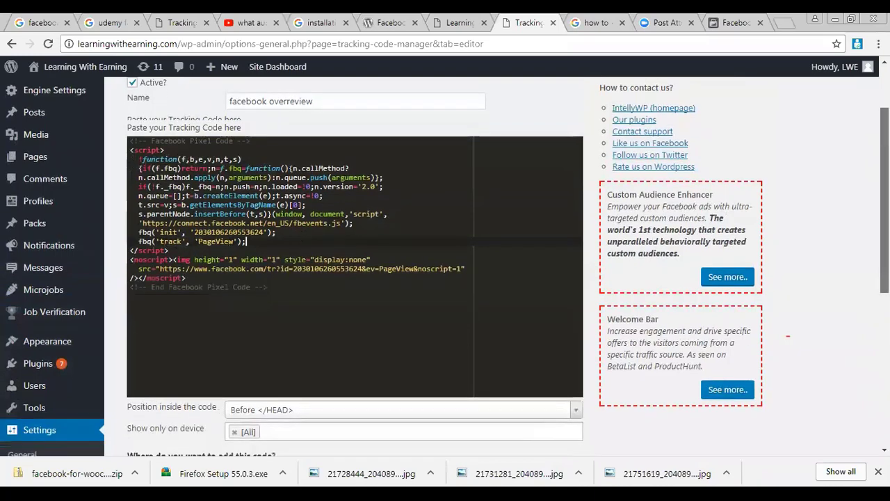
{"action": "scroll", "coordinate": [533, 256], "scroll_direction": "down", "scroll_amount": 4}
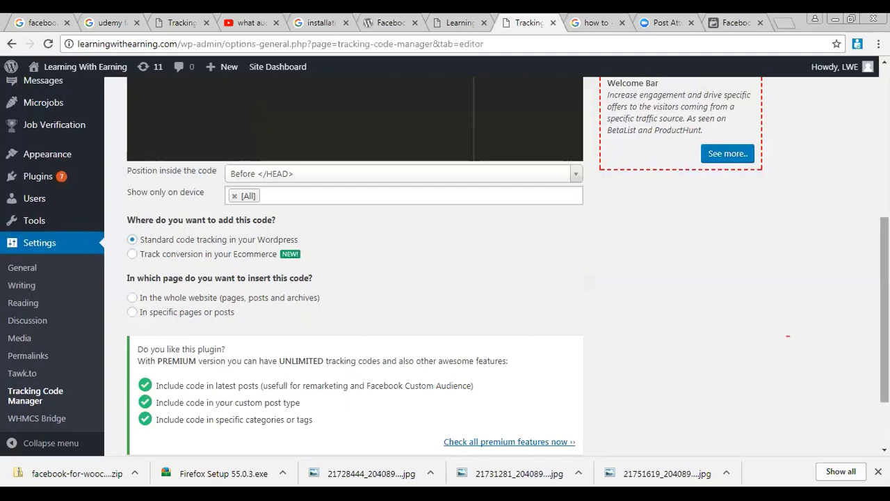
{"action": "left_click_drag", "start_coordinate": [884, 313], "coordinate": [884, 308]}
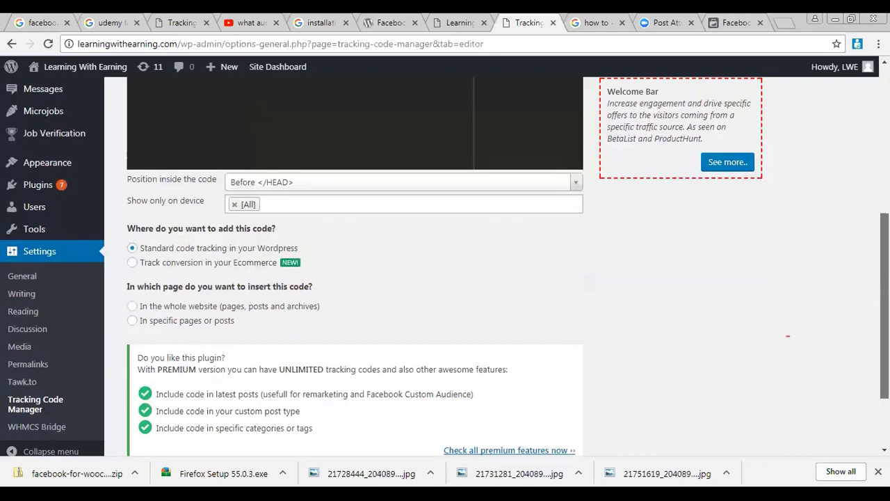
{"action": "left_click_drag", "start_coordinate": [885, 309], "coordinate": [885, 232]}
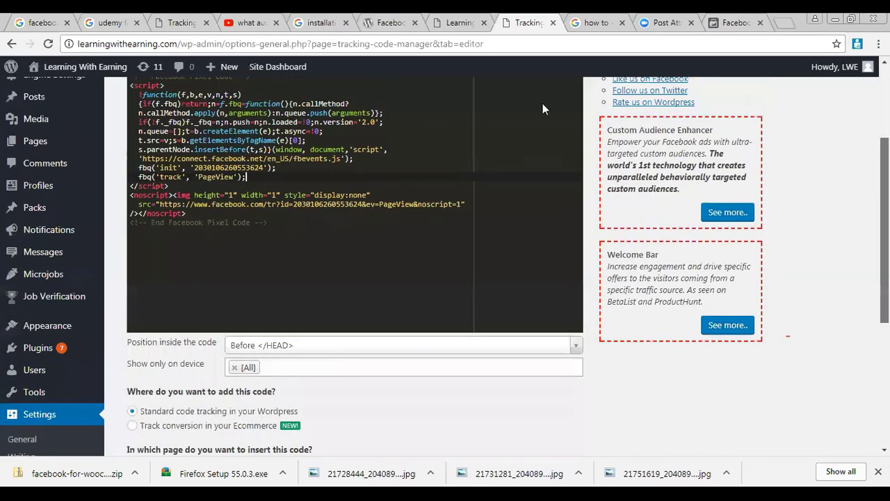
{"action": "scroll", "coordinate": [569, 118], "scroll_direction": "up", "scroll_amount": 1}
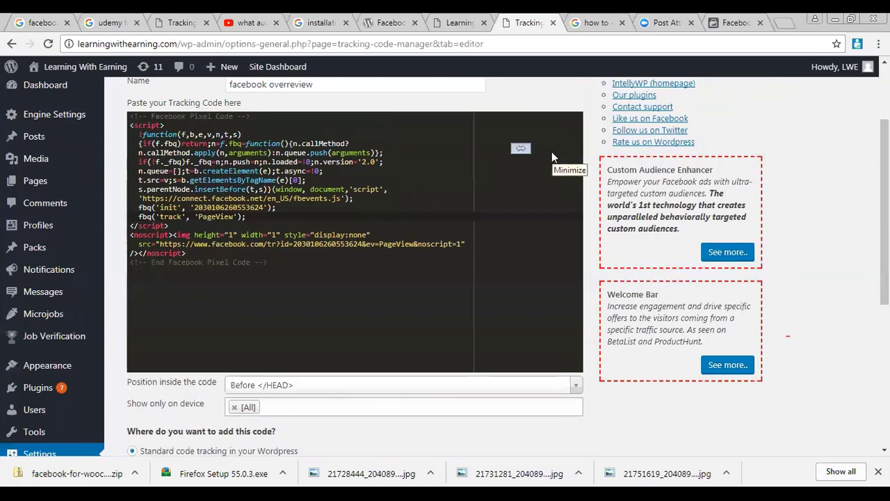
Set the tracking code to be inserted in the whole website, including pages, posts and archives
{"action": "scroll", "coordinate": [445, 264], "scroll_direction": "down", "scroll_amount": 3}
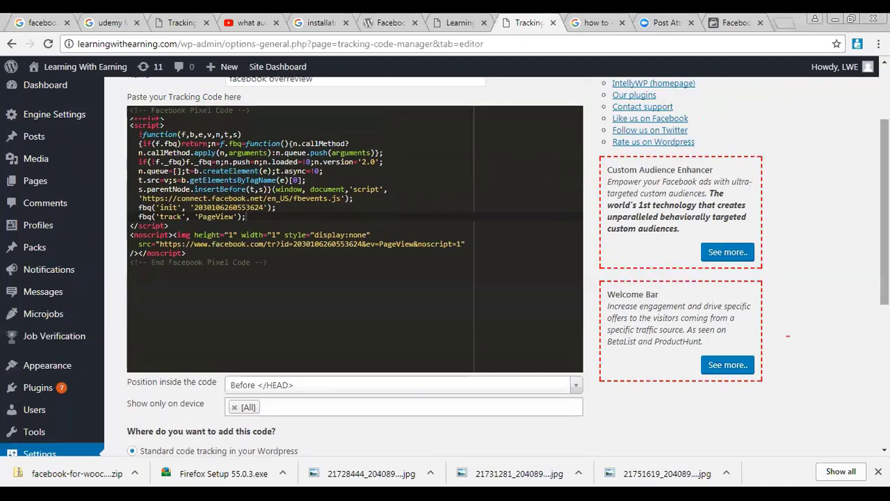
{"action": "scroll", "coordinate": [250, 250], "scroll_direction": "down", "scroll_amount": 5}
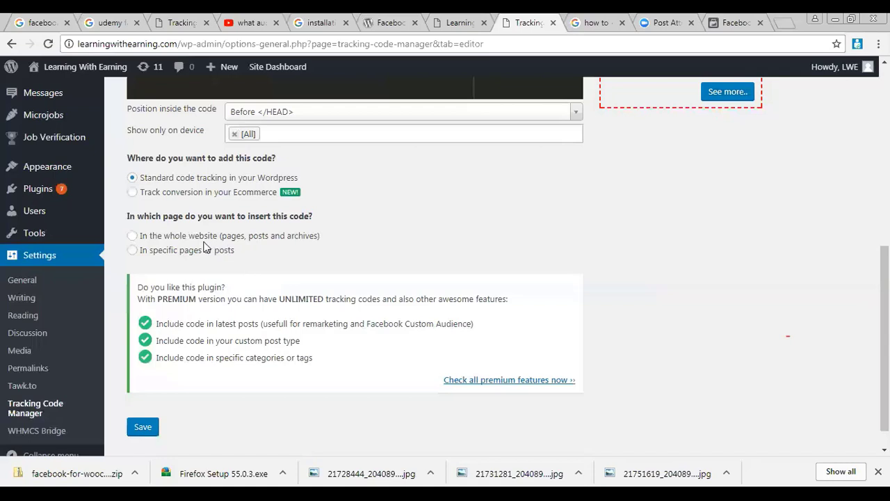
{"action": "left_click", "coordinate": [185, 237]}
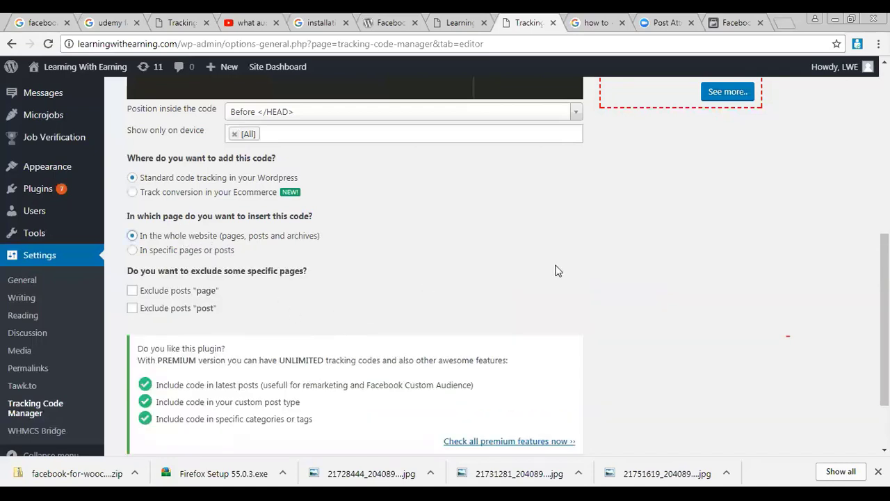
{"action": "left_click_drag", "start_coordinate": [885, 259], "coordinate": [885, 303]}
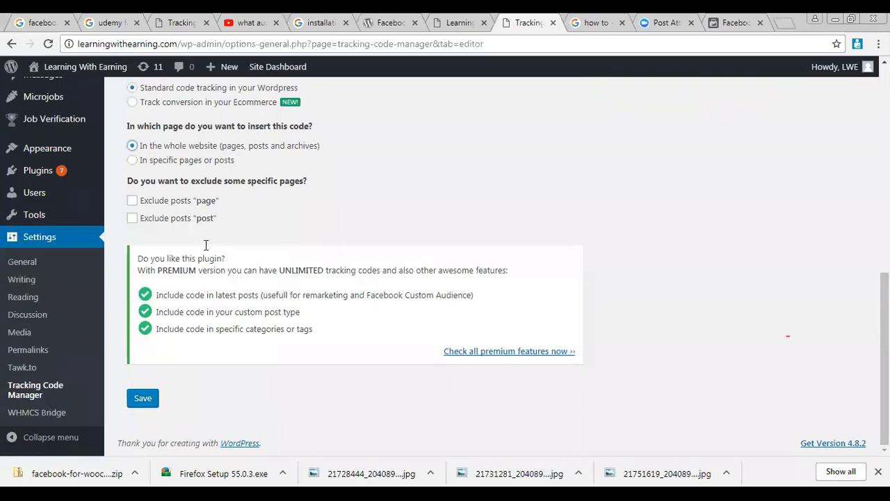
{"action": "left_click", "coordinate": [132, 200]}
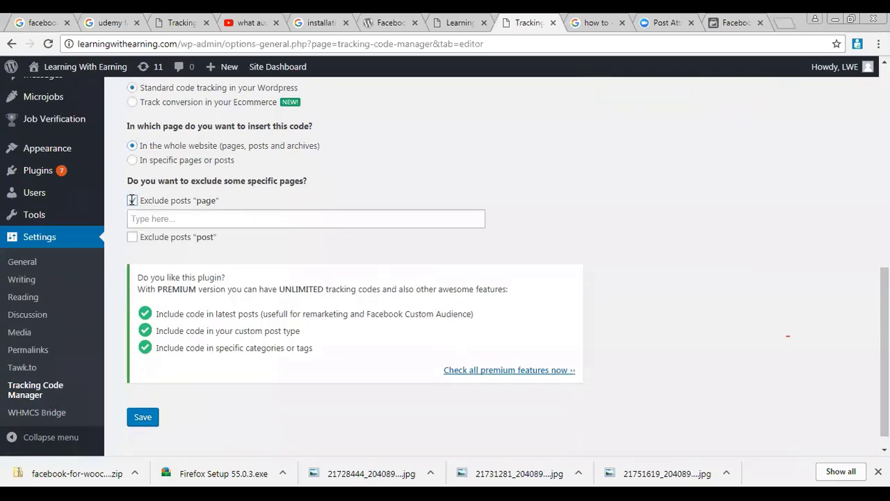
{"action": "left_click", "coordinate": [163, 218]}
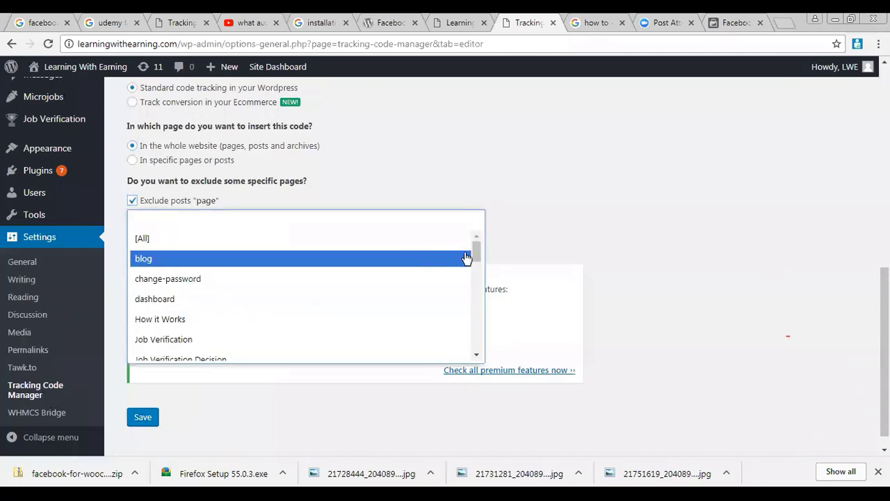
{"action": "left_click_drag", "start_coordinate": [476, 253], "coordinate": [479, 345]}
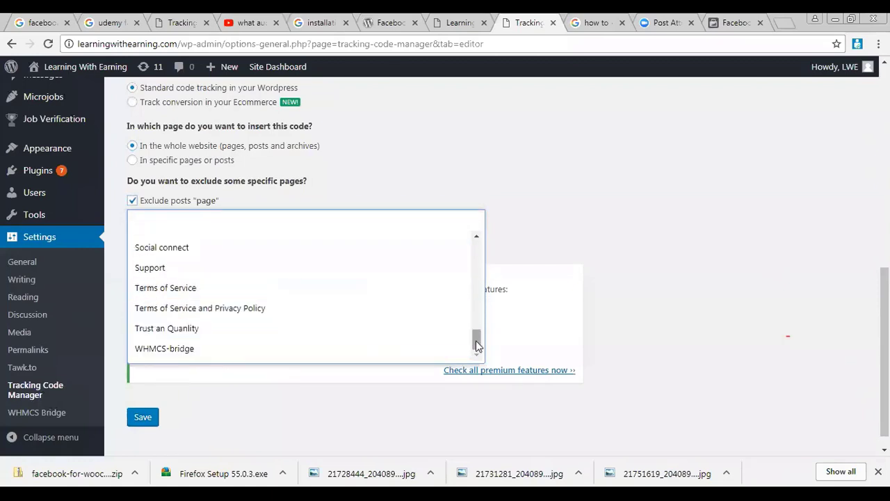
{"action": "scroll", "coordinate": [476, 292], "scroll_direction": "up", "scroll_amount": 6}
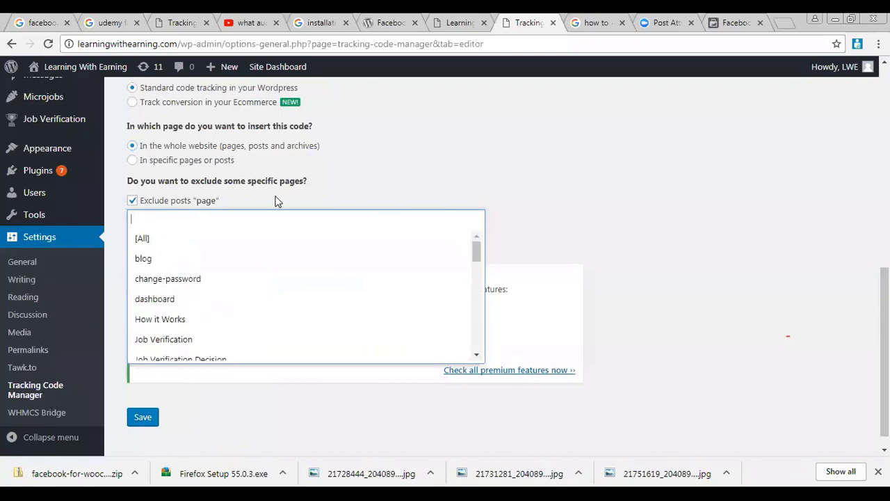
{"action": "left_click", "coordinate": [136, 204]}
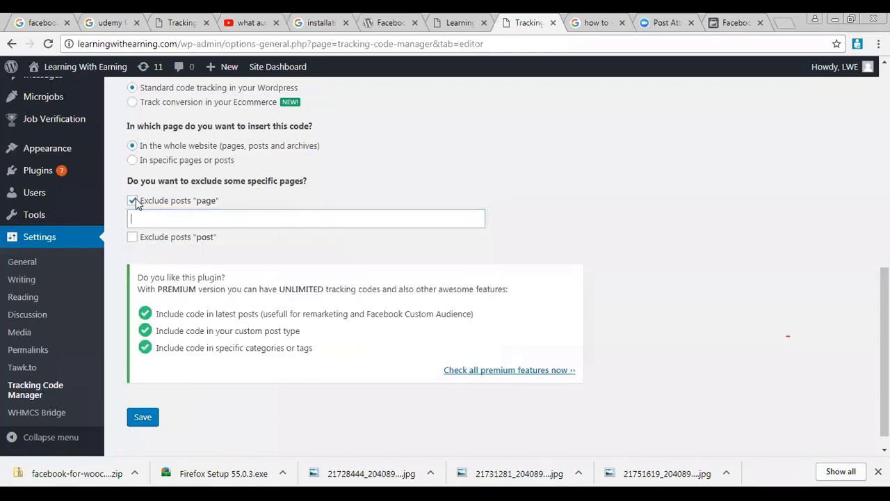
{"action": "left_click", "coordinate": [136, 201]}
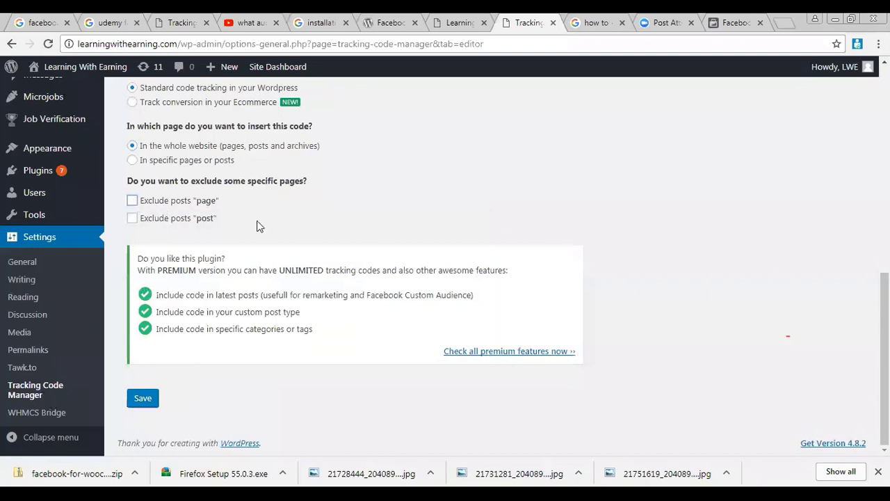
Save the Facebook pixel tracking code without any page or post exclusions
{"action": "left_click", "coordinate": [144, 400]}
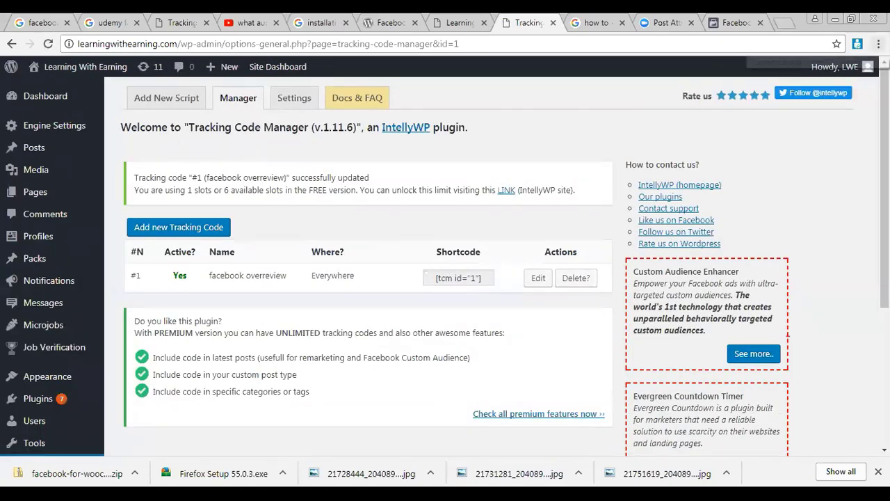
Open the browser's extensions page and remove the corrupted Facebook Pixel Helper extension
{"action": "left_click", "coordinate": [879, 44]}
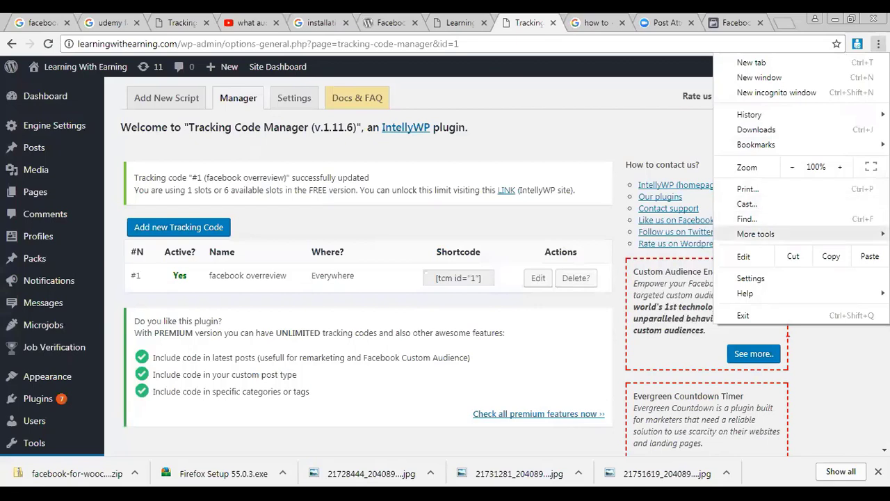
{"action": "mouse_move", "coordinate": [756, 234]}
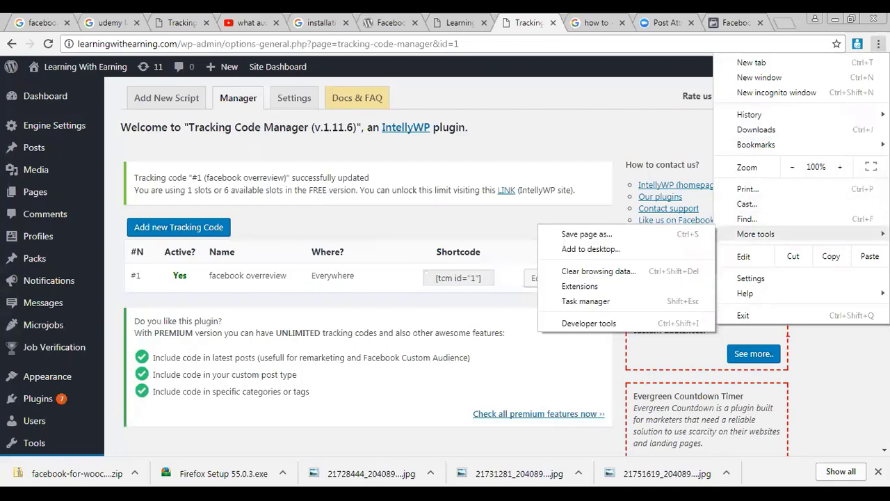
{"action": "left_click", "coordinate": [635, 286]}
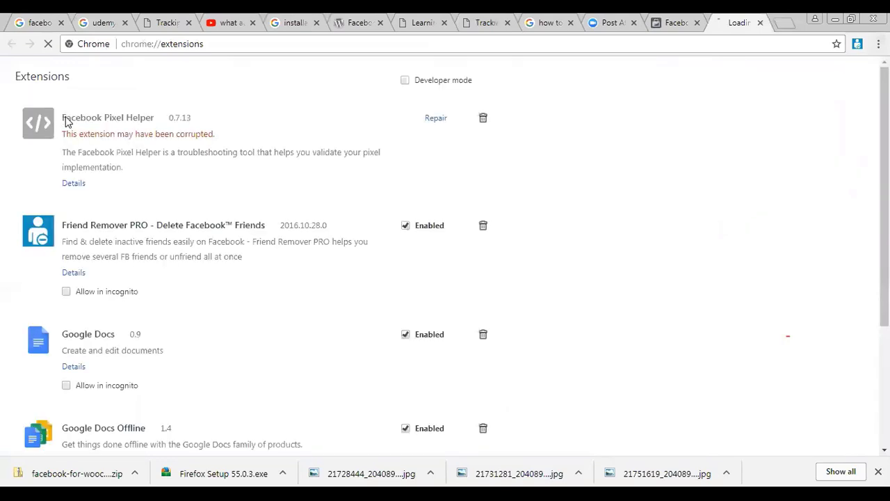
{"action": "left_click", "coordinate": [483, 117]}
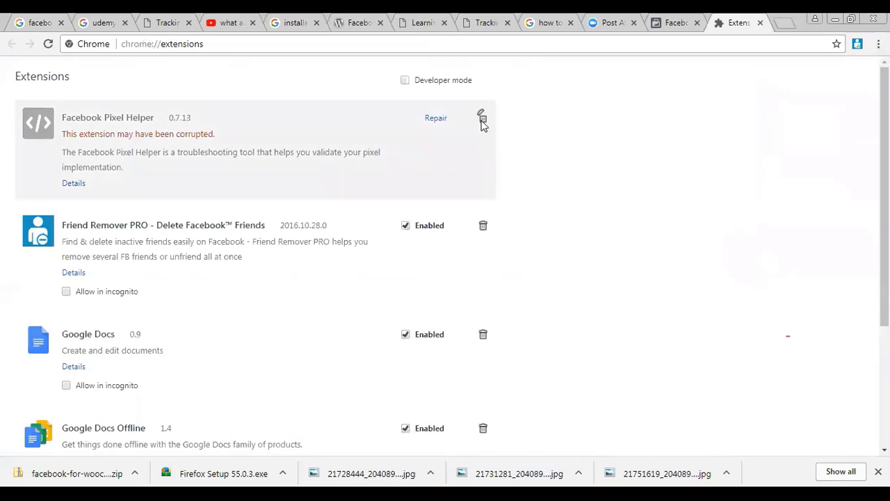
{"action": "left_click", "coordinate": [460, 145]}
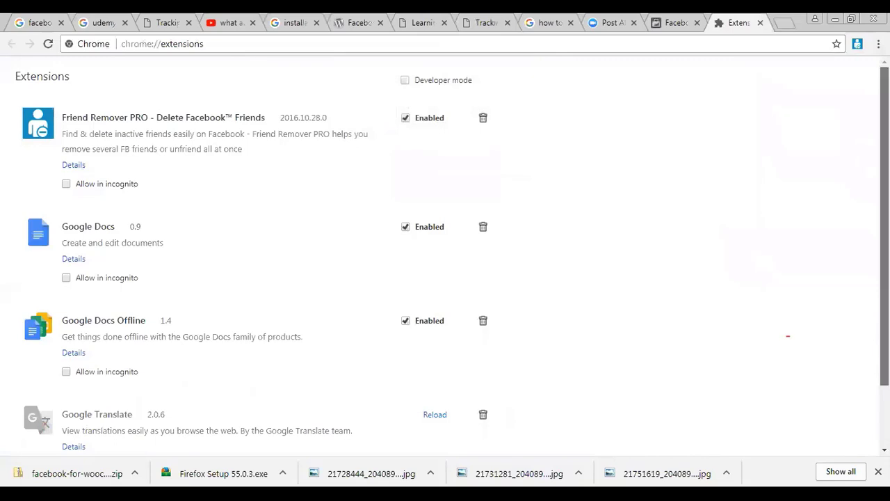
{"action": "scroll", "coordinate": [491, 343], "scroll_direction": "down", "scroll_amount": 2}
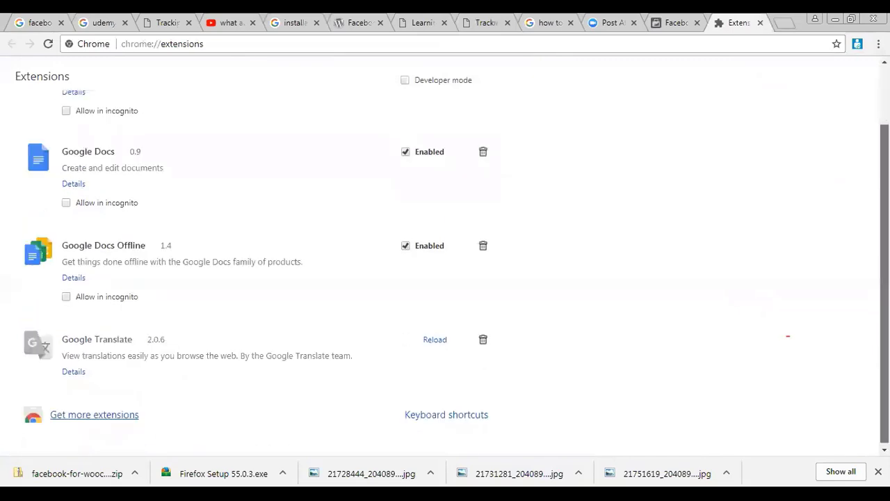
Search the Chrome Web Store for "facebook pixel helper" and add the Facebook Pixel Helper extension to the browser
{"action": "left_click", "coordinate": [136, 415]}
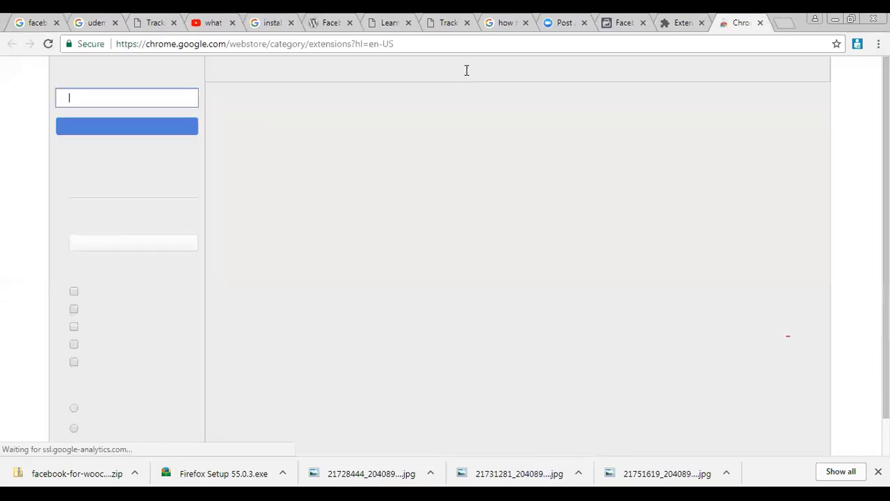
{"action": "type", "text": "face"}
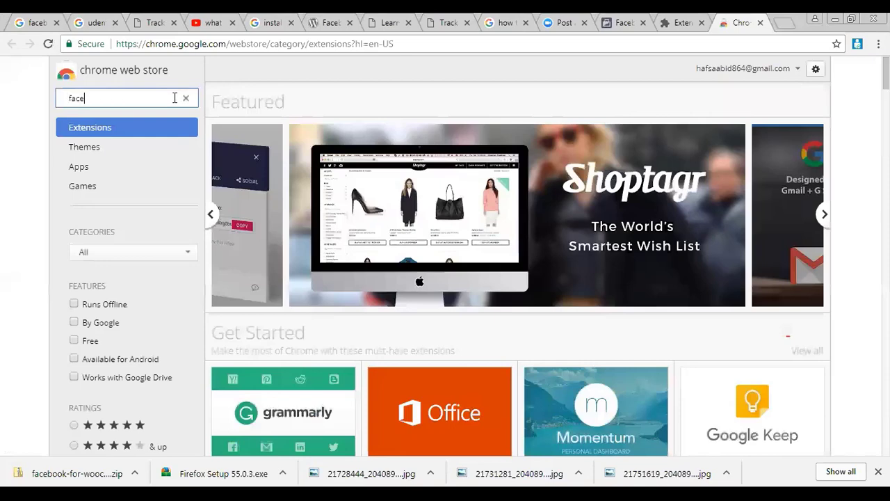
{"action": "type", "text": "book pixel helper"}
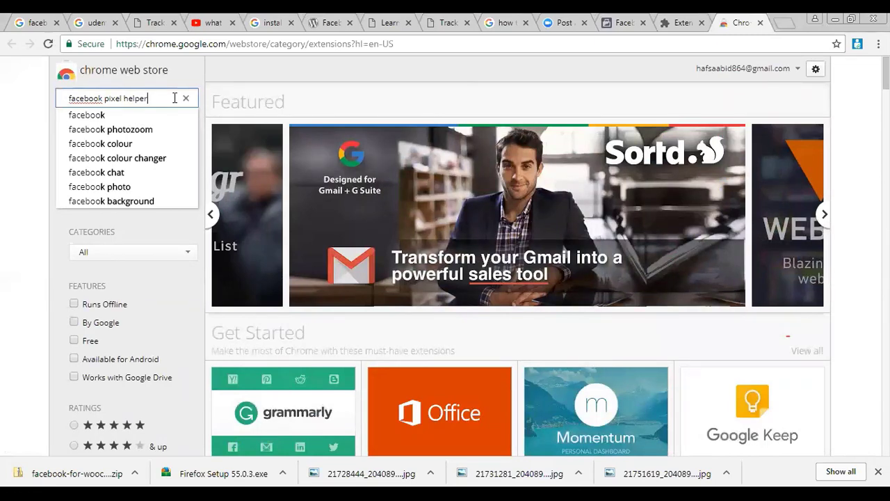
{"action": "key", "text": "Return"}
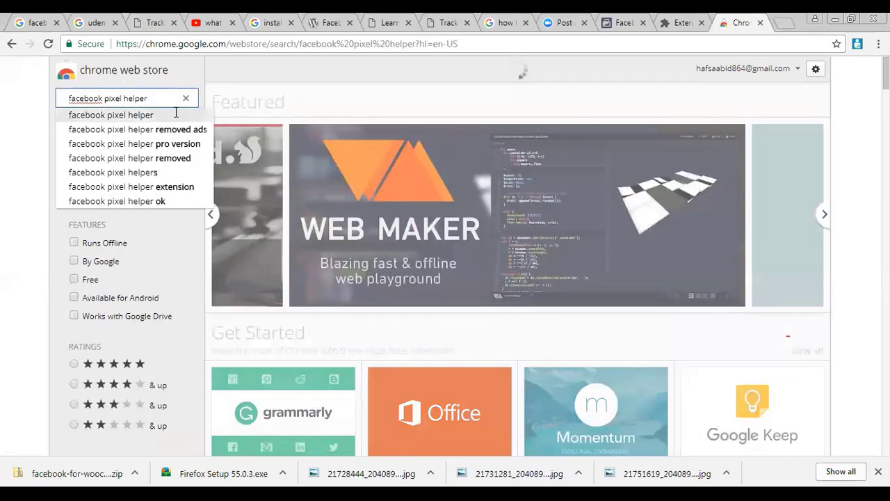
{"action": "left_click", "coordinate": [176, 115]}
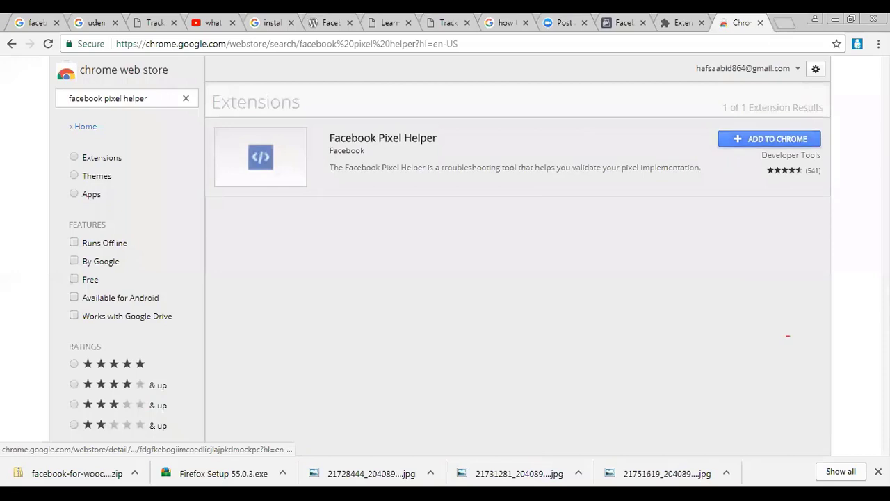
{"action": "left_click", "coordinate": [769, 138]}
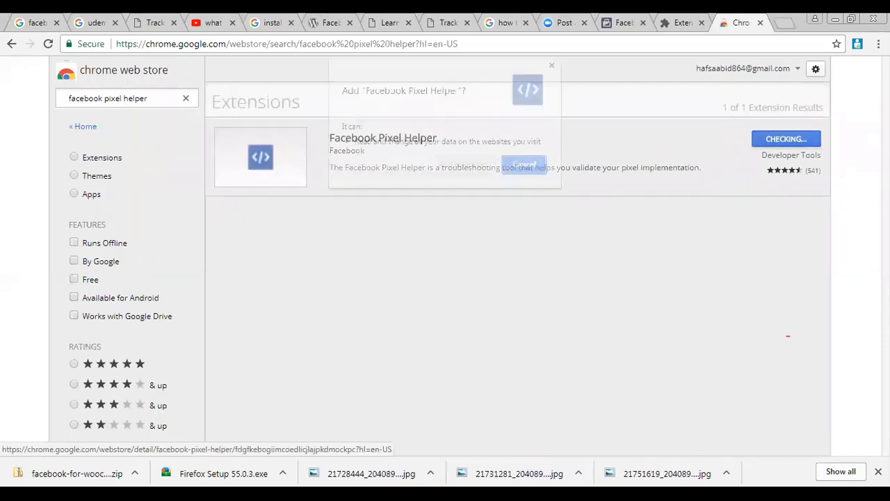
{"action": "left_click", "coordinate": [464, 173]}
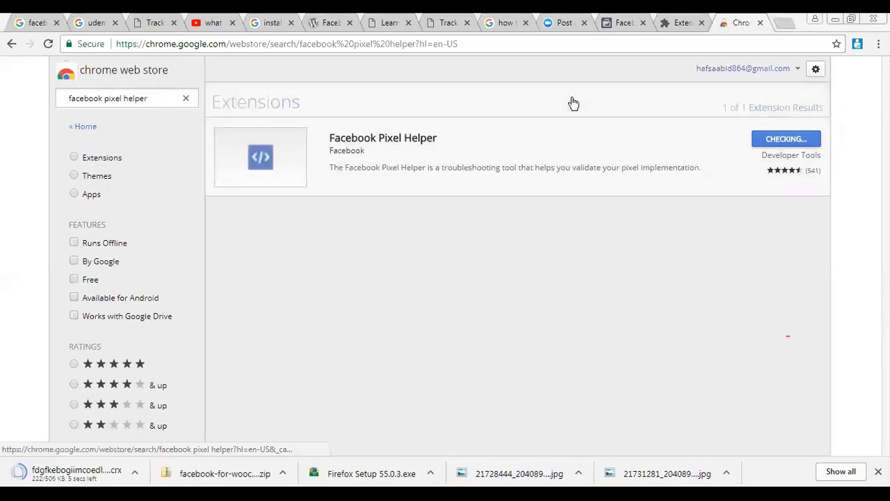
Reload the learningwithearning.com home page with the pixel extension installed and look through the page down to its service listings
{"action": "left_click", "coordinate": [572, 20]}
{"action": "left_click", "coordinate": [384, 21]}
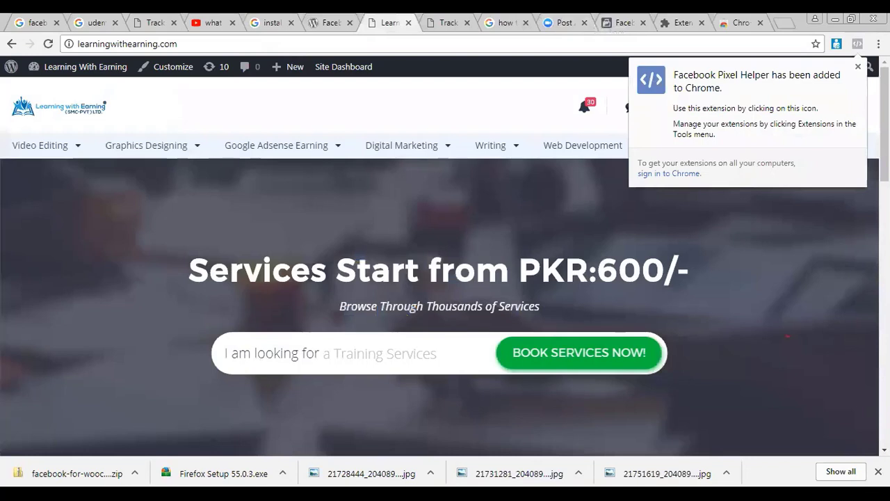
{"action": "left_click", "coordinate": [858, 67]}
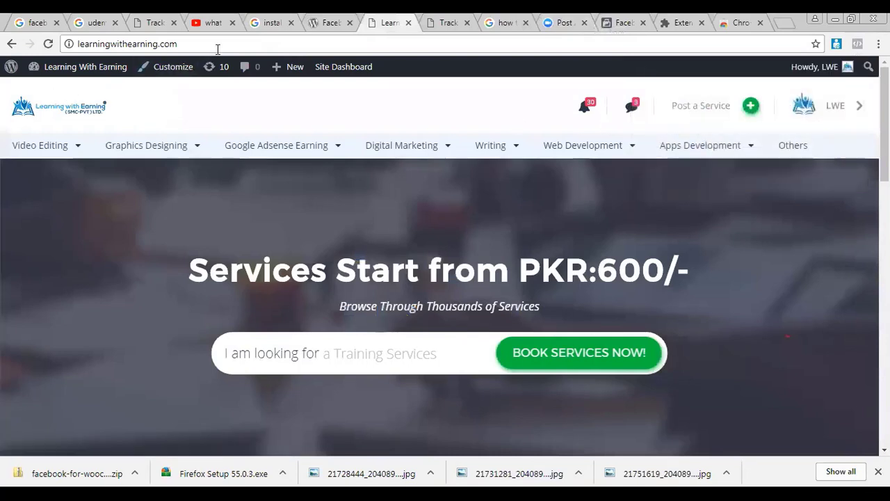
{"action": "key", "text": "F5"}
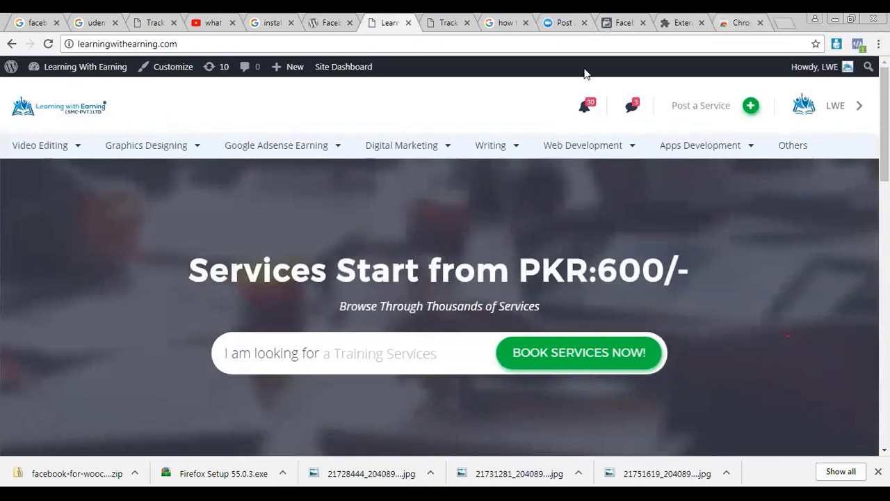
{"action": "left_click", "coordinate": [412, 43]}
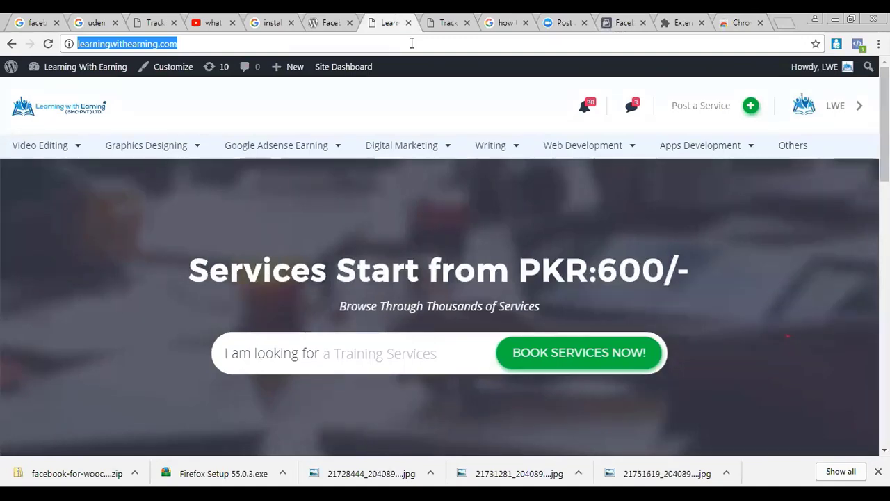
{"action": "key", "text": "Return"}
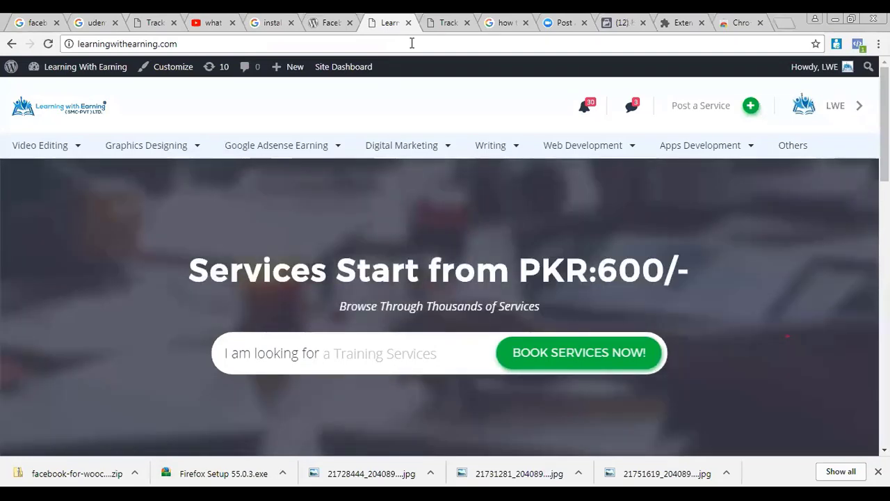
{"action": "scroll", "coordinate": [445, 264], "scroll_direction": "down", "scroll_amount": 1}
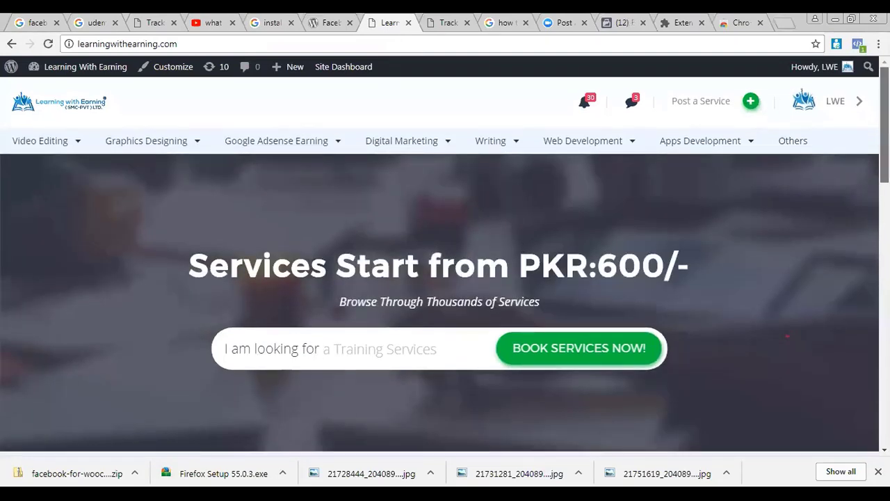
{"action": "scroll", "coordinate": [788, 336], "scroll_direction": "down", "scroll_amount": 5}
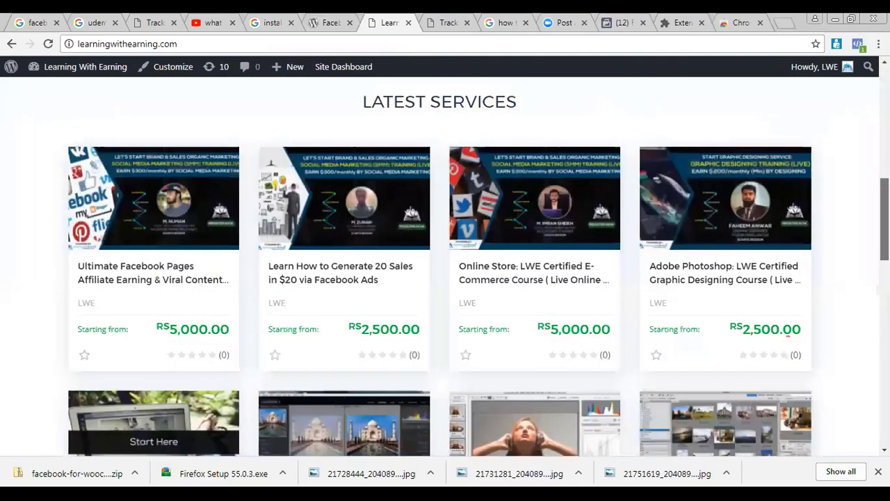
{"action": "scroll", "coordinate": [446, 264], "scroll_direction": "down", "scroll_amount": 4}
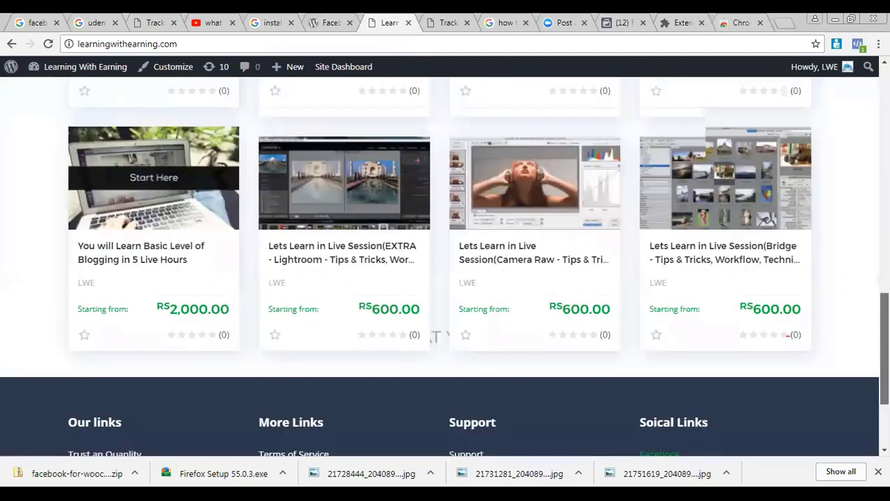
{"action": "scroll", "coordinate": [445, 264], "scroll_direction": "up", "scroll_amount": 2}
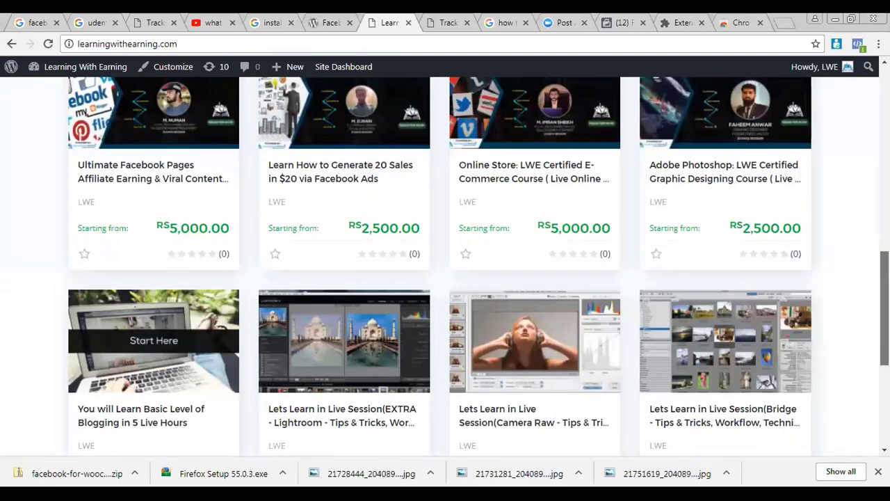
{"action": "scroll", "coordinate": [445, 264], "scroll_direction": "up", "scroll_amount": 4}
{"action": "scroll", "coordinate": [409, 19], "scroll_direction": "up", "scroll_amount": 4}
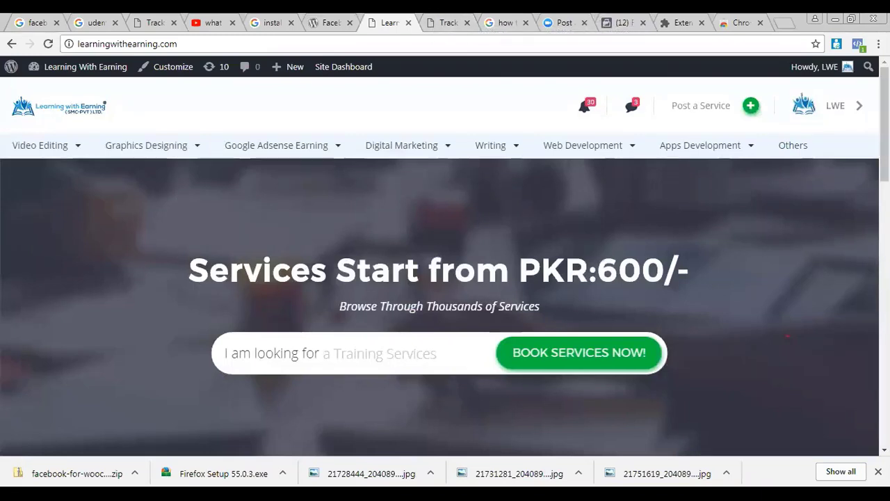
Return to the Tracking Code Manager page and review its list of saved tracking codes
{"action": "left_click", "coordinate": [448, 23]}
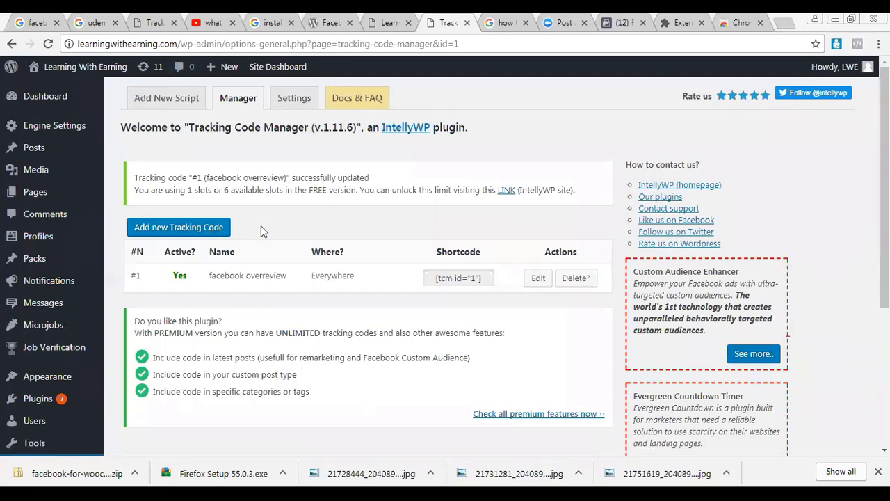
{"action": "scroll", "coordinate": [884, 209], "scroll_direction": "down", "scroll_amount": 2}
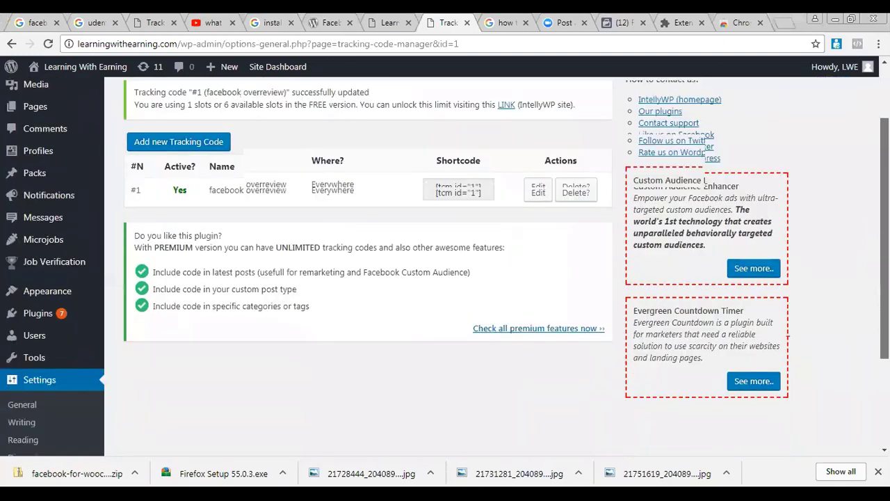
{"action": "scroll", "coordinate": [66, 268], "scroll_direction": "up", "scroll_amount": 2}
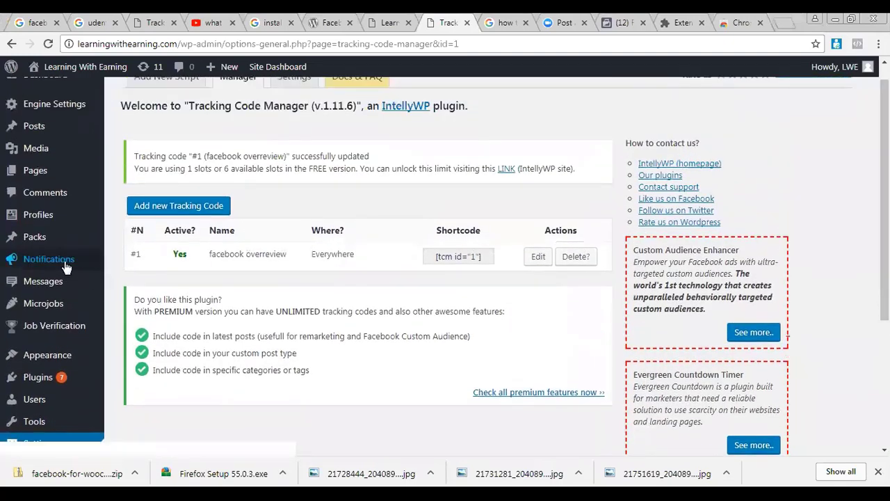
Look through the WordPress admin sections, from profiles and notifications to plugins, settings and appearance
{"action": "mouse_move", "coordinate": [67, 259]}
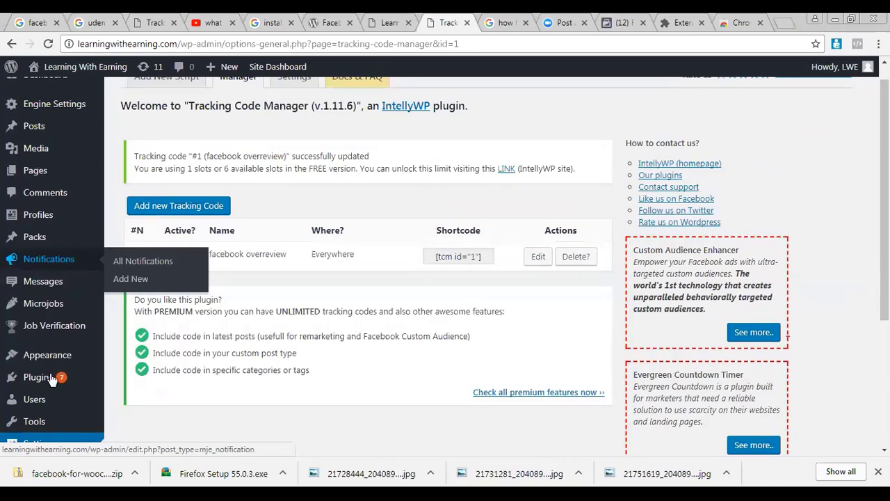
{"action": "mouse_move", "coordinate": [76, 247]}
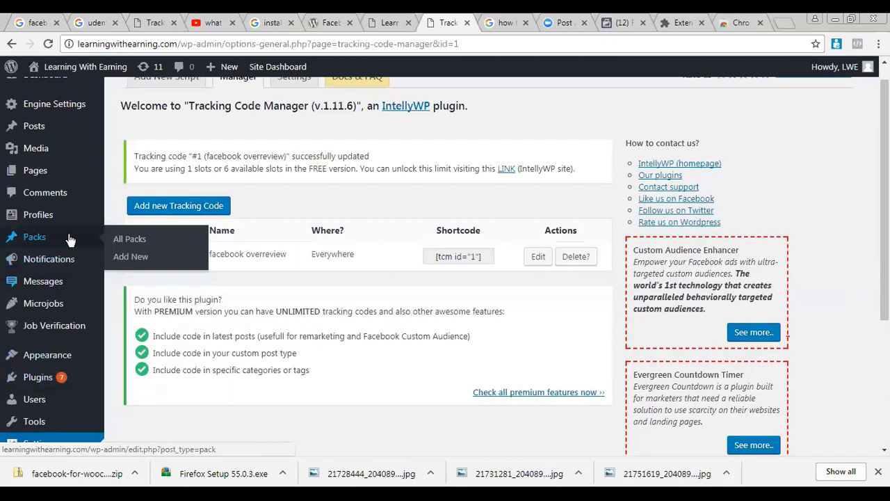
{"action": "mouse_move", "coordinate": [71, 220]}
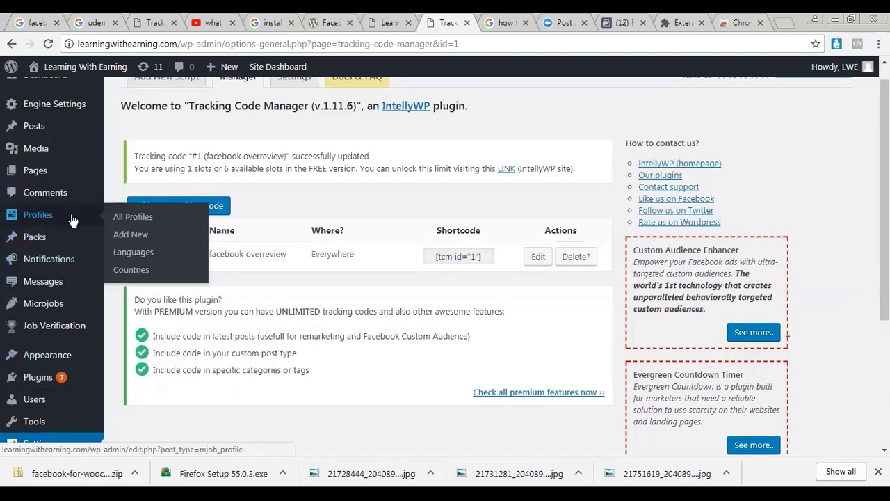
{"action": "mouse_move", "coordinate": [73, 392]}
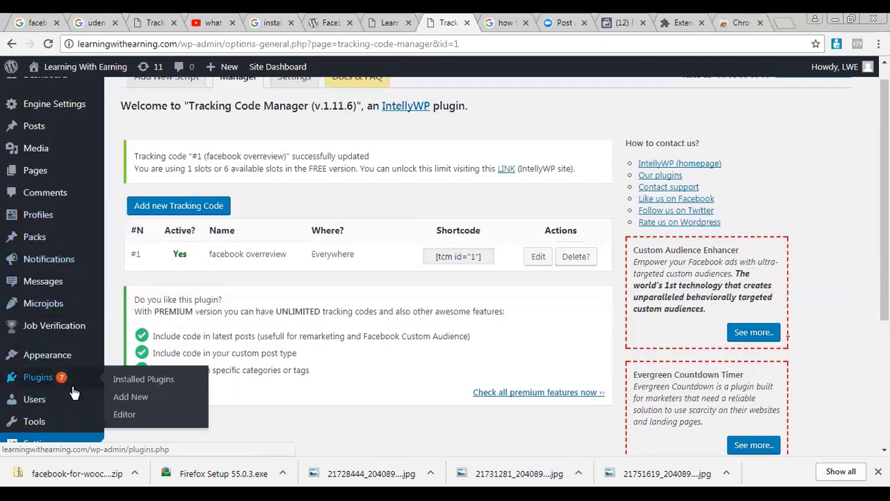
{"action": "scroll", "coordinate": [74, 391], "scroll_direction": "down", "scroll_amount": 1}
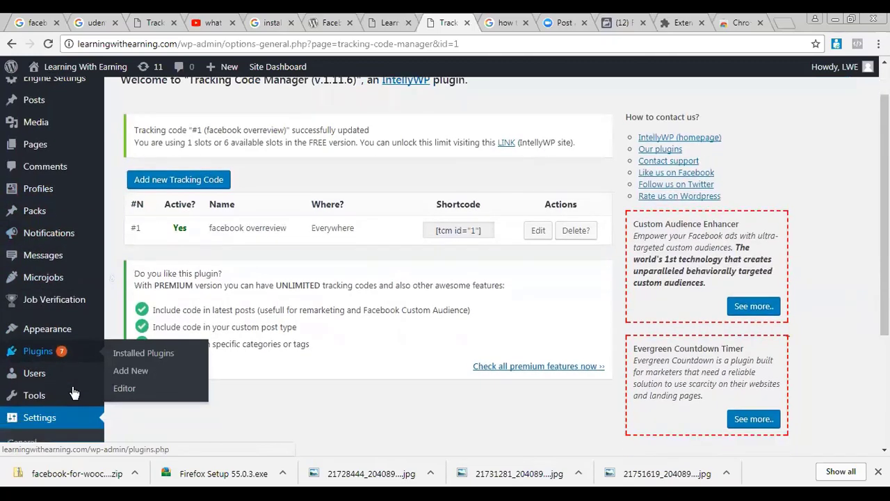
{"action": "scroll", "coordinate": [74, 393], "scroll_direction": "down", "scroll_amount": 5}
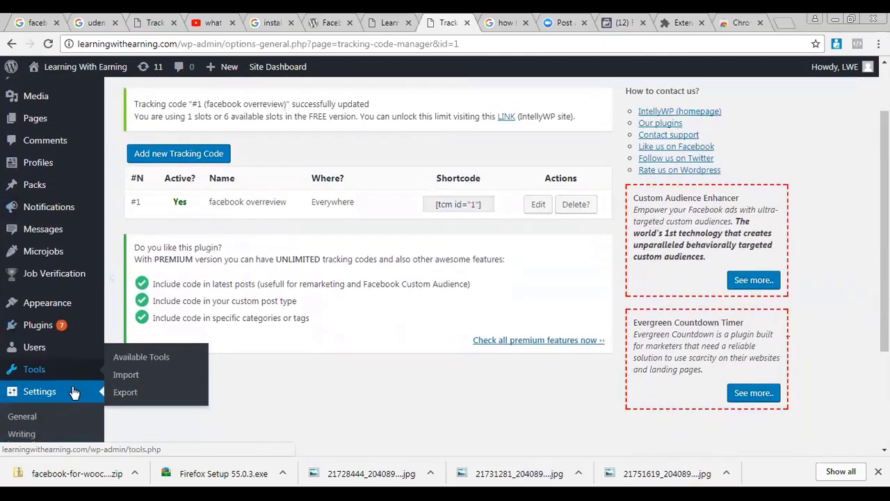
{"action": "scroll", "coordinate": [74, 393], "scroll_direction": "up", "scroll_amount": 2}
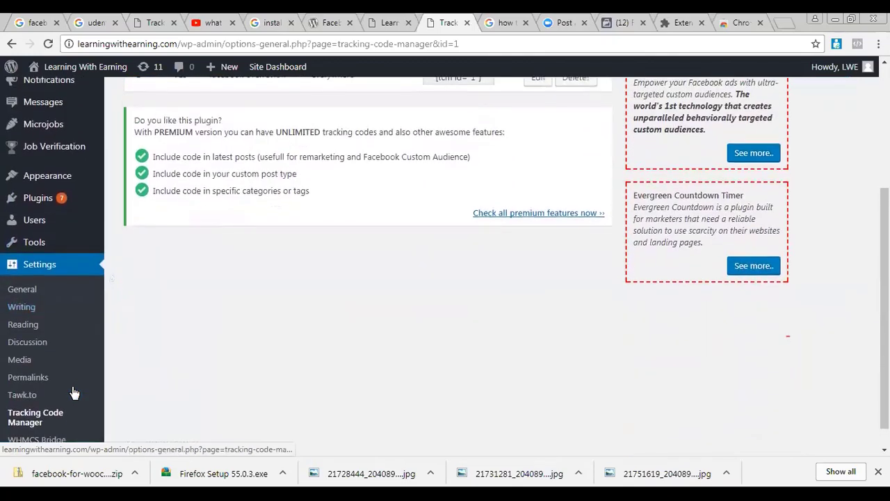
{"action": "scroll", "coordinate": [74, 393], "scroll_direction": "up", "scroll_amount": 3}
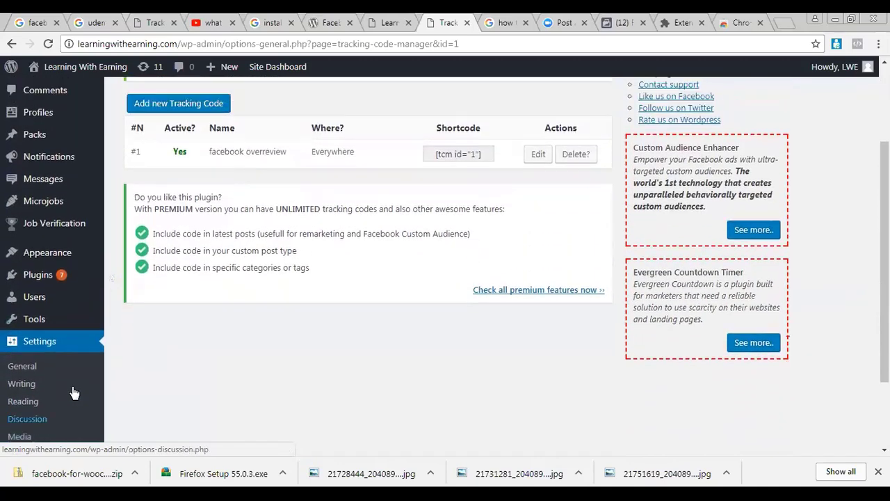
{"action": "scroll", "coordinate": [74, 393], "scroll_direction": "up", "scroll_amount": 3}
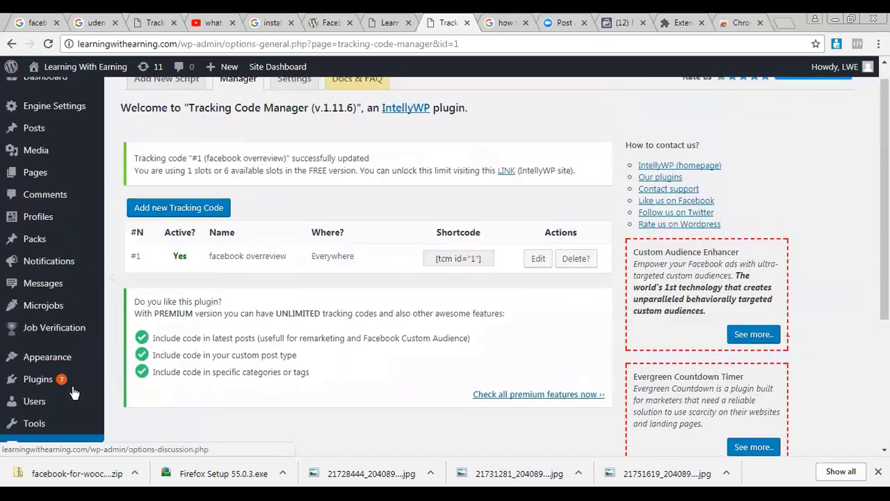
{"action": "mouse_move", "coordinate": [68, 293]}
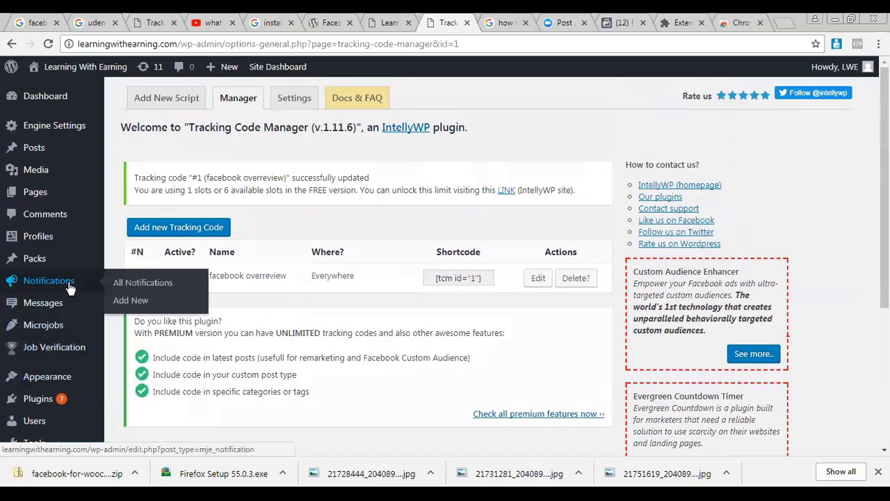
{"action": "mouse_move", "coordinate": [74, 265]}
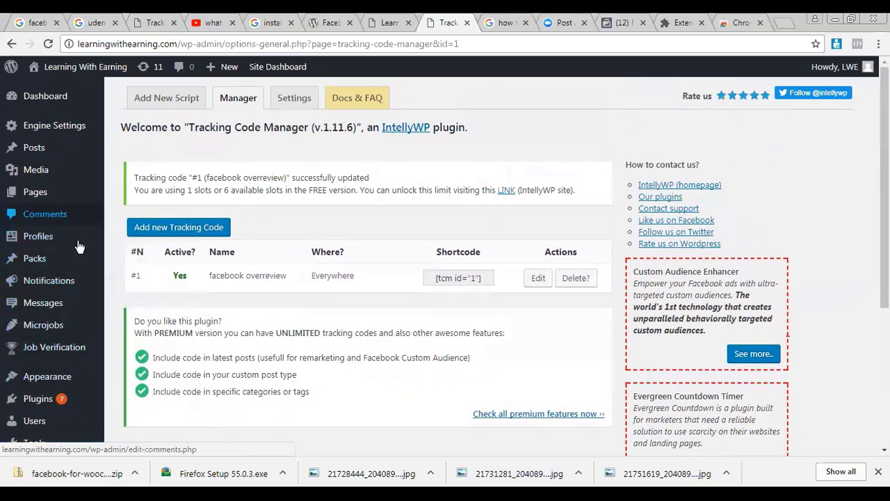
{"action": "mouse_move", "coordinate": [70, 315]}
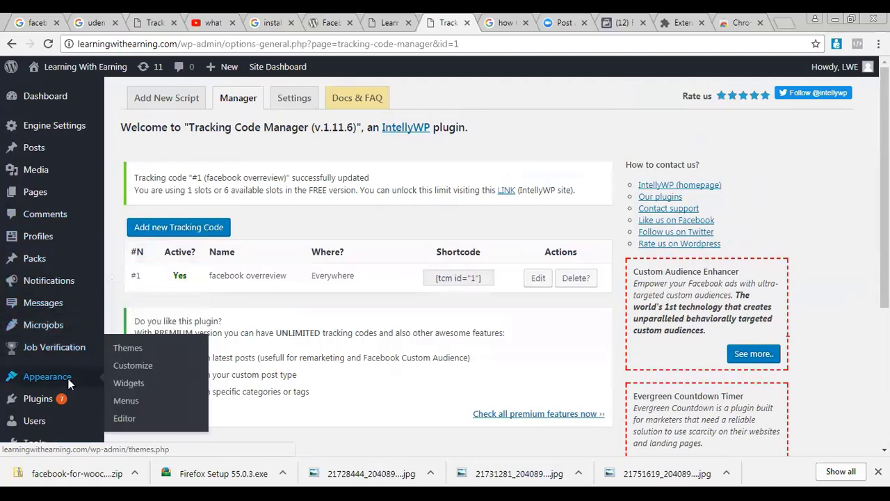
Open the WordPress Themes page and look over the installed themes
{"action": "left_click", "coordinate": [130, 352]}
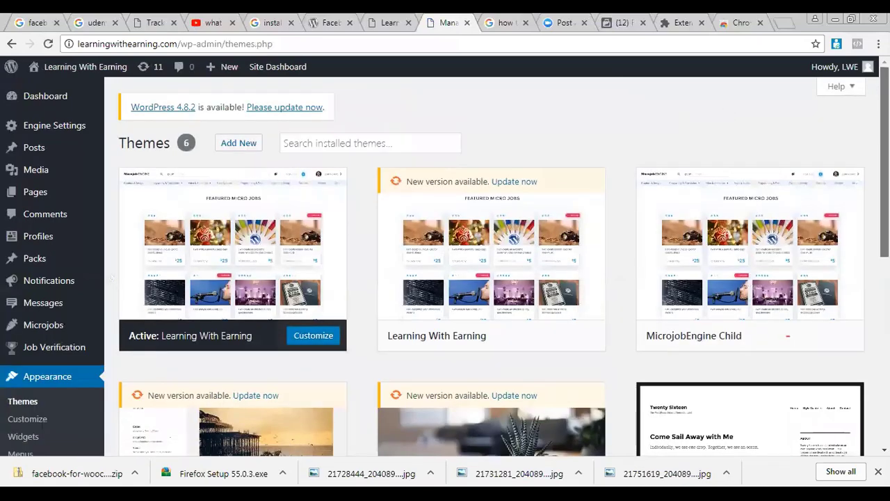
{"action": "scroll", "coordinate": [788, 336], "scroll_direction": "down", "scroll_amount": 1}
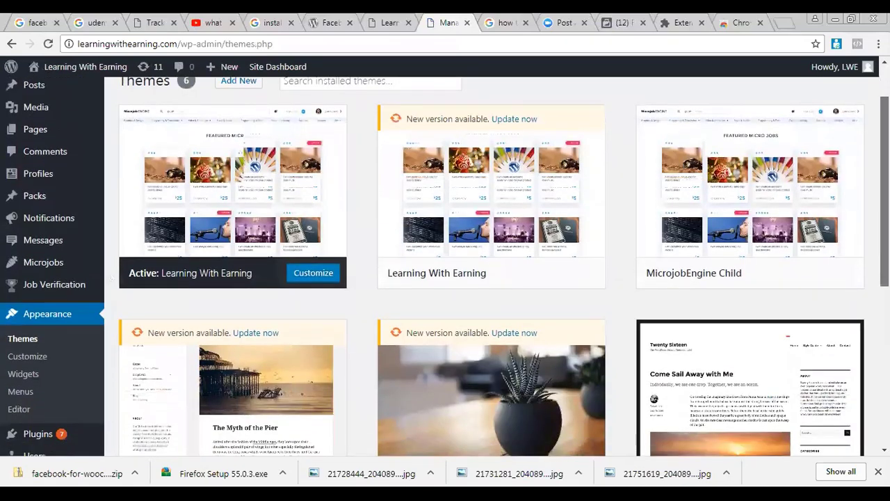
{"action": "scroll", "coordinate": [492, 278], "scroll_direction": "down", "scroll_amount": 1}
{"action": "scroll", "coordinate": [492, 279], "scroll_direction": "up", "scroll_amount": 1}
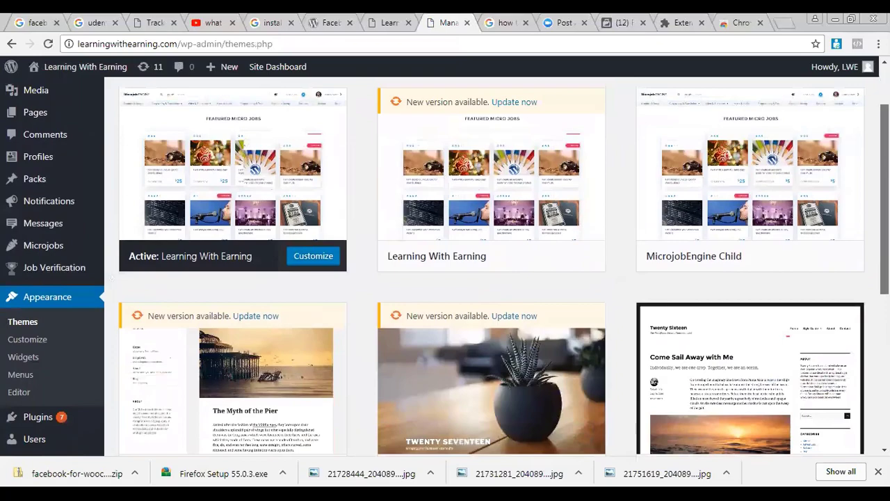
Look over the installed themes, and open the theme code editor for the active Learning With Earning theme
{"action": "scroll", "coordinate": [492, 278], "scroll_direction": "up", "scroll_amount": 1}
{"action": "scroll", "coordinate": [492, 278], "scroll_direction": "down", "scroll_amount": 2}
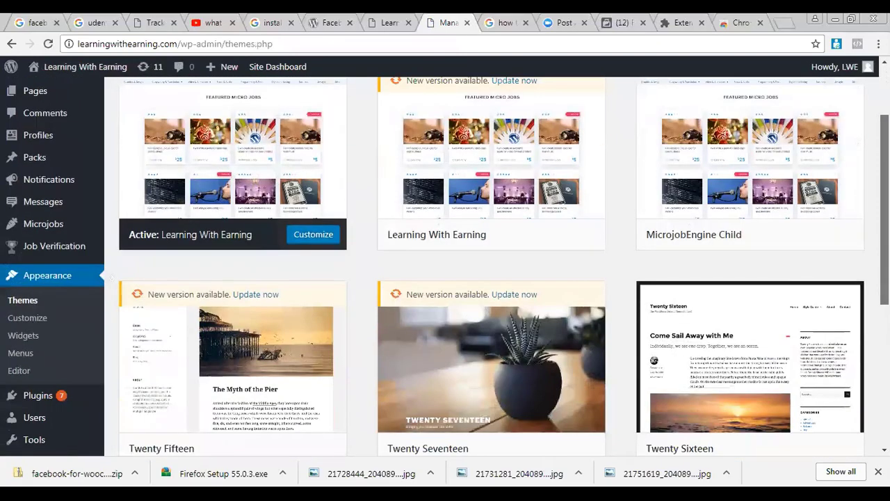
{"action": "scroll", "coordinate": [491, 279], "scroll_direction": "down", "scroll_amount": 3}
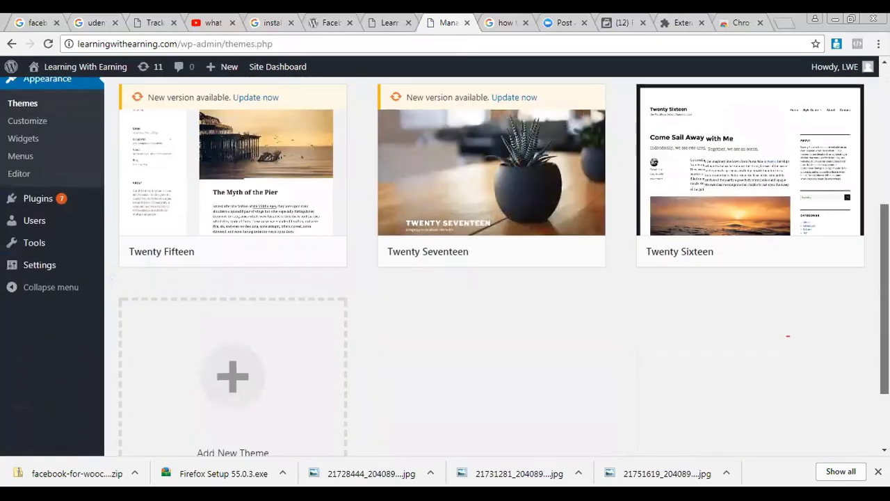
{"action": "scroll", "coordinate": [68, 303], "scroll_direction": "up", "scroll_amount": 3}
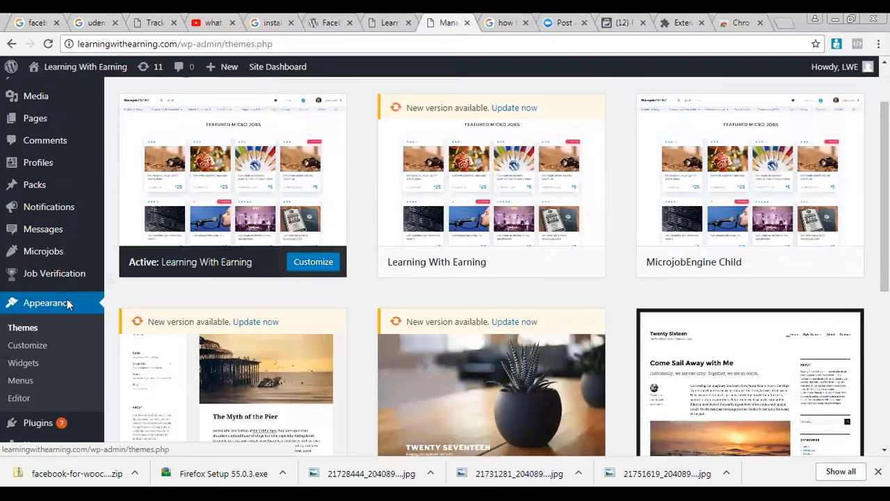
{"action": "left_click", "coordinate": [14, 400]}
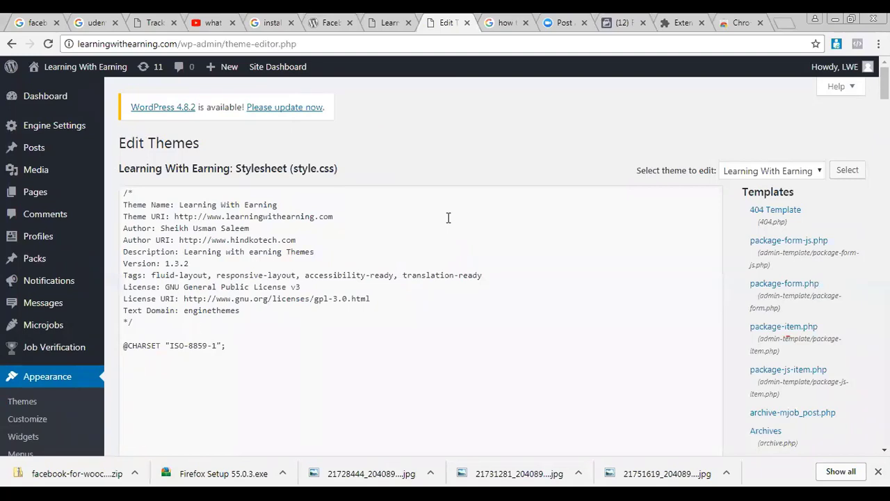
Find header.php among the theme's template files and open the Theme Header for editing
{"action": "key", "text": "ctrl+f"}
{"action": "type", "text": "he"}
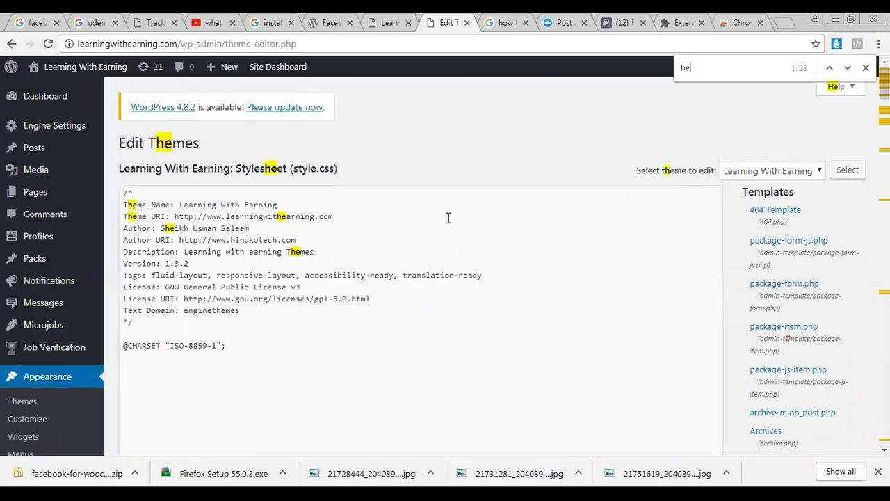
{"action": "type", "text": "ader.php"}
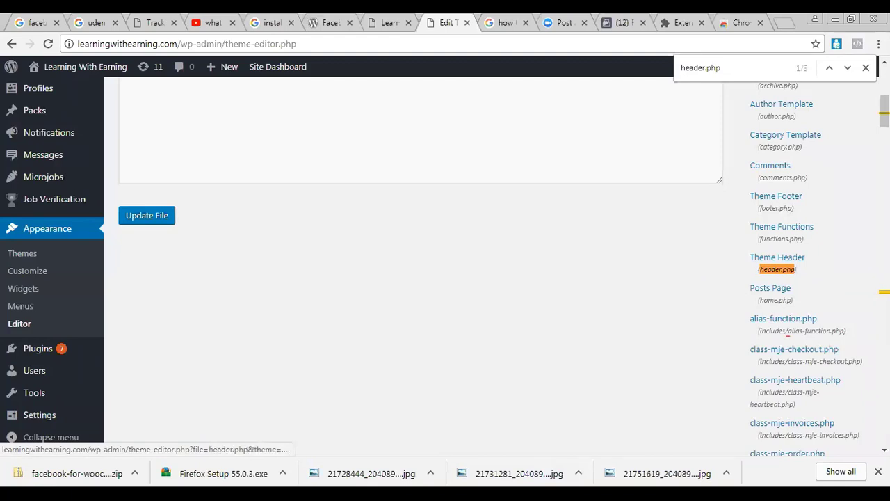
{"action": "left_click", "coordinate": [777, 259]}
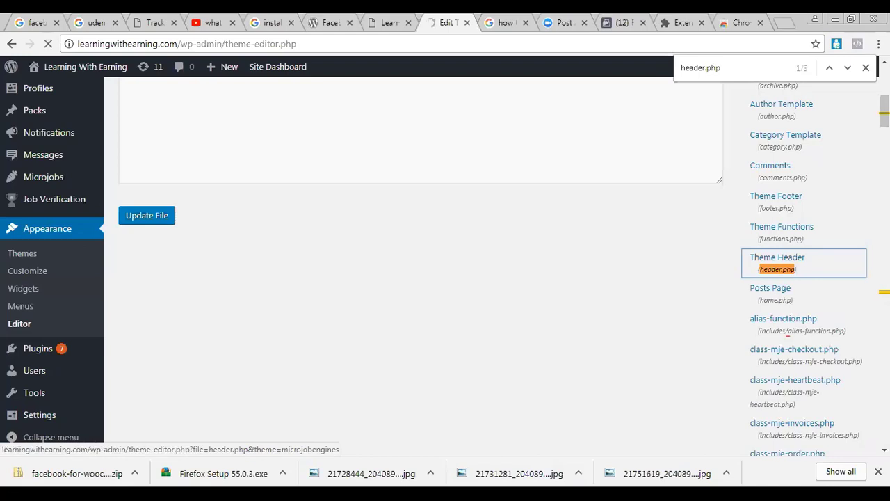
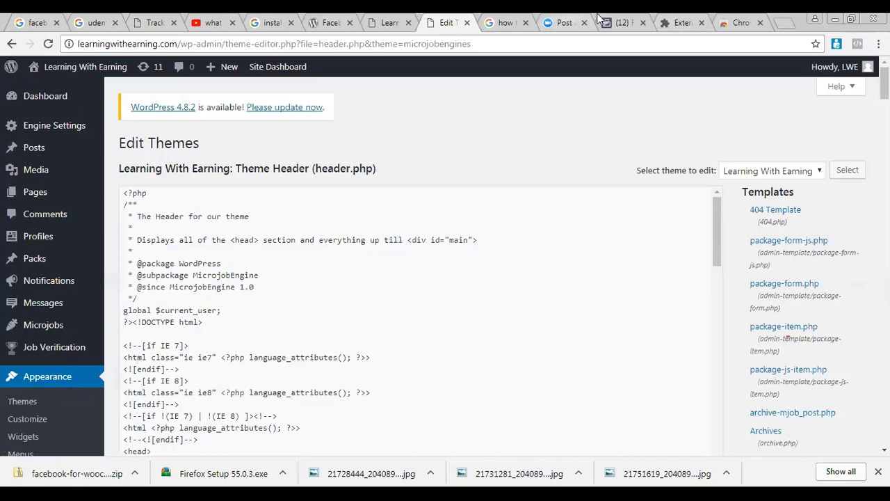
Switch to the Facebook pixel setup page and copy the entire pixel code to the clipboard
{"action": "left_click", "coordinate": [678, 19]}
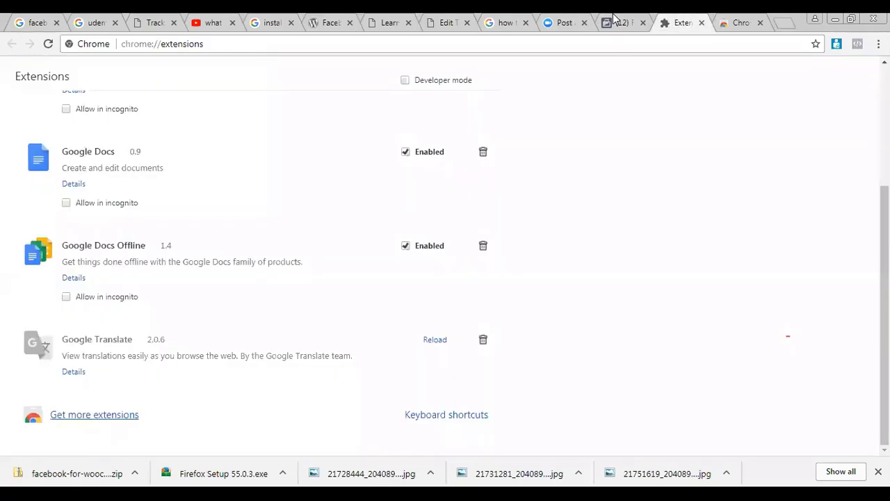
{"action": "left_click", "coordinate": [615, 19]}
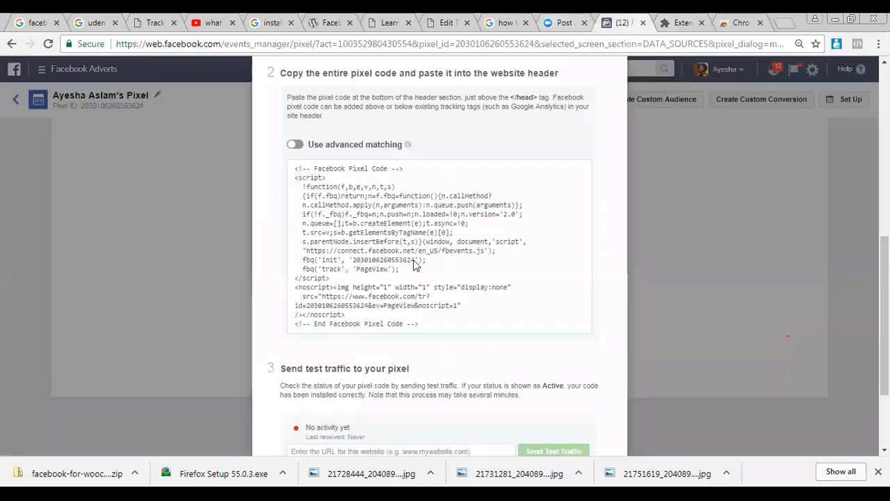
{"action": "mouse_move", "coordinate": [438, 290]}
{"action": "left_click", "coordinate": [438, 242]}
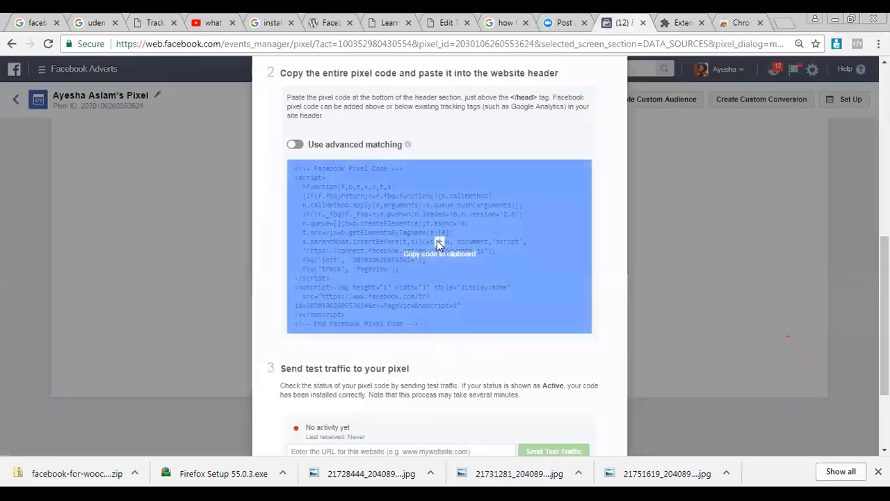
{"action": "left_click", "coordinate": [438, 243]}
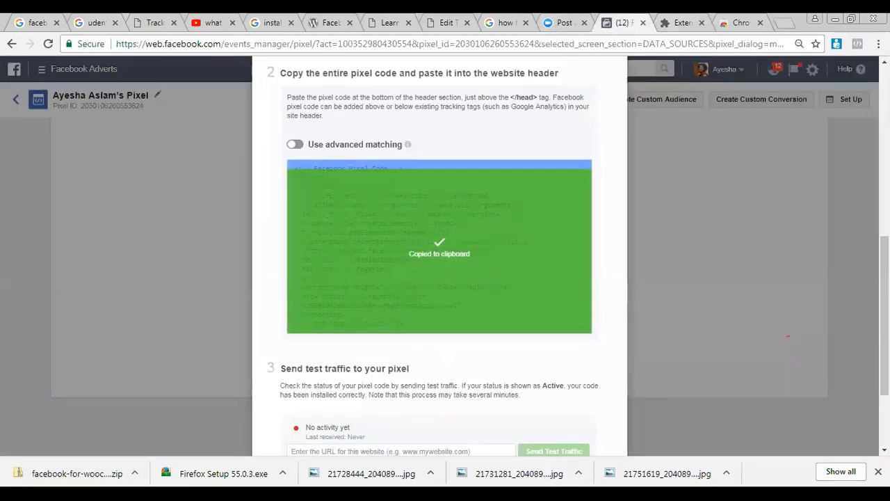
Open Notepad and paste the copied Facebook pixel code into a blank document
{"action": "key", "text": "super"}
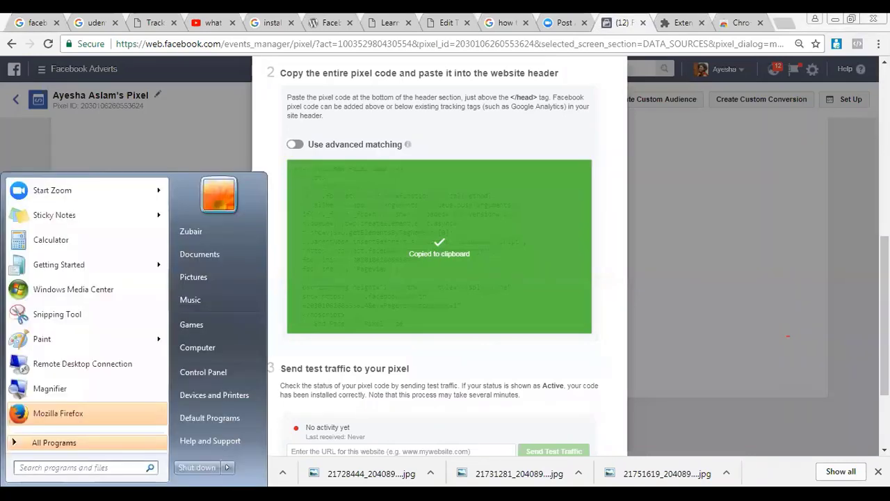
{"action": "type", "text": "notepad"}
{"action": "key", "text": "Return"}
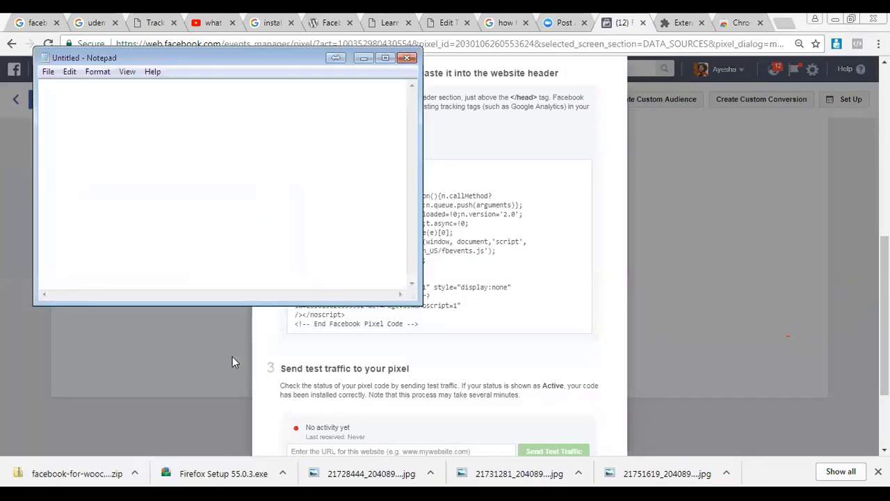
{"action": "key", "text": "ctrl+v"}
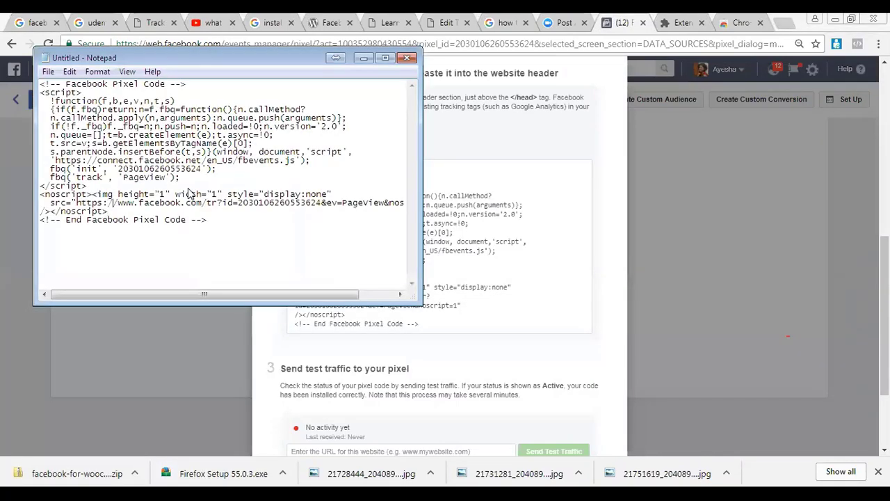
Highlight the pixel ID in the noscript image URL of the pasted code
{"action": "key", "text": "Right"}
{"action": "key", "text": "Right"}
{"action": "key", "text": "Right"}
{"action": "key", "text": "Right"}
{"action": "key", "text": "Right"}
{"action": "key", "text": "Right"}
{"action": "key", "text": "Right"}
{"action": "key", "text": "Right"}
{"action": "key", "text": "Right"}
{"action": "key", "text": "Right"}
{"action": "key", "text": "Right"}
{"action": "key", "text": "Right"}
{"action": "key", "text": "Right"}
{"action": "key", "text": "Right"}
{"action": "key", "text": "Right"}
{"action": "key", "text": "Right"}
{"action": "key", "text": "Right"}
{"action": "key", "text": "Left"}
{"action": "key", "text": "shift+Right"}
{"action": "key", "text": "shift+Right"}
{"action": "key", "text": "shift+Right"}
{"action": "key", "text": "shift+Right"}
{"action": "key", "text": "shift+Right"}
{"action": "key", "text": "shift+Right"}
{"action": "key", "text": "shift+Right"}
{"action": "key", "text": "shift+Right"}
{"action": "key", "text": "shift+Right"}
{"action": "key", "text": "shift+Right"}
{"action": "key", "text": "shift+Right"}
{"action": "key", "text": "shift+Right"}
{"action": "key", "text": "shift+Right"}
{"action": "key", "text": "shift+Right"}
{"action": "key", "text": "shift+Right"}
{"action": "key", "text": "shift+Right"}
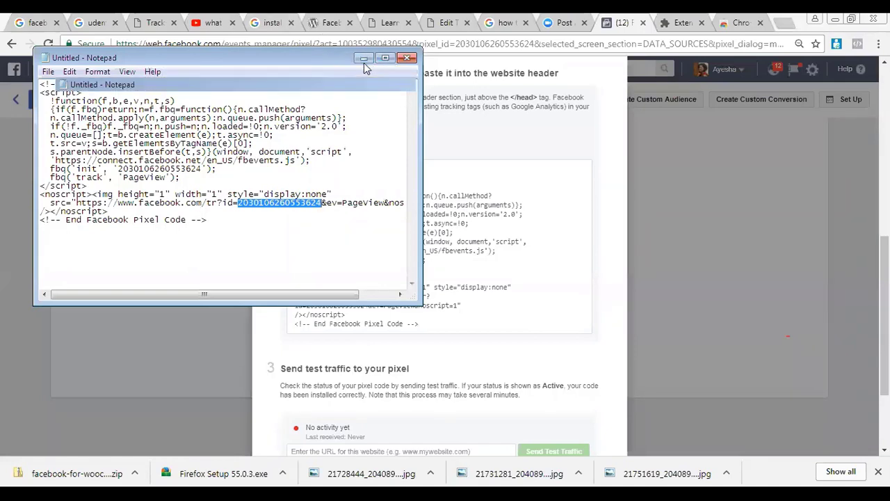
Leave Notepad and return to the WordPress theme editor with header.php open
{"action": "left_click", "coordinate": [701, 235]}
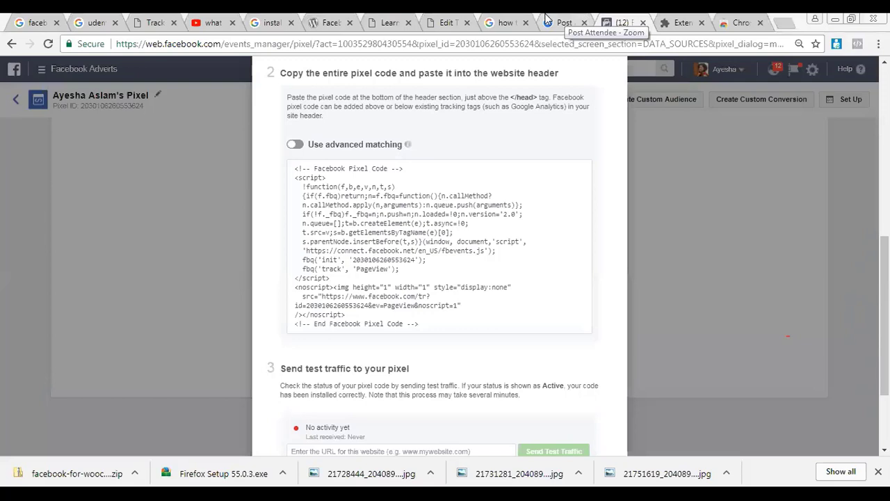
{"action": "left_click", "coordinate": [417, 252]}
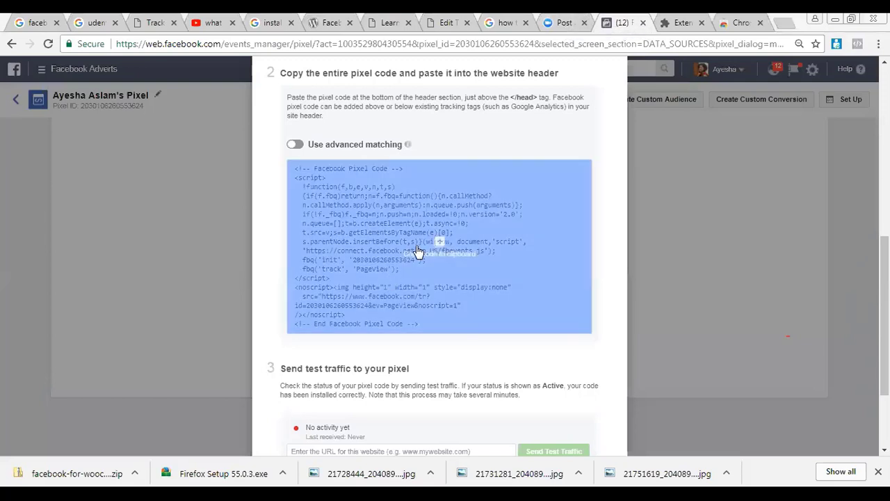
{"action": "left_click", "coordinate": [565, 23]}
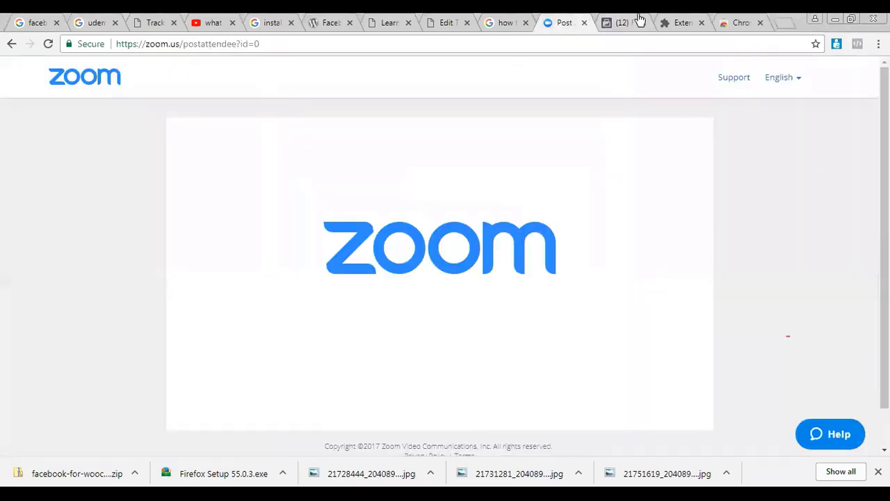
{"action": "left_click", "coordinate": [638, 22]}
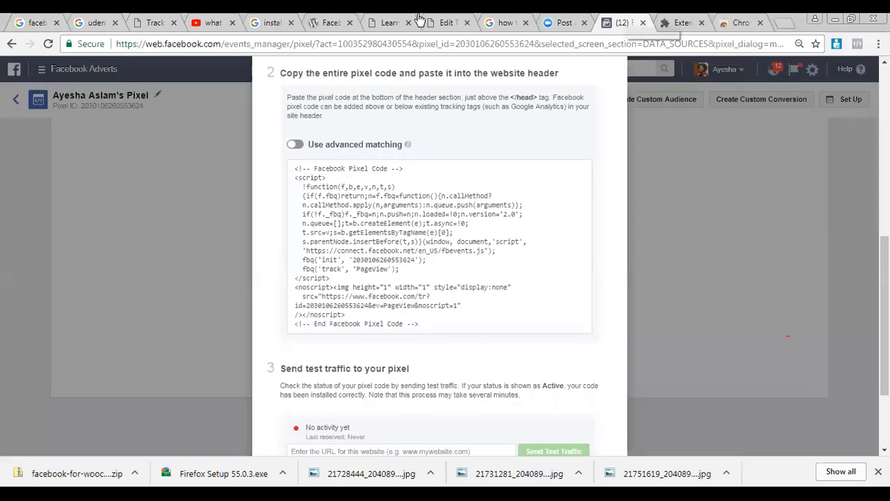
{"action": "left_click", "coordinate": [505, 23]}
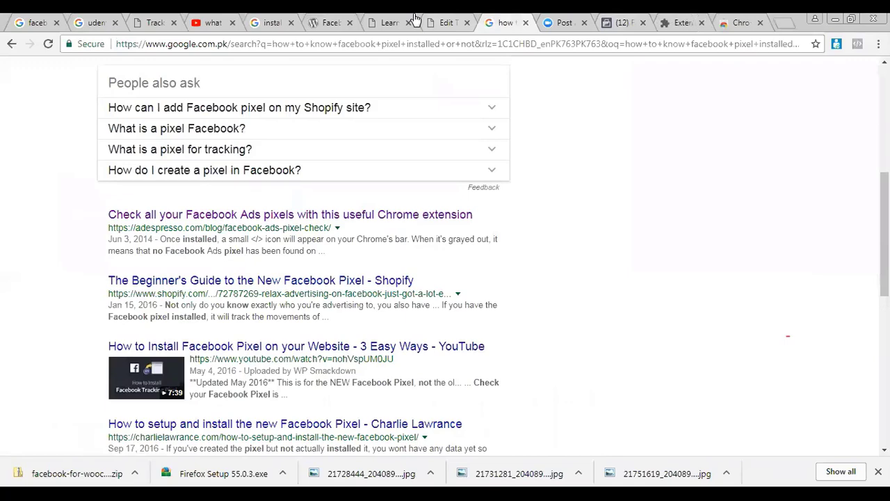
{"action": "left_click", "coordinate": [414, 17]}
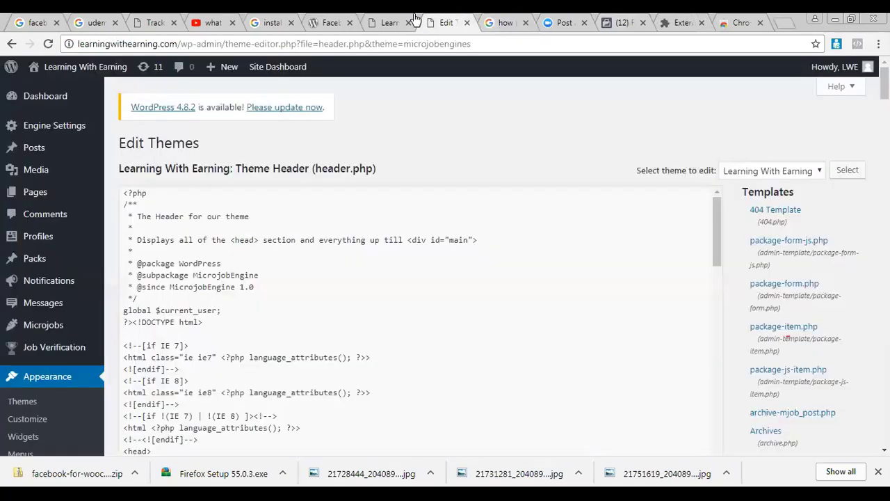
Look through the header.php code, from the opening comments to the head section with the Google Analytics script
{"action": "scroll", "coordinate": [414, 18], "scroll_direction": "down", "scroll_amount": 3}
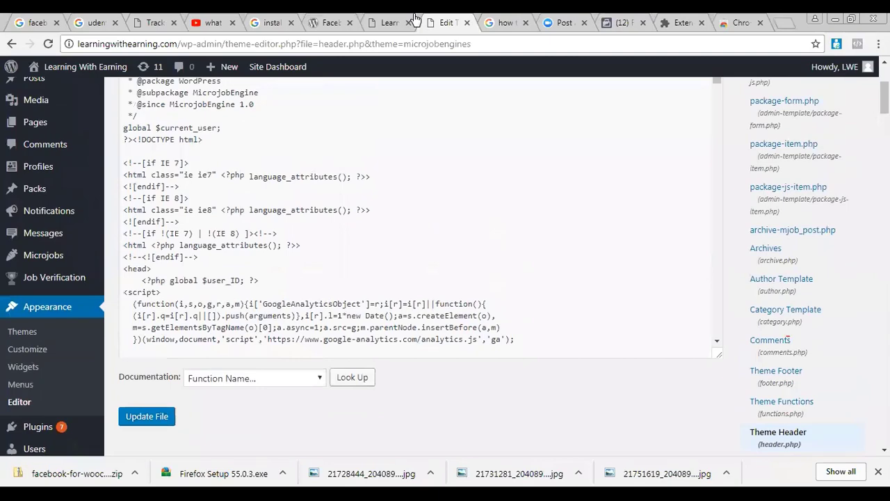
{"action": "scroll", "coordinate": [372, 289], "scroll_direction": "down", "scroll_amount": 1}
{"action": "scroll", "coordinate": [373, 289], "scroll_direction": "up", "scroll_amount": 1}
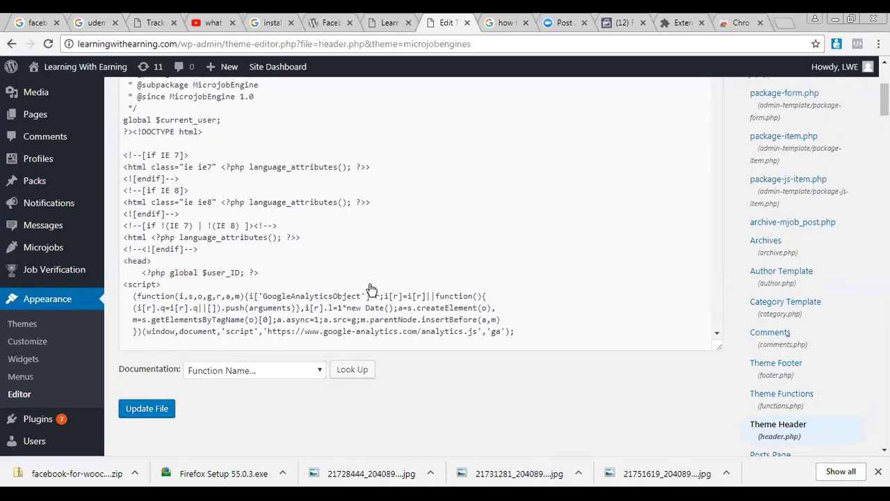
{"action": "scroll", "coordinate": [372, 289], "scroll_direction": "up", "scroll_amount": 1}
{"action": "scroll", "coordinate": [372, 288], "scroll_direction": "up", "scroll_amount": 3}
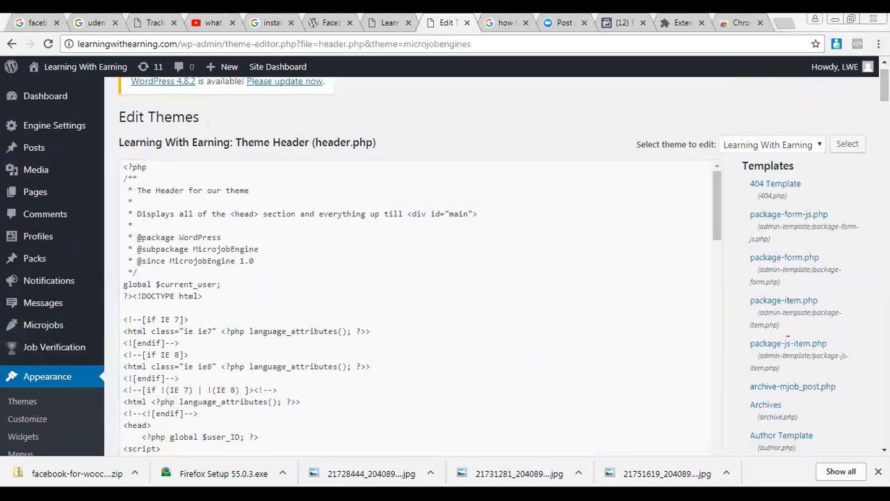
{"action": "left_click_drag", "start_coordinate": [714, 194], "coordinate": [716, 235]}
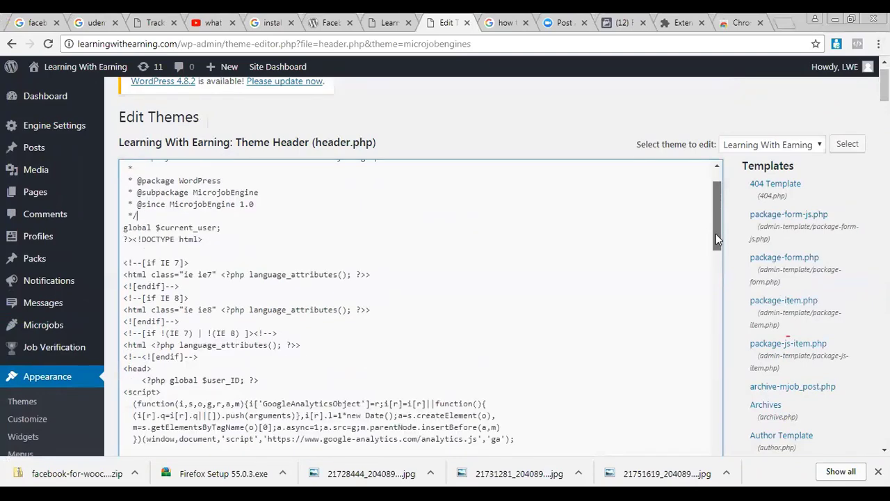
{"action": "scroll", "coordinate": [716, 234], "scroll_direction": "down", "scroll_amount": 1}
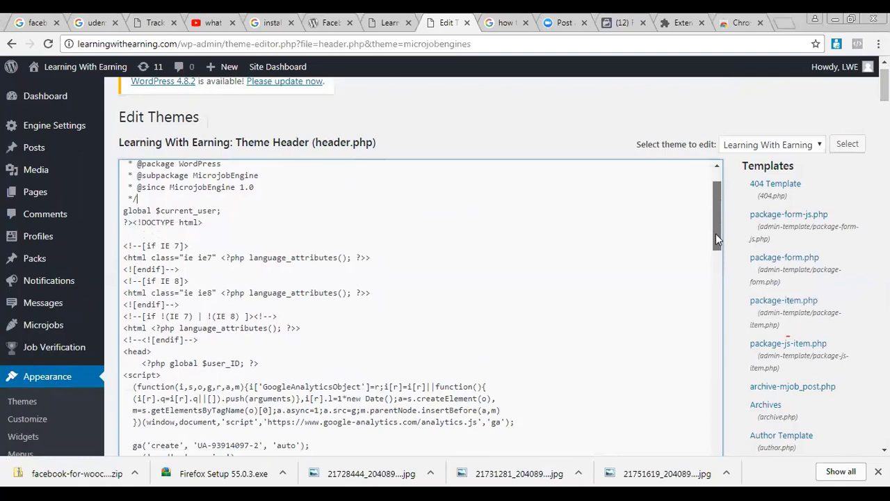
{"action": "scroll", "coordinate": [716, 233], "scroll_direction": "down", "scroll_amount": 3}
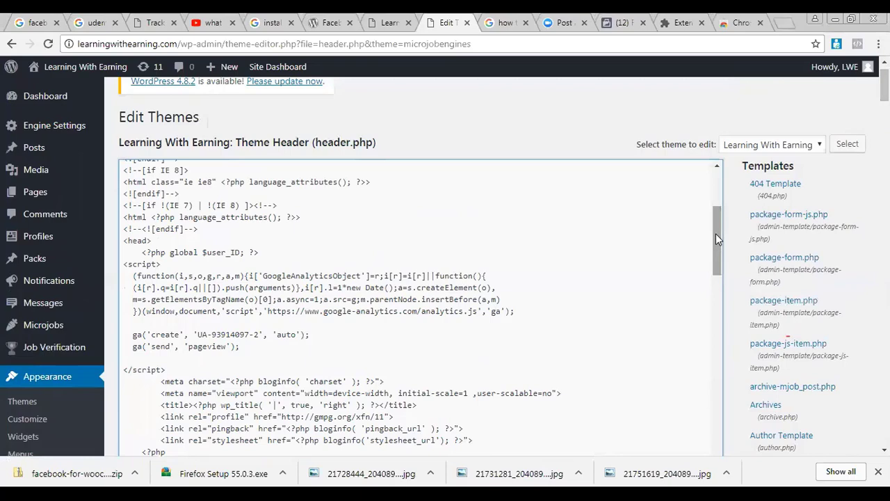
Examine the head section of header.php, from the Google Analytics script to the Facebook Pixel code above the closing head tag
{"action": "scroll", "coordinate": [716, 233], "scroll_direction": "up", "scroll_amount": 3}
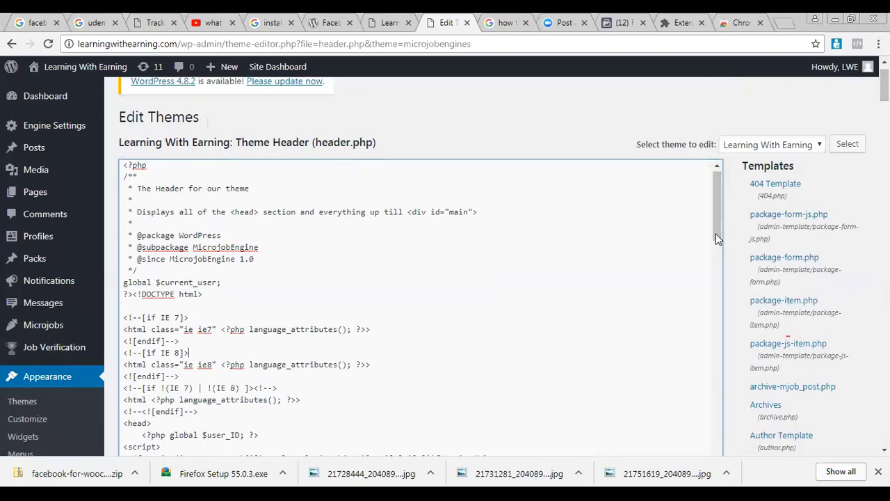
{"action": "scroll", "coordinate": [715, 234], "scroll_direction": "down", "scroll_amount": 2}
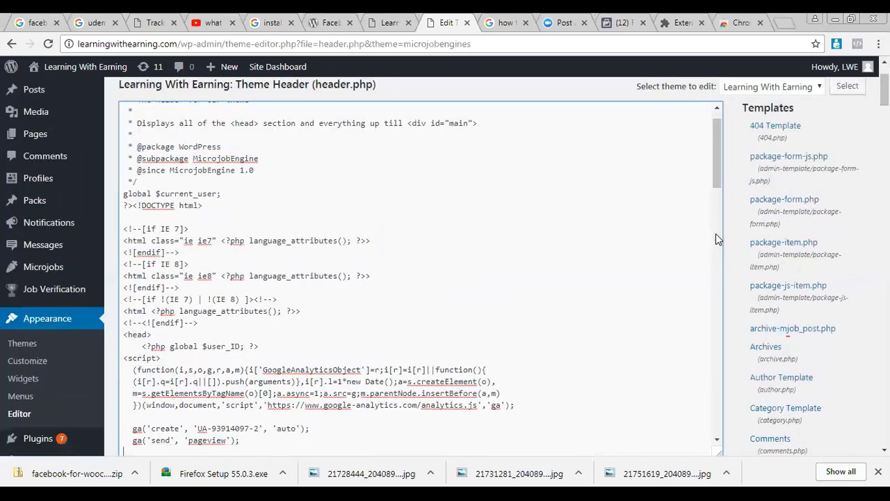
{"action": "scroll", "coordinate": [716, 234], "scroll_direction": "down", "scroll_amount": 1}
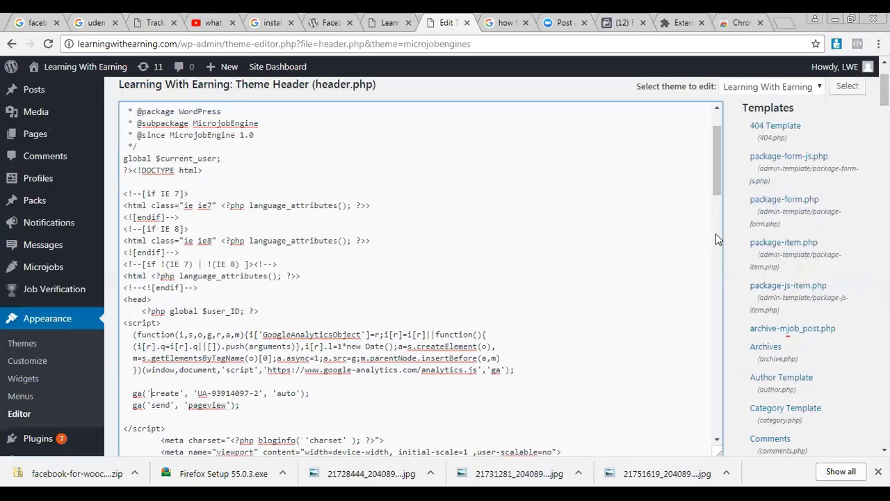
{"action": "scroll", "coordinate": [716, 239], "scroll_direction": "down", "scroll_amount": 10}
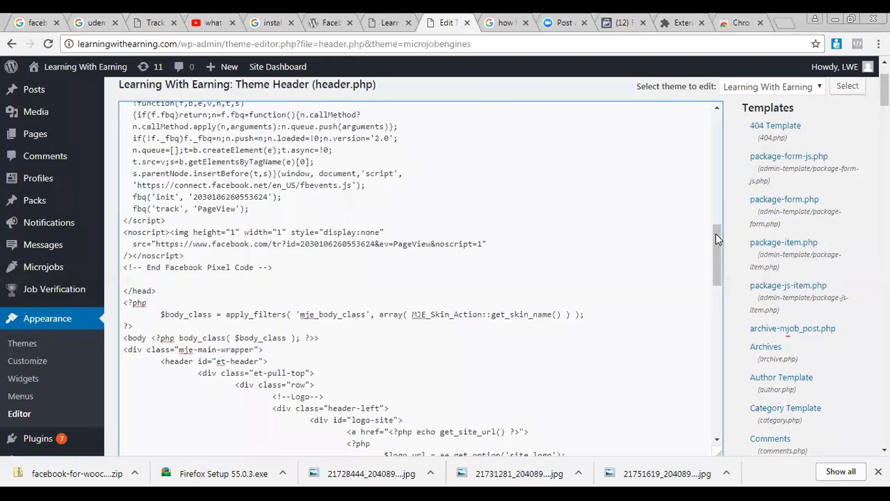
{"action": "scroll", "coordinate": [717, 238], "scroll_direction": "up", "scroll_amount": 2}
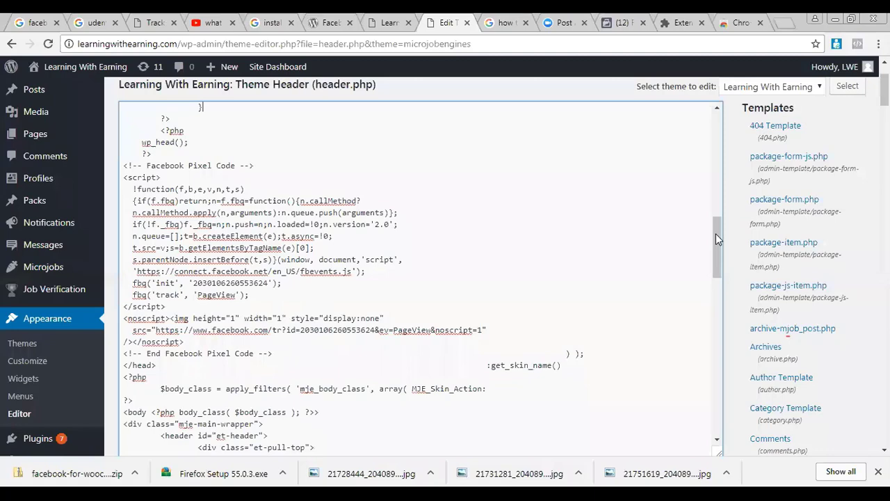
{"action": "scroll", "coordinate": [716, 234], "scroll_direction": "up", "scroll_amount": 5}
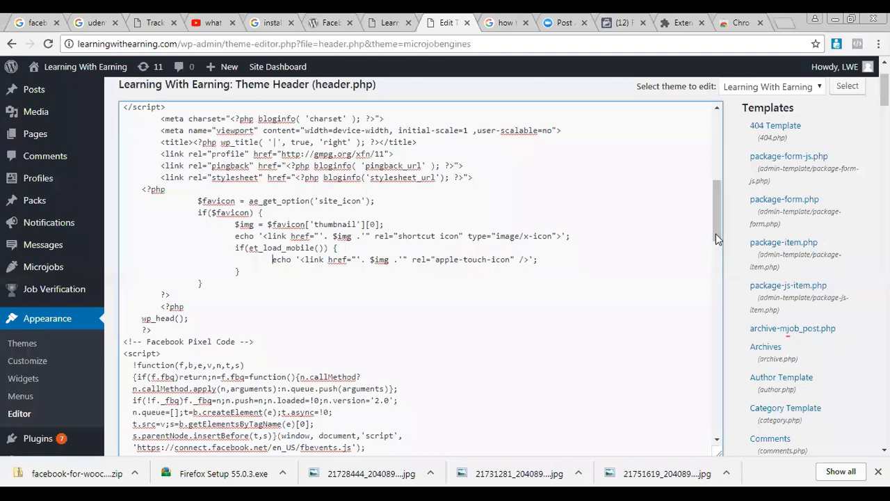
{"action": "scroll", "coordinate": [716, 234], "scroll_direction": "down", "scroll_amount": 6}
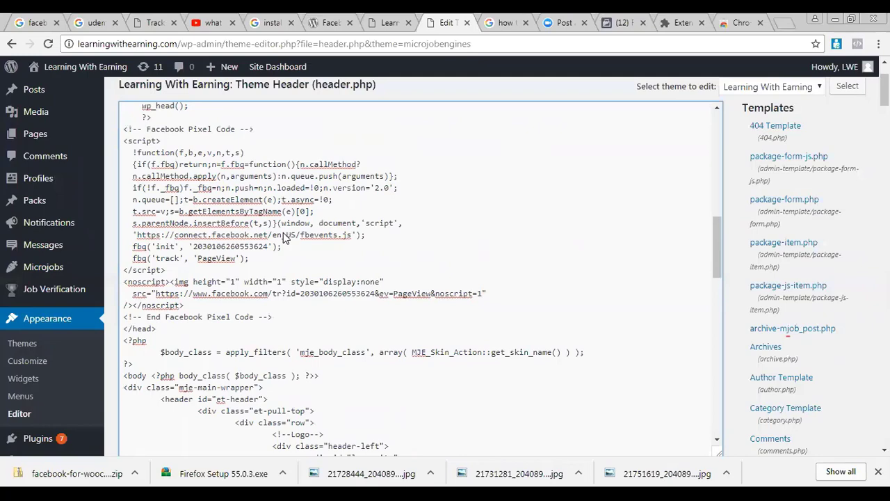
Undo the insertion of the Facebook Pixel code above the </head> tag in header.php and return to the start of the file
{"action": "key", "text": "Return"}
{"action": "key", "text": "ctrl+z"}
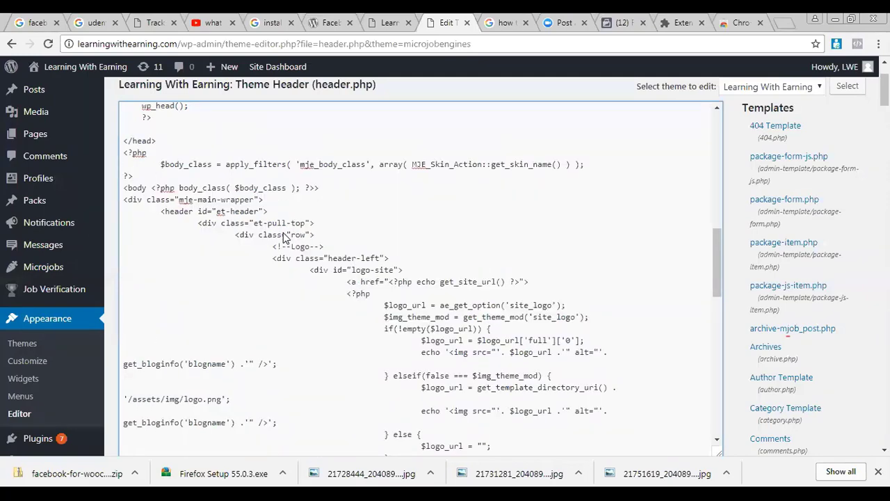
{"action": "mouse_move", "coordinate": [73, 250]}
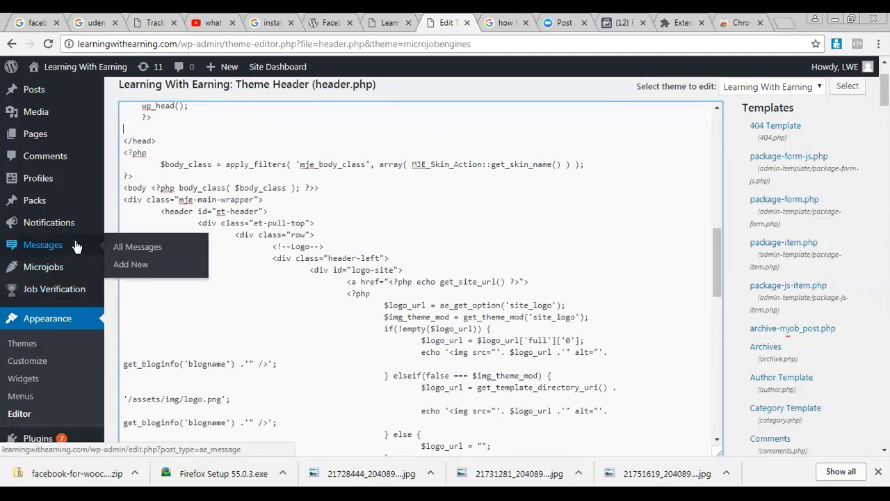
{"action": "key", "text": "ctrl+Home"}
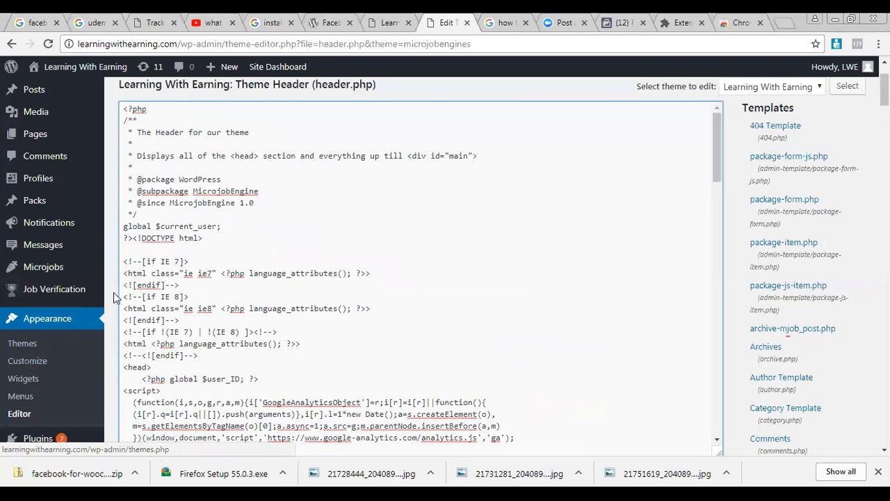
Review the Facebook pixel installation instructions, including the code to copy and the section on sending test traffic
{"action": "left_click", "coordinate": [390, 22]}
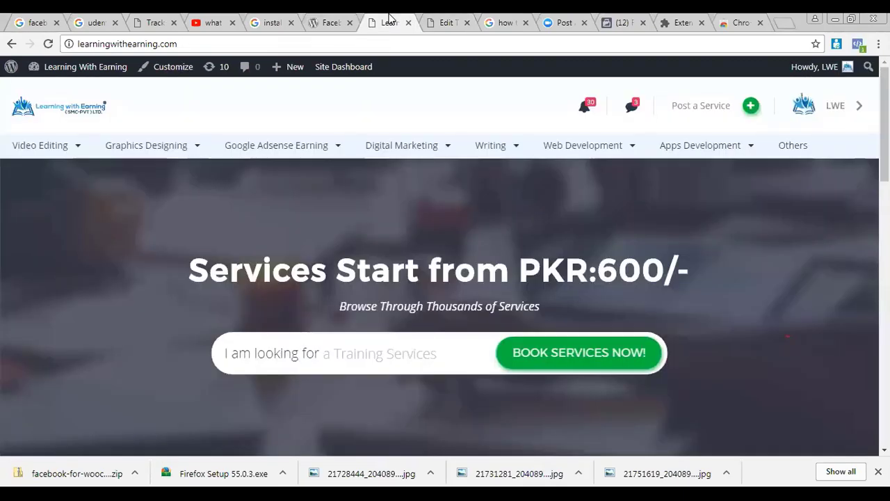
{"action": "left_click", "coordinate": [446, 23]}
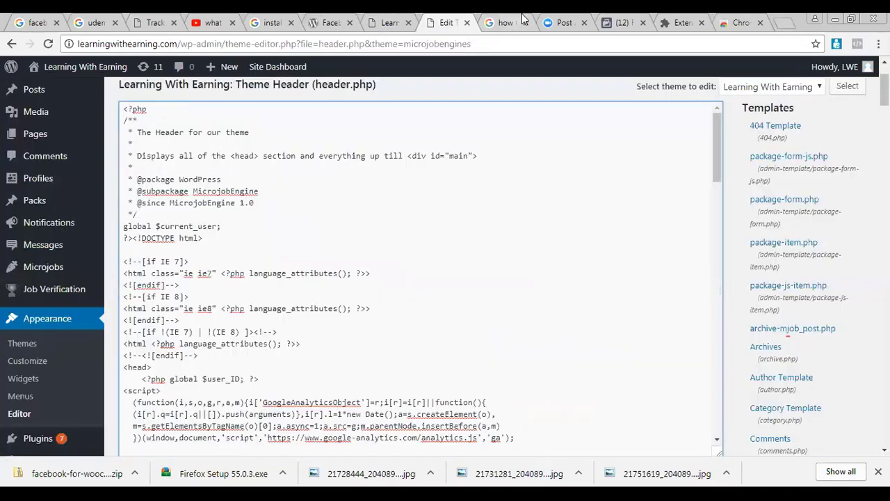
{"action": "left_click", "coordinate": [523, 21]}
{"action": "left_click", "coordinate": [639, 20]}
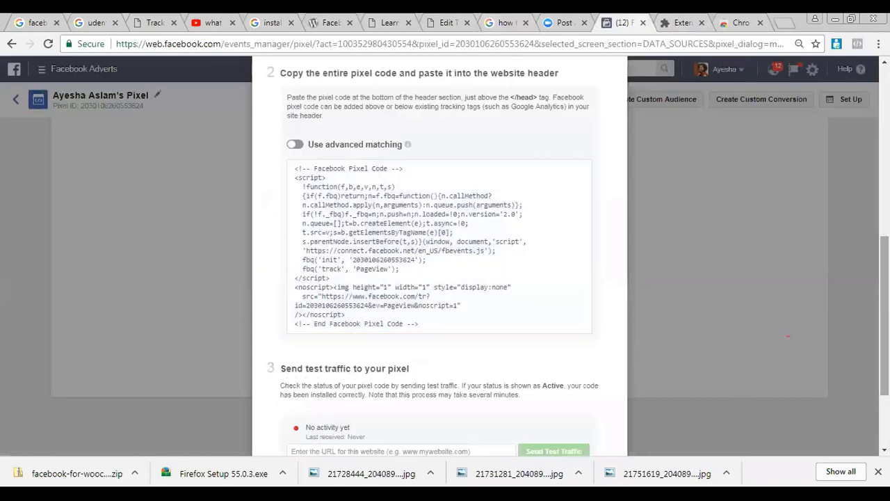
{"action": "scroll", "coordinate": [440, 257], "scroll_direction": "down", "scroll_amount": 3}
{"action": "scroll", "coordinate": [440, 258], "scroll_direction": "down", "scroll_amount": 1}
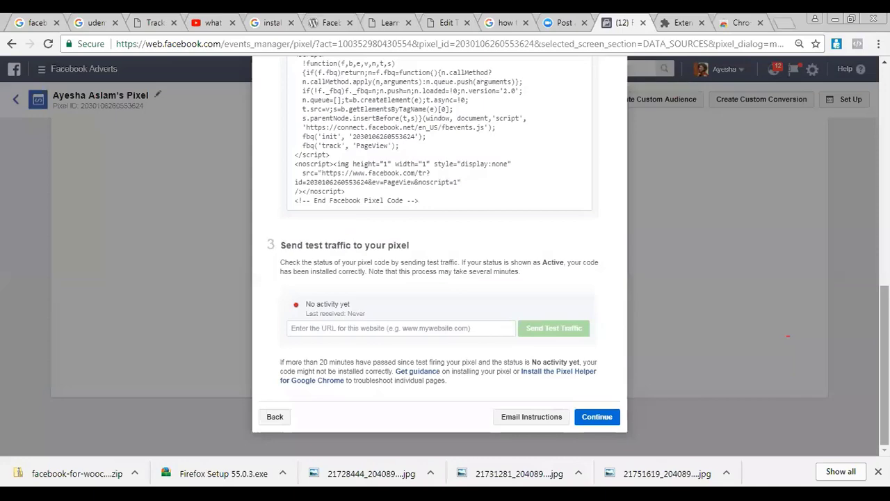
{"action": "scroll", "coordinate": [541, 266], "scroll_direction": "up", "scroll_amount": 3}
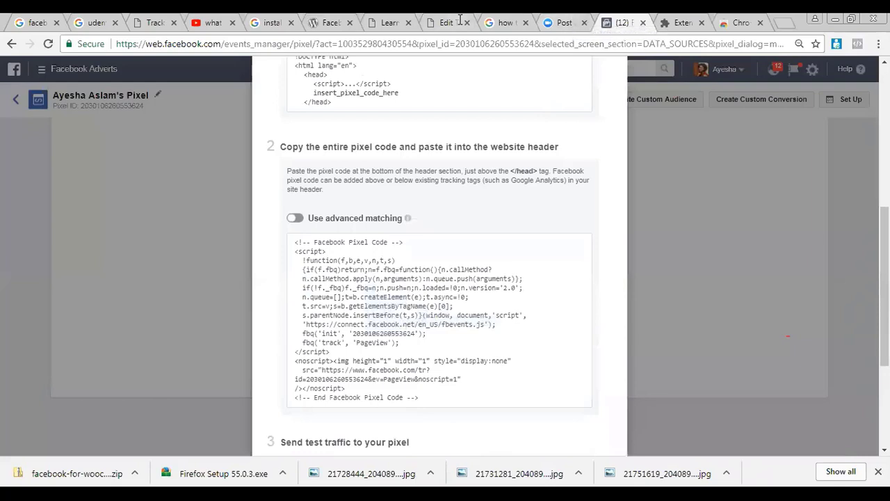
Return to the WordPress admin, open the Tracking Code Manager settings and start a new tracking code
{"action": "left_click", "coordinate": [459, 20]}
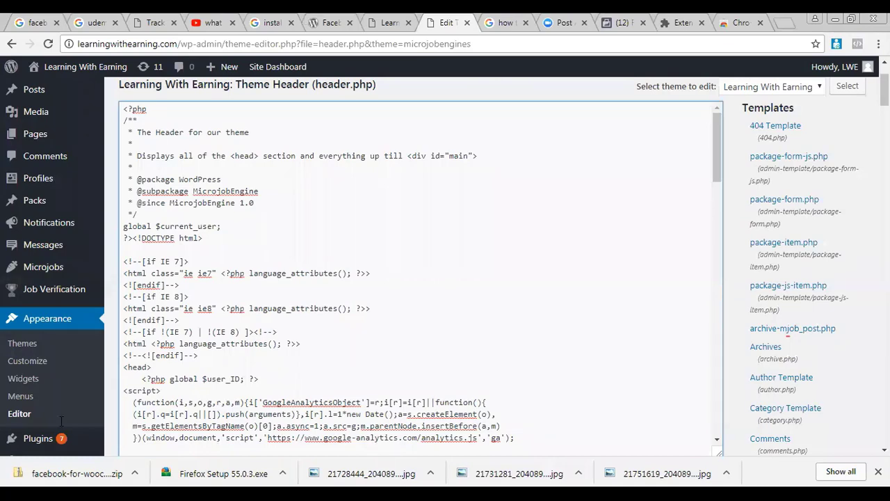
{"action": "key", "text": "ctrl+5"}
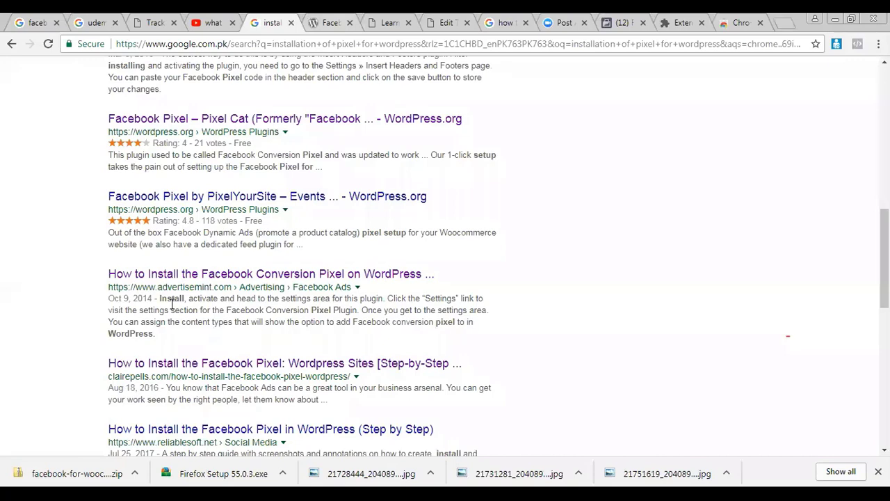
{"action": "key", "text": "ctrl+8"}
{"action": "scroll", "coordinate": [51, 234], "scroll_direction": "down", "scroll_amount": 6}
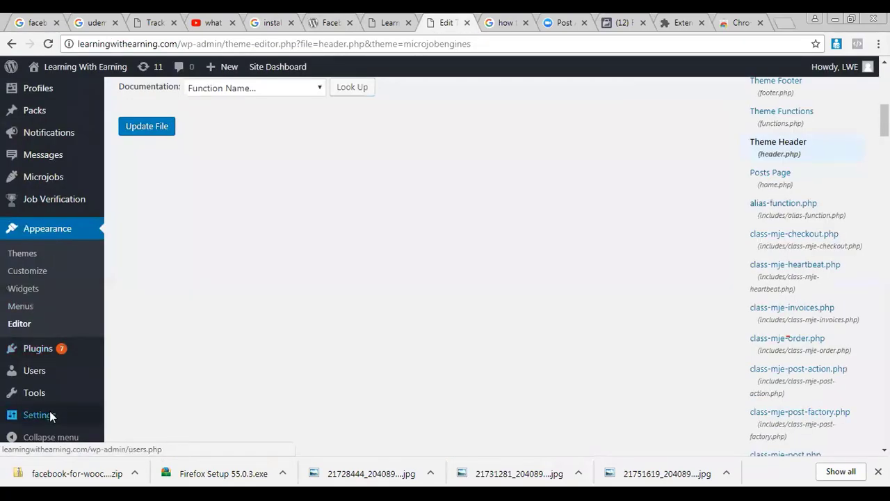
{"action": "mouse_move", "coordinate": [36, 414]}
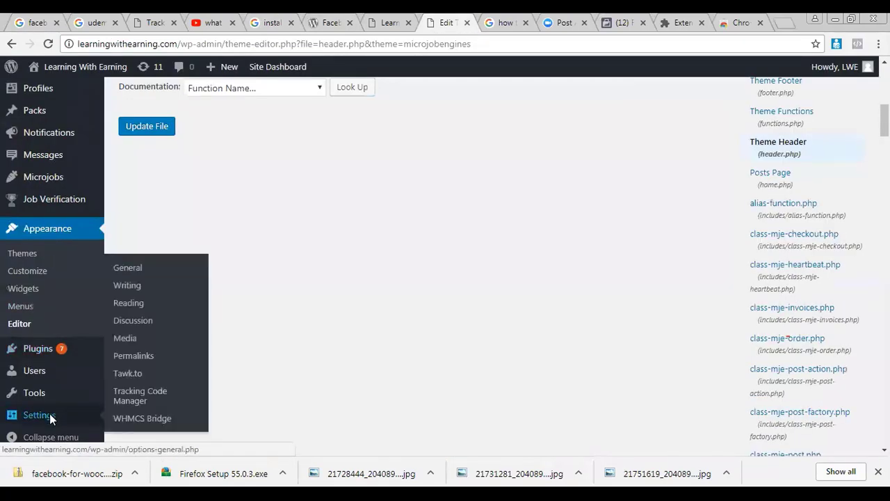
{"action": "left_click", "coordinate": [131, 397]}
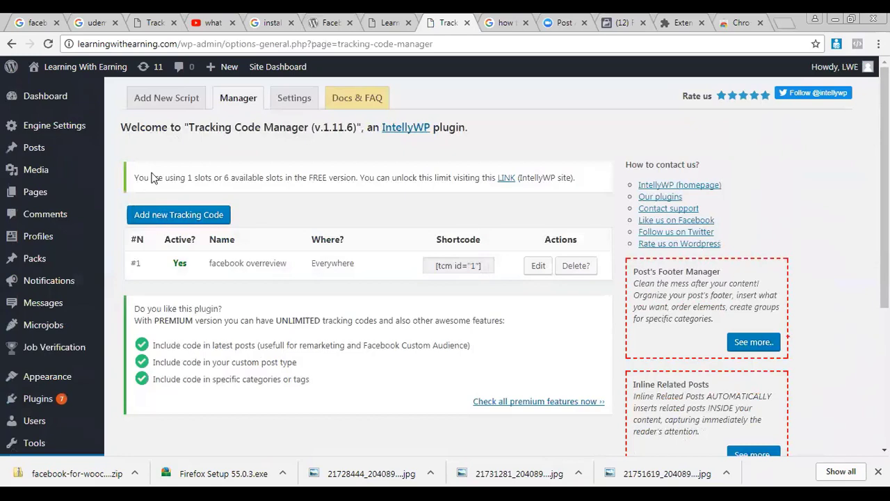
{"action": "left_click", "coordinate": [216, 217]}
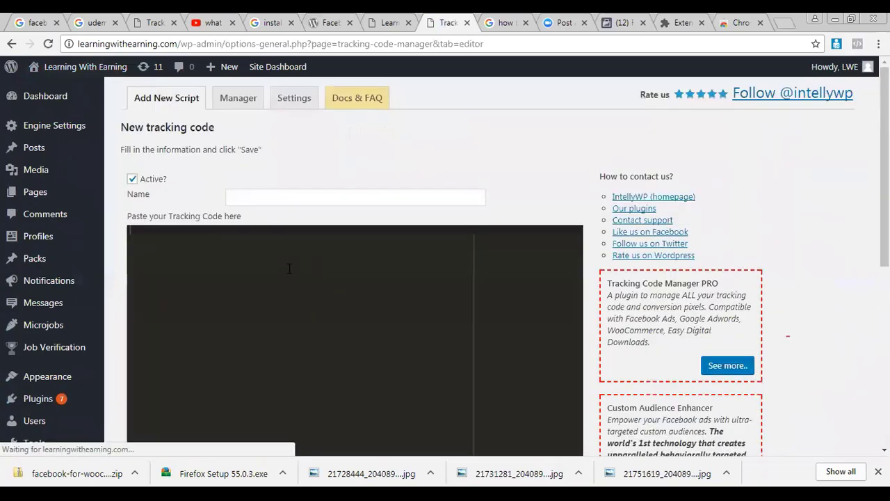
Paste the Facebook Pixel code into the new tracking code, name it "landing page" and select the fbq('track', 'PageView') line
{"action": "key", "text": "ctrl+v"}
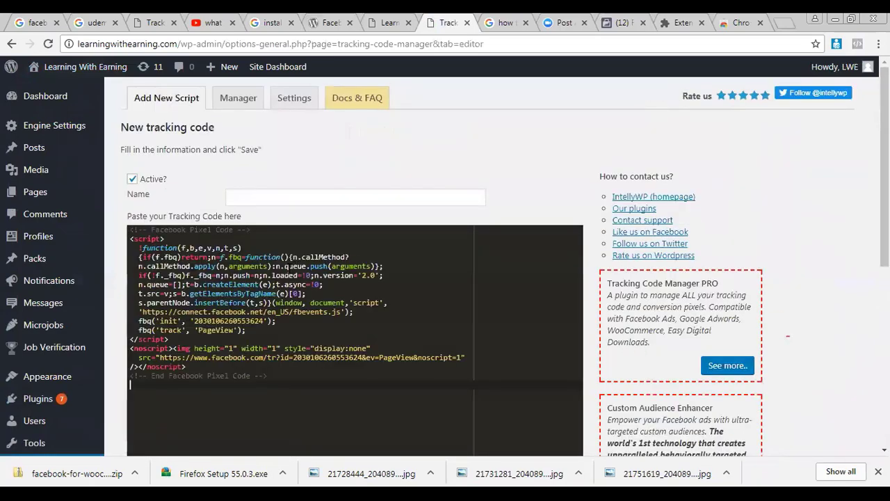
{"action": "left_click", "coordinate": [323, 198]}
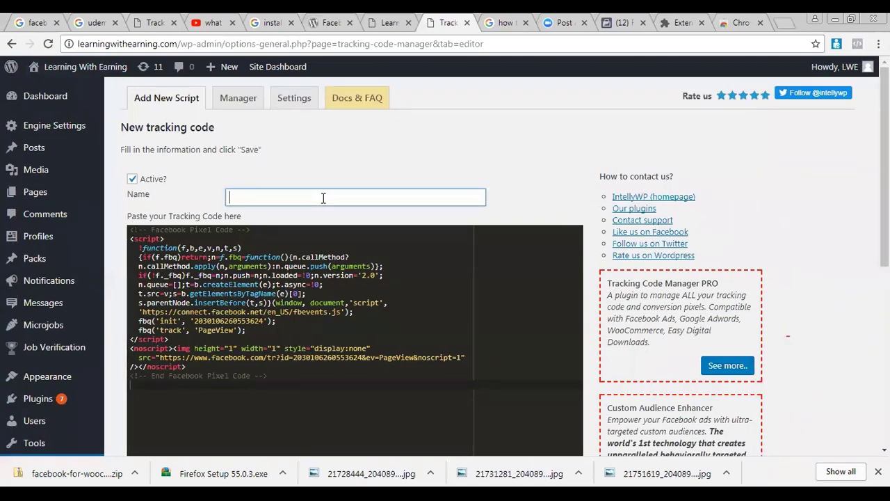
{"action": "type", "text": "landing page"}
{"action": "left_click", "coordinate": [229, 330]}
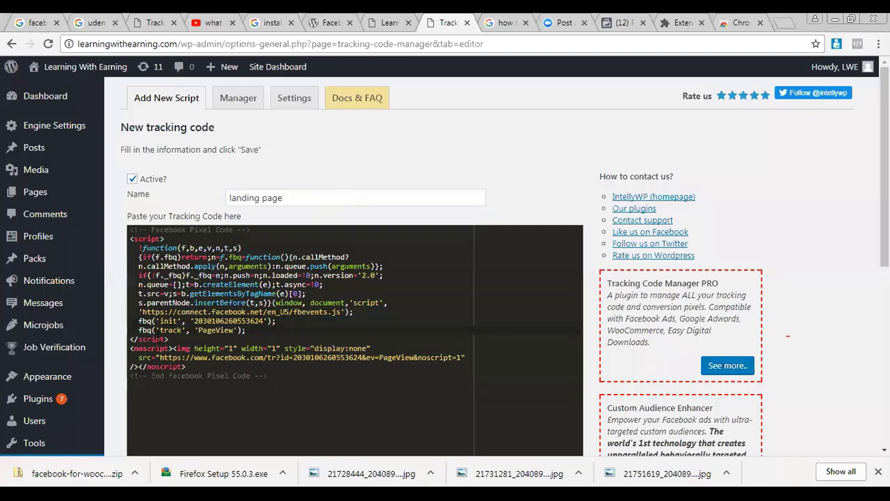
{"action": "left_click_drag", "start_coordinate": [143, 330], "coordinate": [247, 330]}
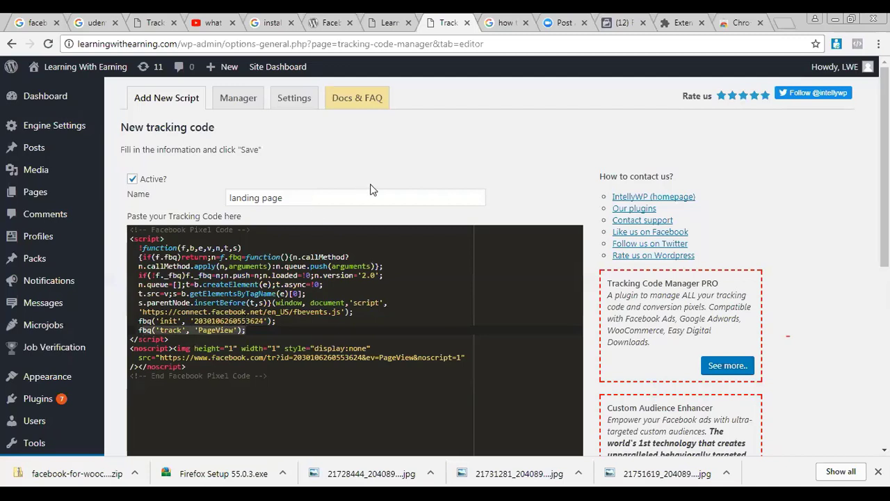
{"action": "left_click", "coordinate": [400, 21]}
{"action": "left_click", "coordinate": [617, 21]}
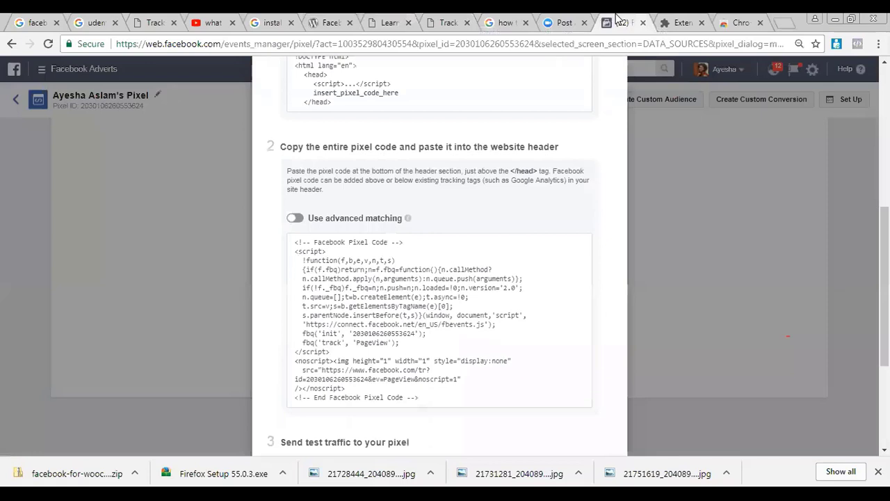
{"action": "left_click", "coordinate": [699, 19]}
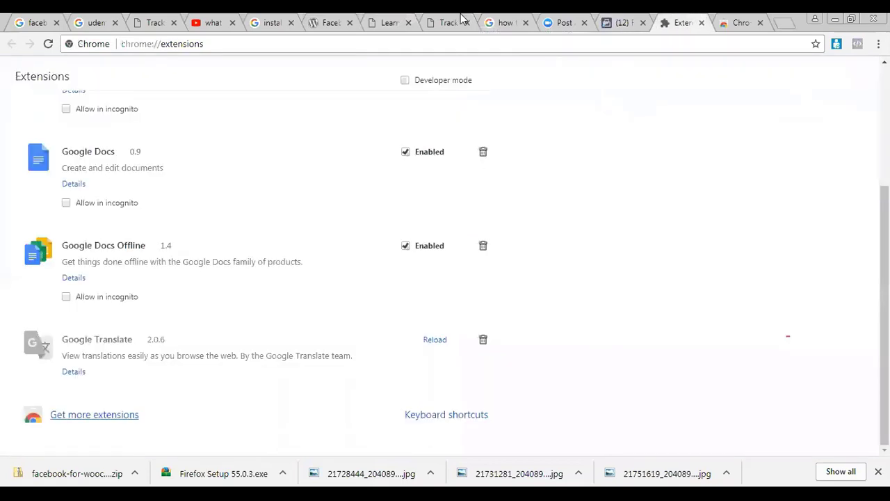
{"action": "left_click", "coordinate": [420, 17]}
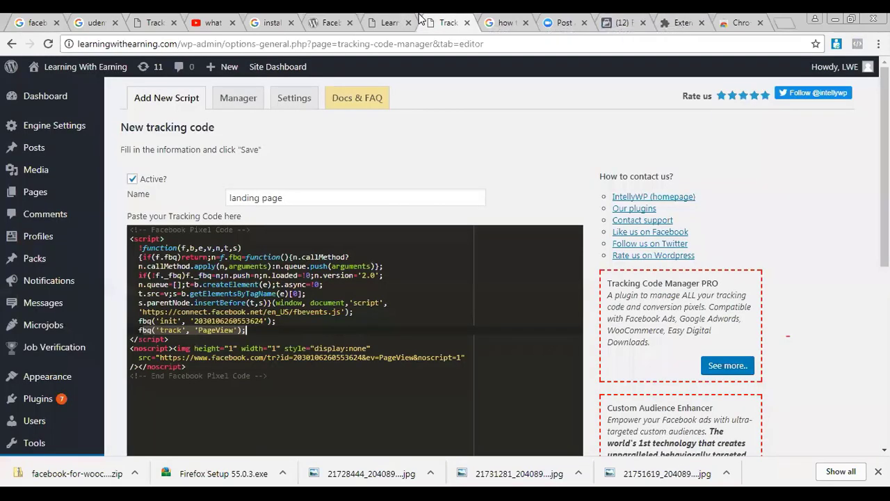
{"action": "left_click", "coordinate": [156, 21]}
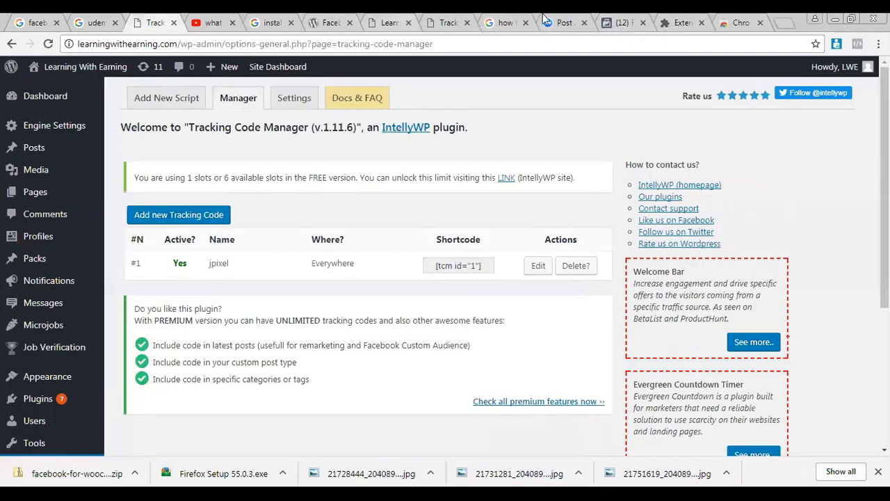
In Facebook's pixel setup, continue to adding events, enable the Purchase event and show its event code instructions
{"action": "left_click", "coordinate": [628, 17]}
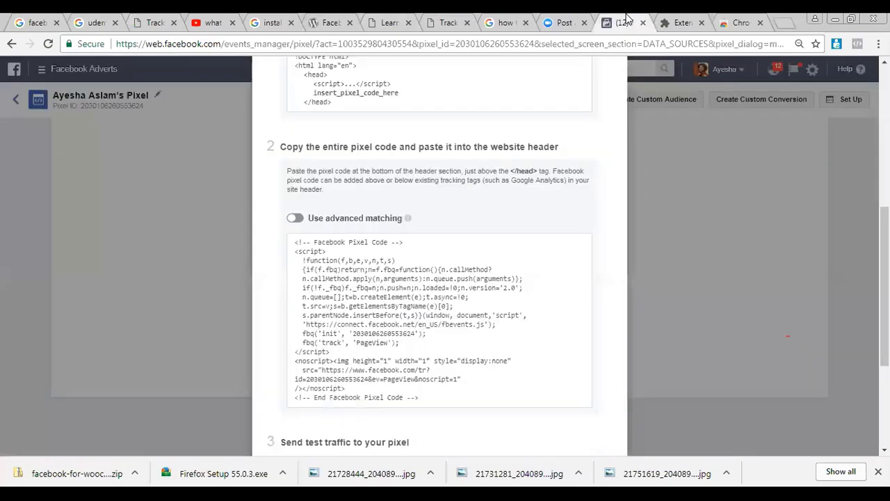
{"action": "scroll", "coordinate": [415, 324], "scroll_direction": "down", "scroll_amount": 3}
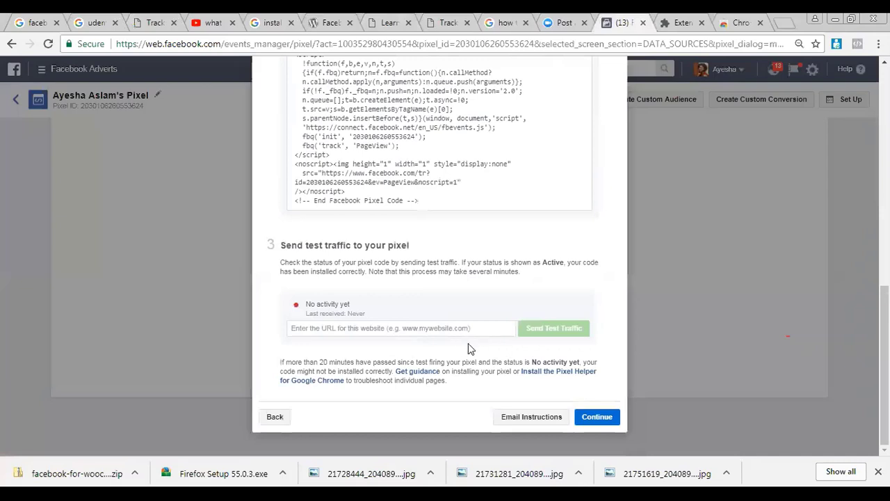
{"action": "left_click", "coordinate": [588, 417]}
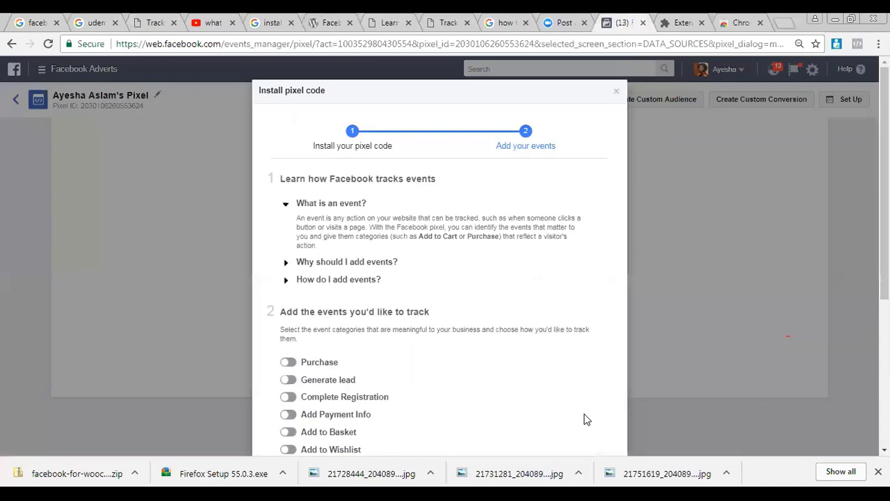
{"action": "scroll", "coordinate": [584, 420], "scroll_direction": "down", "scroll_amount": 2}
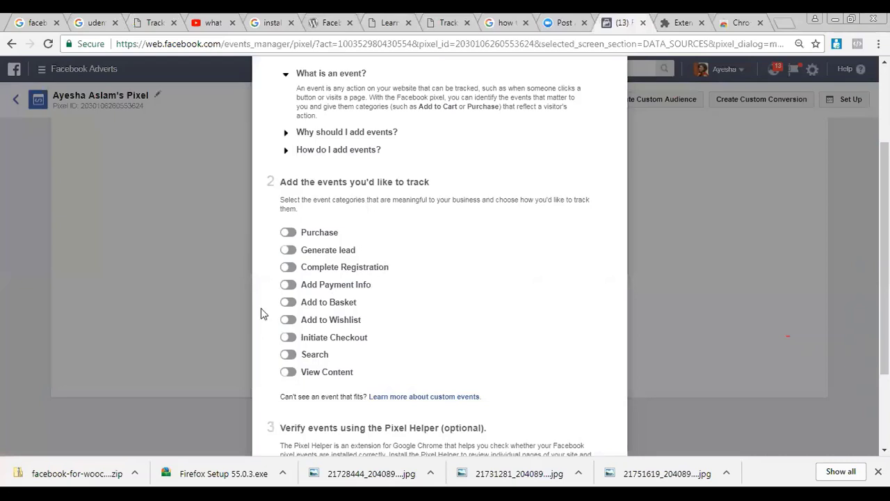
{"action": "left_click", "coordinate": [288, 234]}
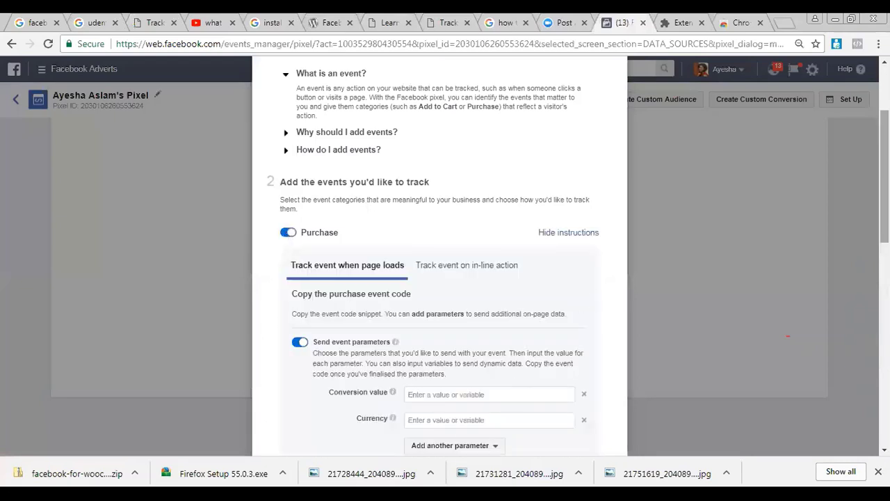
{"action": "scroll", "coordinate": [485, 210], "scroll_direction": "down", "scroll_amount": 4}
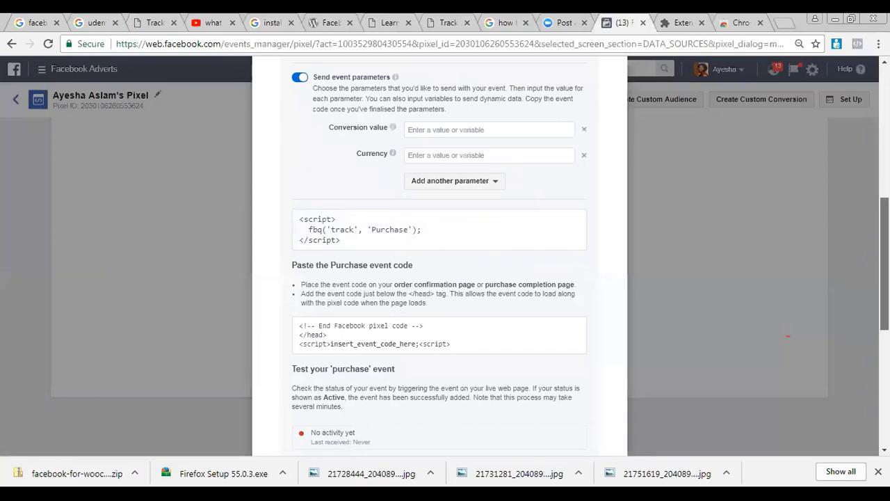
Turn on the Complete Registration event to view its event code, and turn it off again
{"action": "scroll", "coordinate": [884, 264], "scroll_direction": "up", "scroll_amount": 4}
{"action": "scroll", "coordinate": [618, 324], "scroll_direction": "down", "scroll_amount": 6}
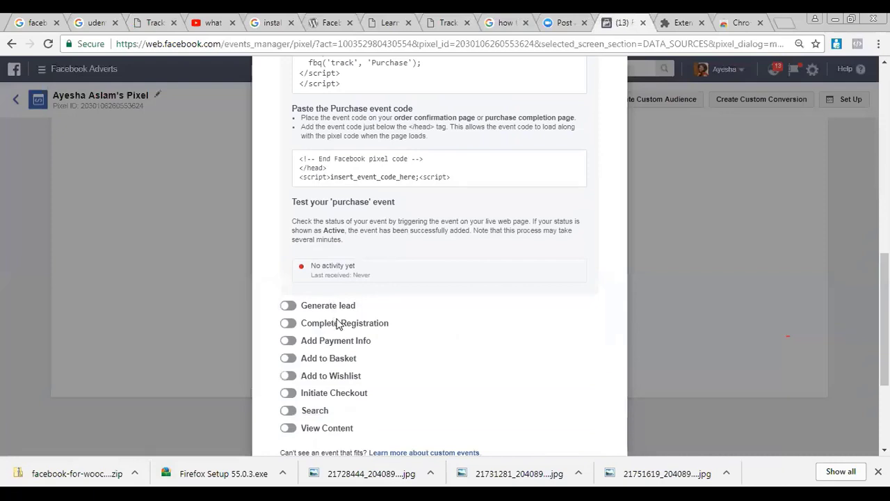
{"action": "left_click", "coordinate": [287, 324]}
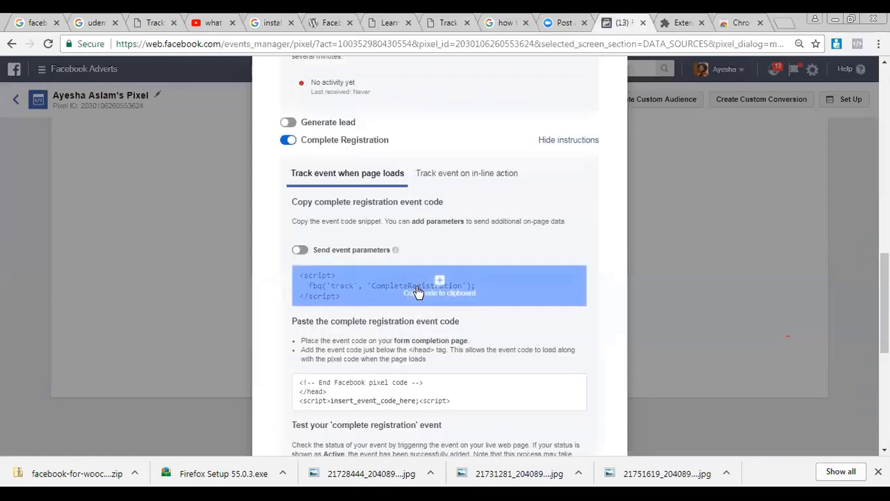
{"action": "left_click", "coordinate": [288, 141]}
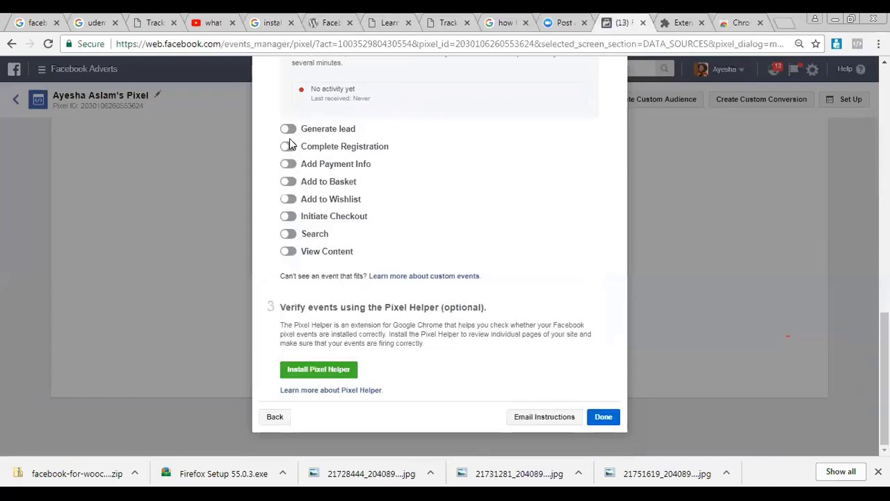
Try out the Search event by turning it on and copying its event code, and turn it off again
{"action": "left_click", "coordinate": [288, 234]}
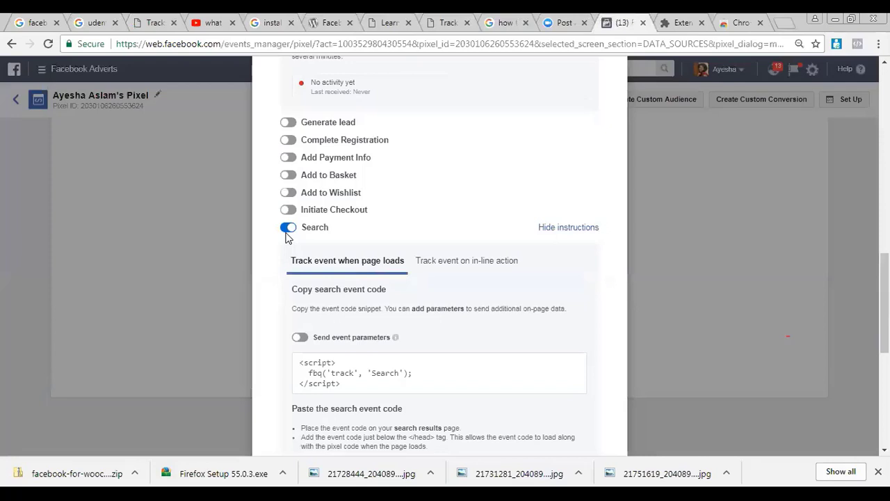
{"action": "mouse_move", "coordinate": [380, 376]}
{"action": "left_click", "coordinate": [440, 374]}
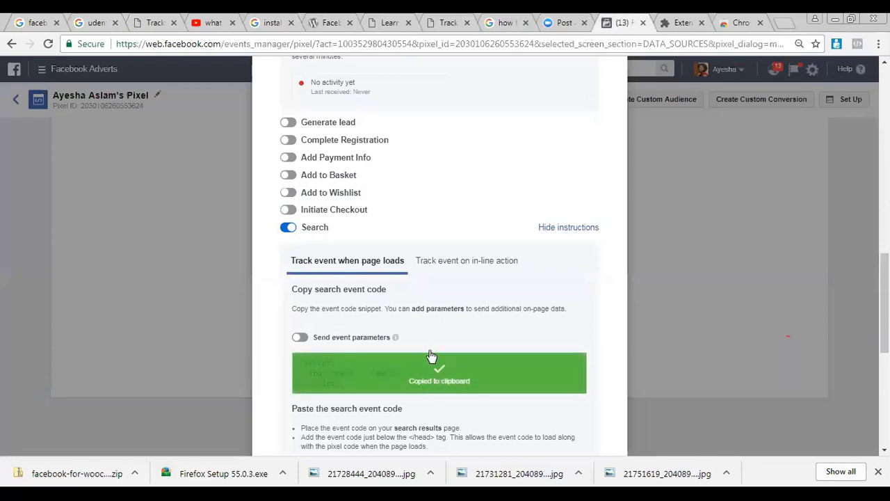
{"action": "left_click", "coordinate": [563, 20]}
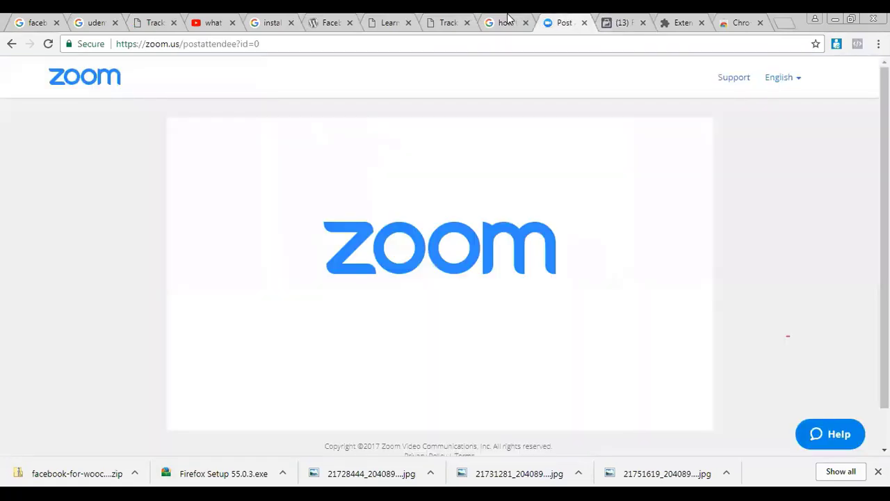
{"action": "left_click", "coordinate": [507, 21]}
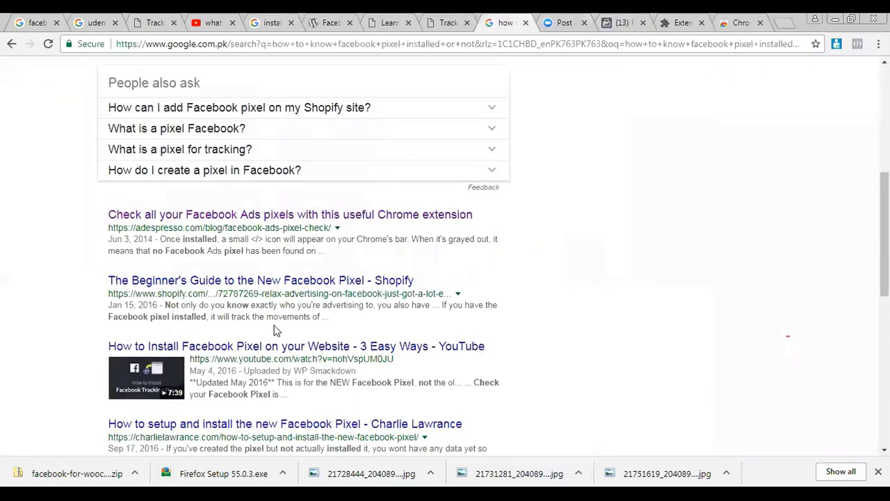
{"action": "left_click", "coordinate": [622, 23]}
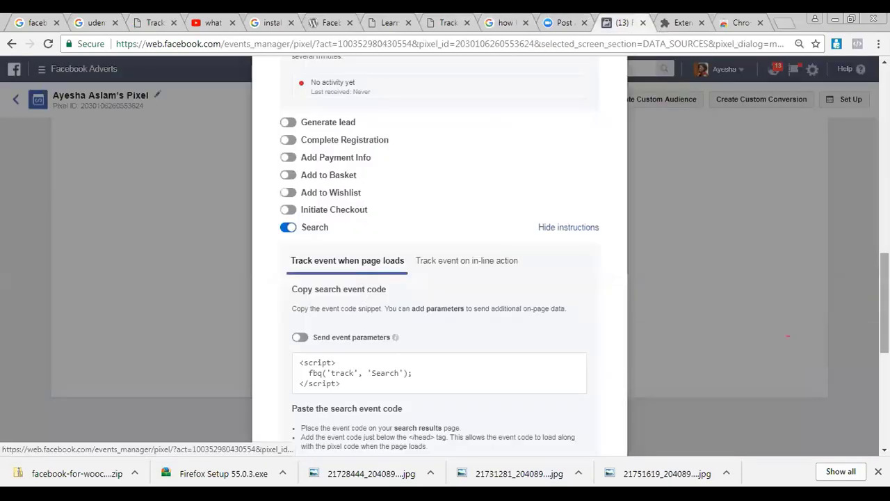
{"action": "scroll", "coordinate": [452, 301], "scroll_direction": "up", "scroll_amount": 1}
{"action": "scroll", "coordinate": [449, 300], "scroll_direction": "up", "scroll_amount": 1}
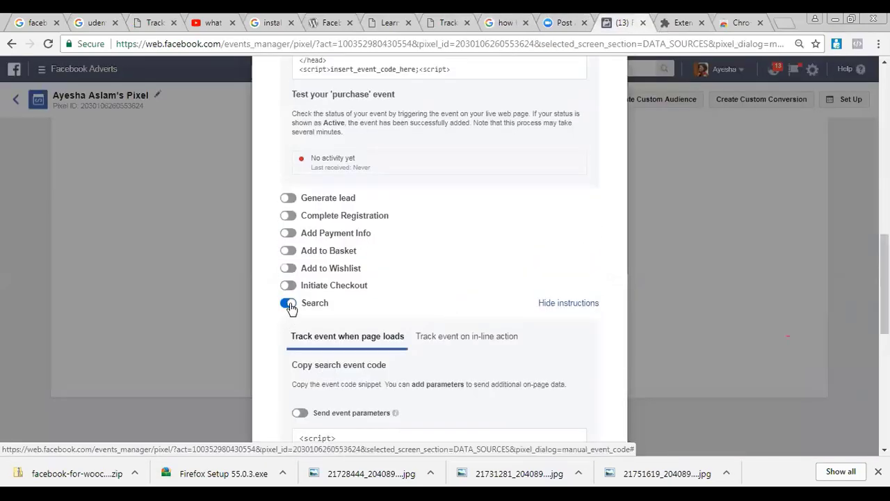
{"action": "left_click", "coordinate": [288, 304]}
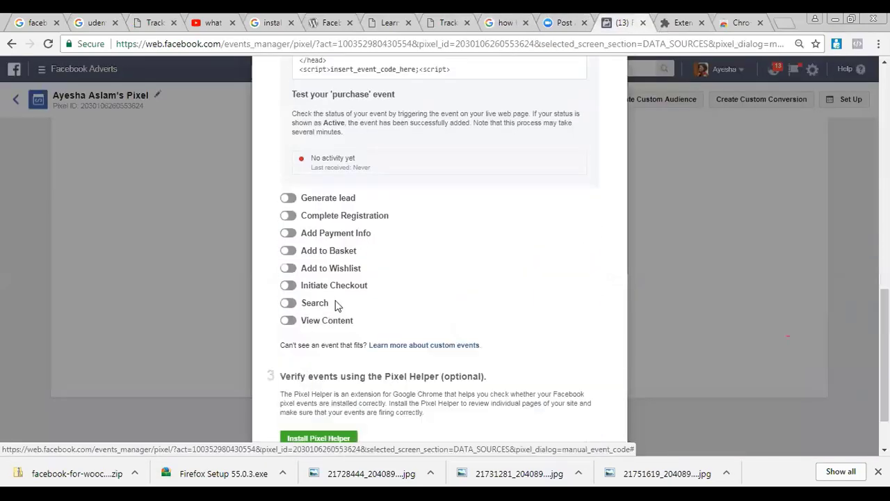
Turn on the Generate lead event, copy its event code, and switch off Send event parameters for the Purchase event
{"action": "left_click", "coordinate": [288, 199]}
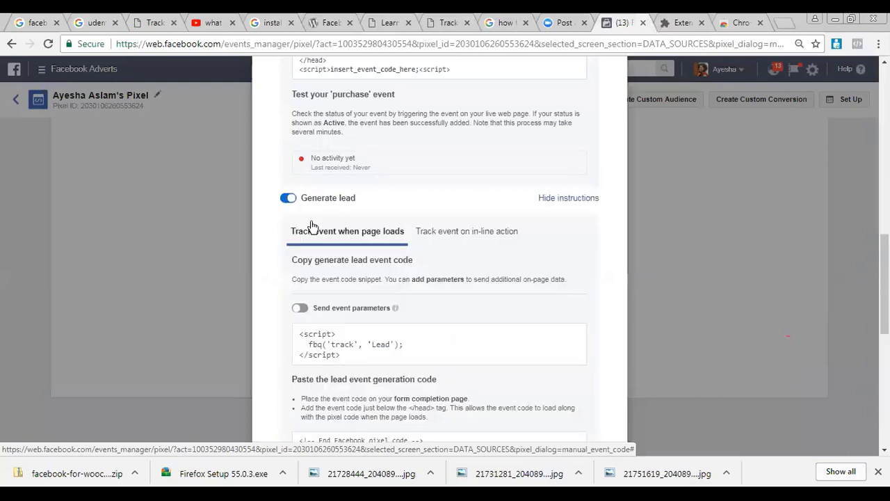
{"action": "left_click", "coordinate": [365, 353]}
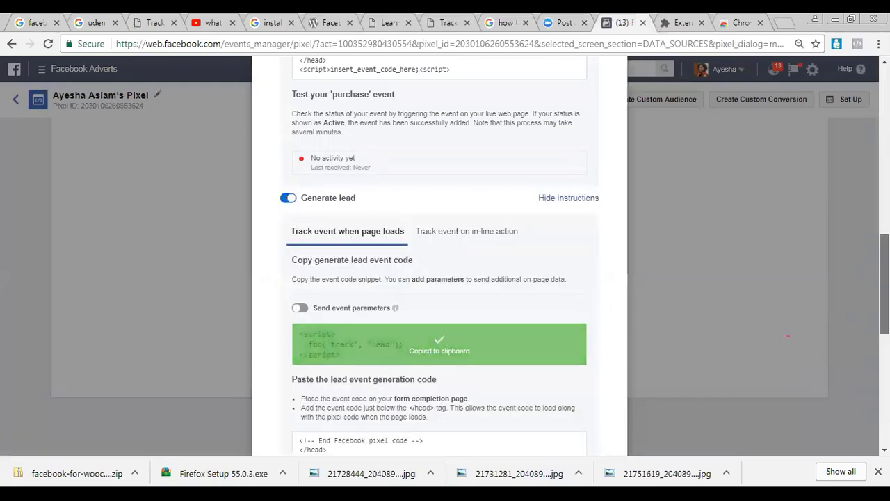
{"action": "scroll", "coordinate": [788, 336], "scroll_direction": "up", "scroll_amount": 3}
{"action": "scroll", "coordinate": [508, 314], "scroll_direction": "up", "scroll_amount": 4}
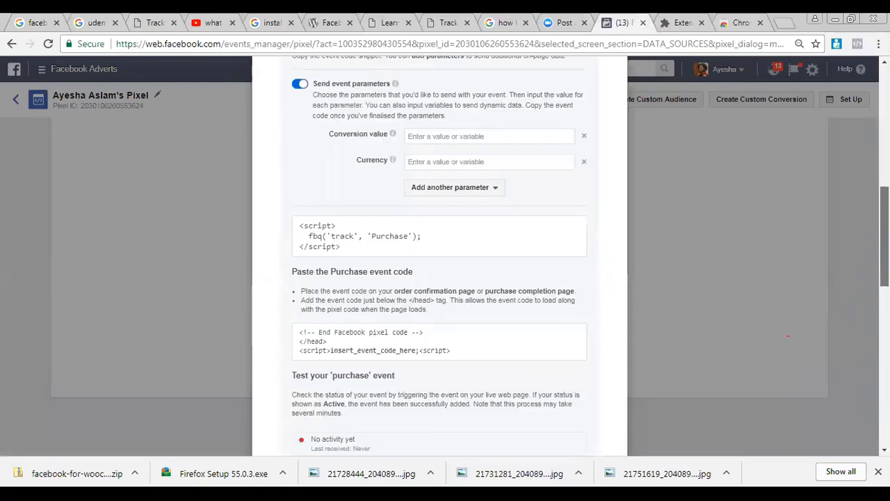
{"action": "left_click", "coordinate": [300, 276]}
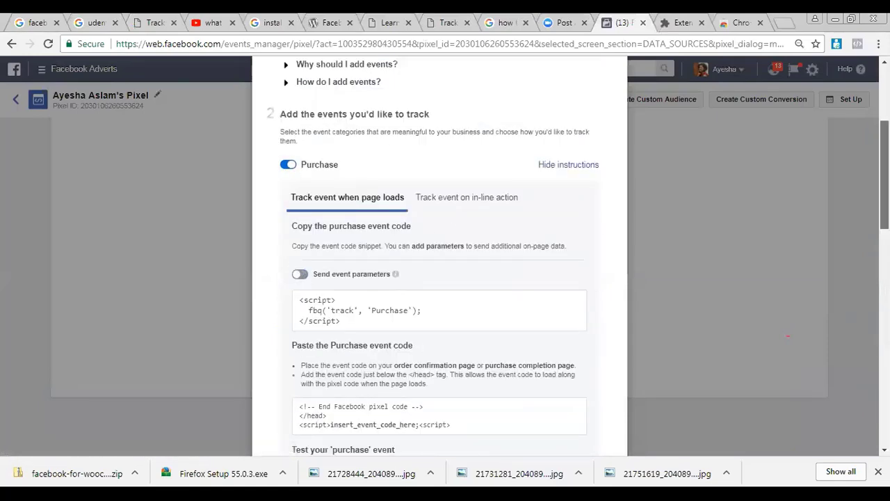
{"action": "scroll", "coordinate": [788, 337], "scroll_direction": "down", "scroll_amount": 4}
{"action": "scroll", "coordinate": [788, 336], "scroll_direction": "down", "scroll_amount": 3}
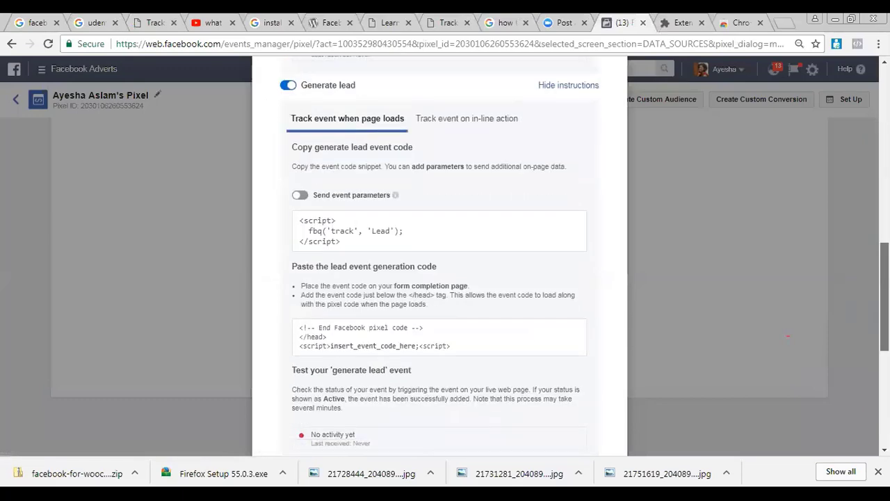
{"action": "scroll", "coordinate": [788, 336], "scroll_direction": "down", "scroll_amount": 3}
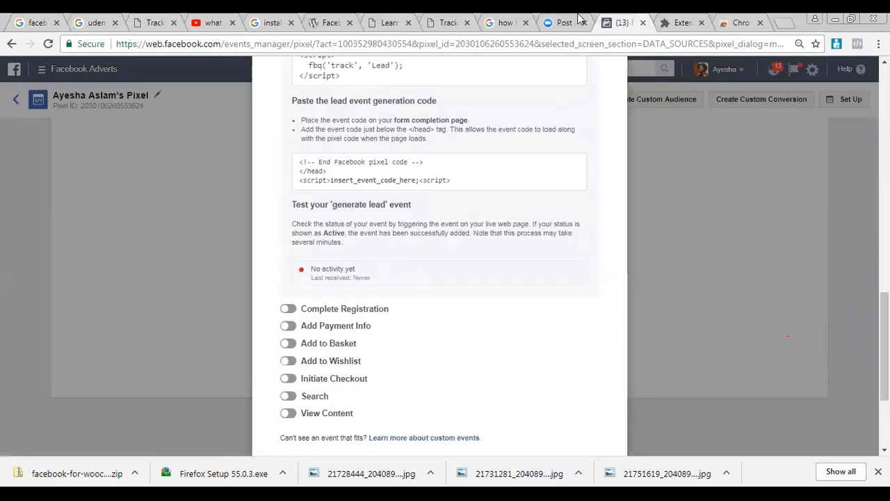
{"action": "left_click", "coordinate": [387, 18]}
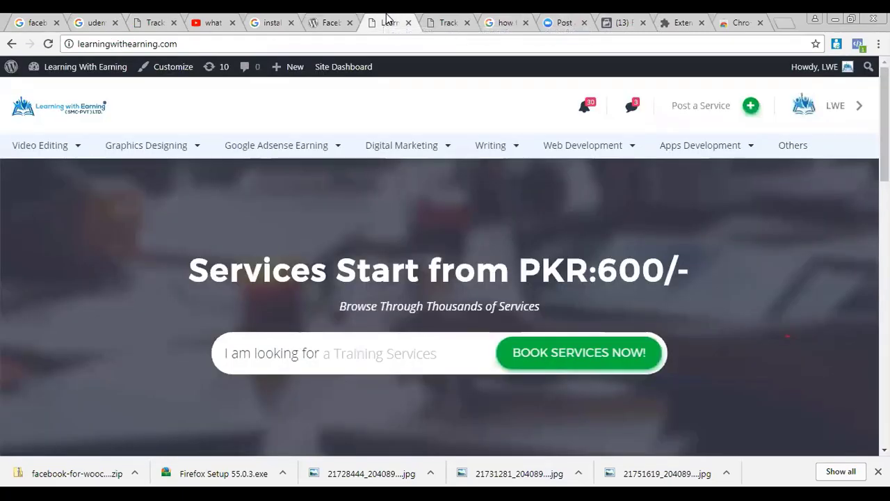
{"action": "key", "text": "ctrl+Tab"}
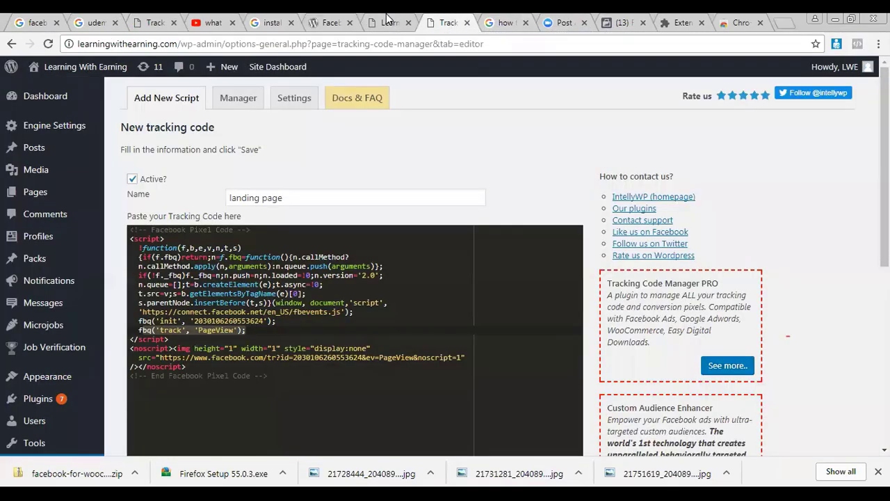
{"action": "left_click", "coordinate": [623, 23]}
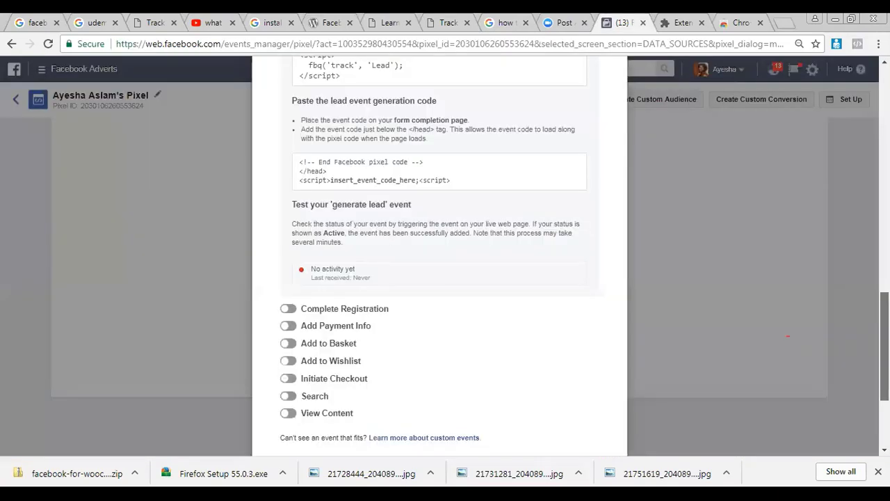
{"action": "scroll", "coordinate": [442, 215], "scroll_direction": "down", "scroll_amount": 3}
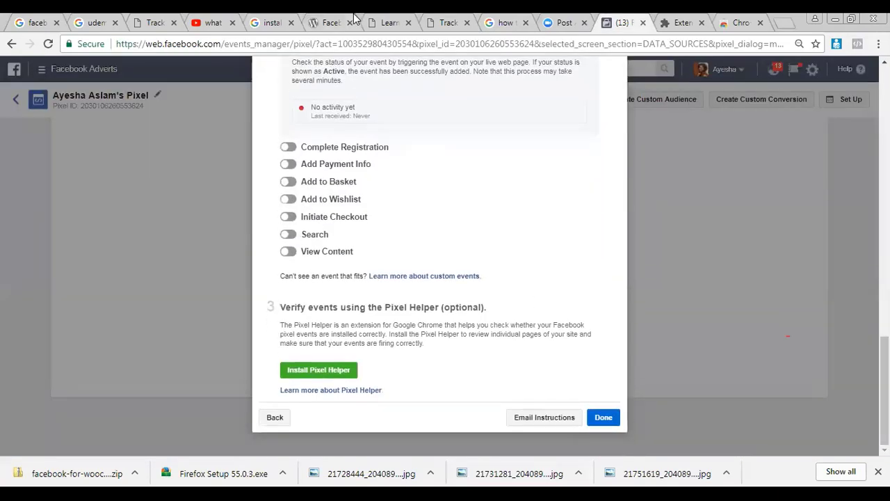
{"action": "left_click", "coordinate": [330, 23]}
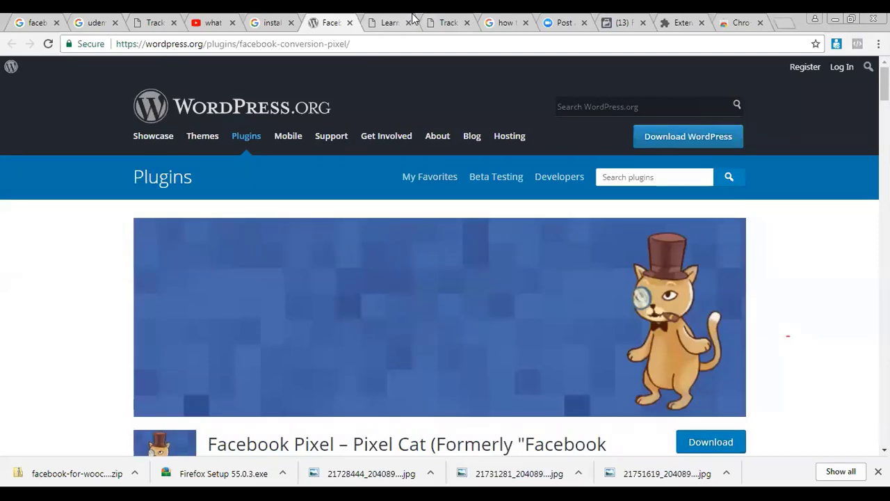
Return to the new tracking code in WordPress and paste the copied Lead event code on a new line below fbq('track', 'PageView')
{"action": "left_click", "coordinate": [445, 22]}
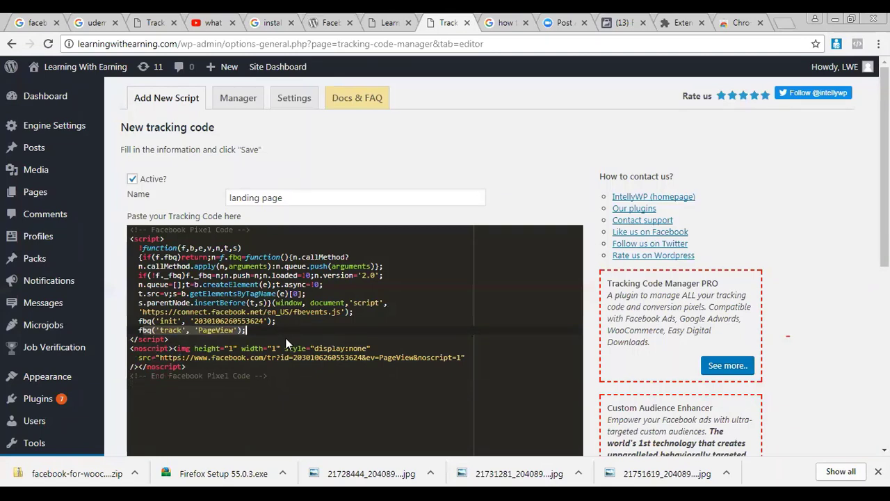
{"action": "key", "text": "Left"}
{"action": "key", "text": "Down"}
{"action": "key", "text": "Home"}
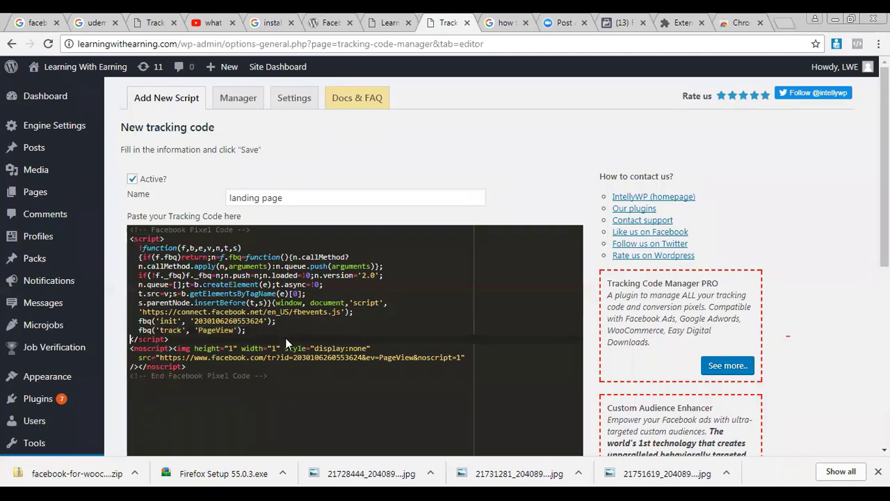
{"action": "key", "text": "Return"}
{"action": "key", "text": "Up"}
{"action": "key", "text": "ctrl+v"}
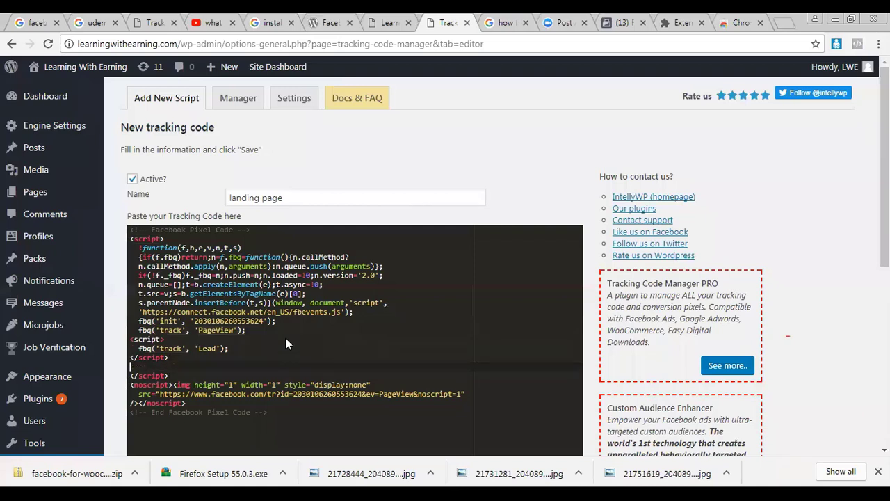
Remove the extra script tags and blank line around the pasted code, leaving only fbq('track', 'Lead'); under the PageView line
{"action": "key", "text": "Up"}
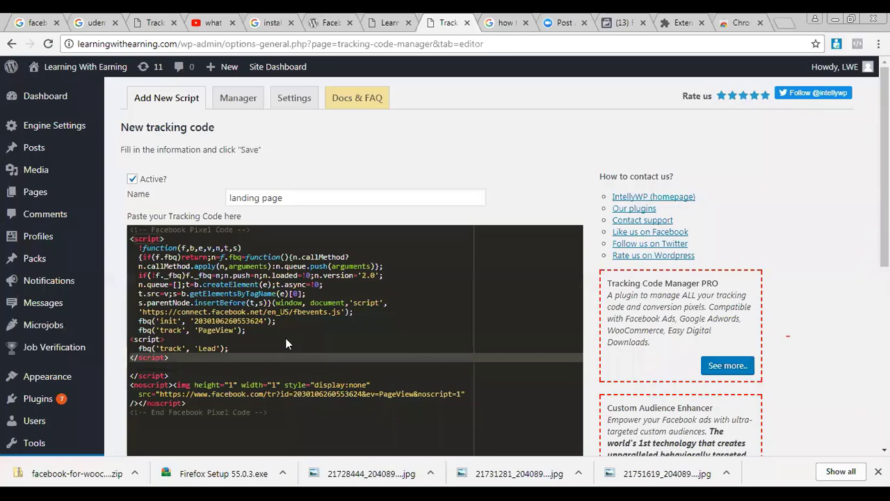
{"action": "key", "text": "BackSpace"}
{"action": "key", "text": "BackSpace"}
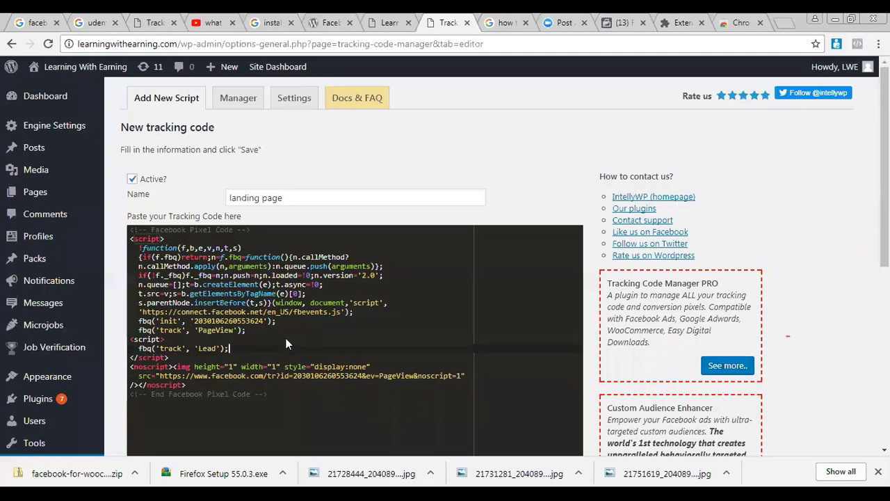
{"action": "key", "text": "Up"}
{"action": "key", "text": "shift+Left"}
{"action": "key", "text": "shift+Left"}
{"action": "key", "text": "shift+Left"}
{"action": "key", "text": "shift+Left"}
{"action": "key", "text": "shift+Left"}
{"action": "key", "text": "shift+Left"}
{"action": "key", "text": "shift+Left"}
{"action": "key", "text": "shift+Left"}
{"action": "key", "text": "BackSpace"}
{"action": "key", "text": "BackSpace"}
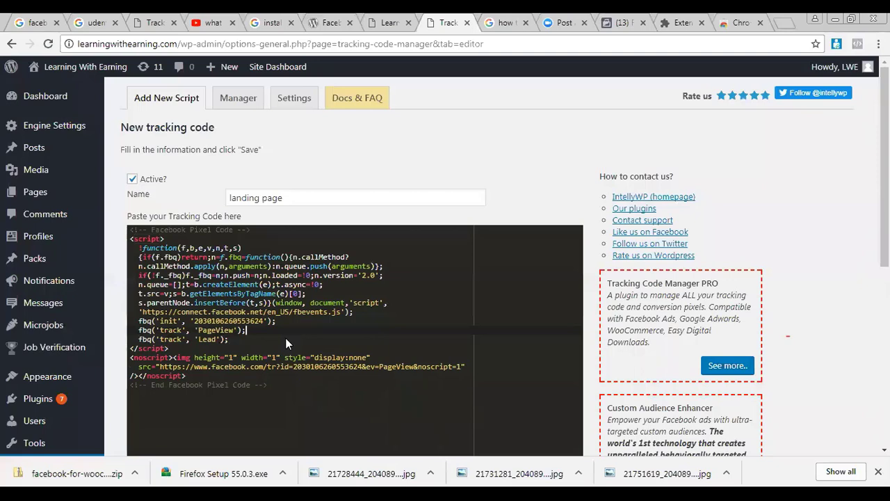
{"action": "left_click", "coordinate": [215, 355]}
{"action": "left_click", "coordinate": [204, 339]}
{"action": "double_click", "coordinate": [201, 337]}
{"action": "left_click", "coordinate": [199, 332]}
{"action": "left_click", "coordinate": [202, 338]}
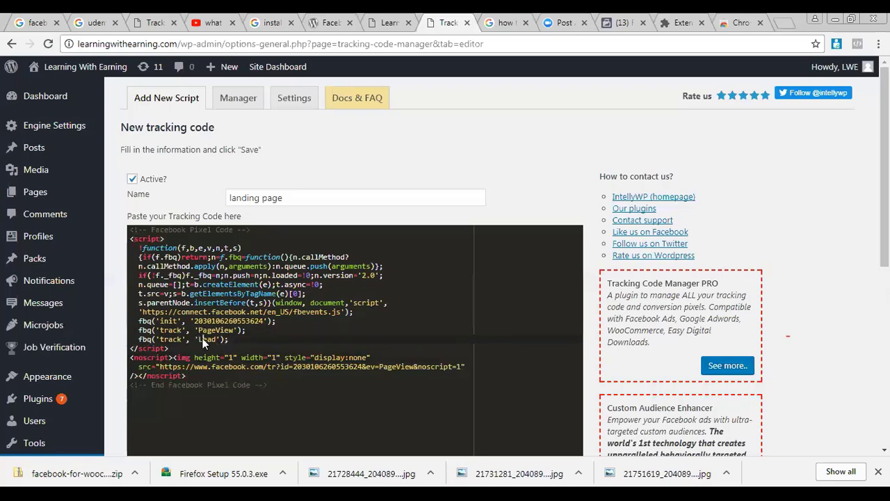
{"action": "left_click", "coordinate": [371, 18]}
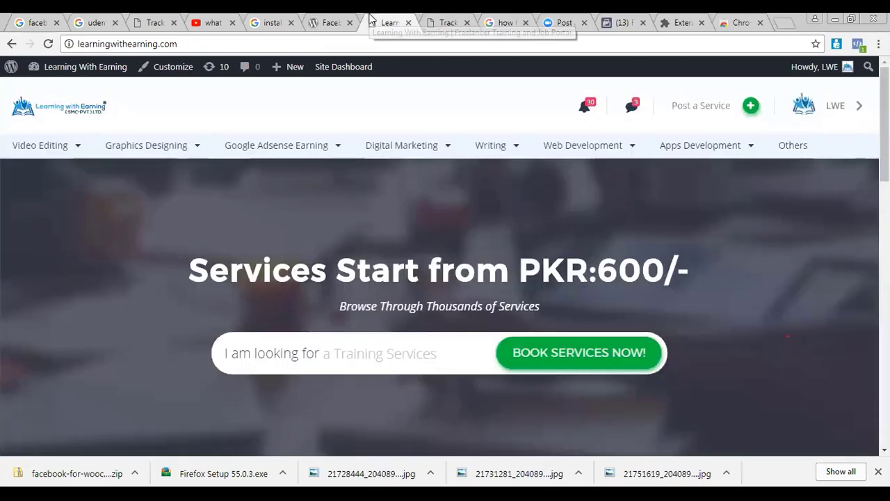
{"action": "key", "text": "ctrl+Tab"}
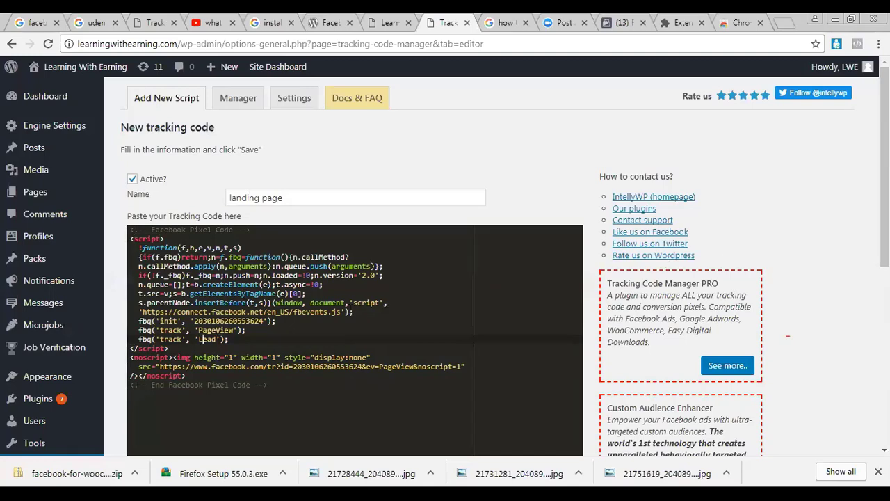
Set the code to standard code tracking in WordPress and limit its insertion to specific pages or posts
{"action": "scroll", "coordinate": [788, 336], "scroll_direction": "down", "scroll_amount": 1}
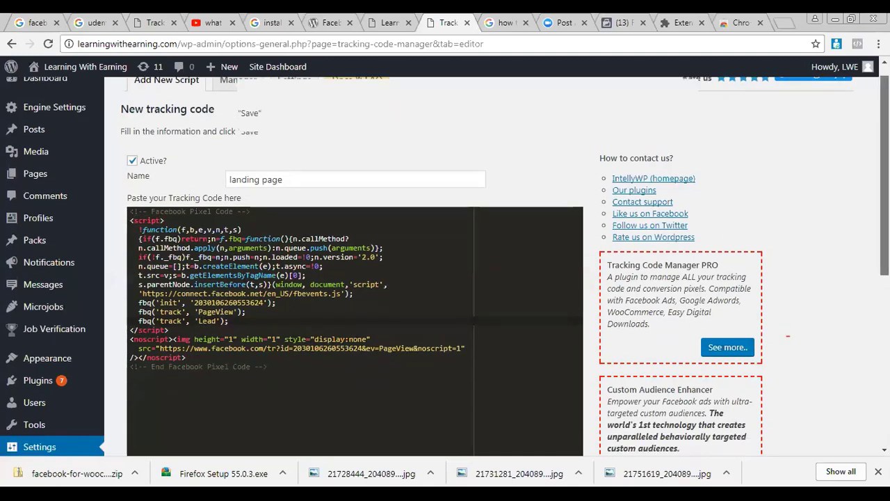
{"action": "scroll", "coordinate": [788, 336], "scroll_direction": "down", "scroll_amount": 1}
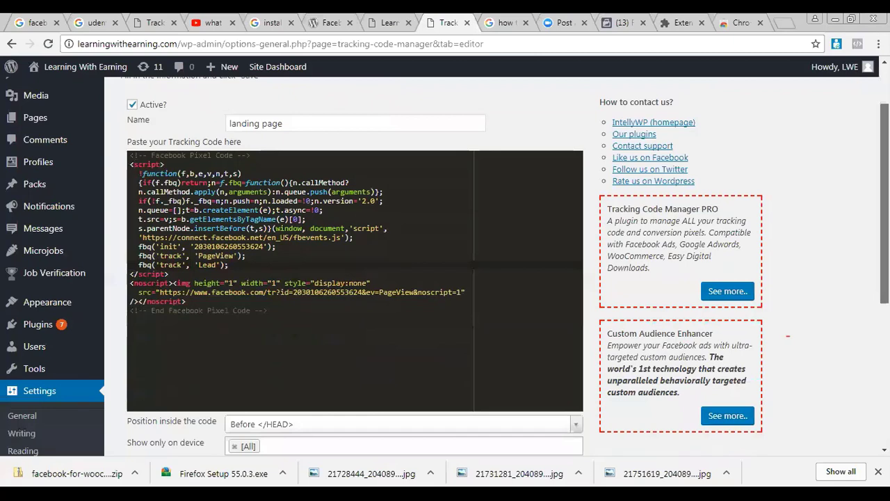
{"action": "scroll", "coordinate": [788, 336], "scroll_direction": "down", "scroll_amount": 3}
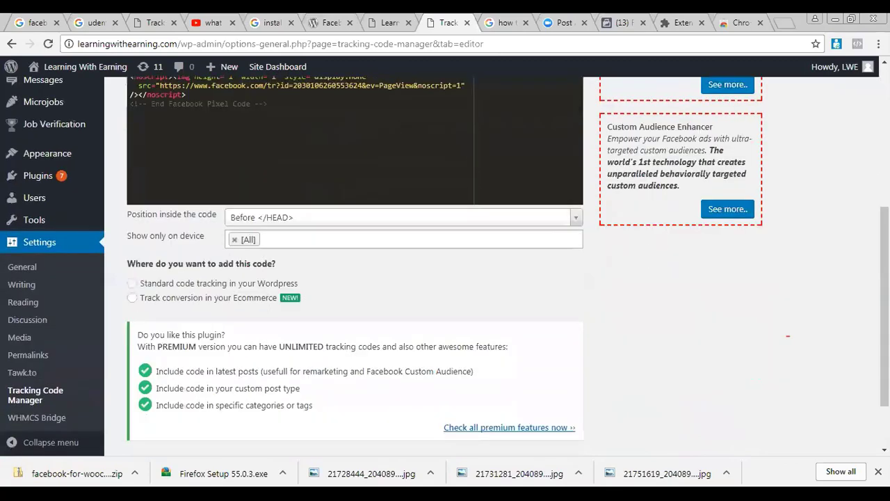
{"action": "left_click", "coordinate": [165, 285]}
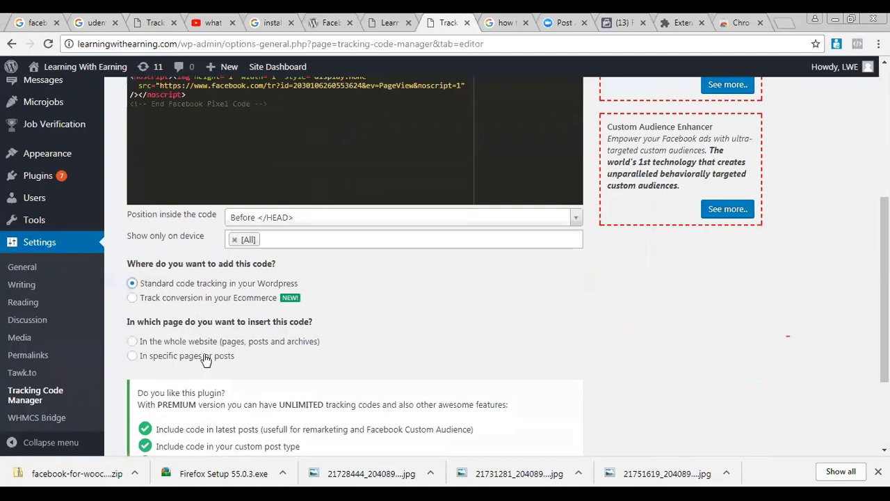
{"action": "left_click", "coordinate": [132, 355]}
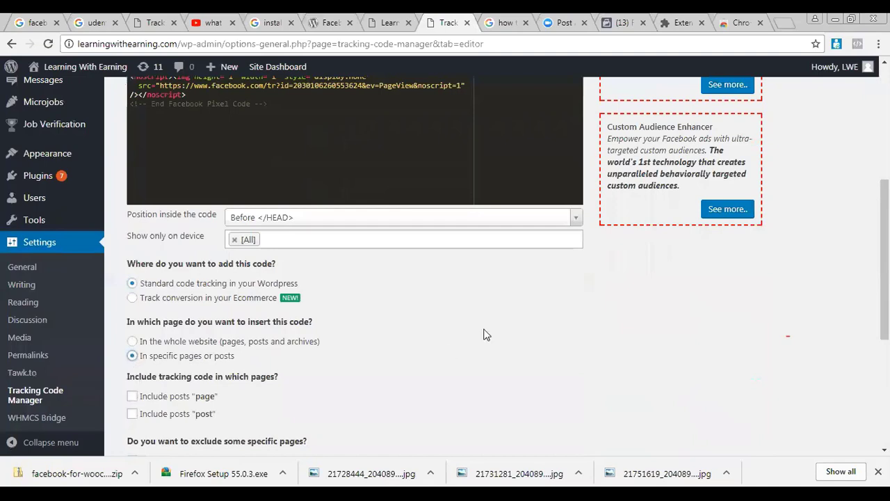
Include the tracking code in posts of type "page" and remove the [All] entry from its page selection
{"action": "scroll", "coordinate": [485, 333], "scroll_direction": "down", "scroll_amount": 1}
{"action": "left_click_drag", "start_coordinate": [885, 292], "coordinate": [885, 313]}
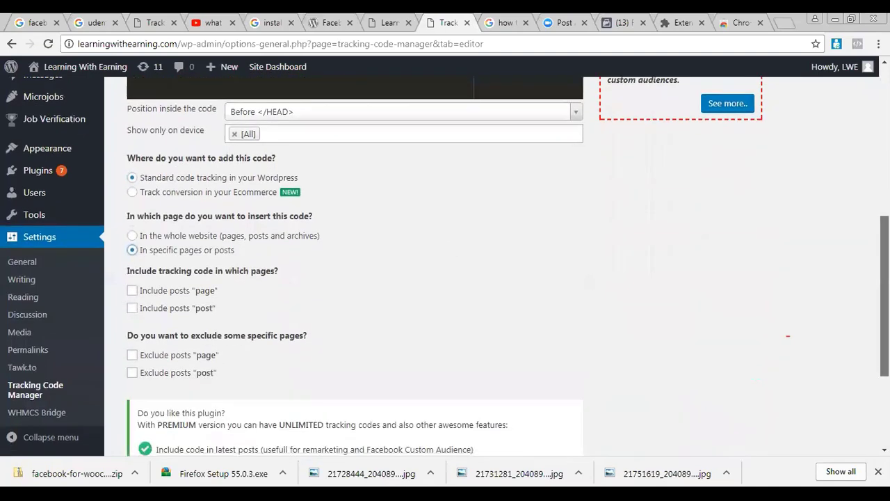
{"action": "left_click", "coordinate": [133, 290]}
{"action": "left_click", "coordinate": [133, 290]}
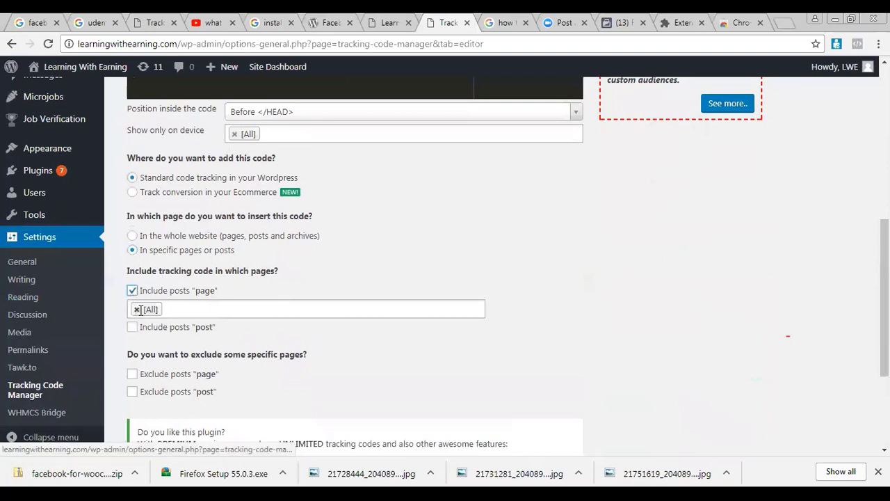
{"action": "left_click", "coordinate": [136, 310]}
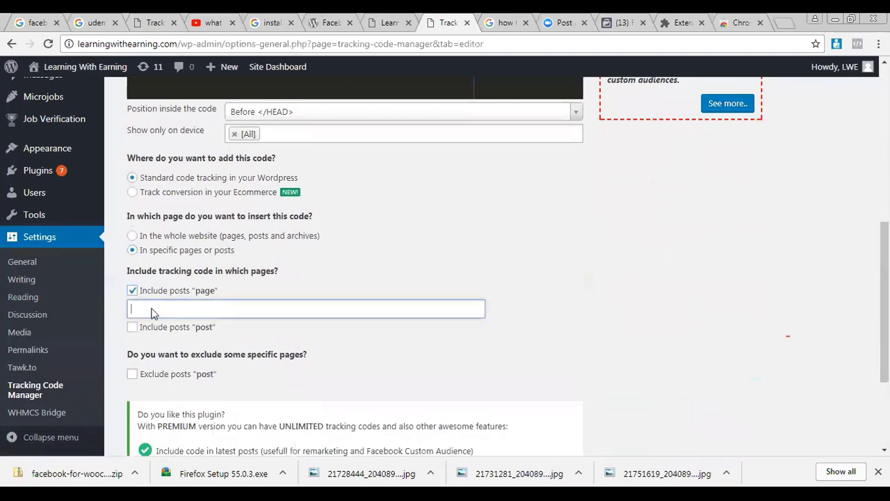
Choose the Support page as the only page in which the tracking code is included
{"action": "left_click", "coordinate": [153, 313]}
{"action": "key", "text": "Down"}
{"action": "key", "text": "Down"}
{"action": "key", "text": "Up"}
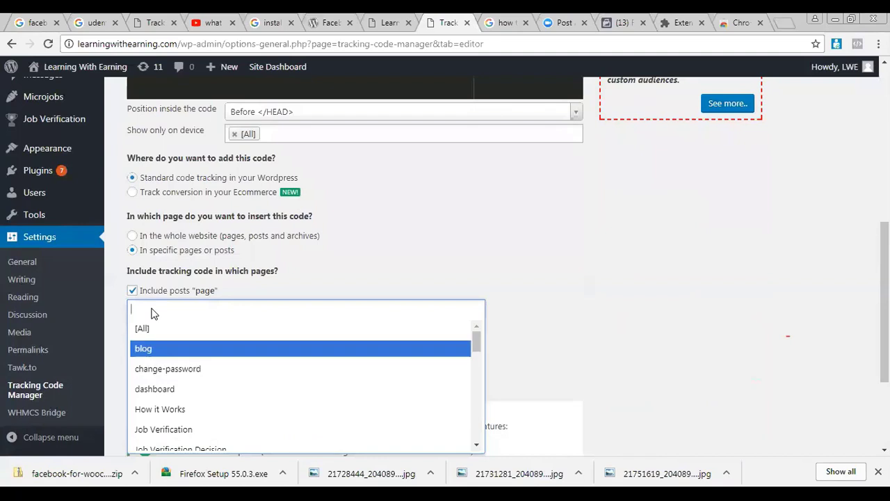
{"action": "key", "text": "Down"}
{"action": "key", "text": "Down"}
{"action": "key", "text": "Down"}
{"action": "key", "text": "Down"}
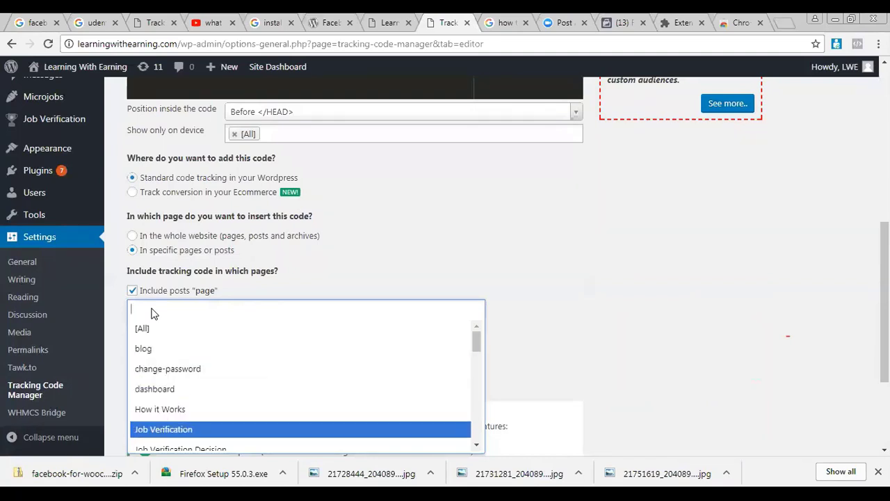
{"action": "key", "text": "Down"}
{"action": "key", "text": "Down"}
{"action": "key", "text": "Down"}
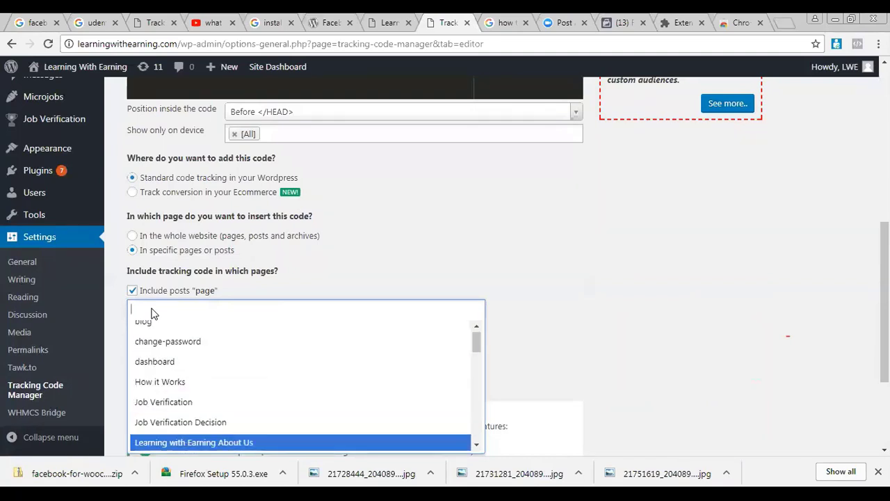
{"action": "key", "text": "Down"}
{"action": "key", "text": "Down"}
{"action": "key", "text": "Down"}
{"action": "key", "text": "Down"}
{"action": "key", "text": "Down"}
{"action": "key", "text": "Down"}
{"action": "key", "text": "Down"}
{"action": "key", "text": "Down"}
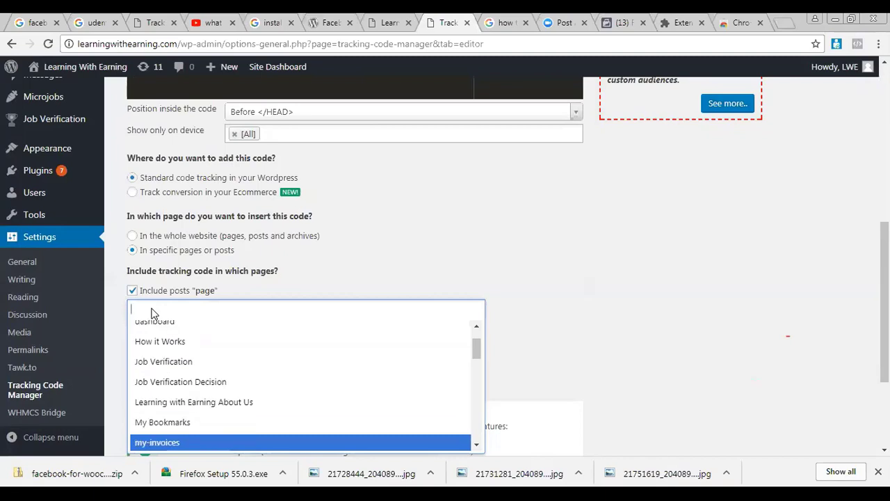
{"action": "key", "text": "Down"}
{"action": "key", "text": "Down"}
{"action": "key", "text": "Down"}
{"action": "key", "text": "Down"}
{"action": "key", "text": "Down"}
{"action": "key", "text": "Down"}
{"action": "key", "text": "Down"}
{"action": "key", "text": "Down"}
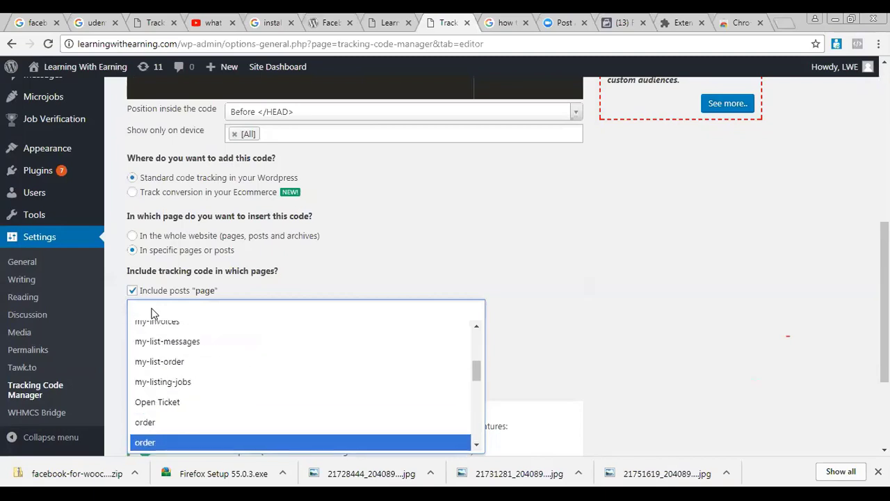
{"action": "key", "text": "Down"}
{"action": "key", "text": "Down"}
{"action": "key", "text": "Down"}
{"action": "key", "text": "Down"}
{"action": "key", "text": "Down"}
{"action": "key", "text": "Down"}
{"action": "key", "text": "Down"}
{"action": "key", "text": "Down"}
{"action": "key", "text": "Down"}
{"action": "key", "text": "Down"}
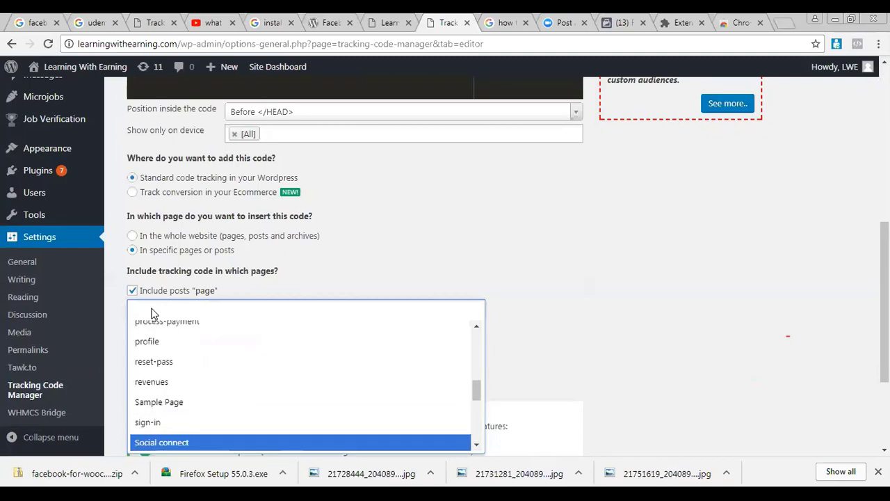
{"action": "key", "text": "Up"}
{"action": "key", "text": "Up"}
{"action": "key", "text": "Up"}
{"action": "key", "text": "Up"}
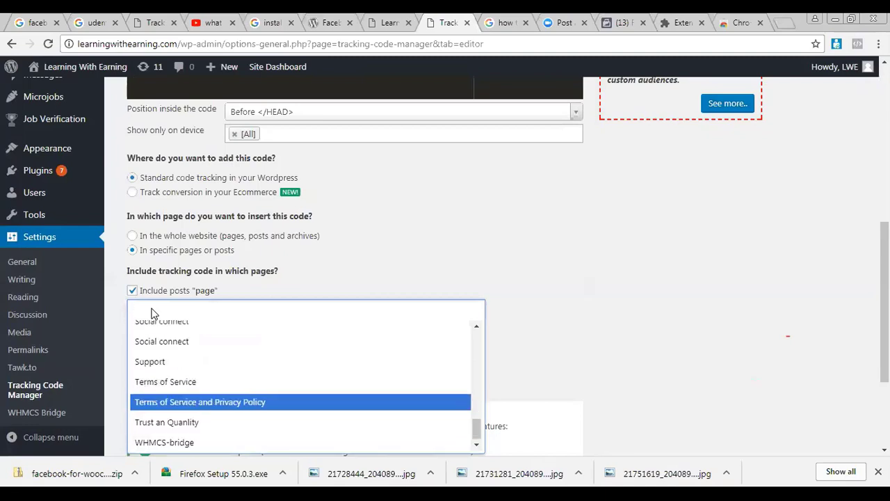
{"action": "key", "text": "Down"}
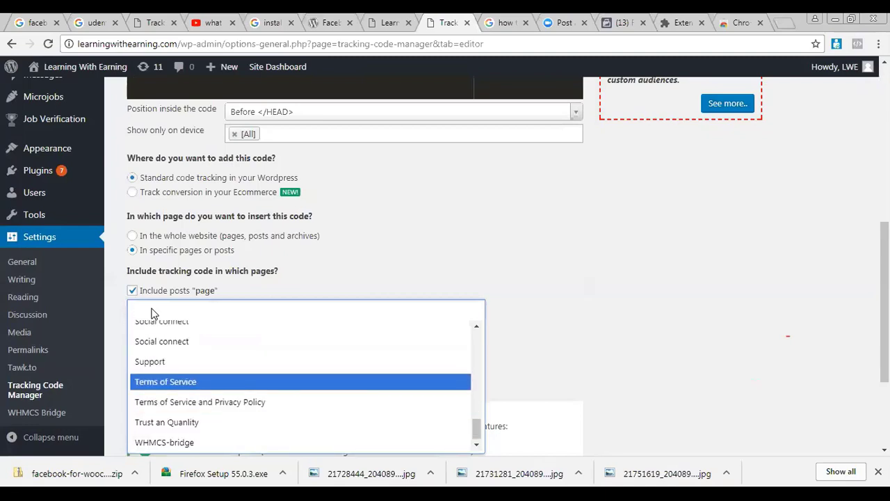
{"action": "key", "text": "Down"}
{"action": "key", "text": "Down"}
{"action": "key", "text": "Down"}
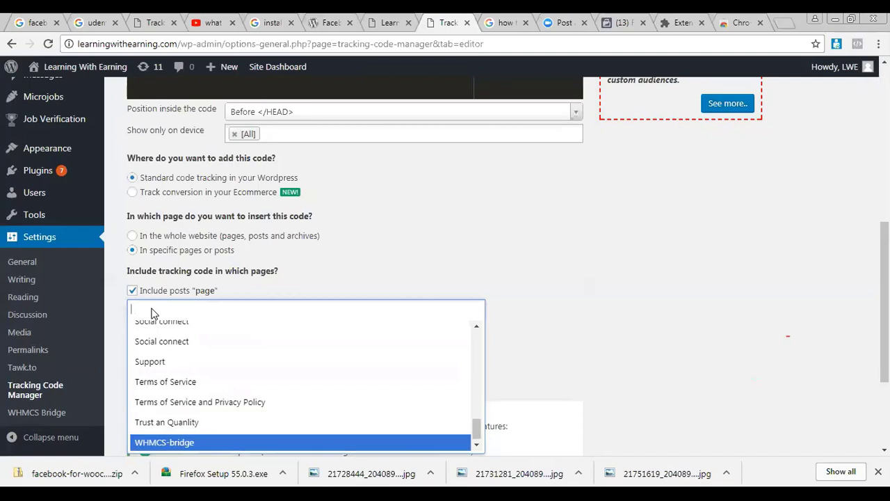
{"action": "key", "text": "Up"}
{"action": "key", "text": "Up"}
{"action": "key", "text": "Up"}
{"action": "key", "text": "Up"}
{"action": "key", "text": "Down"}
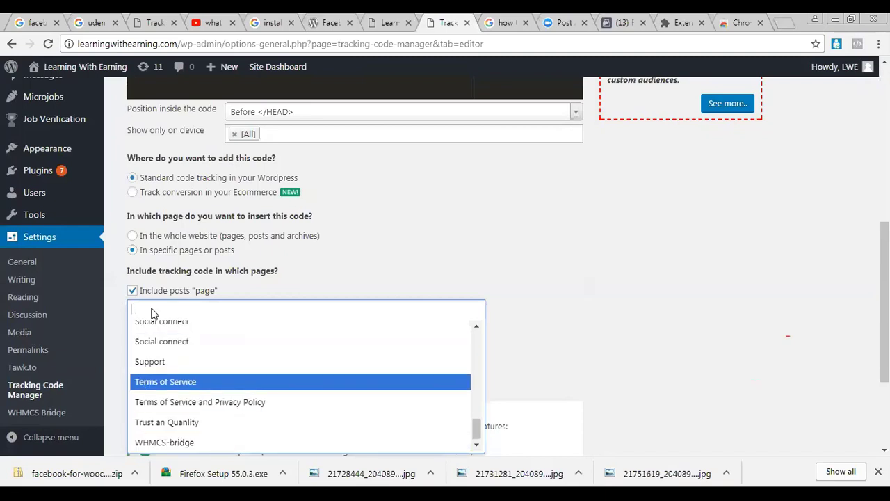
{"action": "key", "text": "Up"}
{"action": "key", "text": "Return"}
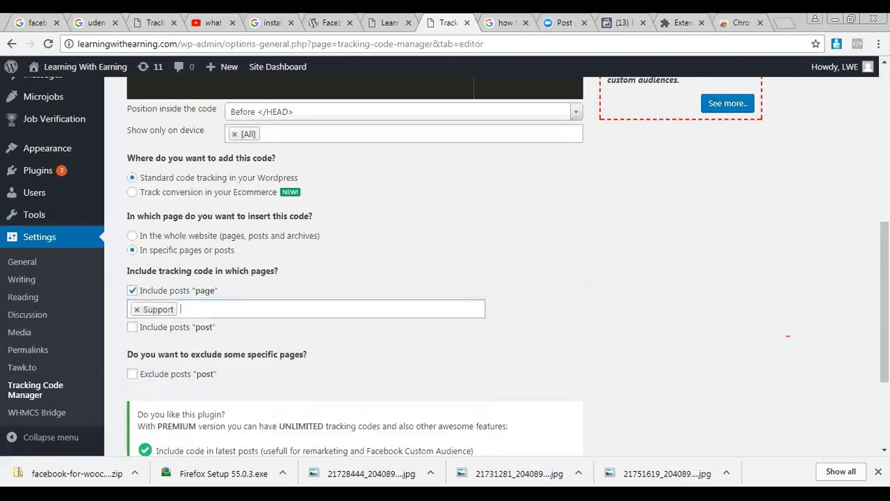
Save the landing page tracking code with its Support page restriction
{"action": "scroll", "coordinate": [445, 278], "scroll_direction": "down", "scroll_amount": 2}
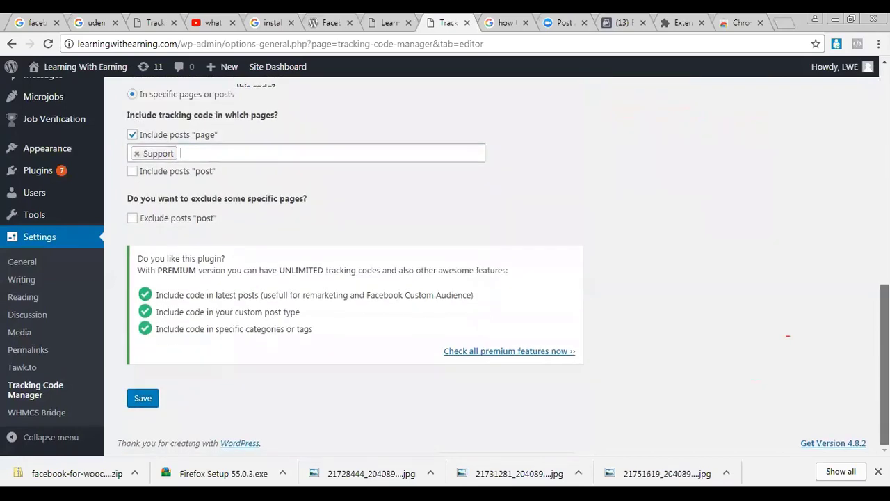
{"action": "scroll", "coordinate": [445, 278], "scroll_direction": "up", "scroll_amount": 1}
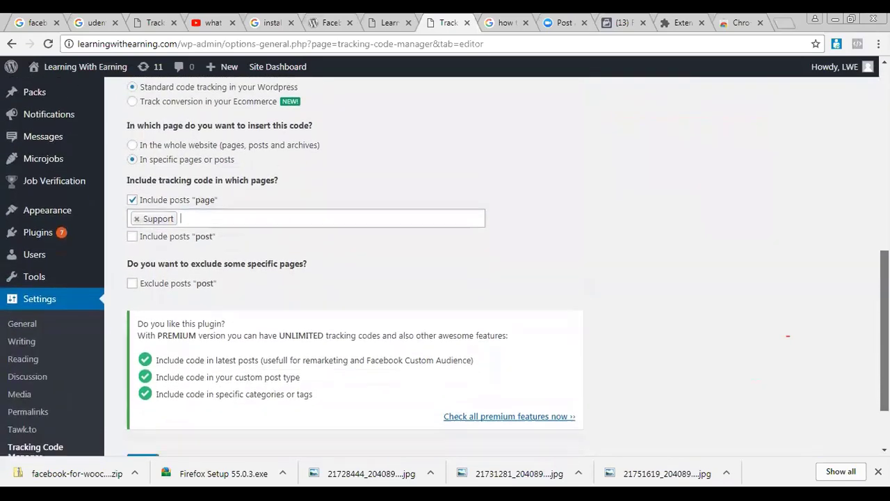
{"action": "scroll", "coordinate": [279, 354], "scroll_direction": "down", "scroll_amount": 1}
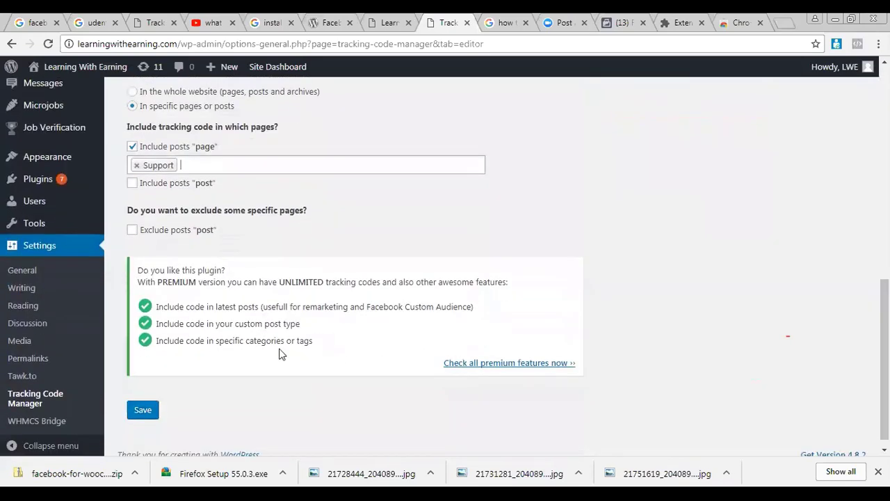
{"action": "left_click", "coordinate": [146, 412]}
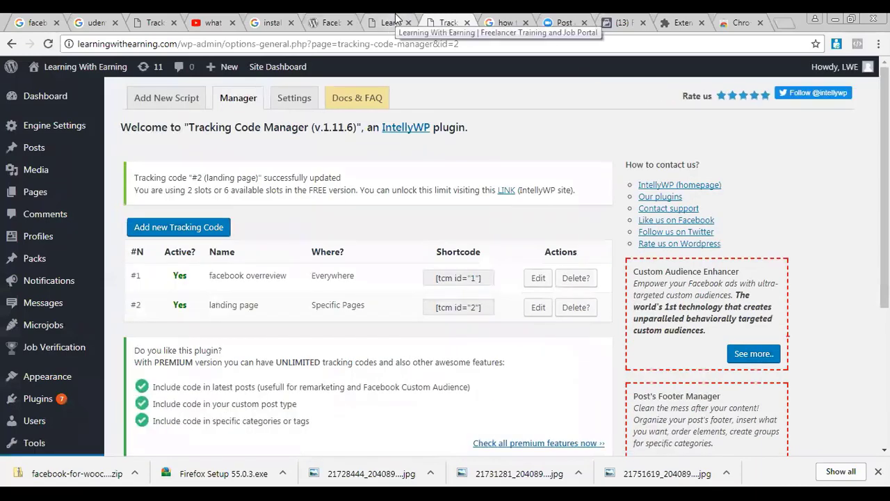
Switch to the Learning With Earning site and open its Support page to check the pixel there
{"action": "left_click", "coordinate": [397, 17]}
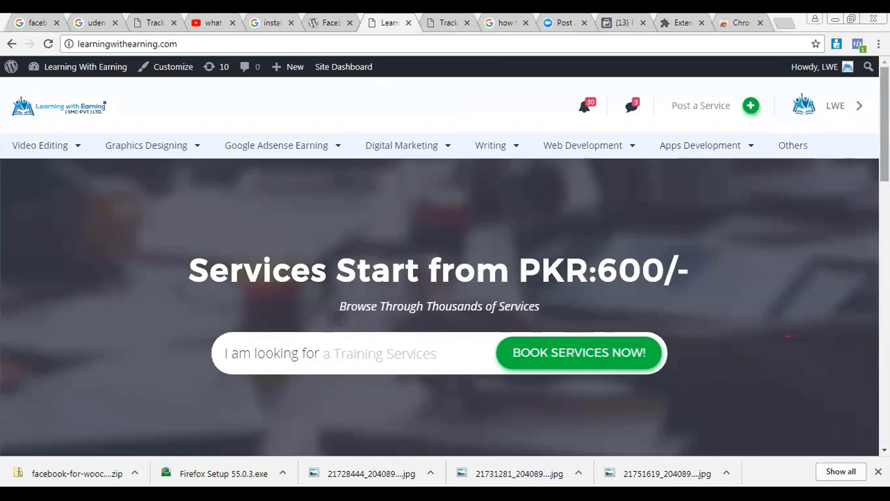
{"action": "scroll", "coordinate": [788, 336], "scroll_direction": "down", "scroll_amount": 4}
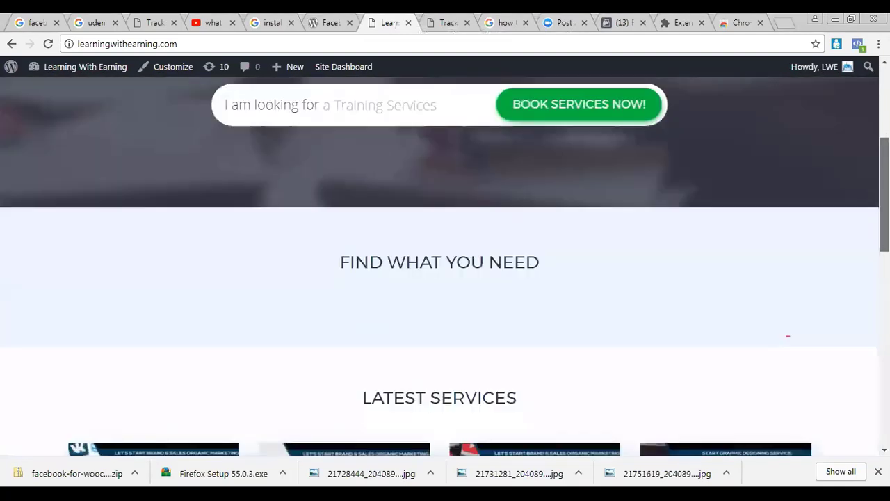
{"action": "scroll", "coordinate": [788, 336], "scroll_direction": "down", "scroll_amount": 4}
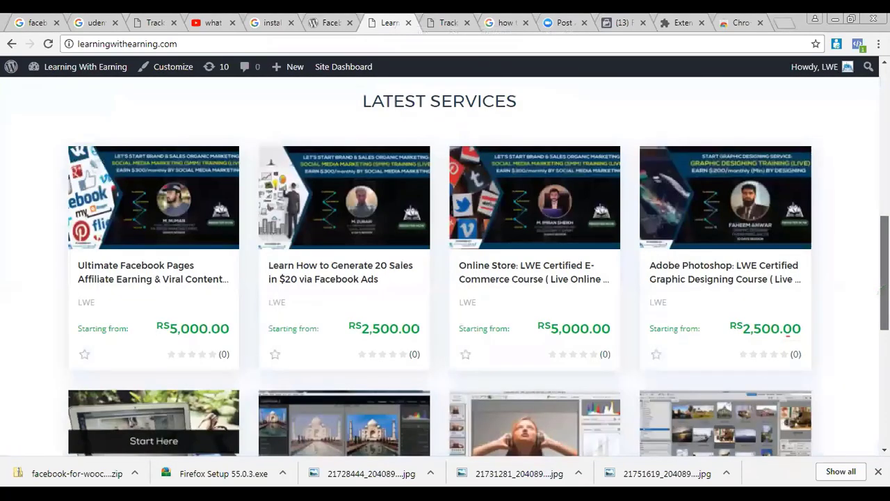
{"action": "scroll", "coordinate": [469, 345], "scroll_direction": "down", "scroll_amount": 5}
{"action": "left_click", "coordinate": [468, 343]}
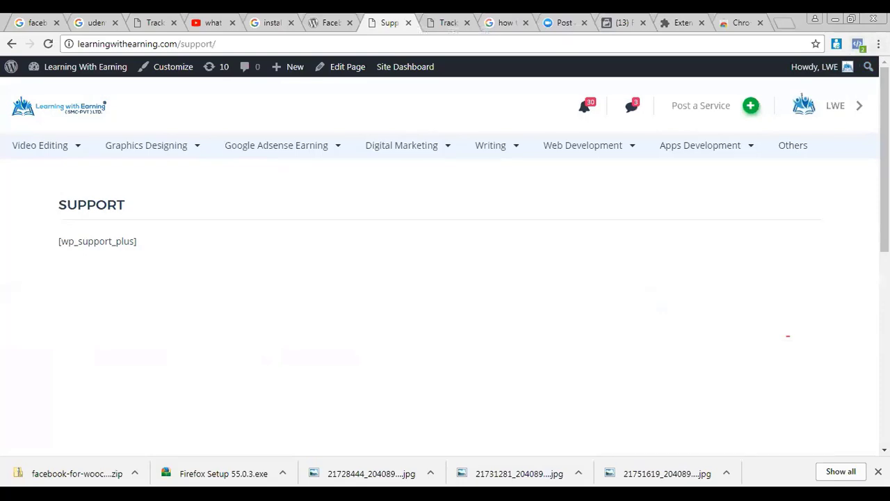
{"action": "mouse_move", "coordinate": [792, 145]}
Return to Tracking Code Manager and delete the landing page tracking code, accepting the confirmation
{"action": "left_click", "coordinate": [442, 23]}
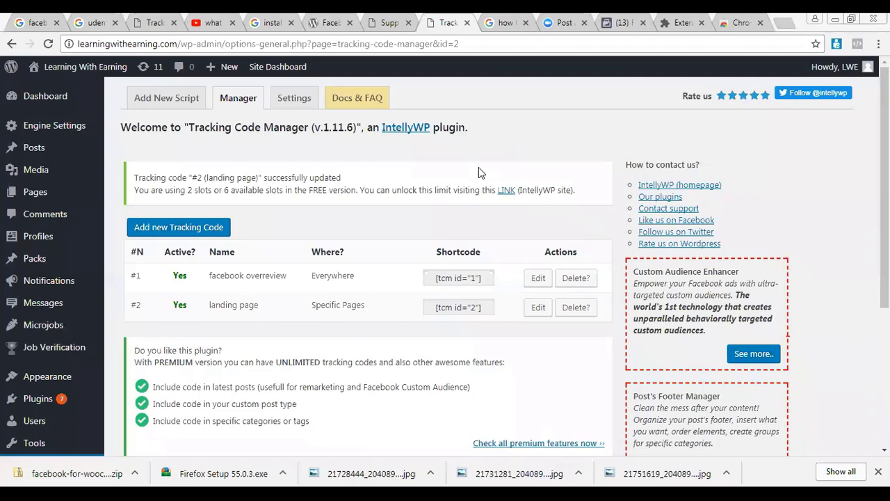
{"action": "left_click", "coordinate": [574, 308]}
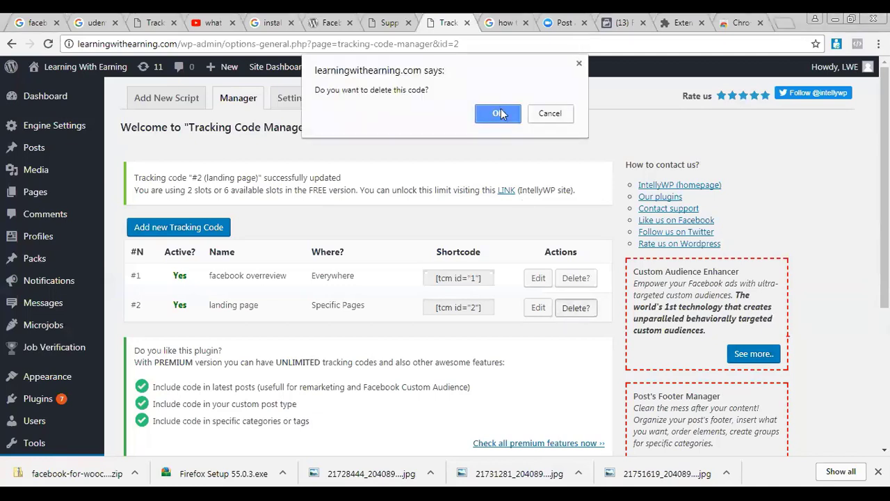
{"action": "left_click", "coordinate": [500, 114]}
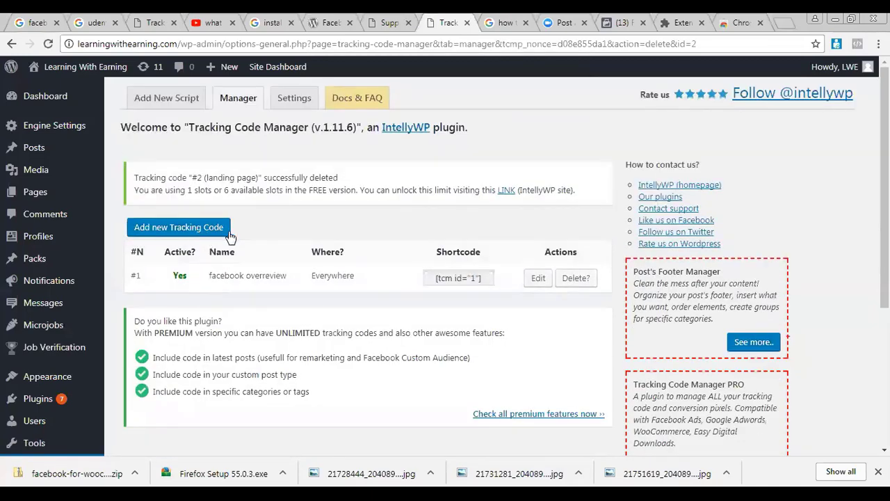
Review the script and insertion settings of the facebook overreview tracking code and return to the tracking code list
{"action": "left_click", "coordinate": [541, 280]}
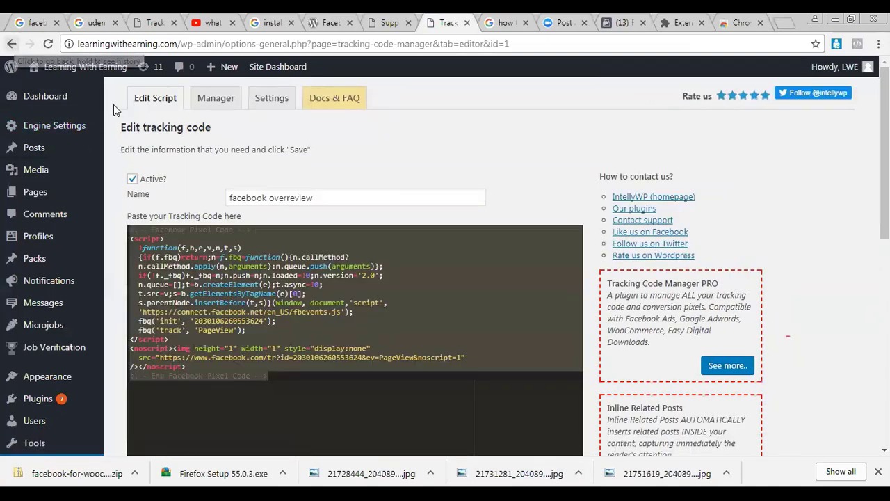
{"action": "scroll", "coordinate": [445, 265], "scroll_direction": "down", "scroll_amount": 2}
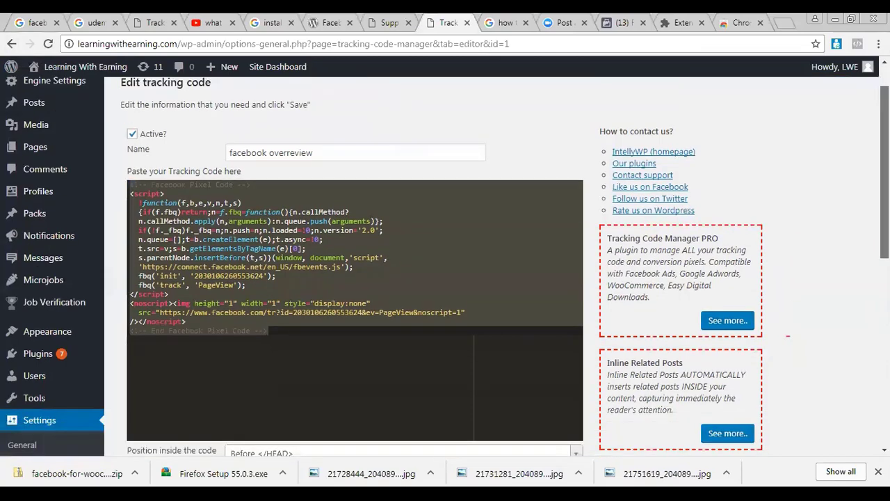
{"action": "scroll", "coordinate": [445, 264], "scroll_direction": "down", "scroll_amount": 2}
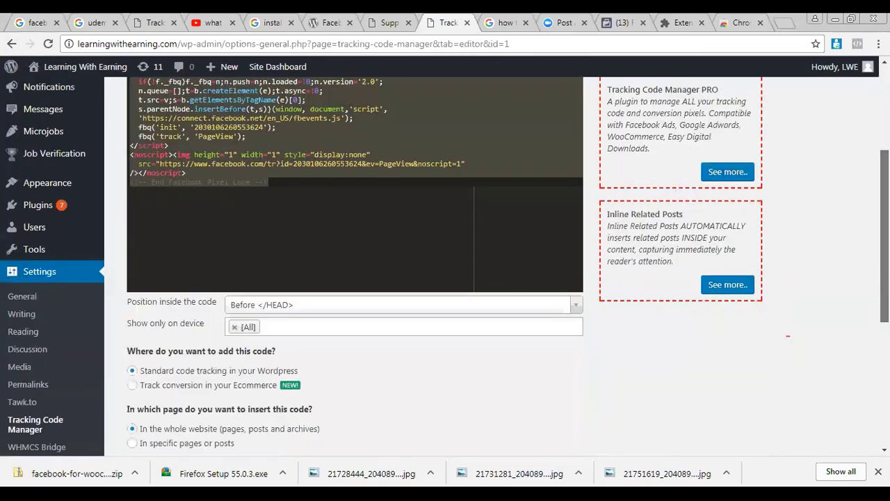
{"action": "scroll", "coordinate": [348, 278], "scroll_direction": "down", "scroll_amount": 6}
{"action": "left_click", "coordinate": [31, 391]}
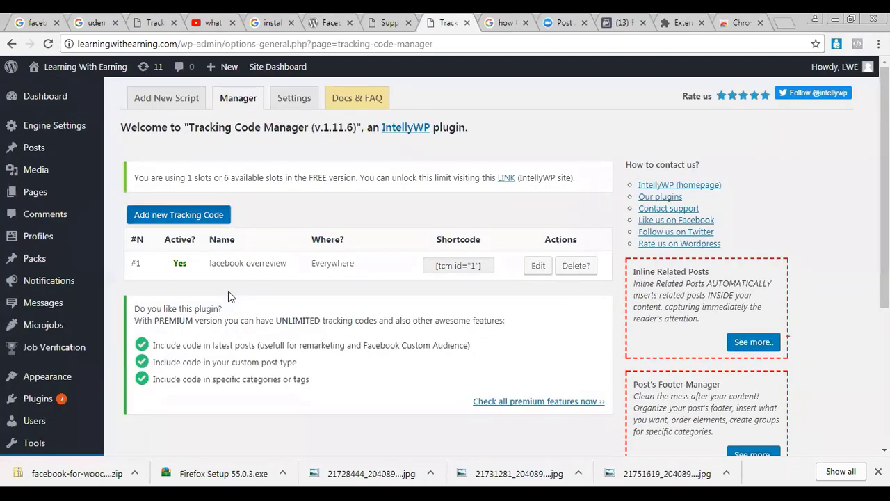
{"action": "left_click", "coordinate": [206, 215]}
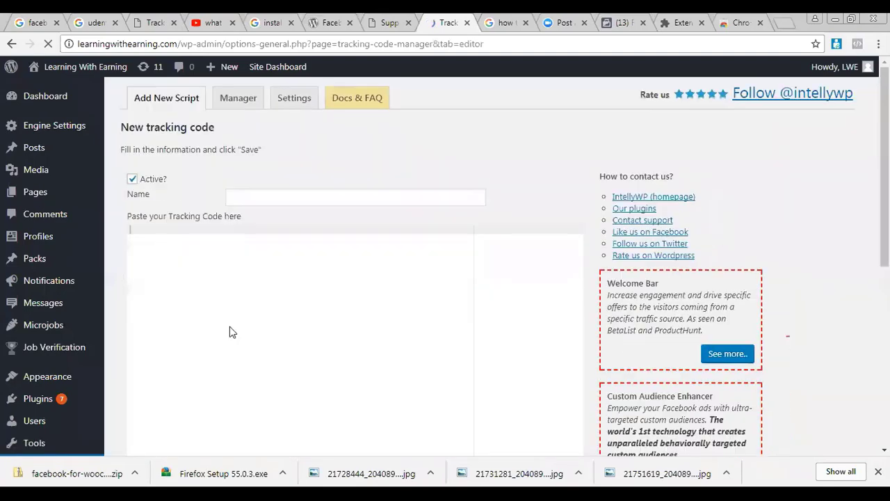
{"action": "type", "text": "<script>   fbq('track', 'Lead'); </script>"}
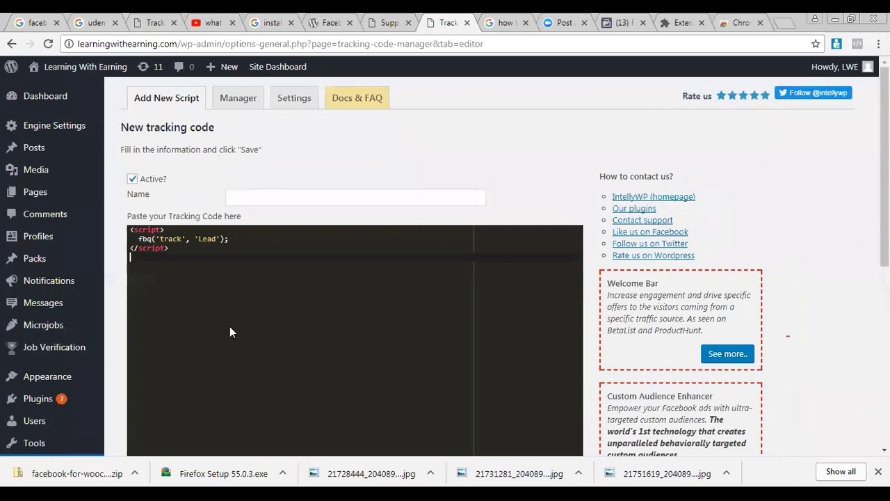
{"action": "key", "text": "BackSpace"}
{"action": "key", "text": "ctrl+a"}
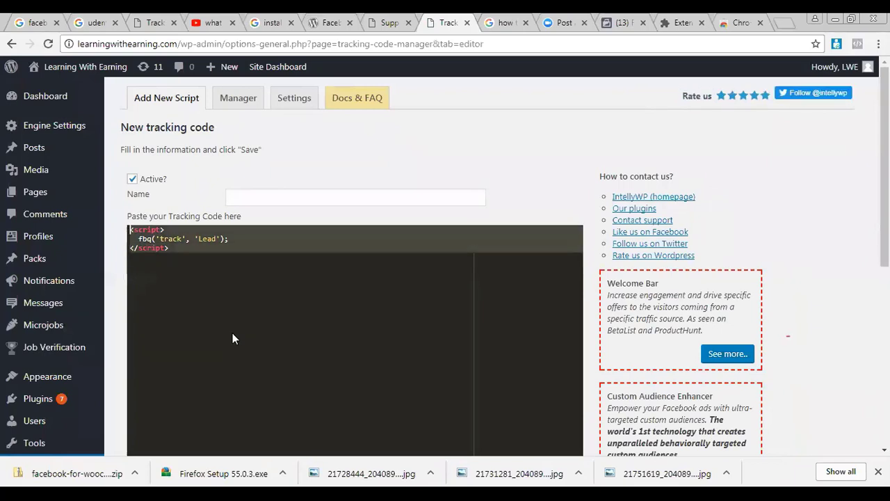
{"action": "key", "text": "ctrl+x"}
{"action": "key", "text": "ctrl+v"}
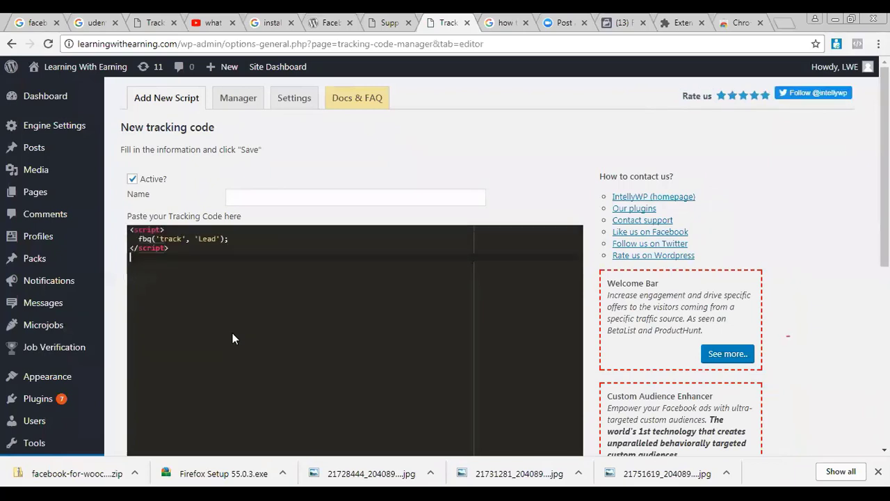
{"action": "key", "text": "ctrl+z"}
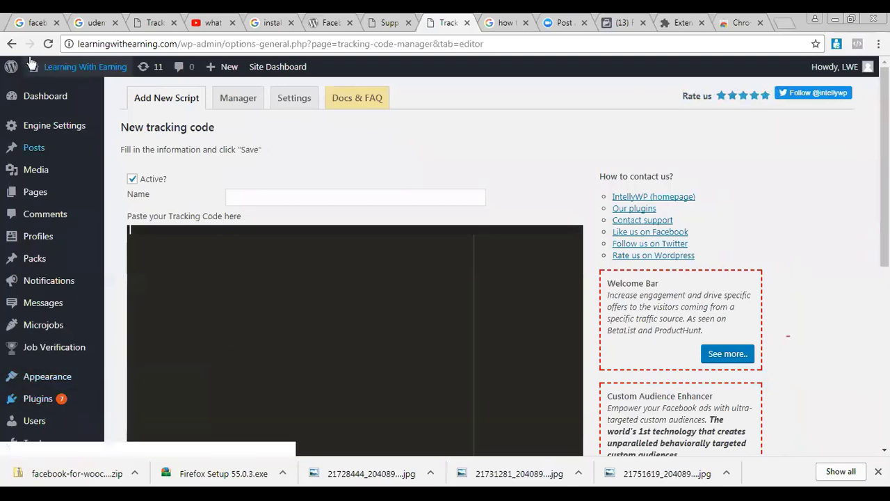
Go back from the empty new tracking code to the facebook overreview code's edit page
{"action": "left_click", "coordinate": [11, 44]}
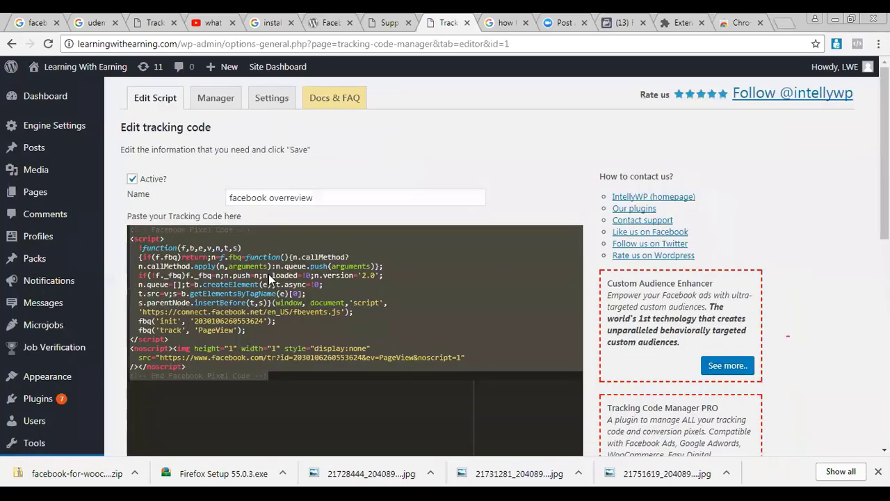
Switch to the untitled Notepad window, paste the Facebook Pixel code into it and select the pasted code
{"action": "left_click", "coordinate": [340, 495]}
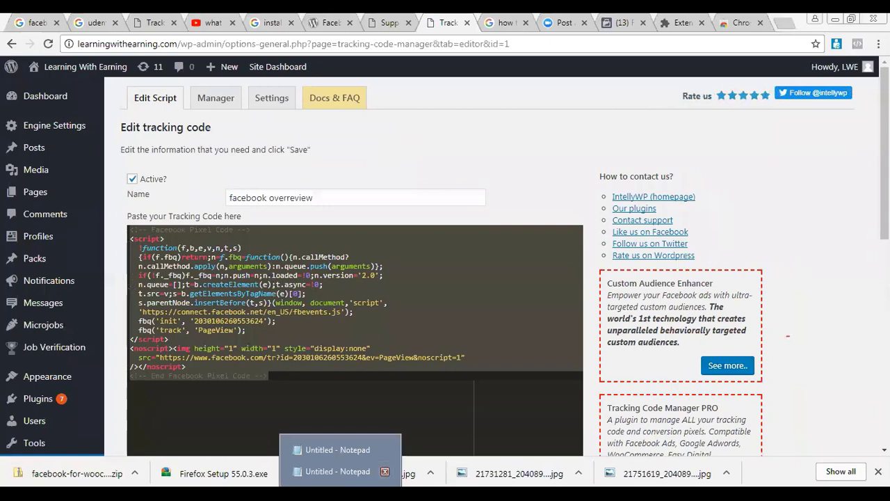
{"action": "left_click", "coordinate": [382, 471]}
{"action": "key", "text": "ctrl+v"}
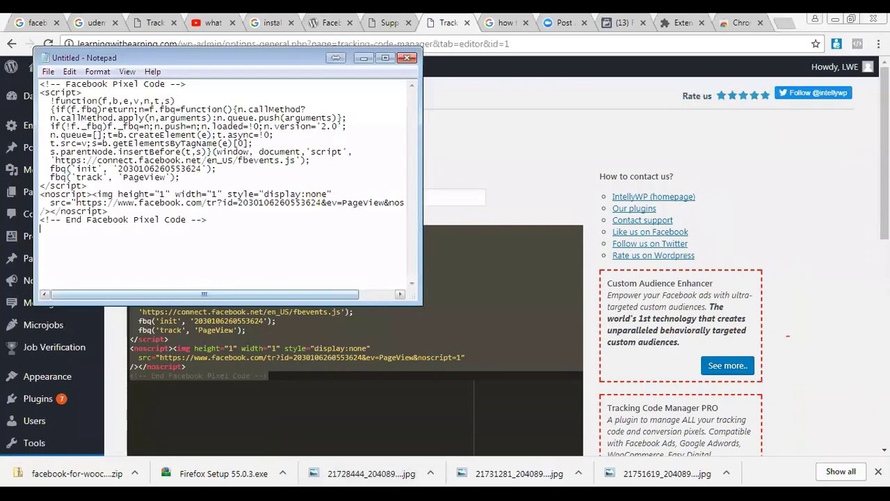
{"action": "key", "text": "shift+Up"}
{"action": "key", "text": "shift+Up"}
{"action": "key", "text": "shift+Up"}
{"action": "key", "text": "shift+Up"}
{"action": "key", "text": "shift+Up"}
{"action": "key", "text": "shift+Up"}
{"action": "key", "text": "shift+Up"}
{"action": "key", "text": "shift+Up"}
{"action": "key", "text": "shift+Up"}
{"action": "key", "text": "shift+Up"}
{"action": "key", "text": "shift+Up"}
{"action": "key", "text": "shift+Up"}
{"action": "key", "text": "shift+Up"}
{"action": "key", "text": "shift+Up"}
{"action": "key", "text": "shift+Up"}
{"action": "key", "text": "shift+Up"}
{"action": "key", "text": "shift+Up"}
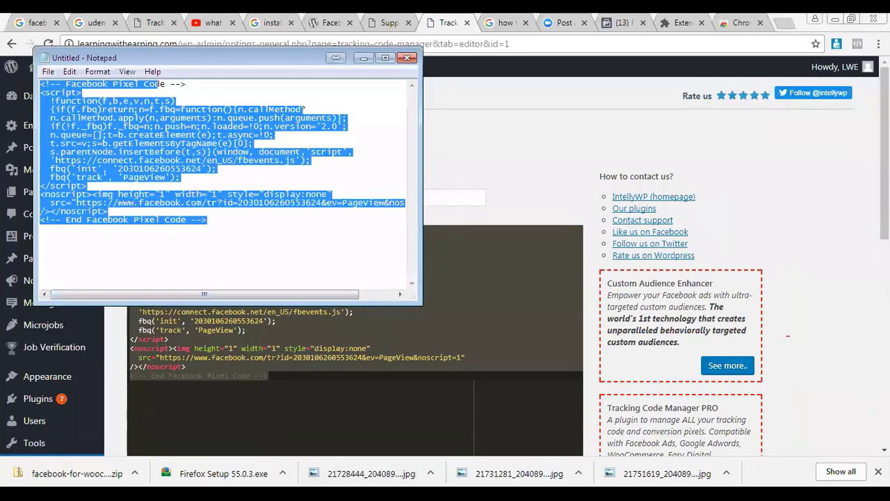
{"action": "key", "text": "shift+Up"}
Return to Tracking Code Manager, start a new tracking code and paste the Facebook Pixel code into it
{"action": "left_click", "coordinate": [541, 208]}
{"action": "scroll", "coordinate": [541, 207], "scroll_direction": "down", "scroll_amount": 2}
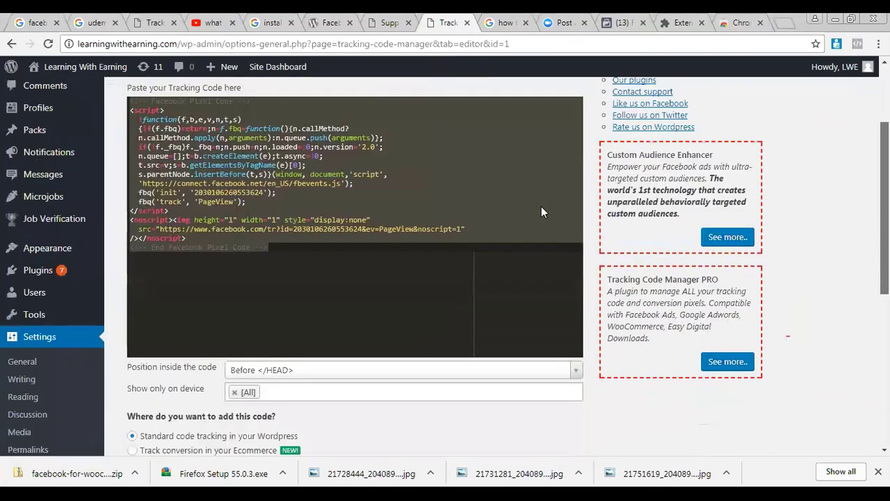
{"action": "scroll", "coordinate": [541, 206], "scroll_direction": "down", "scroll_amount": 2}
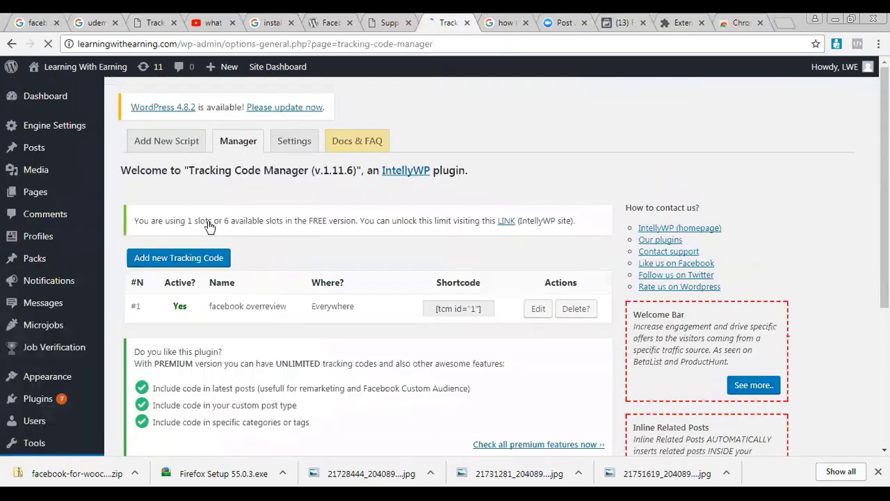
{"action": "left_click", "coordinate": [208, 223]}
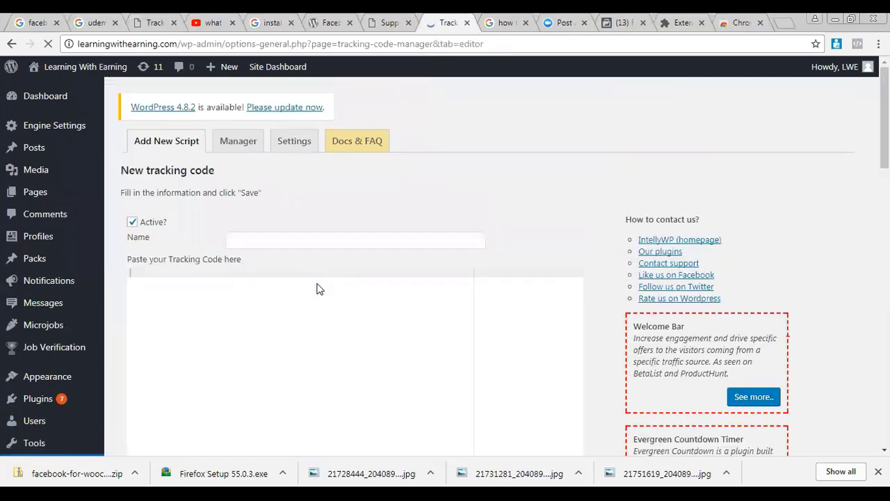
{"action": "key", "text": "ctrl+v"}
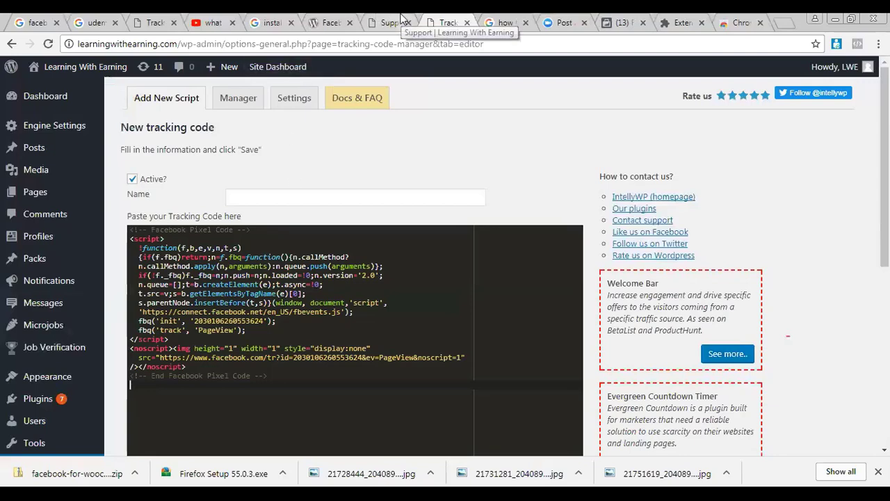
Switch to the Facebook pixel's event setup and turn off the Generate lead and Purchase events
{"action": "left_click", "coordinate": [401, 19]}
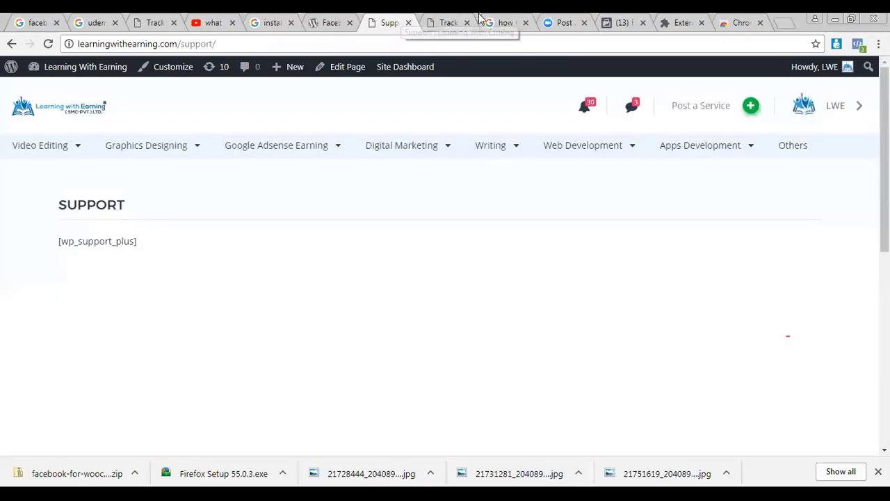
{"action": "left_click", "coordinate": [476, 19]}
{"action": "left_click", "coordinate": [626, 20]}
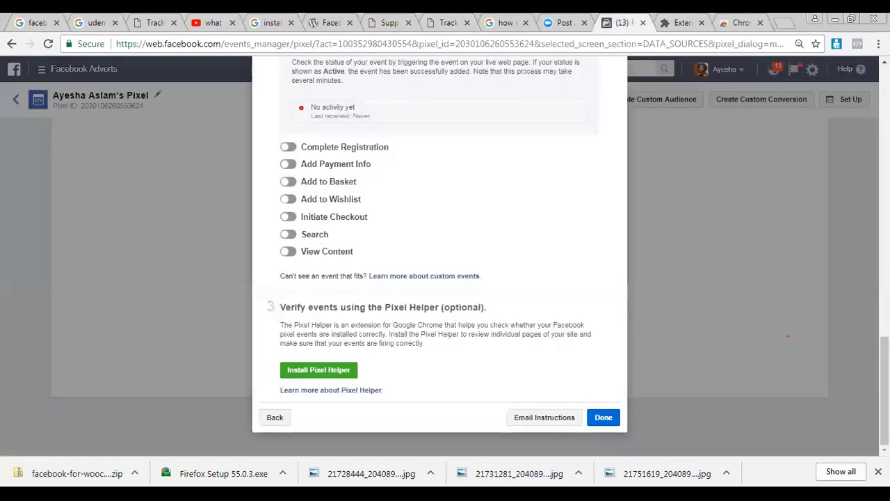
{"action": "scroll", "coordinate": [788, 336], "scroll_direction": "up", "scroll_amount": 5}
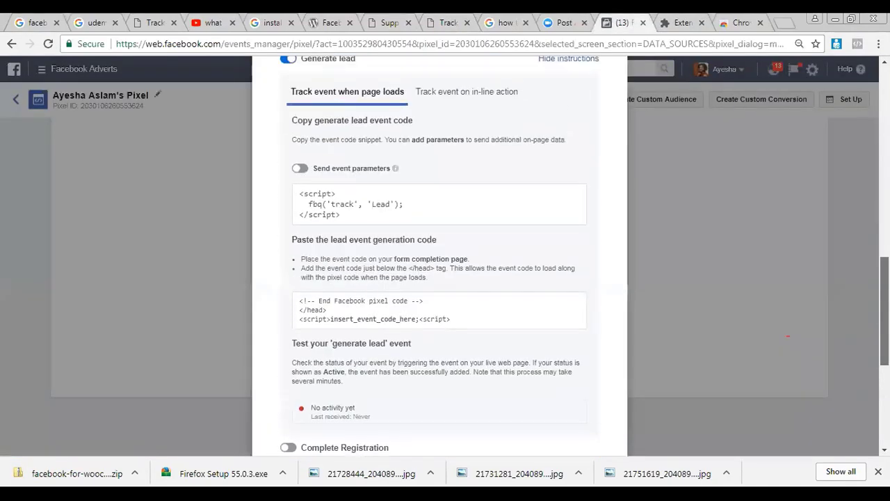
{"action": "scroll", "coordinate": [788, 337], "scroll_direction": "up", "scroll_amount": 1}
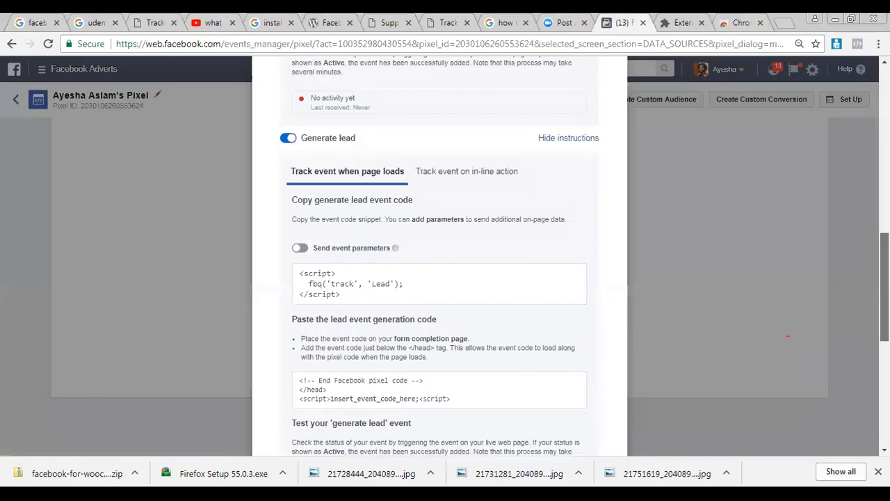
{"action": "scroll", "coordinate": [788, 337], "scroll_direction": "up", "scroll_amount": 2}
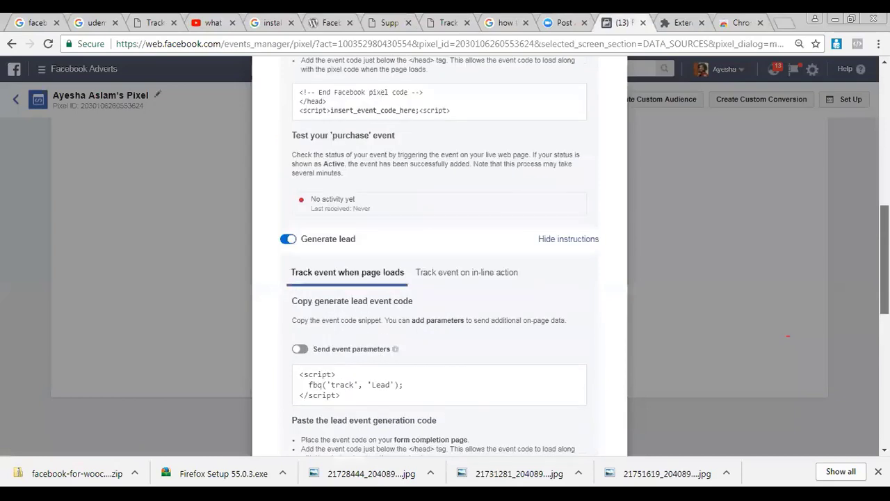
{"action": "left_click", "coordinate": [296, 241]}
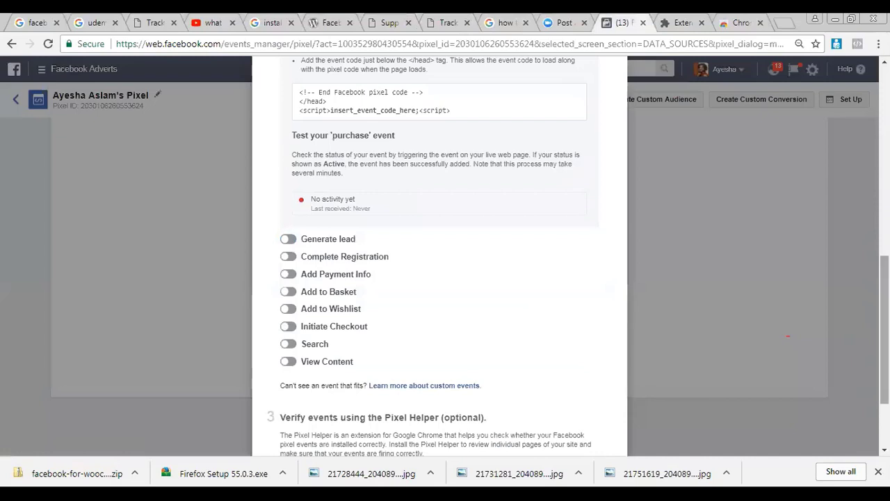
{"action": "scroll", "coordinate": [299, 230], "scroll_direction": "up", "scroll_amount": 4}
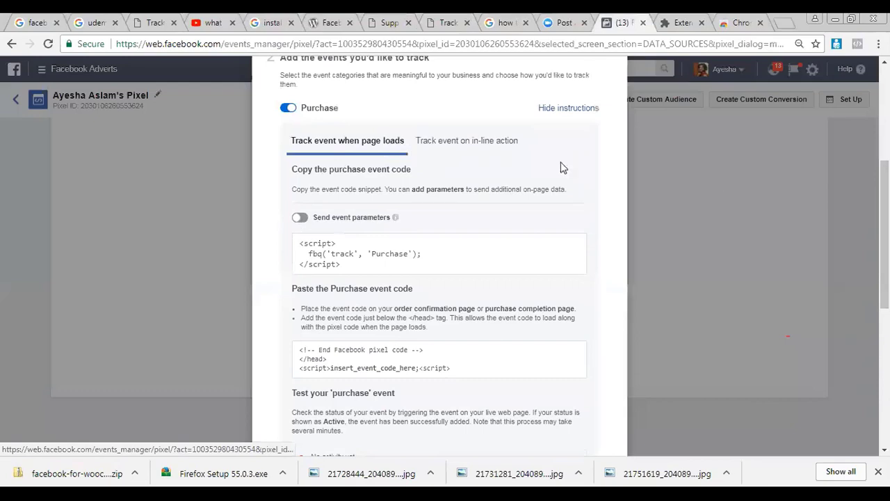
{"action": "scroll", "coordinate": [402, 231], "scroll_direction": "up", "scroll_amount": 3}
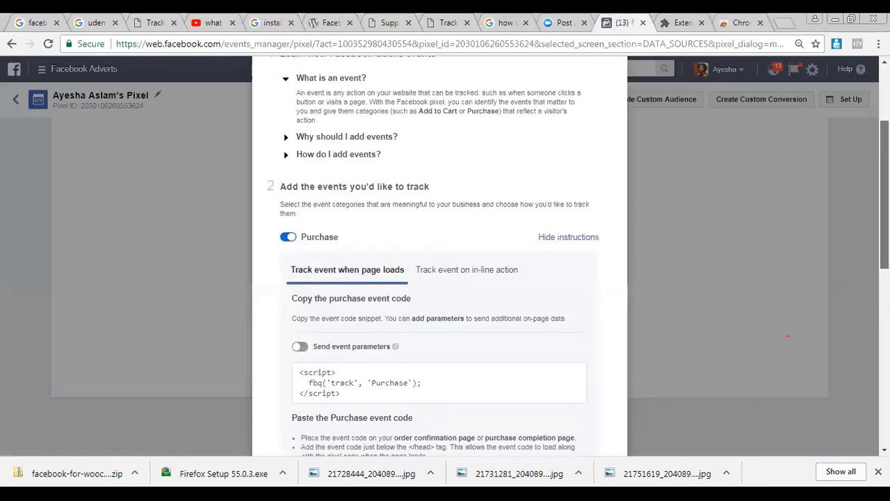
{"action": "left_click", "coordinate": [290, 246]}
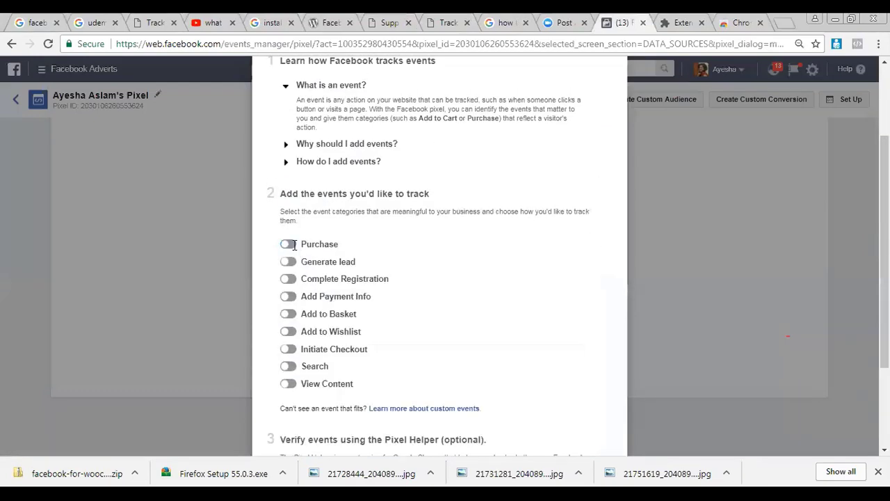
Turn on the Search event to examine its page-load event code, and turn the event off again
{"action": "scroll", "coordinate": [439, 257], "scroll_direction": "up", "scroll_amount": 2}
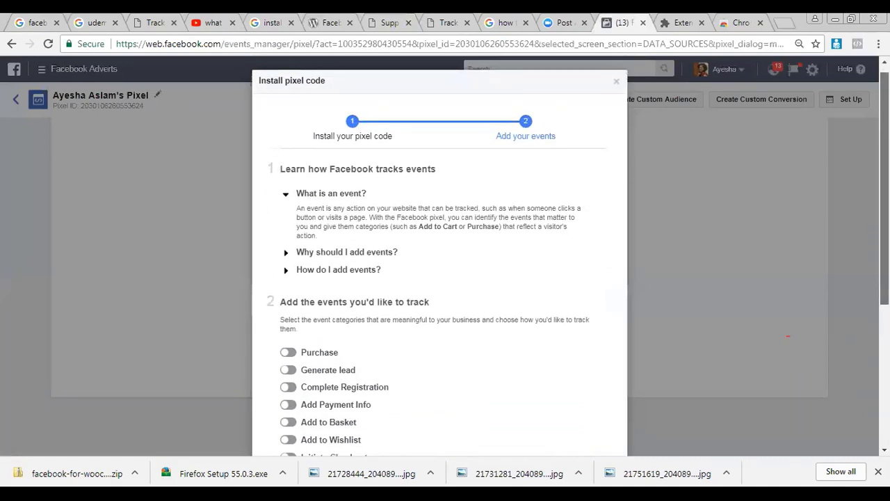
{"action": "scroll", "coordinate": [500, 288], "scroll_direction": "down", "scroll_amount": 2}
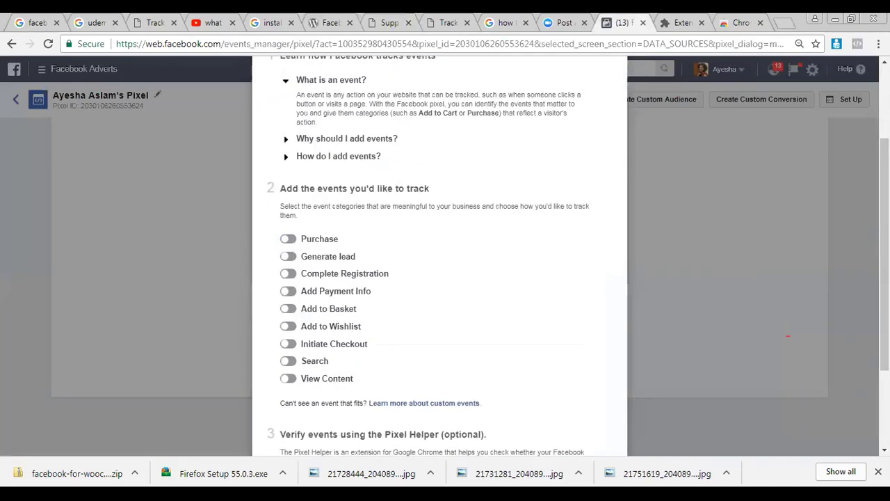
{"action": "left_click", "coordinate": [288, 361]}
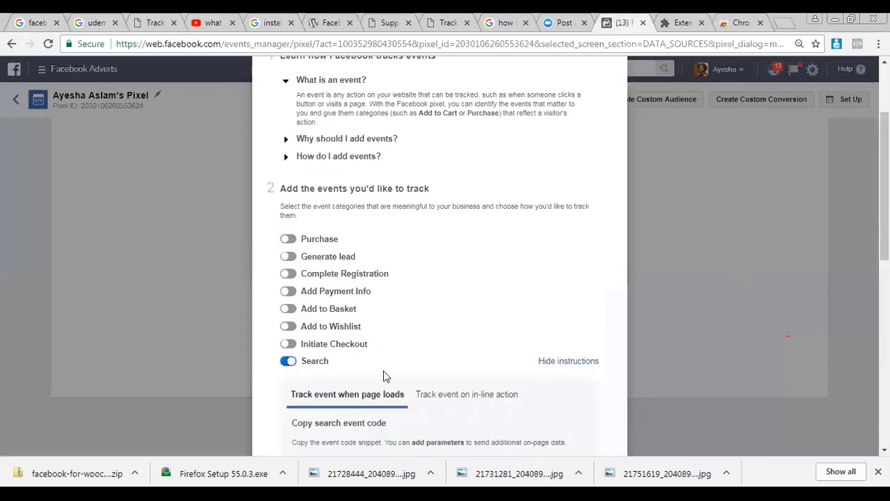
{"action": "left_click_drag", "start_coordinate": [885, 184], "coordinate": [886, 187]}
{"action": "scroll", "coordinate": [424, 250], "scroll_direction": "down", "scroll_amount": 4}
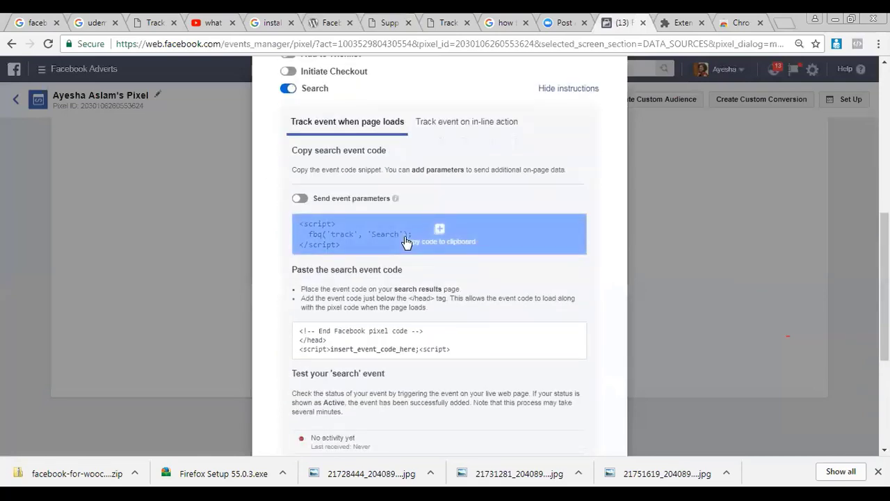
{"action": "scroll", "coordinate": [670, 213], "scroll_direction": "up", "scroll_amount": 1}
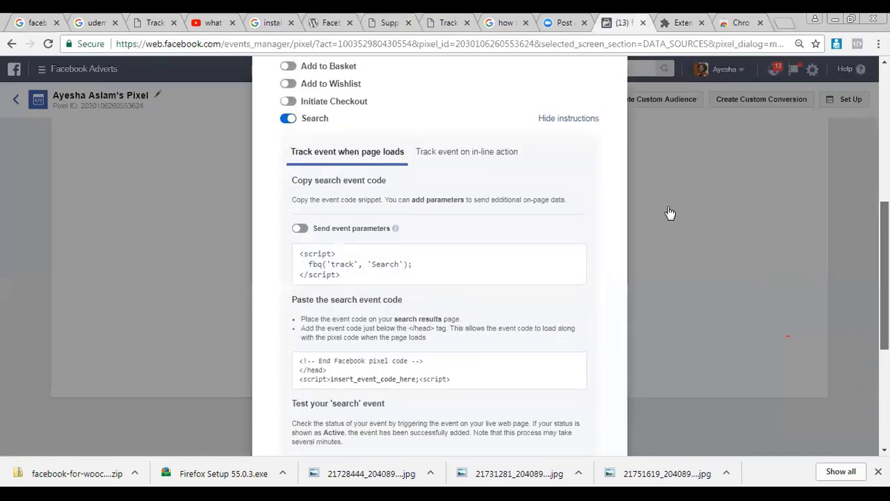
{"action": "scroll", "coordinate": [670, 213], "scroll_direction": "up", "scroll_amount": 1}
{"action": "left_click", "coordinate": [289, 198]}
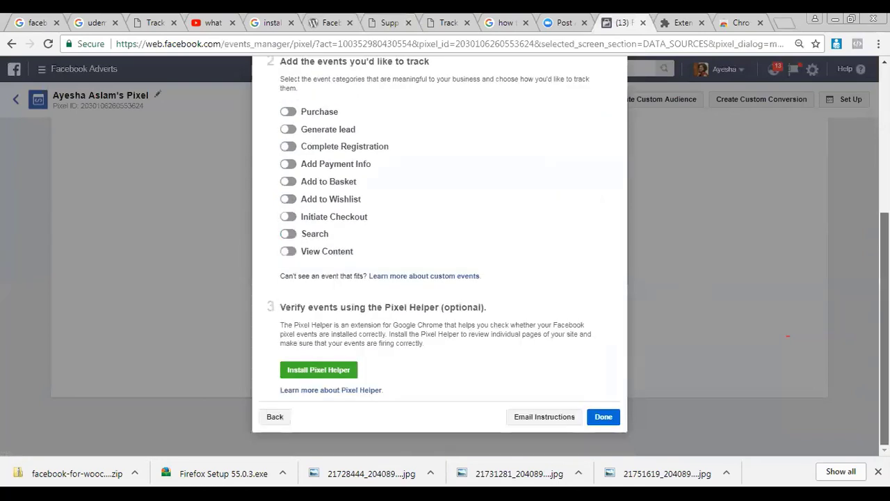
Turn on the Generate lead event and copy its page-load event code to the clipboard
{"action": "scroll", "coordinate": [646, 257], "scroll_direction": "up", "scroll_amount": 2}
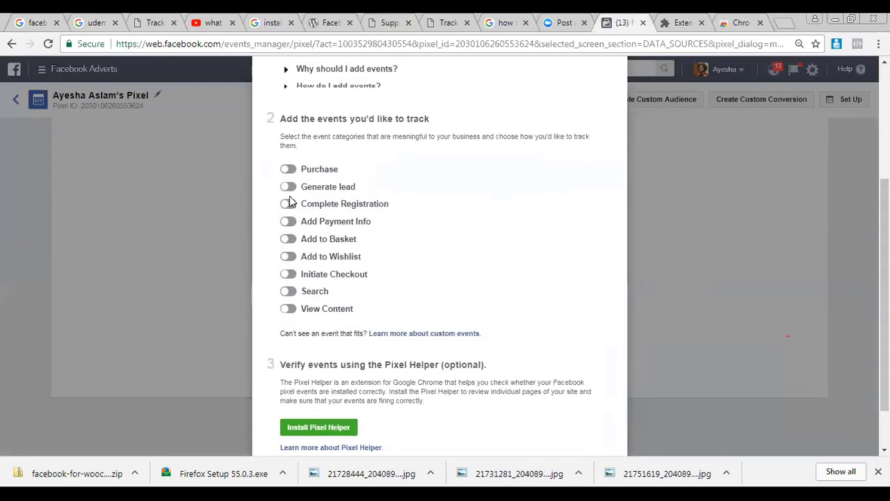
{"action": "left_click", "coordinate": [287, 188]}
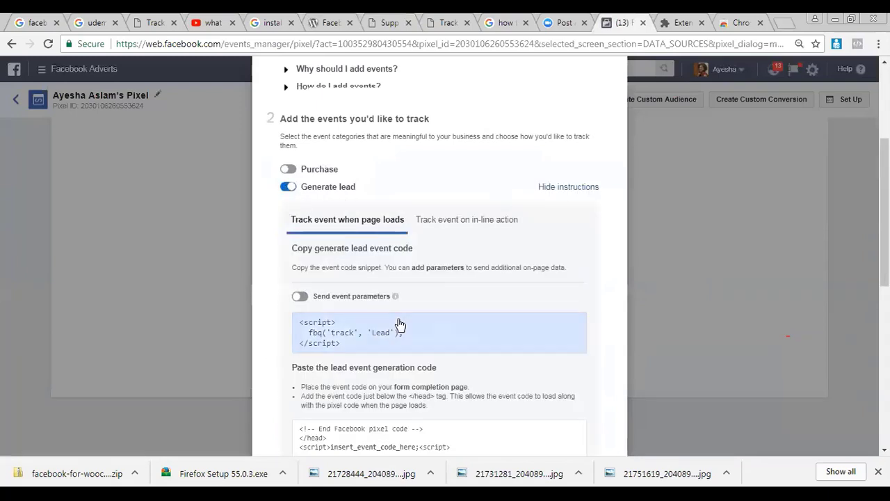
{"action": "mouse_move", "coordinate": [410, 330]}
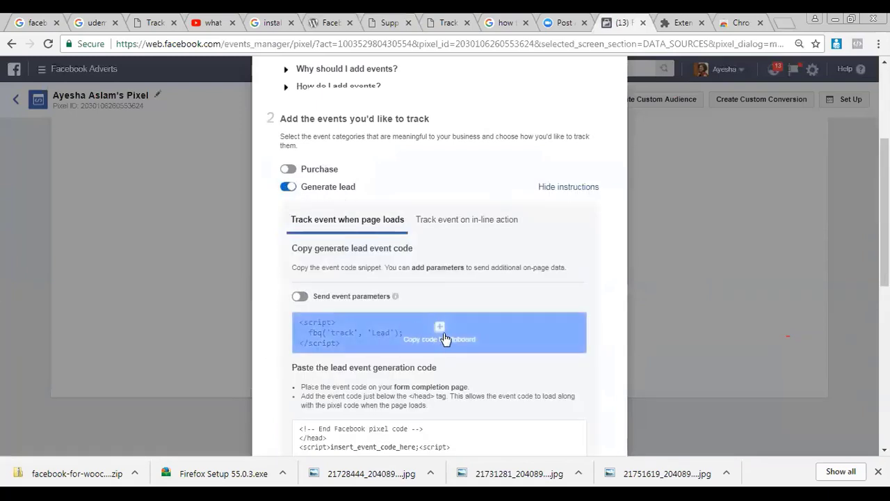
{"action": "left_click", "coordinate": [445, 339]}
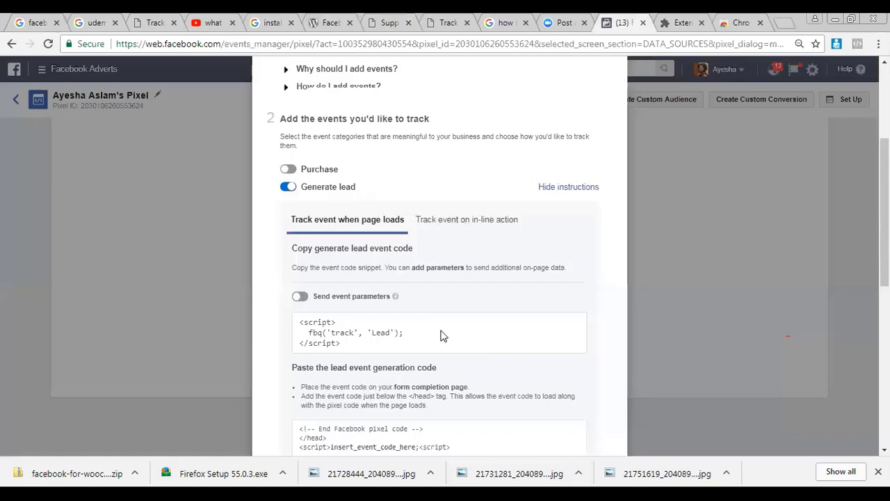
Return to the new tracking code and paste the Lead event code on a new line below the PageView call
{"action": "left_click", "coordinate": [447, 21]}
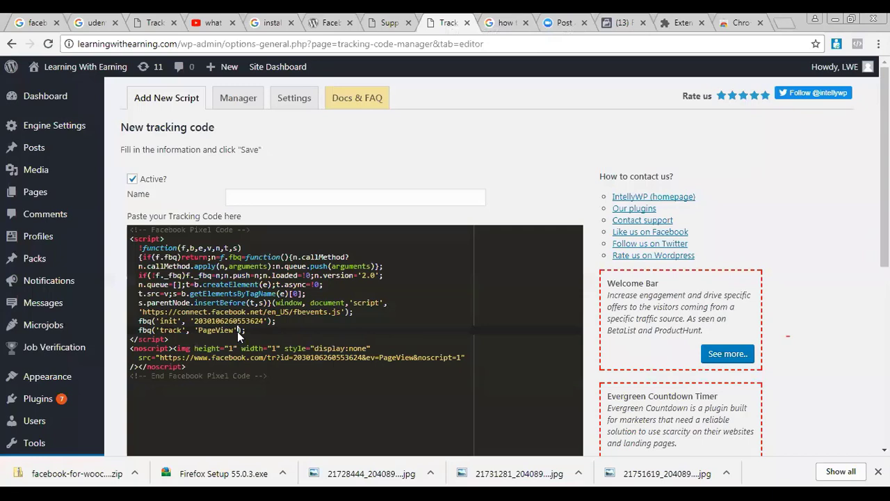
{"action": "left_click", "coordinate": [178, 365]}
{"action": "key", "text": "Up"}
{"action": "key", "text": "Up"}
{"action": "key", "text": "Up"}
{"action": "key", "text": "shift+Left"}
{"action": "key", "text": "shift+Left"}
{"action": "key", "text": "shift+Left"}
{"action": "key", "text": "Home"}
{"action": "key", "text": "Return"}
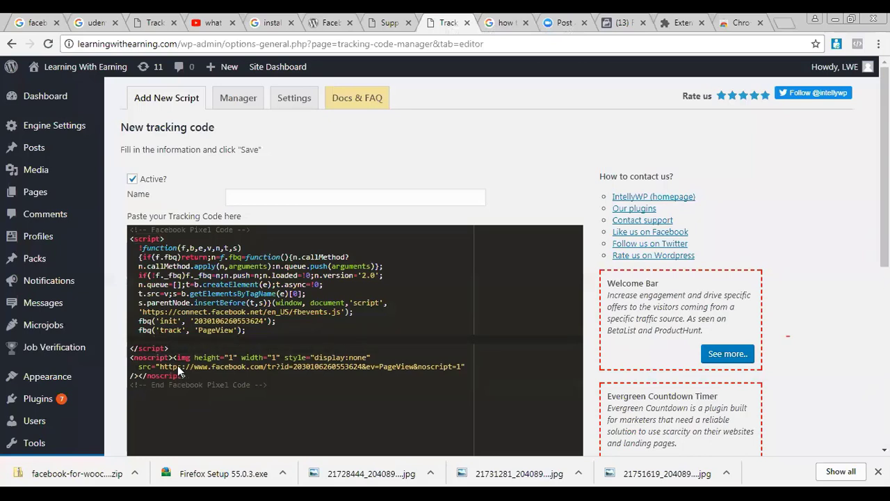
{"action": "key", "text": "ctrl+v"}
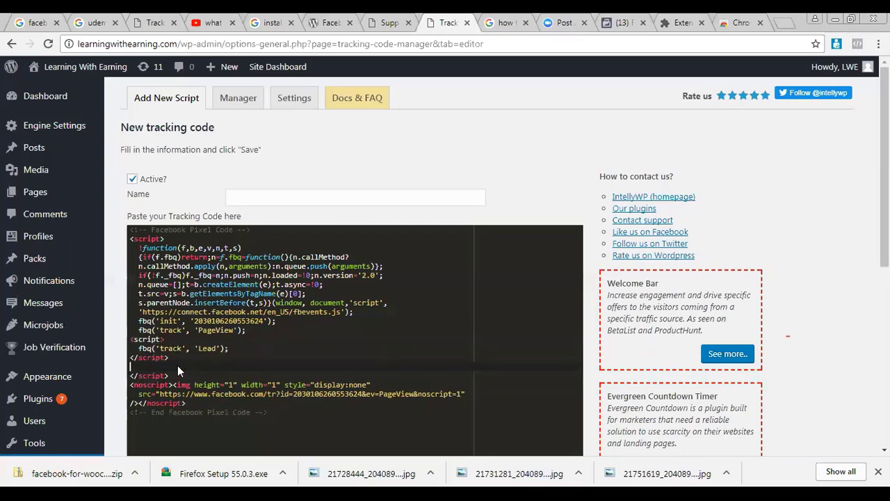
Remove the extra opening and closing script tags and the blank line around the pasted Lead call
{"action": "key", "text": "shift+Down"}
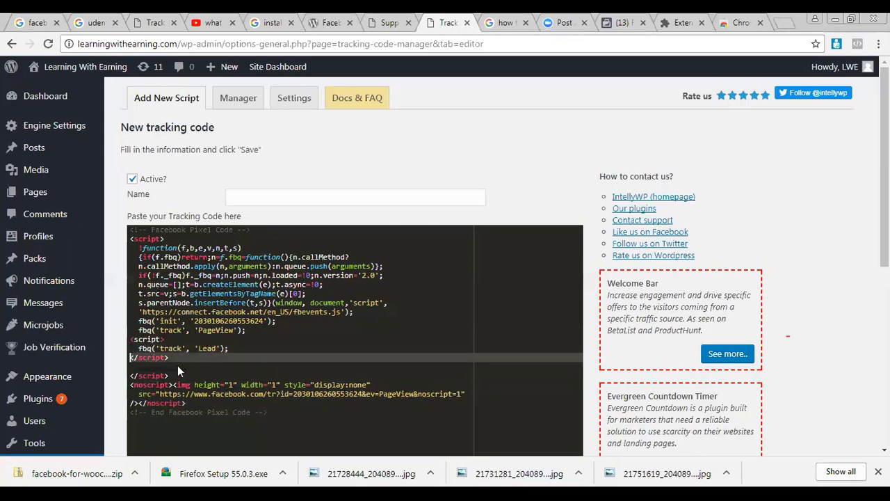
{"action": "key", "text": "BackSpace"}
{"action": "key", "text": "BackSpace"}
{"action": "key", "text": "Up"}
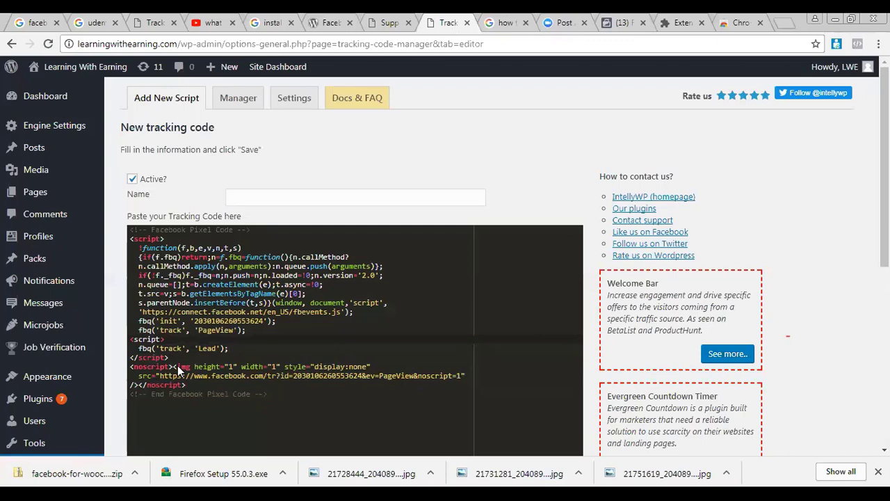
{"action": "key", "text": "BackSpace"}
{"action": "key", "text": "BackSpace"}
{"action": "key", "text": "BackSpace"}
{"action": "key", "text": "BackSpace"}
{"action": "key", "text": "BackSpace"}
{"action": "key", "text": "BackSpace"}
{"action": "key", "text": "BackSpace"}
{"action": "key", "text": "BackSpace"}
{"action": "key", "text": "BackSpace"}
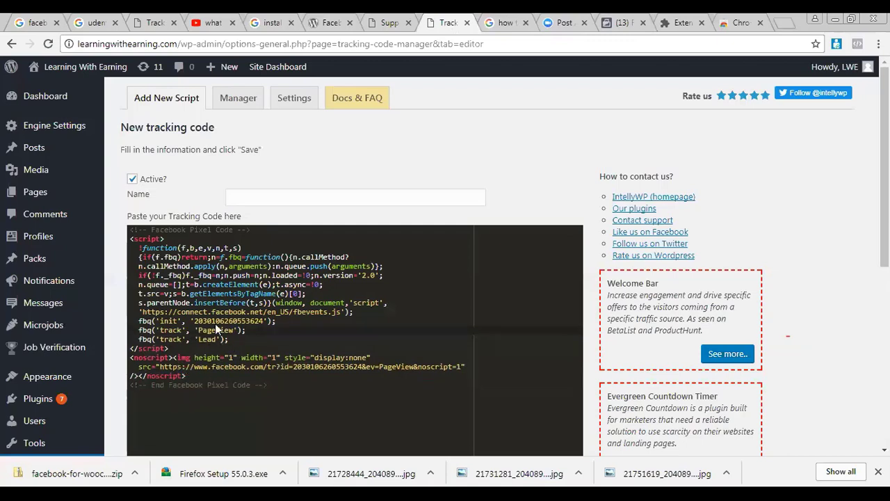
Examine the fbq Lead call in the tracking code, highlighting its event part
{"action": "left_click", "coordinate": [237, 341]}
{"action": "key", "text": "Left"}
{"action": "key", "text": "Left"}
{"action": "key", "text": "Left"}
{"action": "key", "text": "Left"}
{"action": "key", "text": "Left"}
{"action": "key", "text": "Left"}
{"action": "key", "text": "Left"}
{"action": "key", "text": "Left"}
{"action": "left_click_drag", "start_coordinate": [188, 339], "coordinate": [238, 338]}
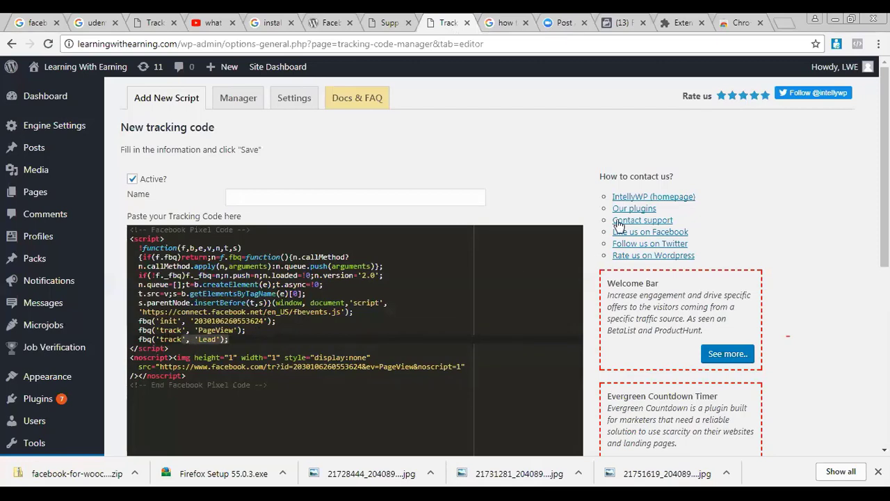
Try to save the new tracking code without entering a name
{"action": "scroll", "coordinate": [633, 208], "scroll_direction": "down", "scroll_amount": 1}
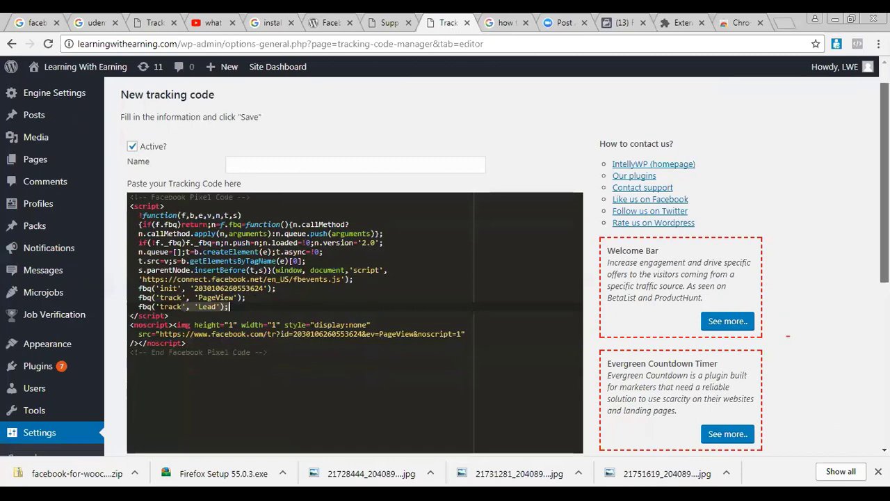
{"action": "scroll", "coordinate": [445, 264], "scroll_direction": "down", "scroll_amount": 2}
{"action": "scroll", "coordinate": [347, 278], "scroll_direction": "down", "scroll_amount": 3}
{"action": "left_click", "coordinate": [143, 401]}
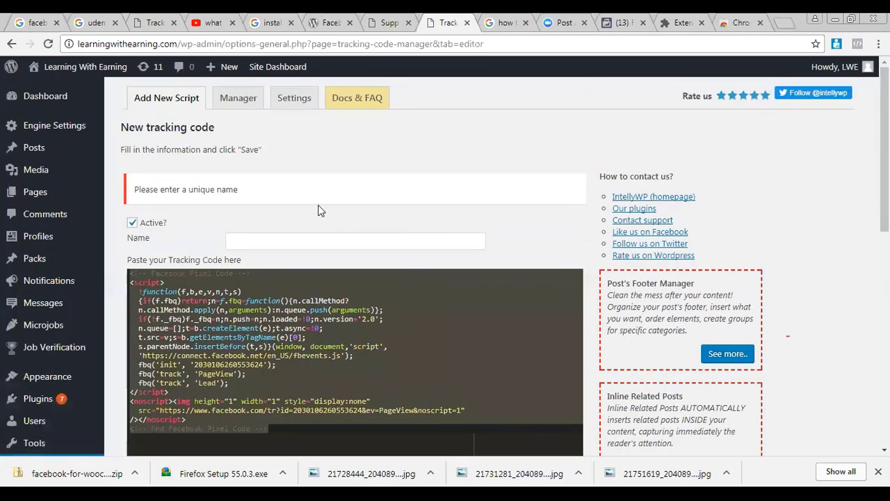
Name the new tracking code "pixel conversion for lead"
{"action": "left_click", "coordinate": [312, 235]}
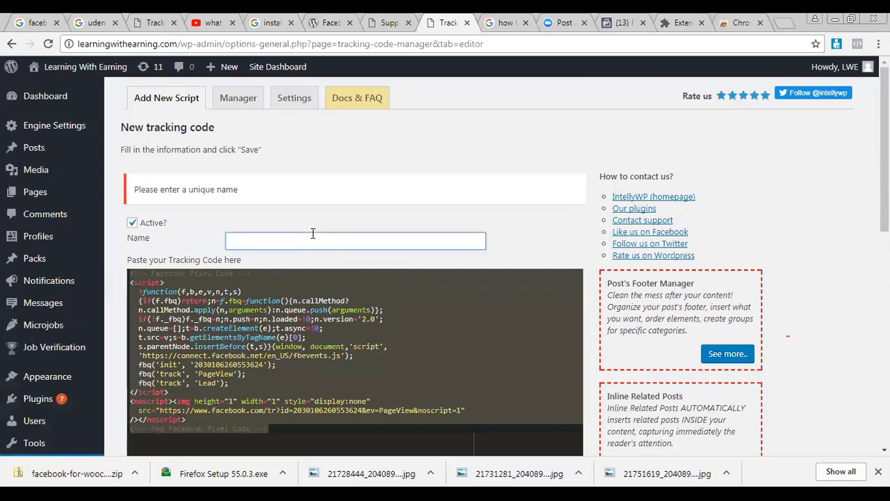
{"action": "type", "text": "pixel conversion for lead"}
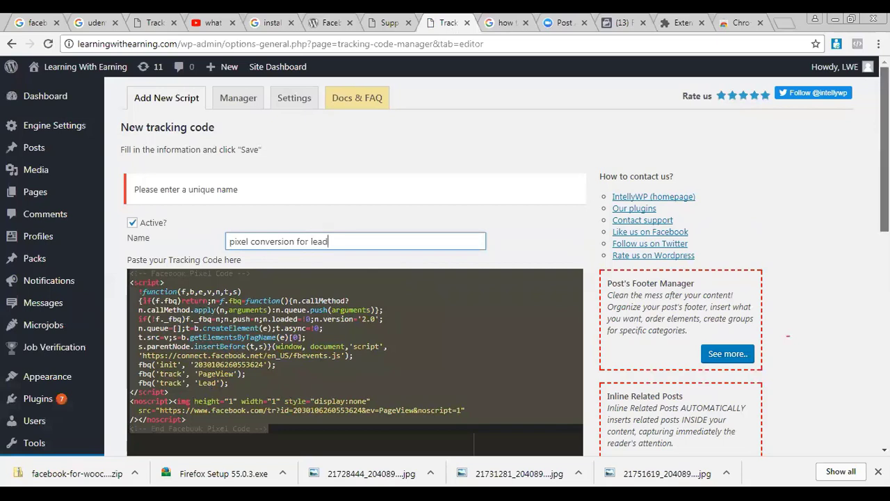
{"action": "scroll", "coordinate": [445, 265], "scroll_direction": "down", "scroll_amount": 2}
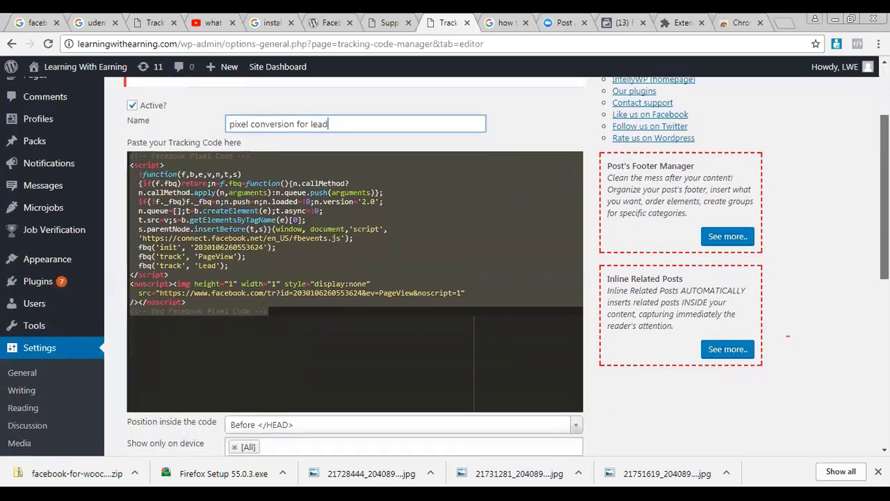
Restrict the tracking code to specific pages or posts, include posts "page", and remove the [All] entry from the included pages
{"action": "left_click_drag", "start_coordinate": [885, 195], "coordinate": [884, 323]}
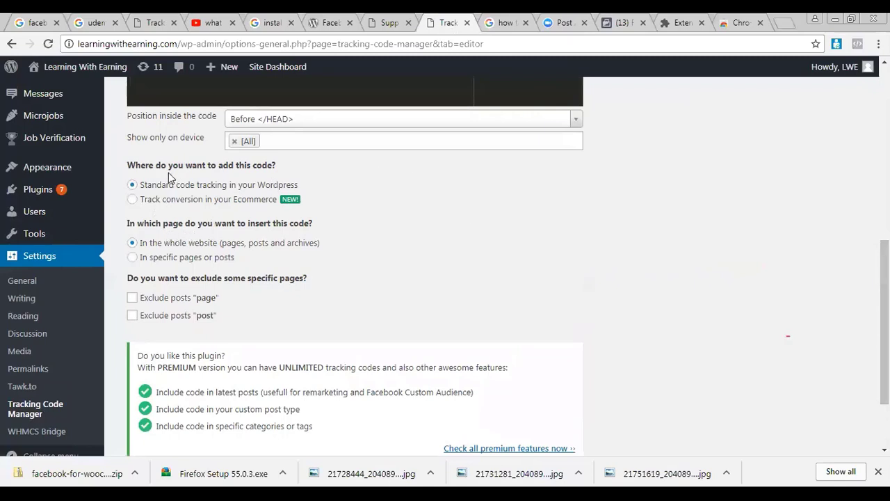
{"action": "left_click", "coordinate": [132, 243]}
{"action": "left_click", "coordinate": [184, 260]}
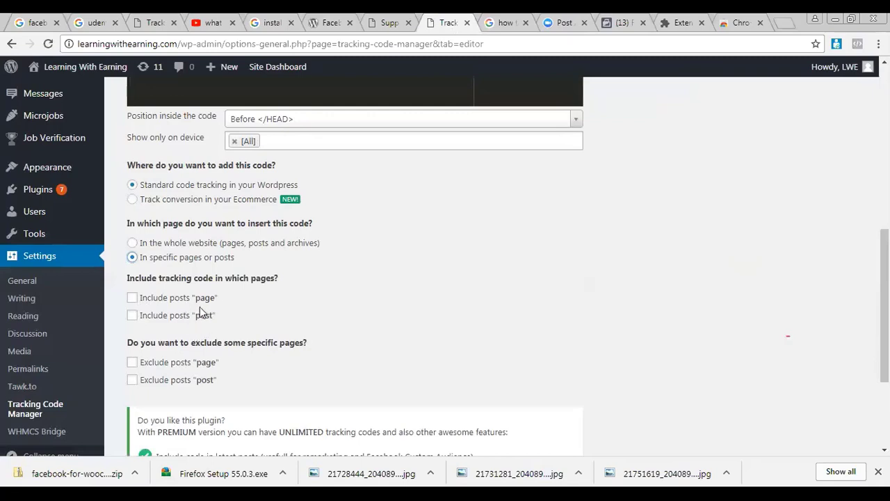
{"action": "left_click", "coordinate": [132, 299]}
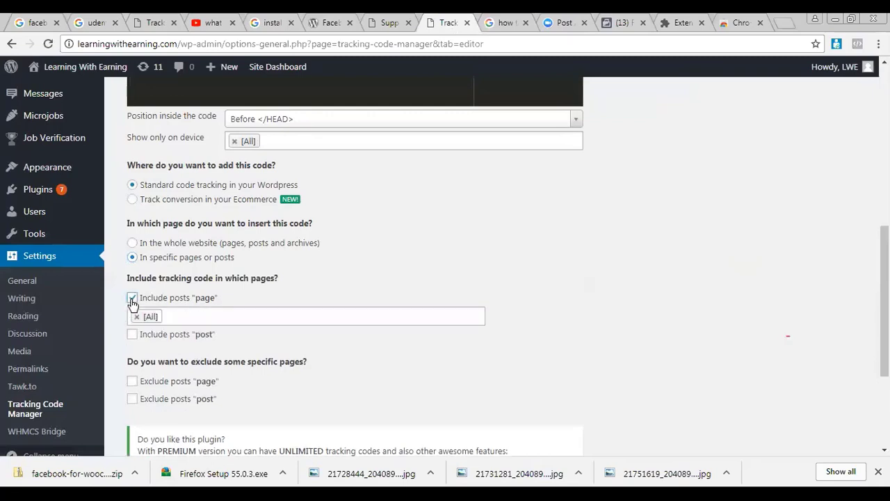
{"action": "left_click", "coordinate": [136, 317]}
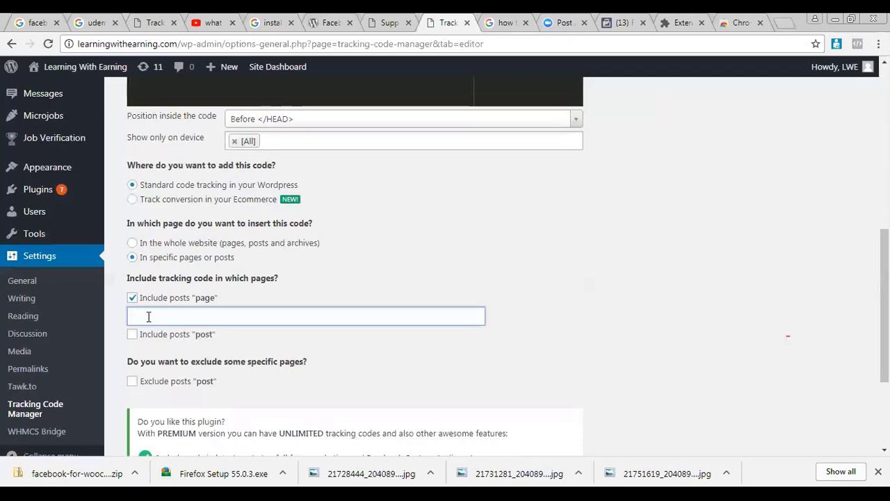
Browse the list of site pages that can be included for the tracking code
{"action": "left_click", "coordinate": [150, 317]}
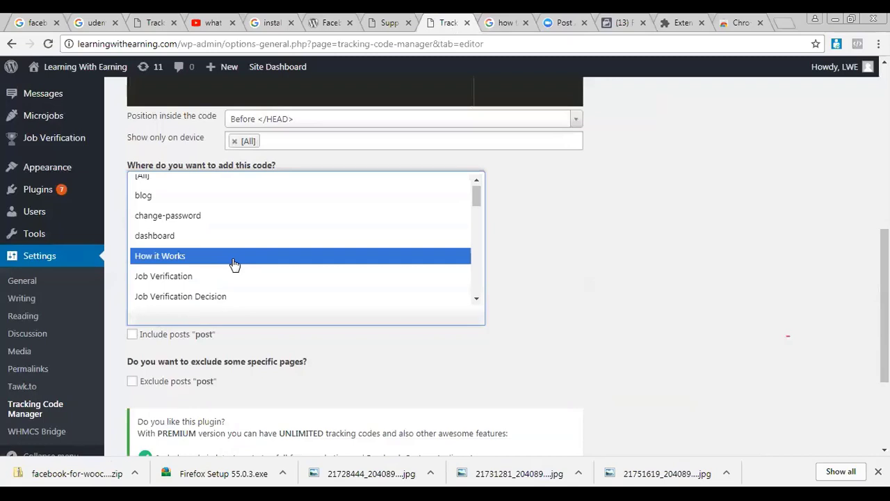
{"action": "key", "text": "Up"}
{"action": "key", "text": "Up"}
{"action": "key", "text": "Up"}
{"action": "key", "text": "Up"}
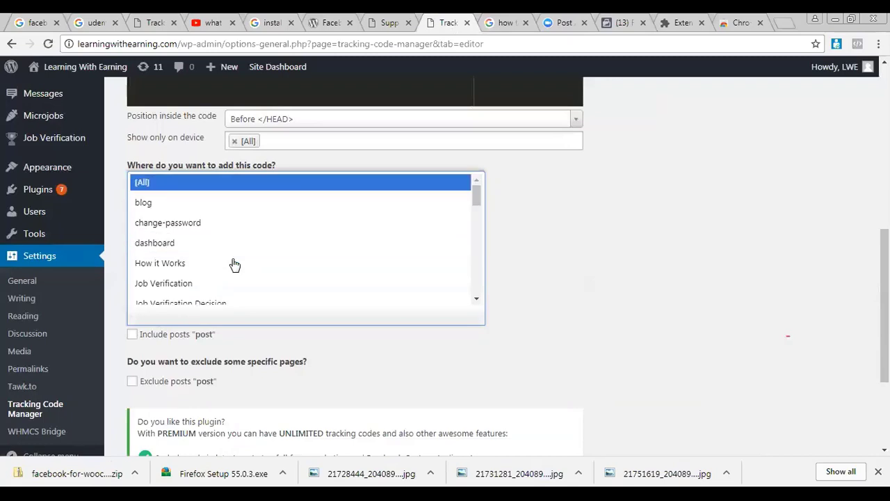
{"action": "key", "text": "Down"}
{"action": "key", "text": "Down"}
{"action": "key", "text": "Down"}
{"action": "key", "text": "Down"}
{"action": "key", "text": "Down"}
{"action": "key", "text": "Down"}
{"action": "key", "text": "Down"}
{"action": "key", "text": "Down"}
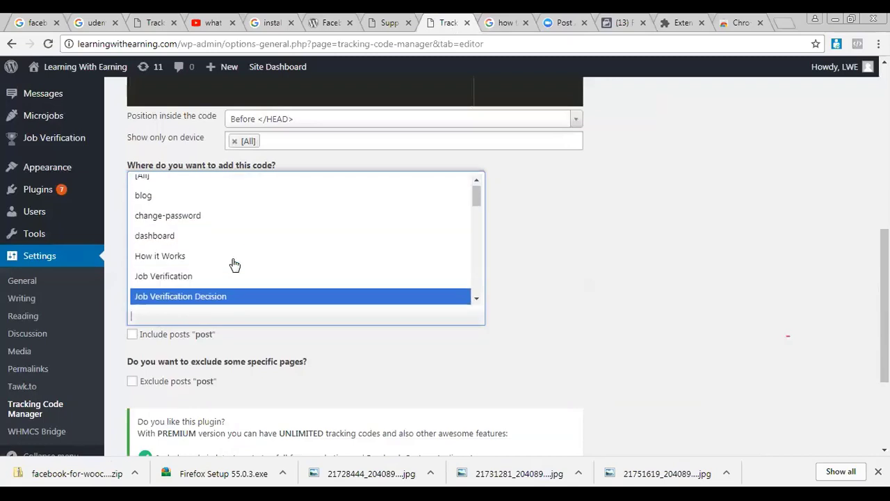
{"action": "key", "text": "Down"}
{"action": "key", "text": "Down"}
{"action": "key", "text": "Down"}
{"action": "key", "text": "Down"}
{"action": "key", "text": "Down"}
{"action": "key", "text": "Down"}
{"action": "key", "text": "Down"}
{"action": "key", "text": "Down"}
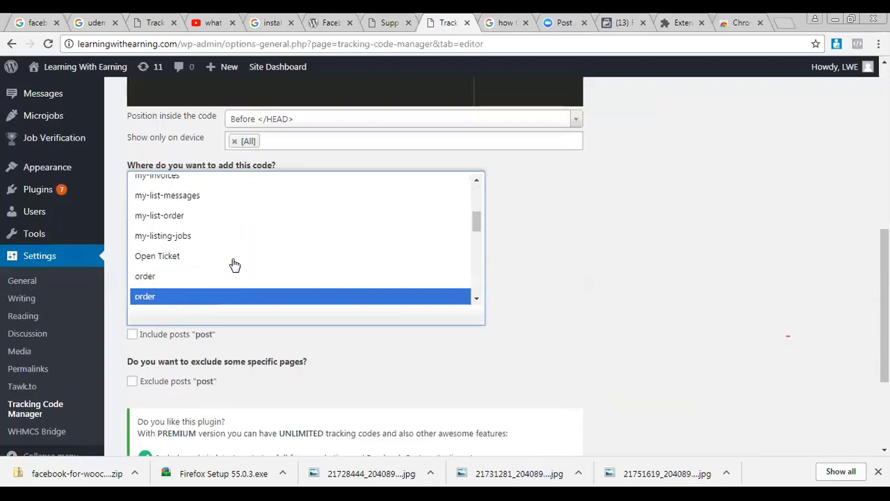
{"action": "key", "text": "Down"}
{"action": "key", "text": "Down"}
{"action": "key", "text": "Down"}
{"action": "key", "text": "Down"}
{"action": "key", "text": "Up"}
{"action": "key", "text": "Up"}
{"action": "key", "text": "Up"}
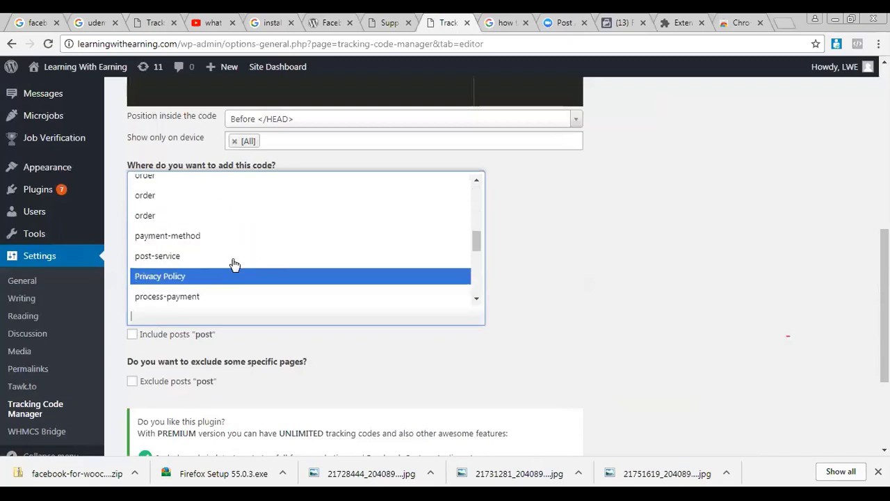
{"action": "key", "text": "Up"}
{"action": "key", "text": "Up"}
{"action": "key", "text": "Up"}
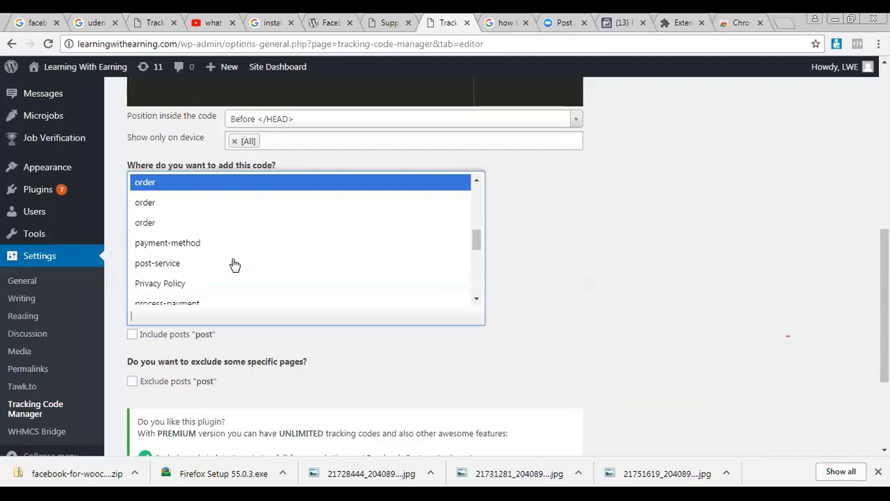
{"action": "key", "text": "Up"}
{"action": "key", "text": "Up"}
{"action": "key", "text": "Up"}
{"action": "key", "text": "Up"}
{"action": "key", "text": "Up"}
{"action": "key", "text": "Up"}
{"action": "key", "text": "Up"}
{"action": "key", "text": "Up"}
{"action": "key", "text": "Up"}
{"action": "key", "text": "Up"}
{"action": "key", "text": "Up"}
{"action": "key", "text": "Up"}
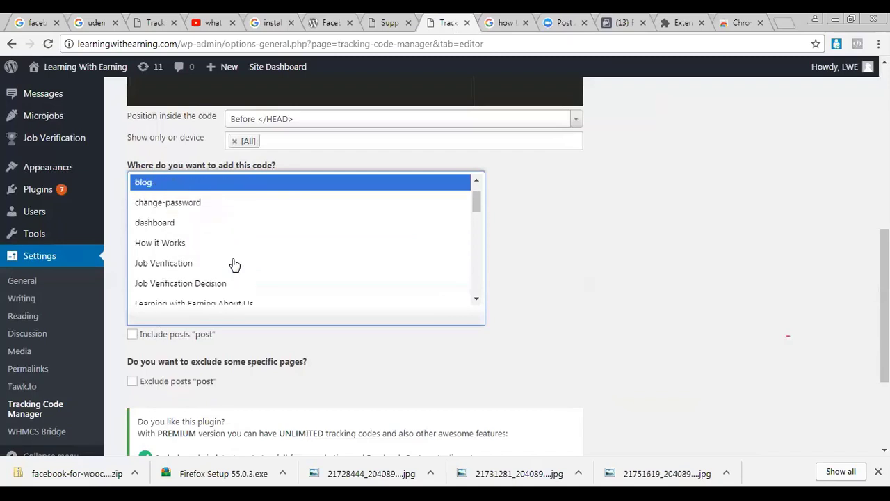
{"action": "key", "text": "Up"}
{"action": "key", "text": "Down"}
{"action": "key", "text": "Up"}
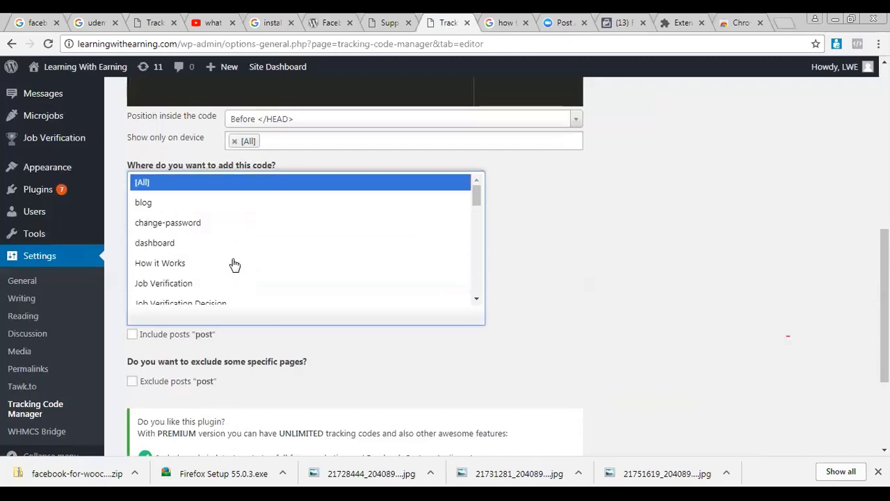
{"action": "key", "text": "Down"}
{"action": "key", "text": "Down"}
{"action": "key", "text": "Down"}
{"action": "key", "text": "Down"}
{"action": "key", "text": "Down"}
{"action": "key", "text": "Down"}
{"action": "key", "text": "Down"}
{"action": "key", "text": "Down"}
{"action": "key", "text": "Down"}
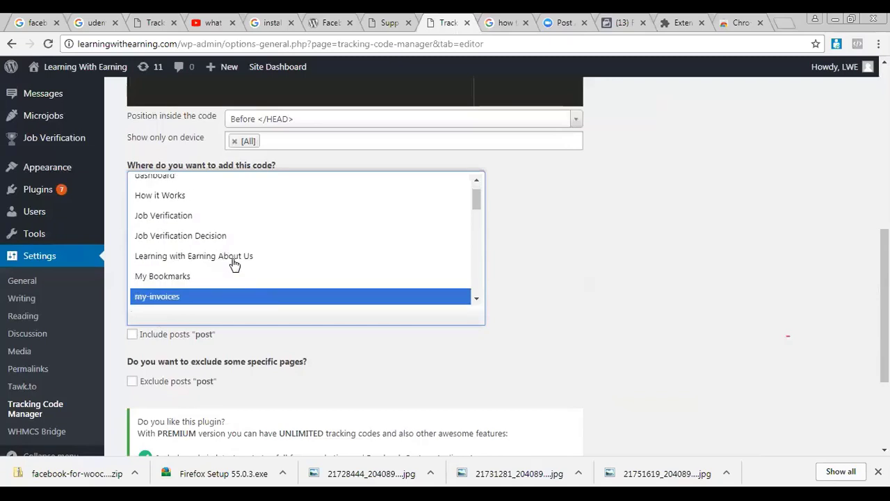
{"action": "key", "text": "Down"}
{"action": "key", "text": "Down"}
{"action": "key", "text": "Down"}
{"action": "key", "text": "Down"}
{"action": "key", "text": "Down"}
{"action": "key", "text": "Down"}
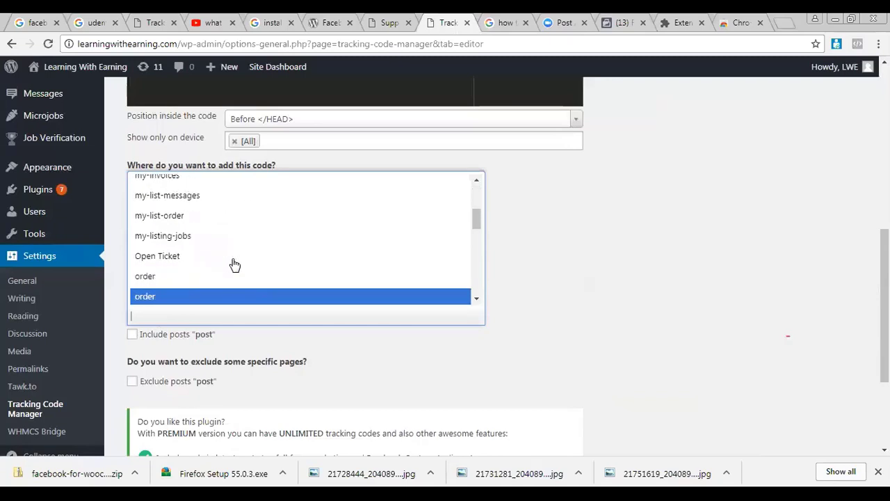
{"action": "key", "text": "Down"}
{"action": "key", "text": "Down"}
{"action": "key", "text": "Down"}
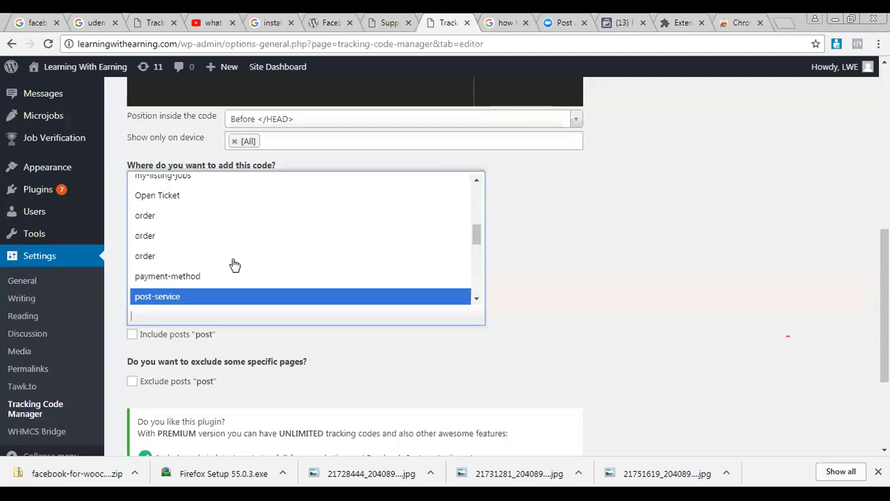
Find the Support page among the available pages and add it as the page that includes the tracking code
{"action": "left_click", "coordinate": [476, 298]}
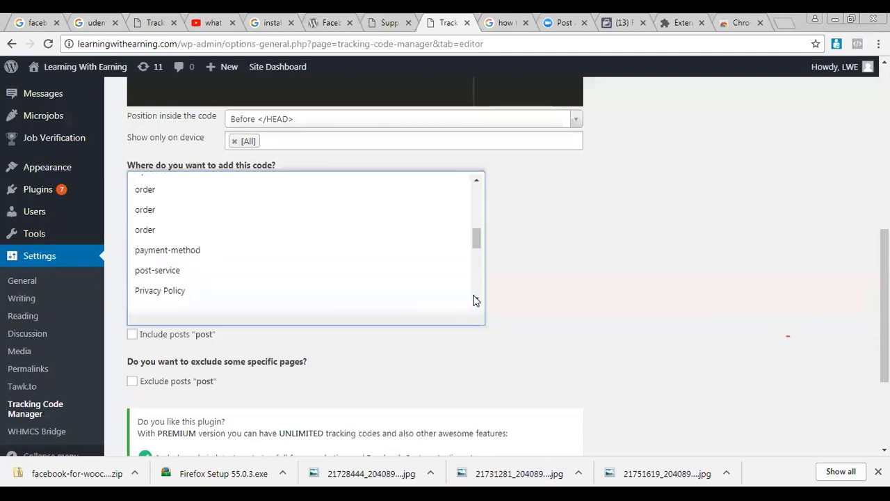
{"action": "scroll", "coordinate": [476, 299], "scroll_direction": "down", "scroll_amount": 2}
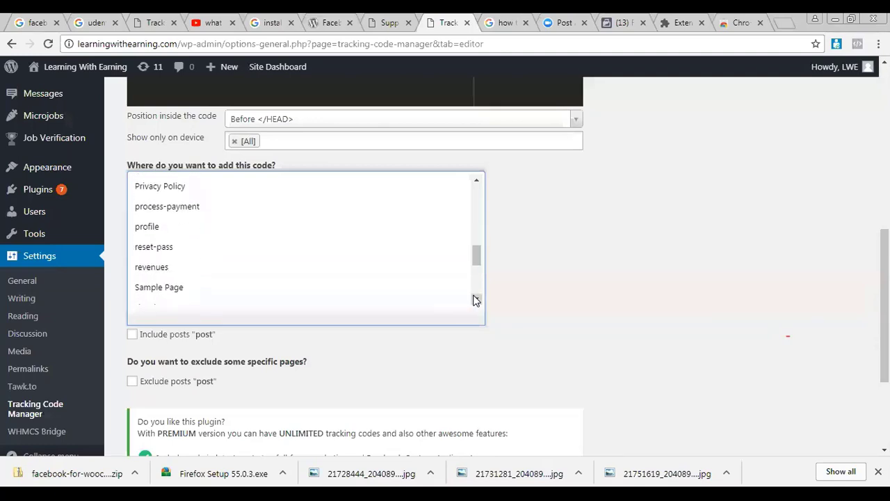
{"action": "left_click", "coordinate": [476, 298]}
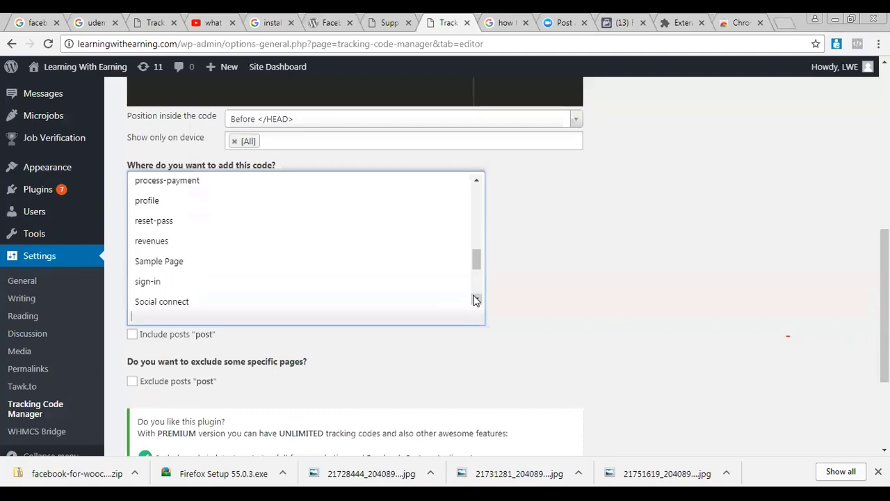
{"action": "scroll", "coordinate": [475, 299], "scroll_direction": "down", "scroll_amount": 3}
{"action": "scroll", "coordinate": [476, 300], "scroll_direction": "down", "scroll_amount": 1}
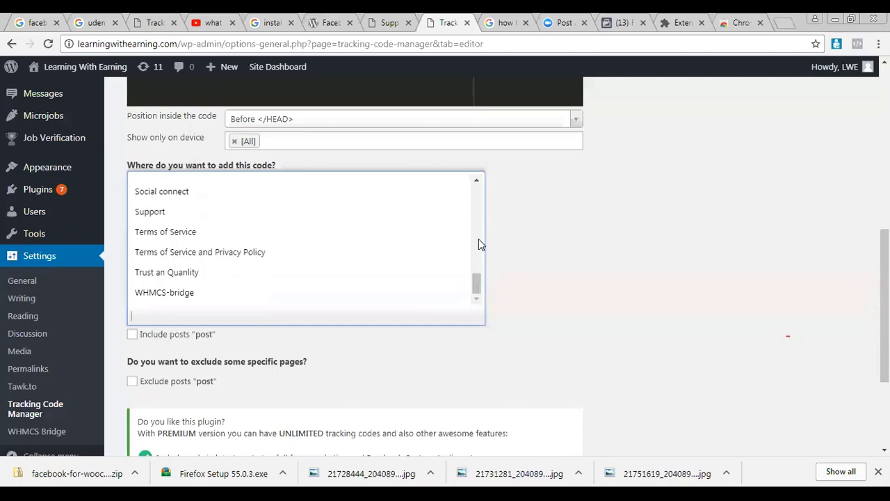
{"action": "left_click", "coordinate": [473, 185]}
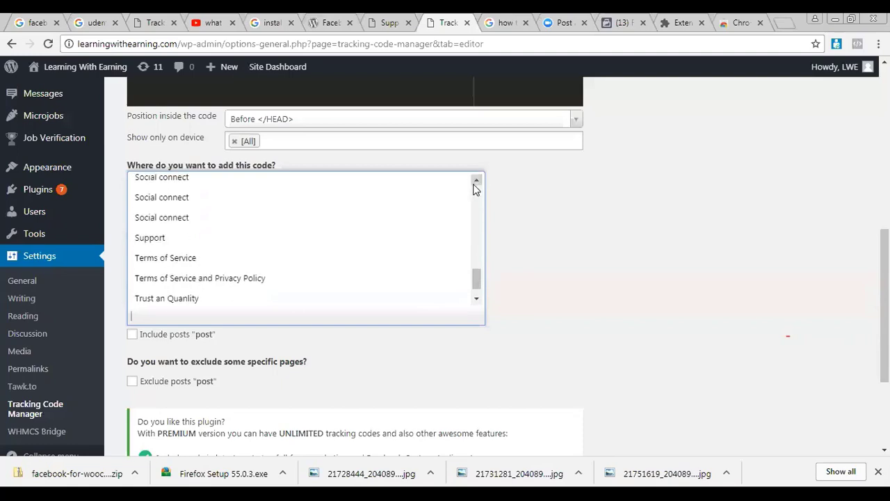
{"action": "left_click", "coordinate": [474, 185]}
{"action": "left_click", "coordinate": [474, 185]}
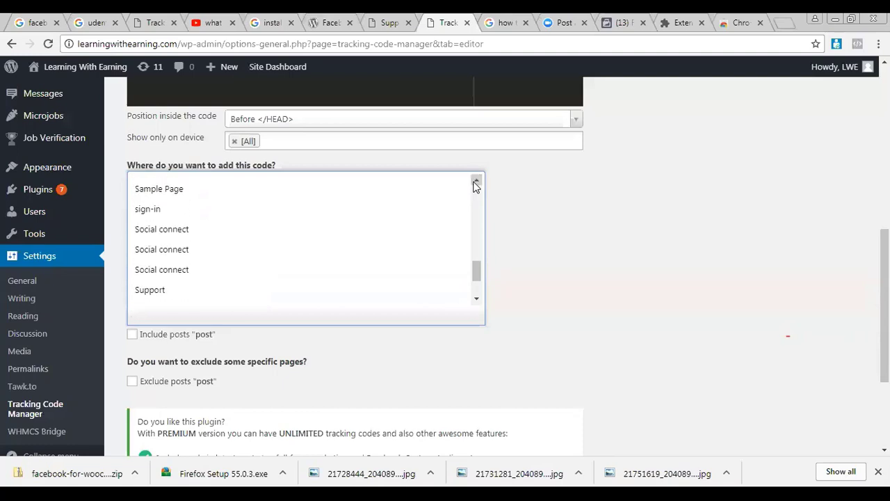
{"action": "left_click", "coordinate": [474, 186]}
{"action": "left_click", "coordinate": [474, 185]}
{"action": "left_click", "coordinate": [474, 185]}
{"action": "left_click", "coordinate": [473, 185]}
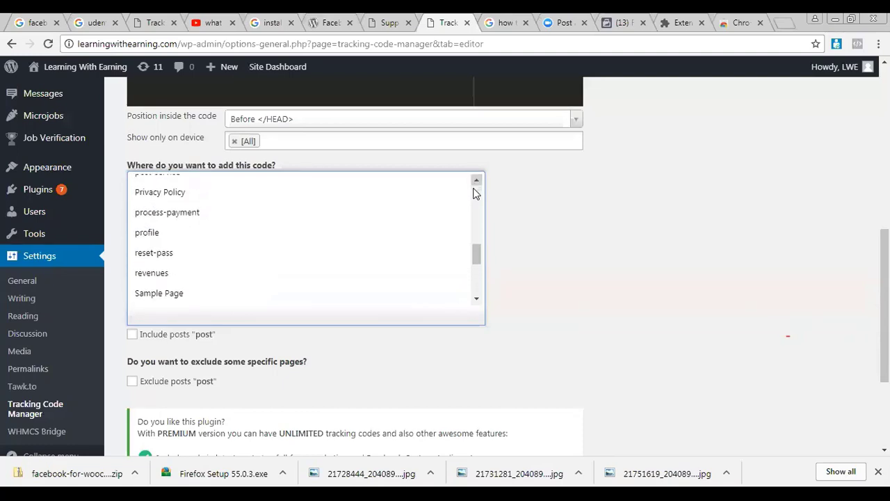
{"action": "left_click", "coordinate": [477, 300]}
{"action": "left_click", "coordinate": [477, 300]}
{"action": "left_click", "coordinate": [477, 300]}
{"action": "left_click", "coordinate": [477, 300]}
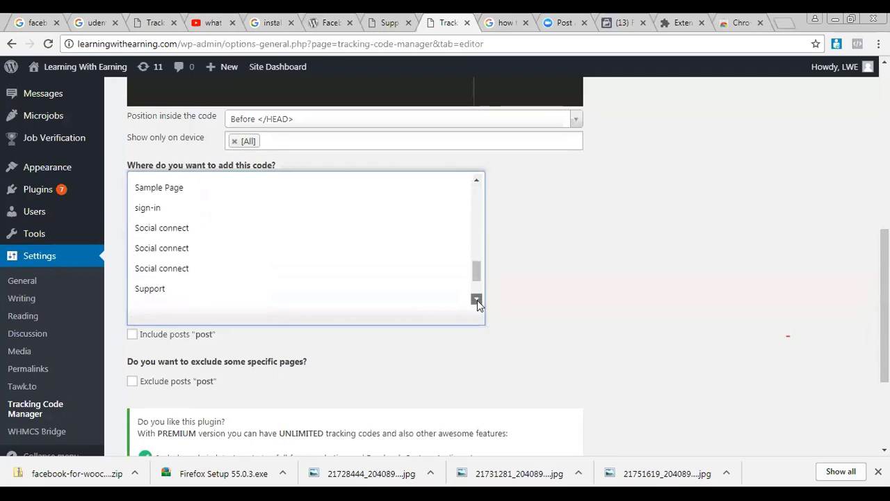
{"action": "left_click", "coordinate": [477, 300]}
{"action": "left_click", "coordinate": [477, 300]}
{"action": "left_click", "coordinate": [477, 300]}
{"action": "left_click", "coordinate": [217, 218]}
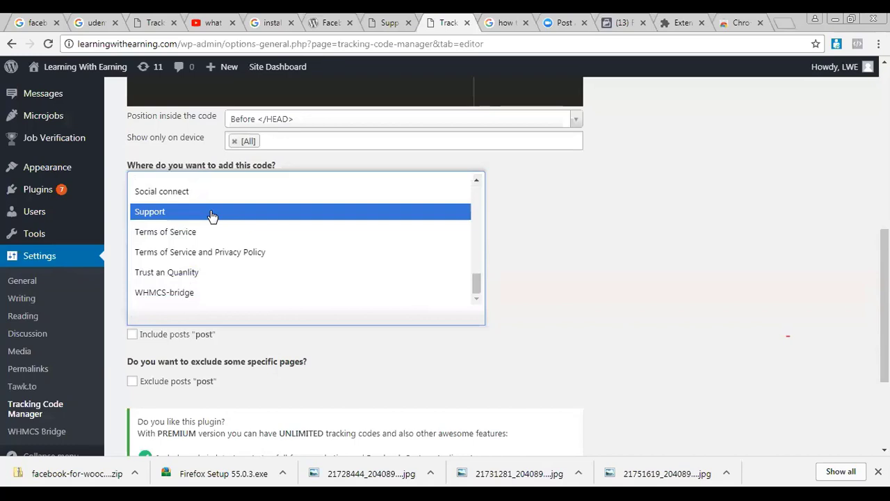
{"action": "left_click", "coordinate": [211, 213]}
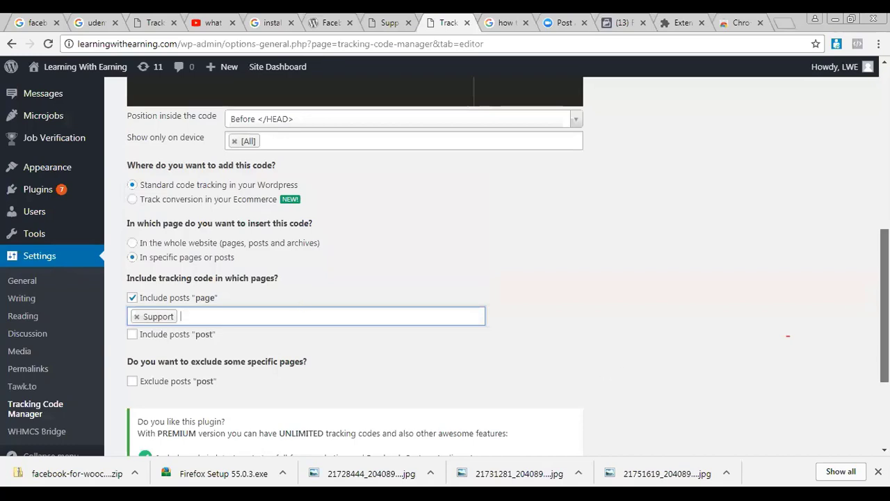
Save the new tracking code and dismiss the sticky note covering the page
{"action": "left_click_drag", "start_coordinate": [885, 306], "coordinate": [885, 369]}
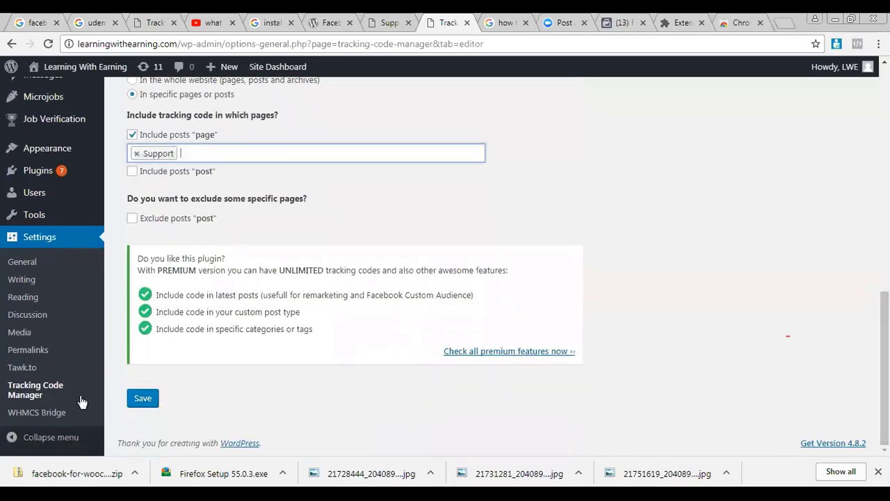
{"action": "left_click", "coordinate": [151, 404]}
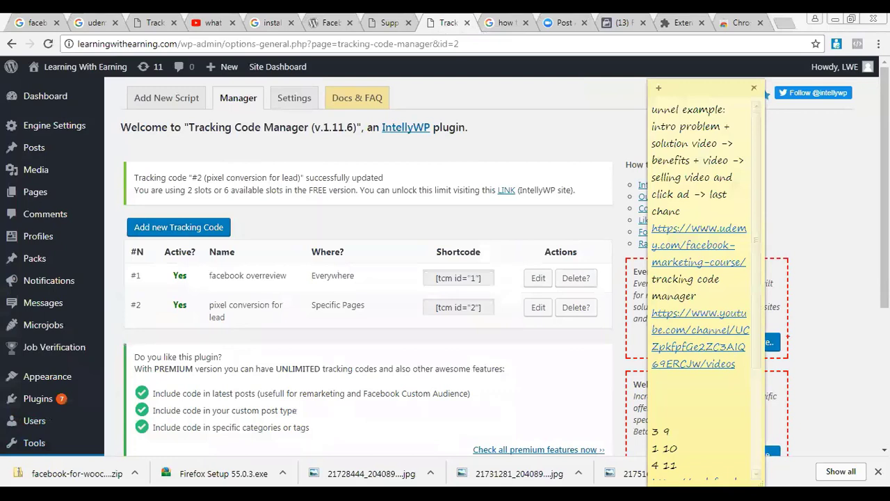
{"action": "left_click", "coordinate": [546, 132]}
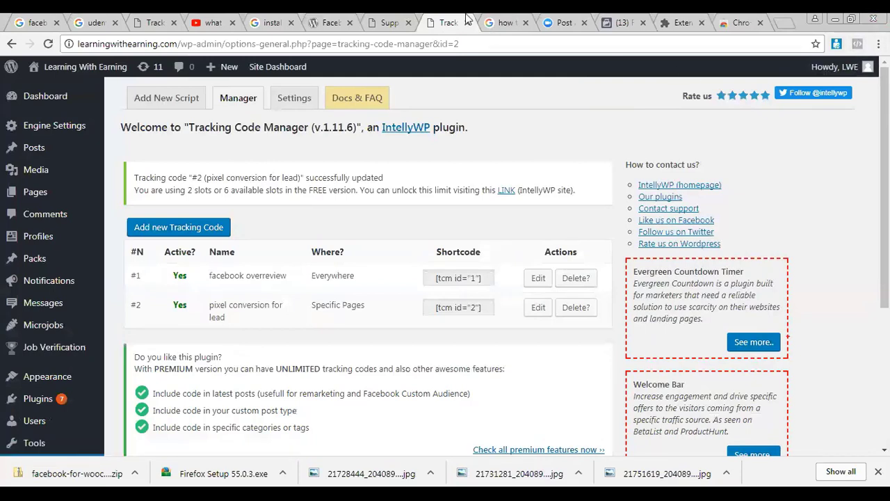
Return to the website's Support page and open the site's home page from its logo
{"action": "left_click", "coordinate": [507, 22]}
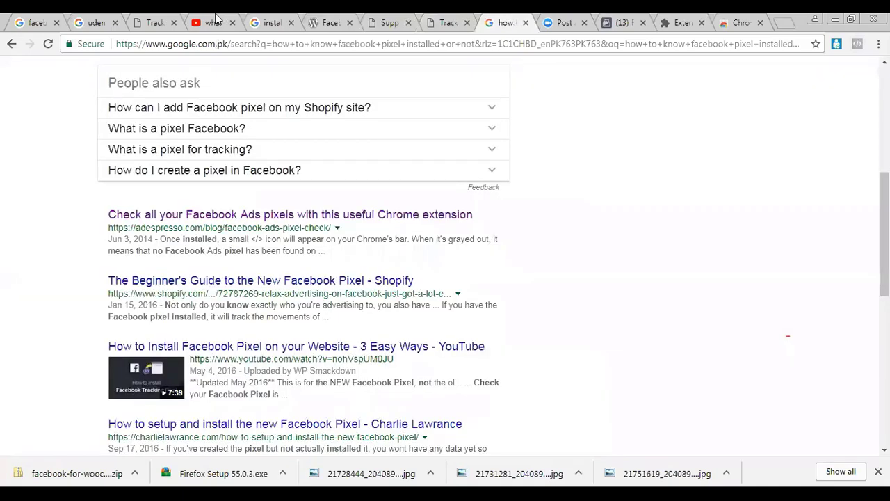
{"action": "left_click", "coordinate": [272, 22]}
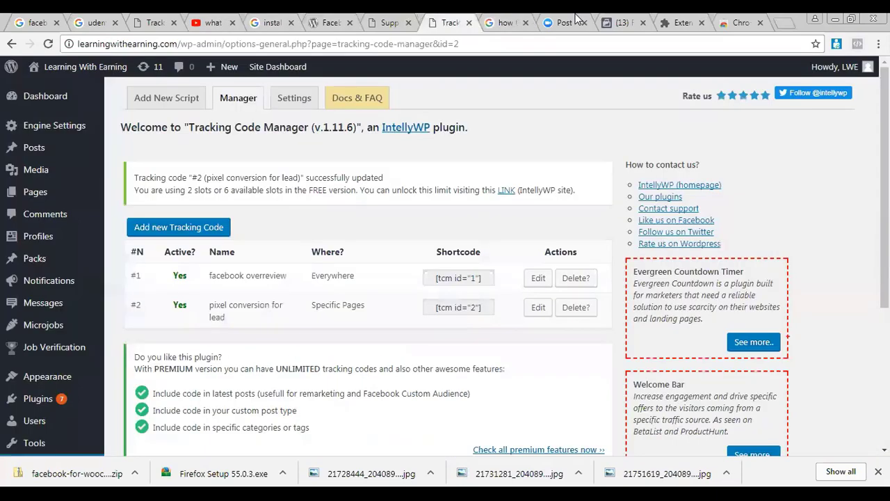
{"action": "left_click", "coordinate": [742, 22]}
{"action": "left_click", "coordinate": [389, 22]}
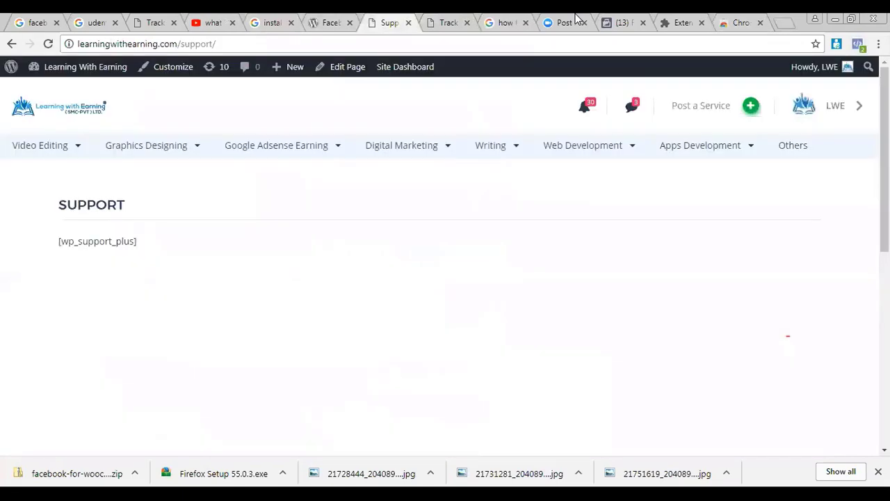
{"action": "left_click", "coordinate": [60, 110]}
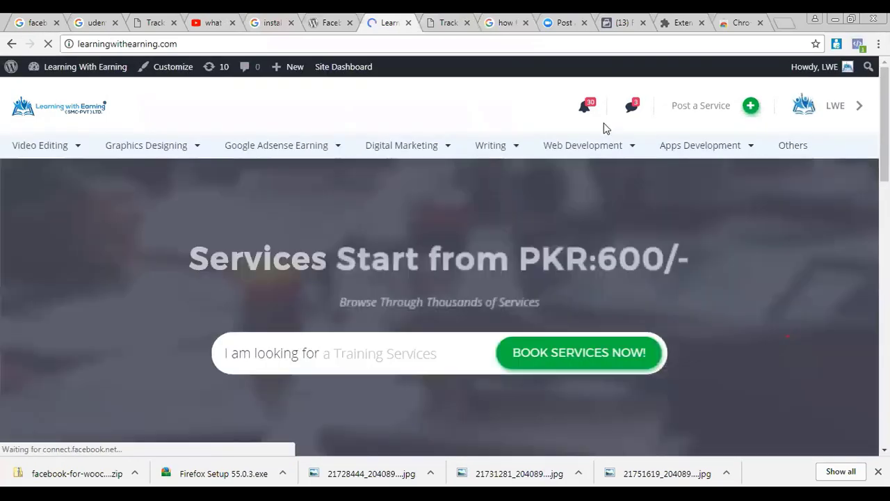
Open the Support page from the footer links of the site's home page to check its pixels
{"action": "mouse_move", "coordinate": [817, 66]}
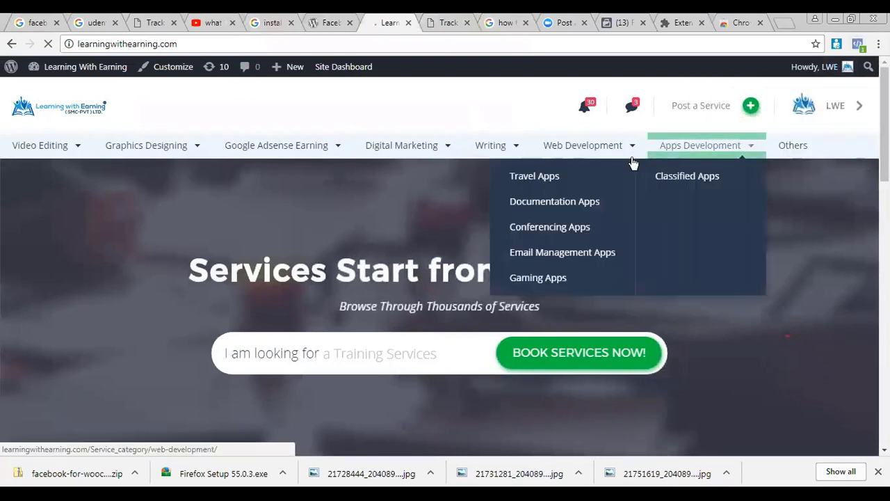
{"action": "mouse_move", "coordinate": [629, 147]}
{"action": "mouse_move", "coordinate": [703, 146]}
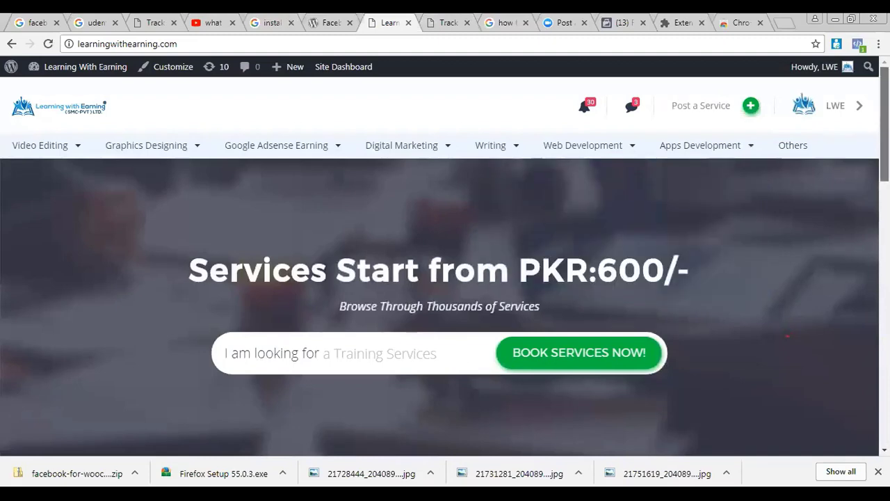
{"action": "scroll", "coordinate": [787, 337], "scroll_direction": "down", "scroll_amount": 1}
{"action": "scroll", "coordinate": [788, 336], "scroll_direction": "down", "scroll_amount": 1}
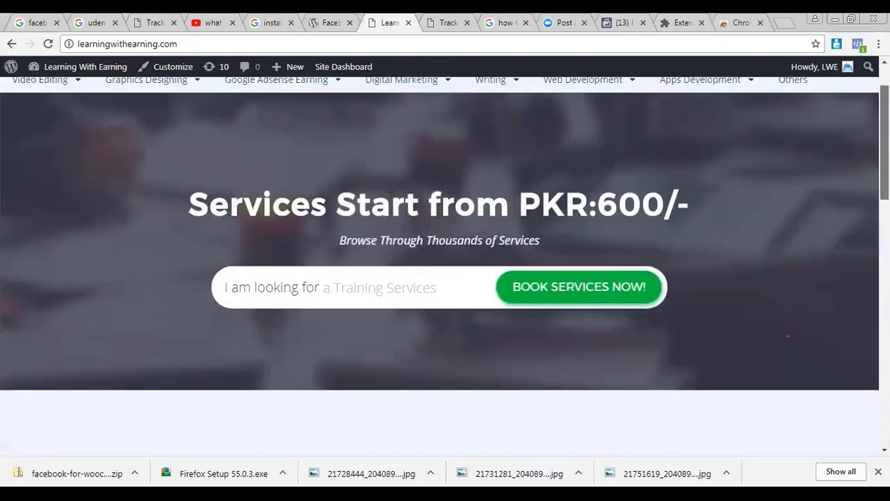
{"action": "scroll", "coordinate": [306, 361], "scroll_direction": "down", "scroll_amount": 10}
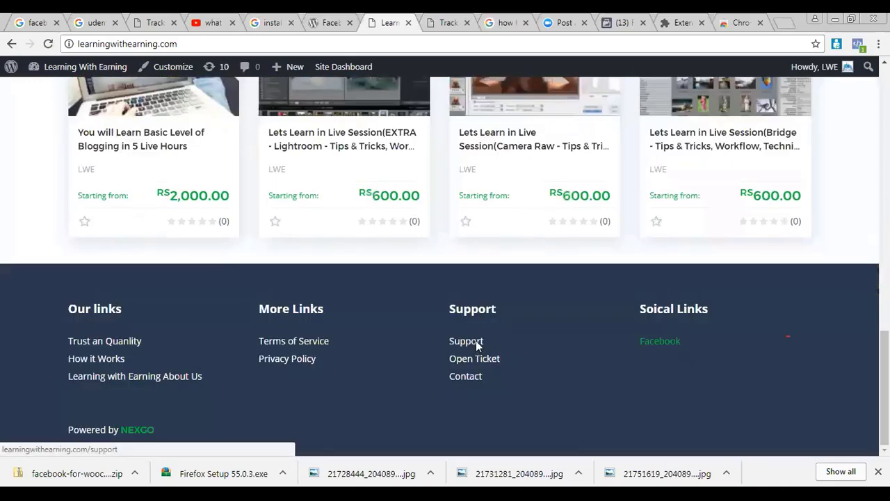
{"action": "left_click", "coordinate": [476, 343]}
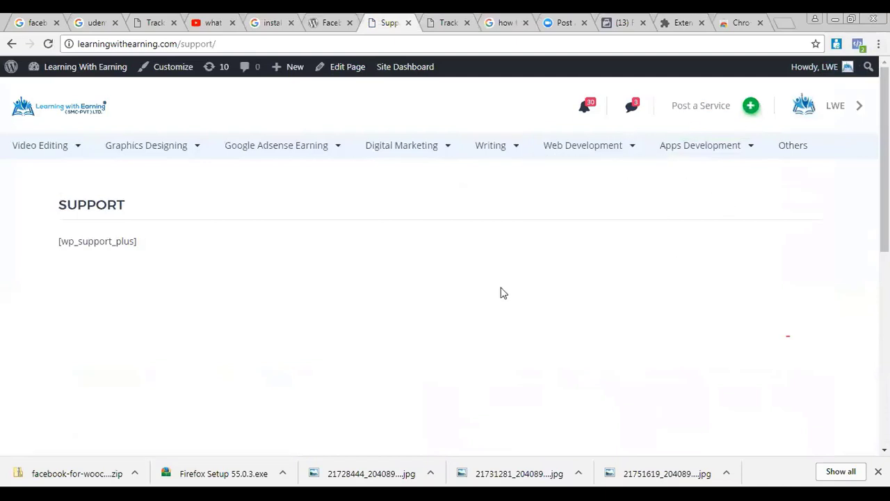
Open the Contact page from the Support page's footer and look through it
{"action": "scroll", "coordinate": [597, 163], "scroll_direction": "down", "scroll_amount": 5}
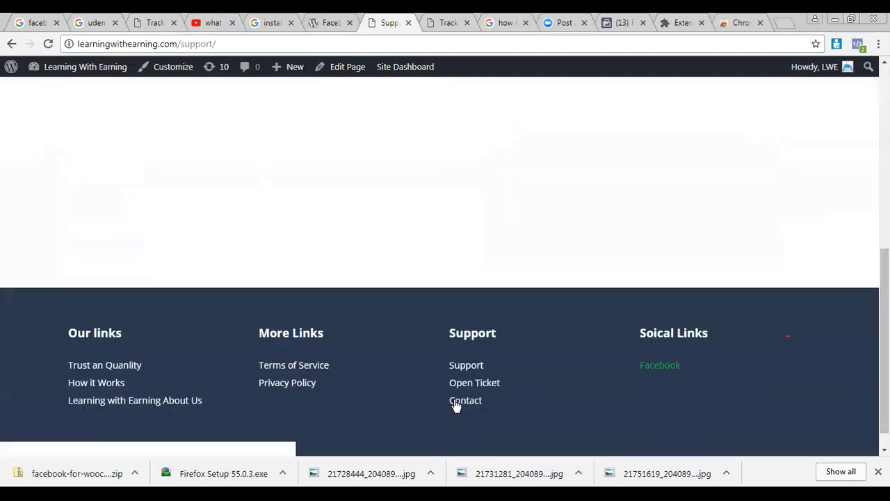
{"action": "left_click", "coordinate": [460, 400]}
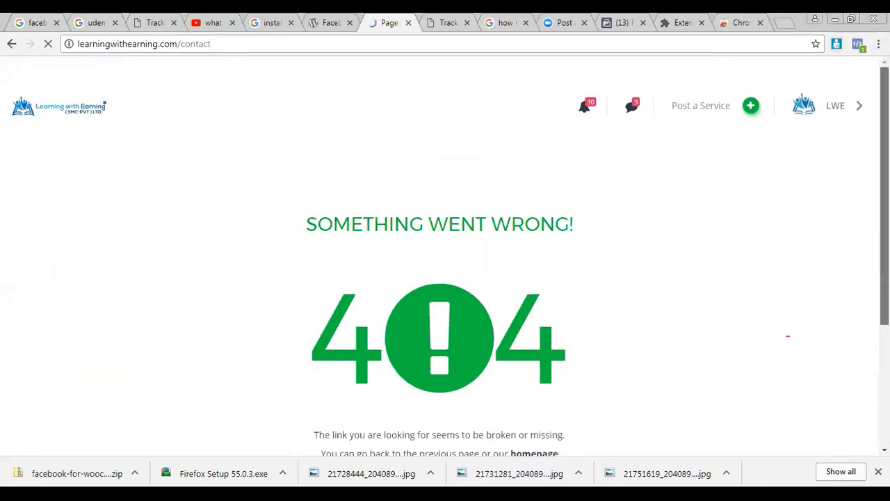
{"action": "scroll", "coordinate": [445, 267], "scroll_direction": "down", "scroll_amount": 3}
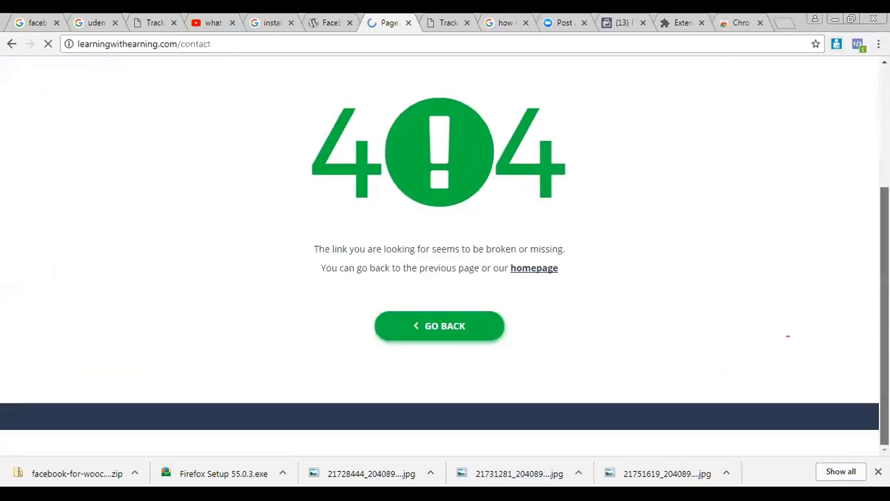
{"action": "scroll", "coordinate": [445, 278], "scroll_direction": "up", "scroll_amount": 2}
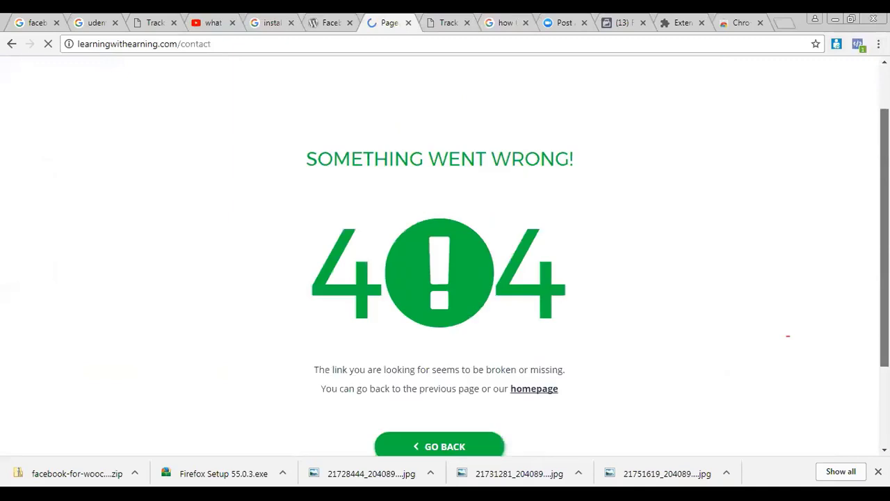
{"action": "scroll", "coordinate": [445, 268], "scroll_direction": "up", "scroll_amount": 1}
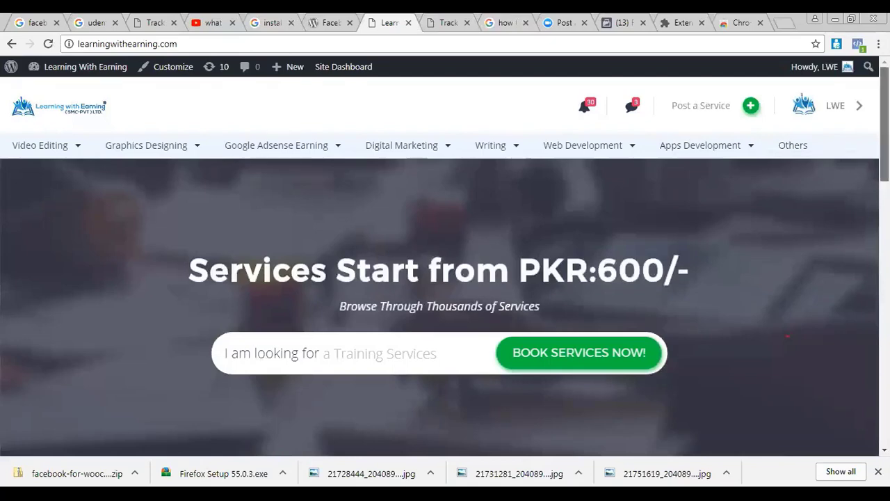
Go through the home page down to its footer and reopen the Support page
{"action": "scroll", "coordinate": [787, 337], "scroll_direction": "down", "scroll_amount": 3}
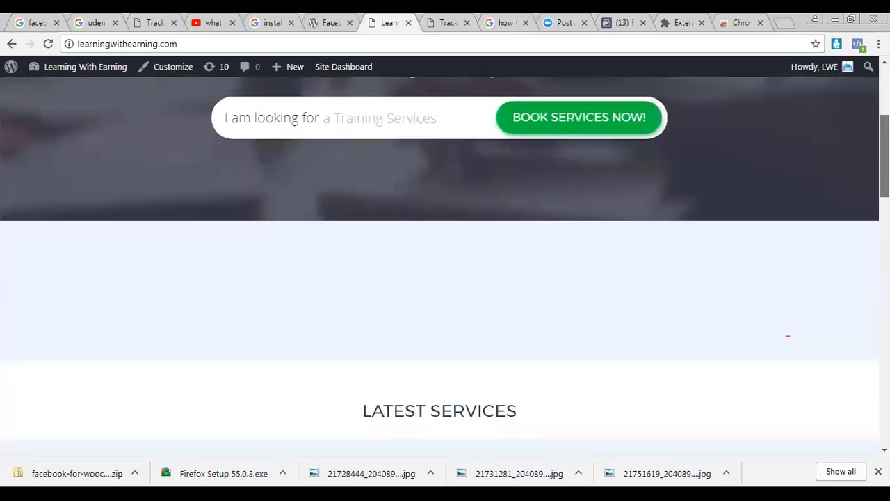
{"action": "scroll", "coordinate": [788, 336], "scroll_direction": "down", "scroll_amount": 2}
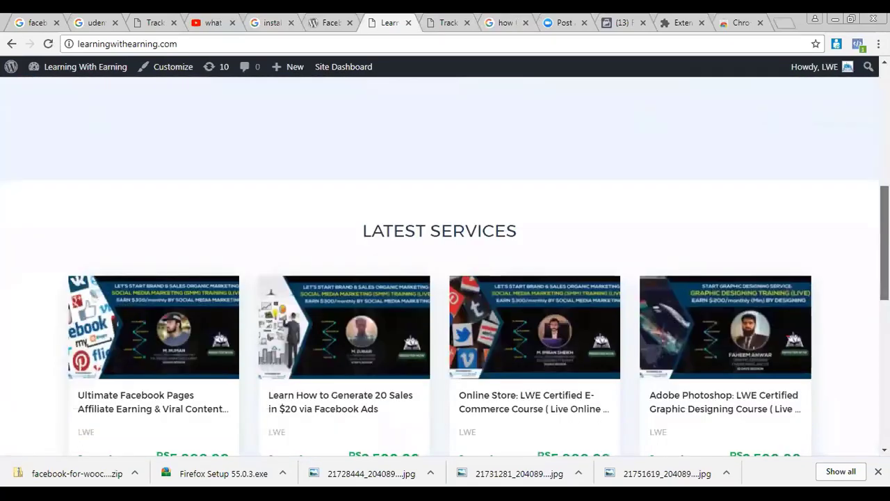
{"action": "scroll", "coordinate": [467, 336], "scroll_direction": "down", "scroll_amount": 5}
{"action": "left_click", "coordinate": [467, 341]}
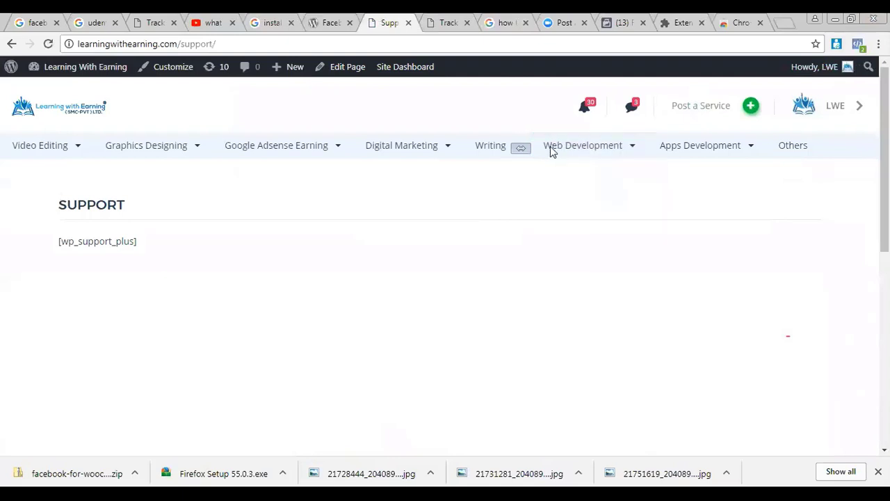
{"action": "mouse_move", "coordinate": [504, 137]}
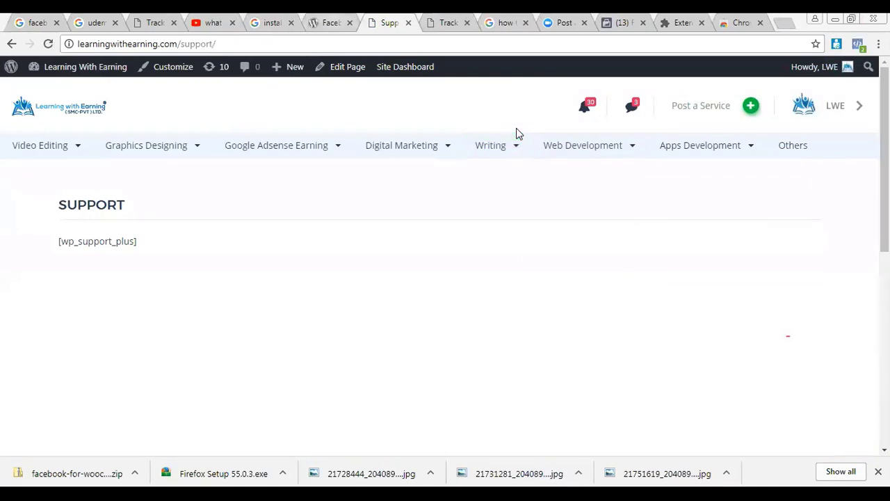
Switch to the Facebook Adverts pixel page and close the event setup dialog
{"action": "key", "text": "ctrl+shift+Tab"}
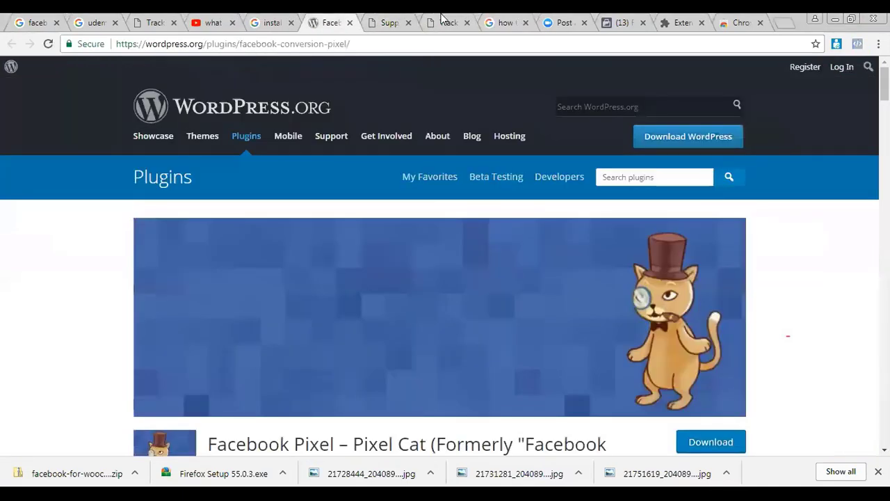
{"action": "left_click", "coordinate": [444, 19]}
{"action": "key", "text": "ctrl+3"}
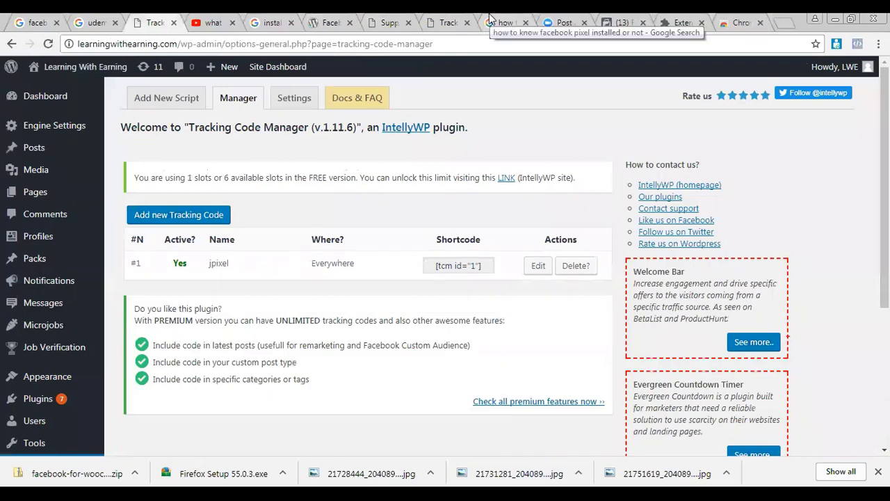
{"action": "left_click", "coordinate": [679, 19]}
{"action": "left_click", "coordinate": [623, 22]}
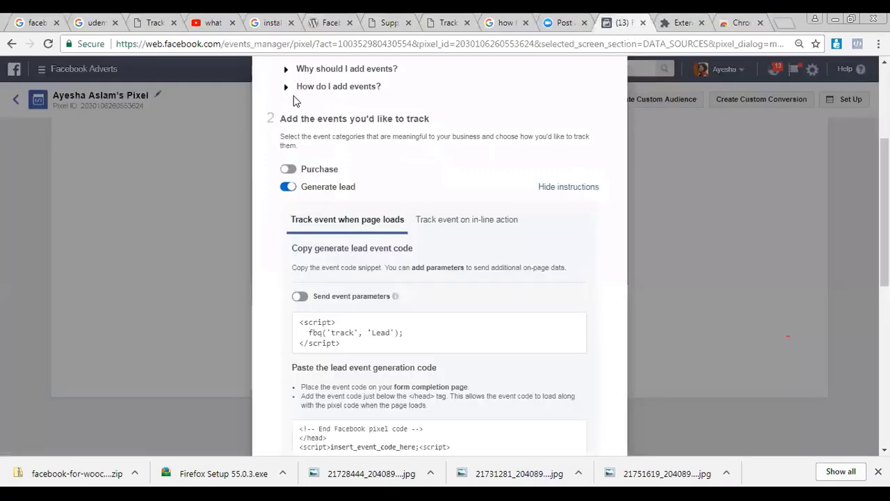
{"action": "left_click", "coordinate": [228, 248]}
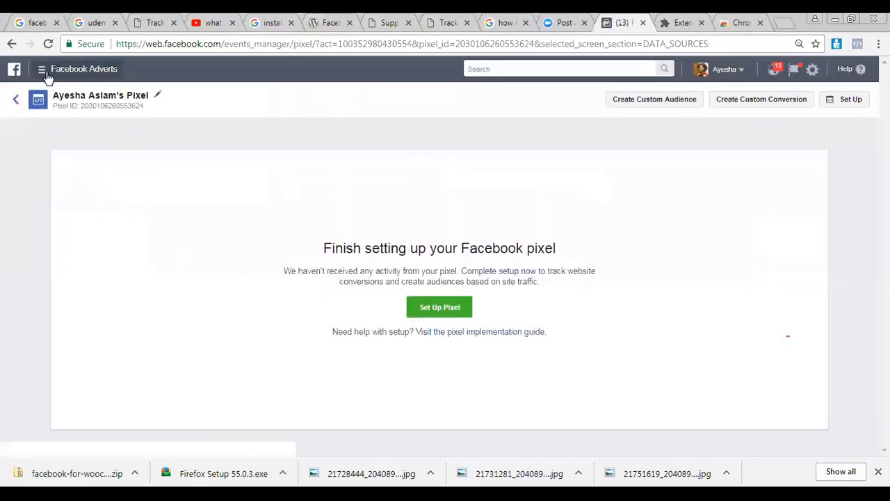
Go to Audiences in Facebook Adverts and start a Custom Audience based on website traffic
{"action": "left_click", "coordinate": [46, 73]}
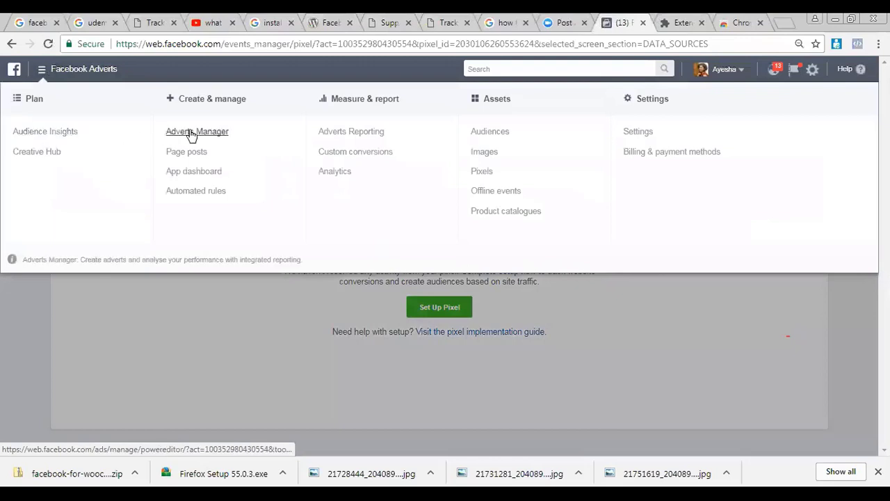
{"action": "left_click", "coordinate": [491, 132]}
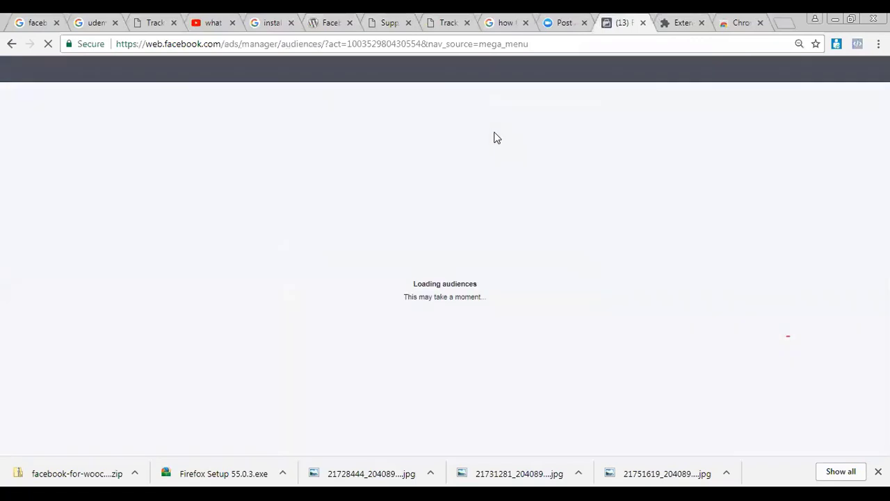
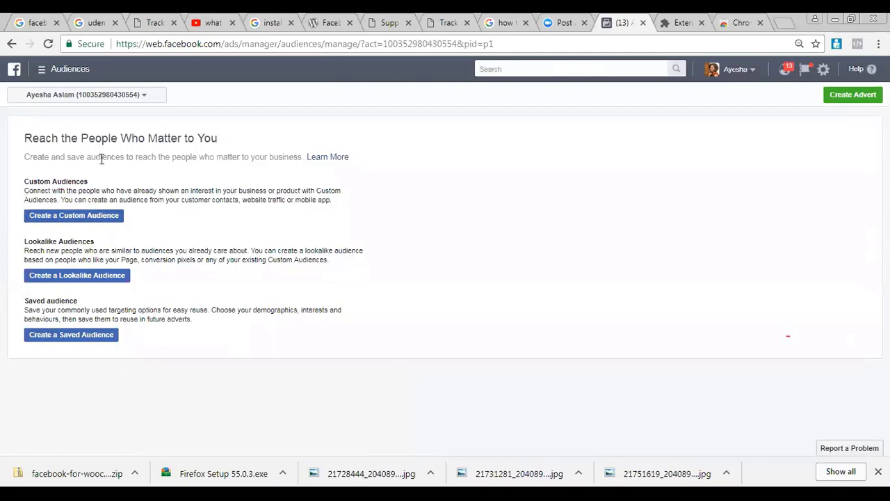
{"action": "left_click", "coordinate": [102, 217]}
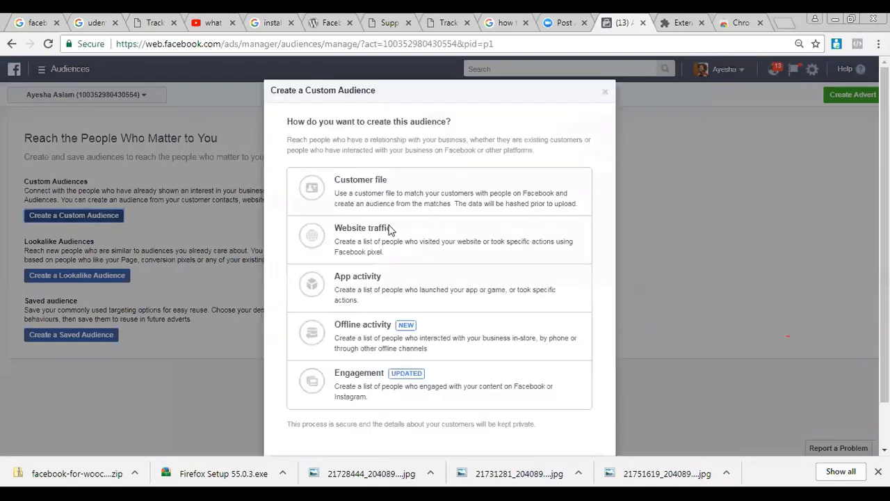
{"action": "left_click", "coordinate": [398, 238]}
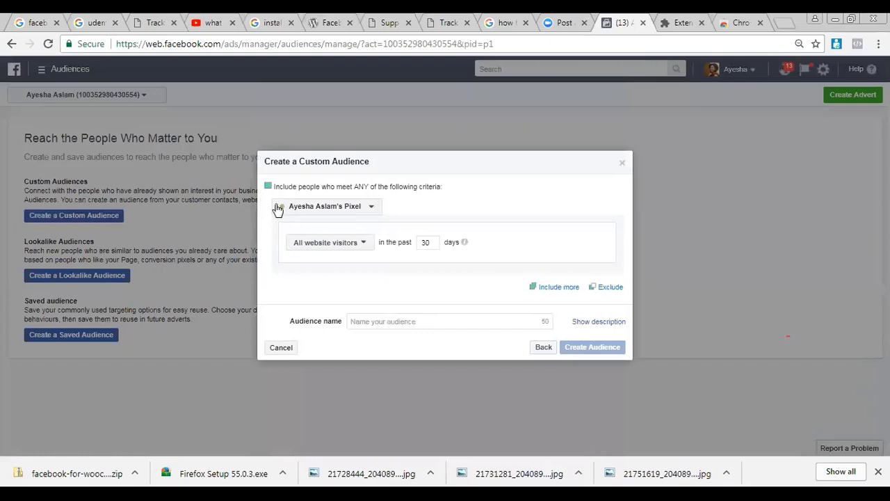
Set the custom audience criteria to all website visitors in the past 170 days
{"action": "left_click", "coordinate": [355, 249]}
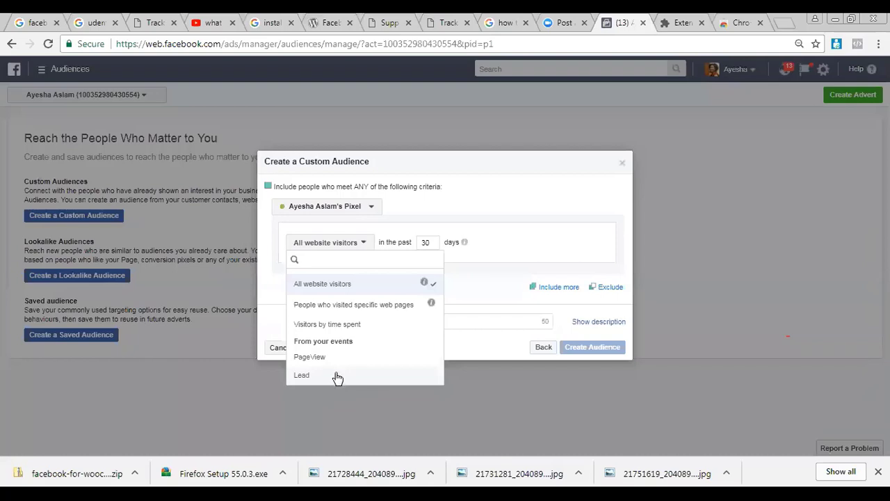
{"action": "left_click", "coordinate": [322, 284]}
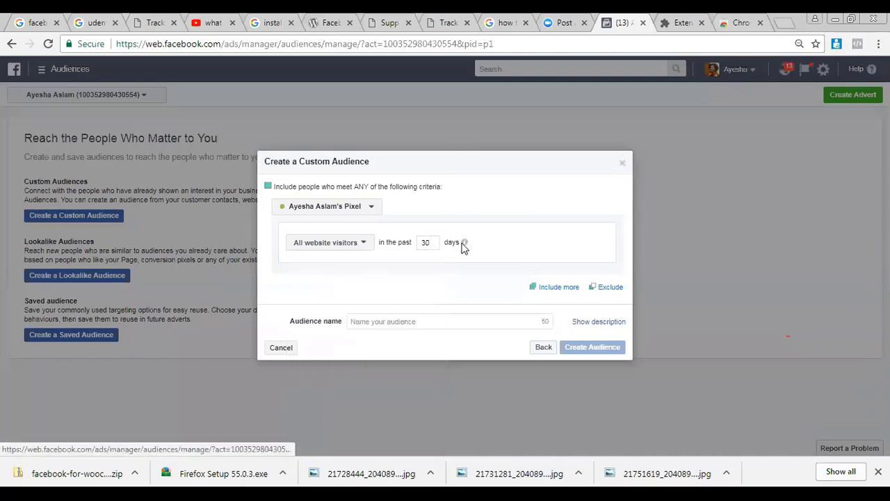
{"action": "mouse_move", "coordinate": [466, 245]}
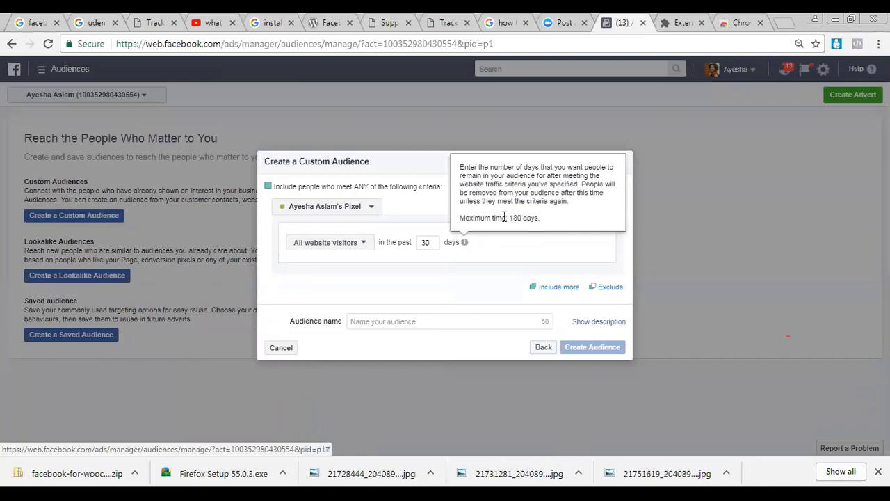
{"action": "double_click", "coordinate": [436, 241]}
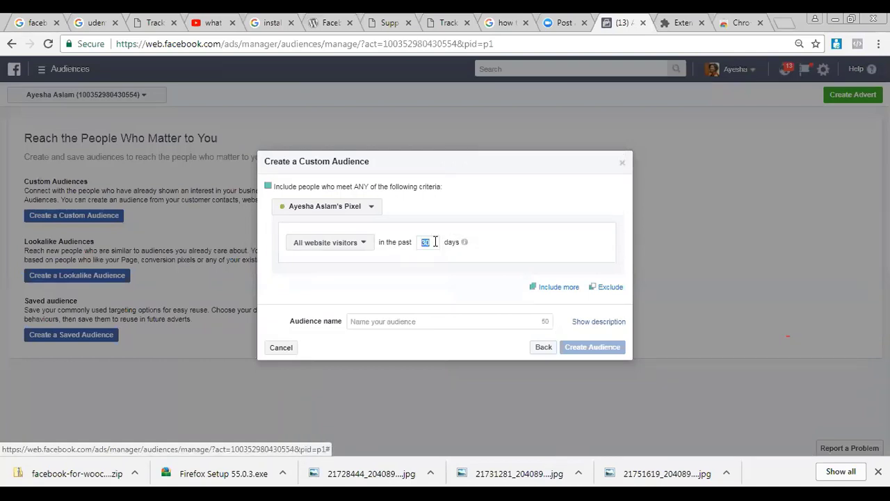
{"action": "type", "text": "170"}
Name the audience "category A", create it, and close the confirmation and the tip about sharing audiences
{"action": "left_click", "coordinate": [443, 322]}
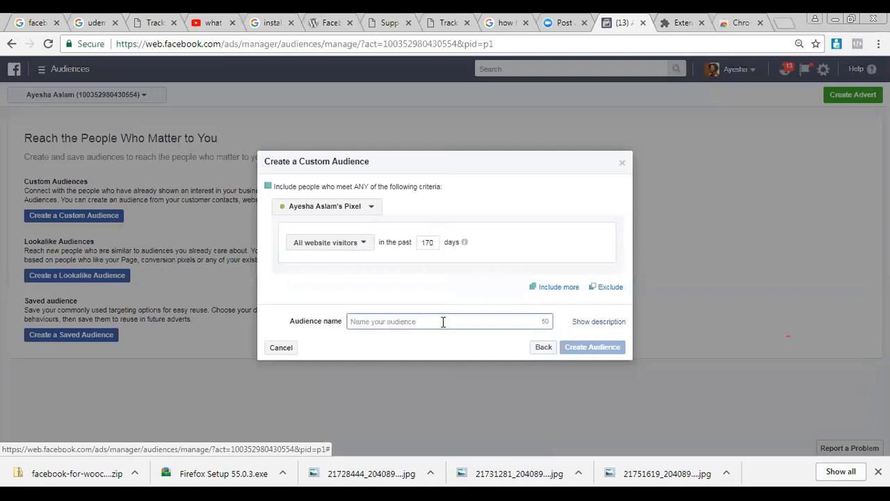
{"action": "type", "text": "category"}
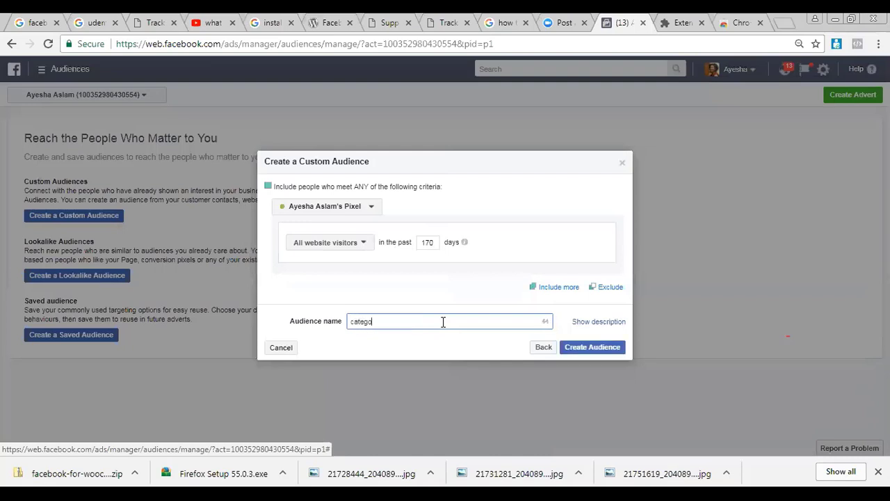
{"action": "type", "text": " A"}
{"action": "left_click", "coordinate": [612, 348]}
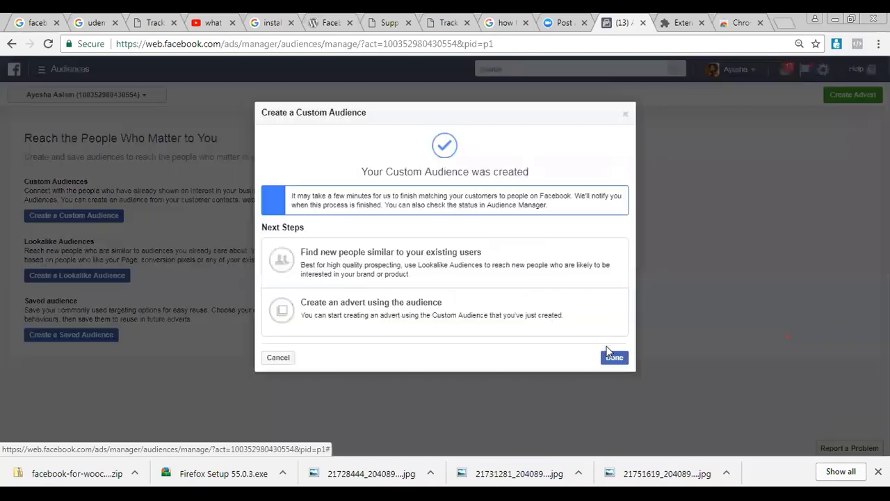
{"action": "left_click", "coordinate": [612, 357]}
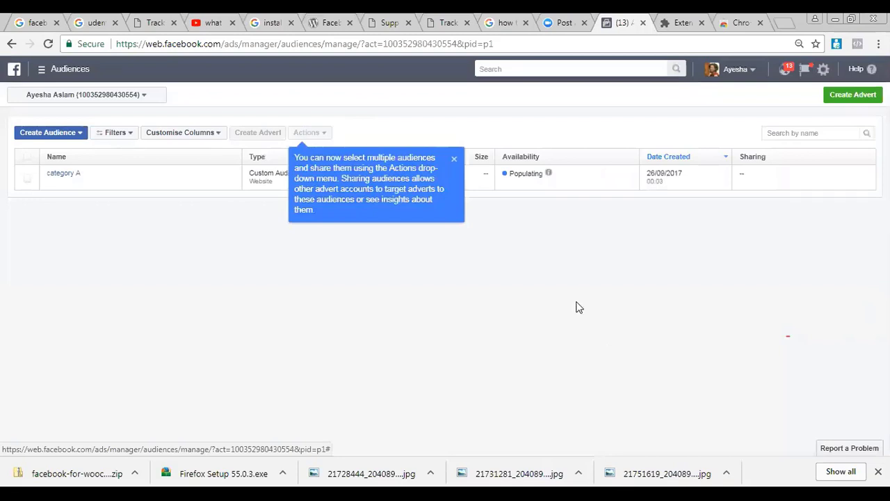
{"action": "left_click", "coordinate": [455, 161]}
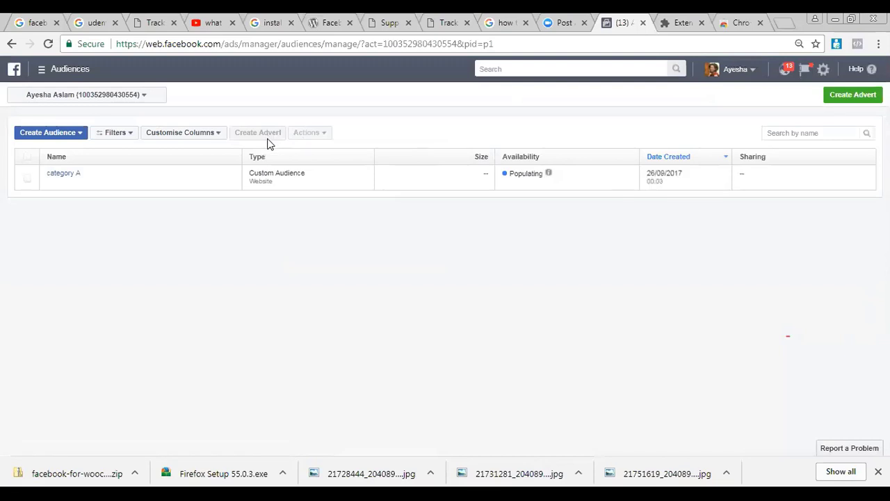
Go from Audiences to Adverts Manager through the full list of tools
{"action": "left_click", "coordinate": [48, 78]}
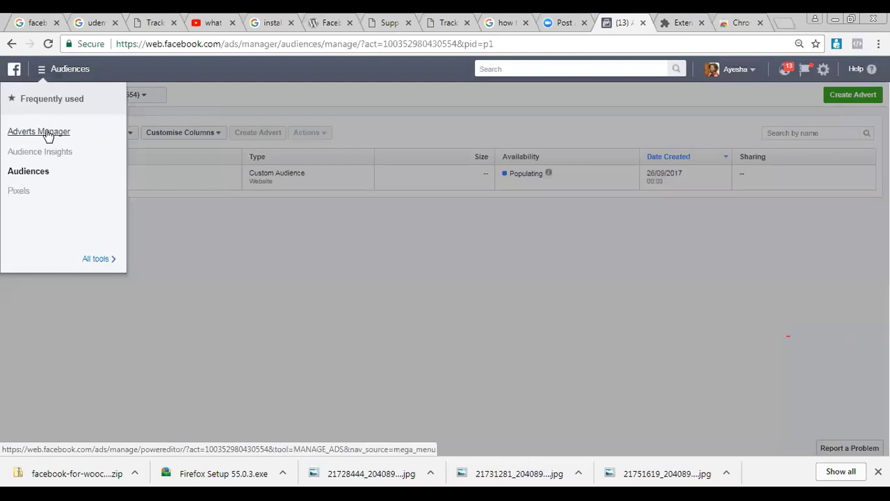
{"action": "mouse_move", "coordinate": [96, 258]}
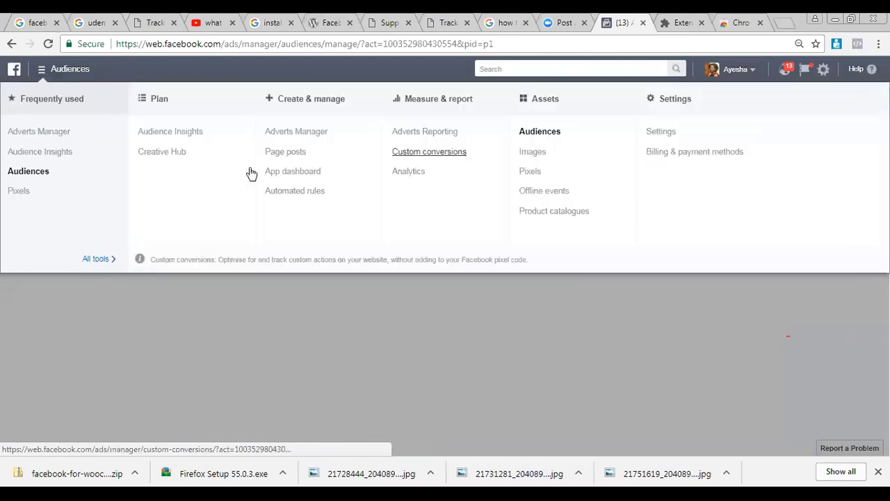
{"action": "left_click", "coordinate": [301, 137]}
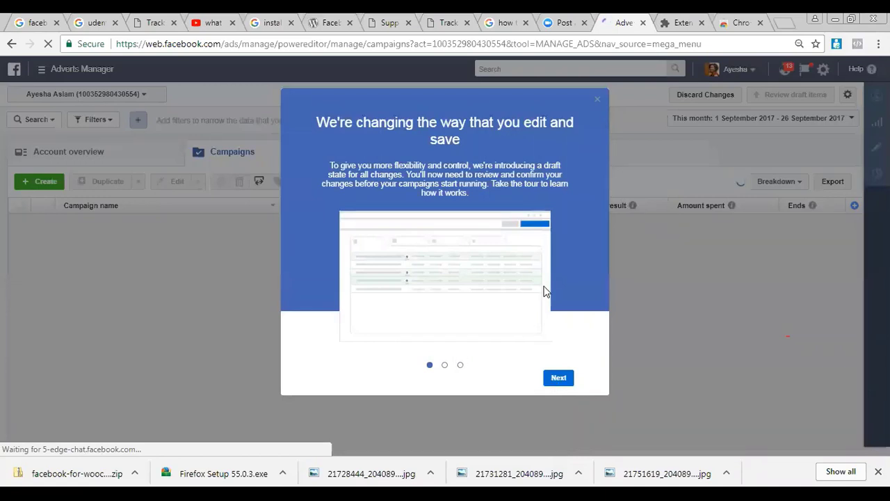
Go through the tour about draft changes to its end, close it, and dismiss the tip about saved reports
{"action": "left_click", "coordinate": [444, 366]}
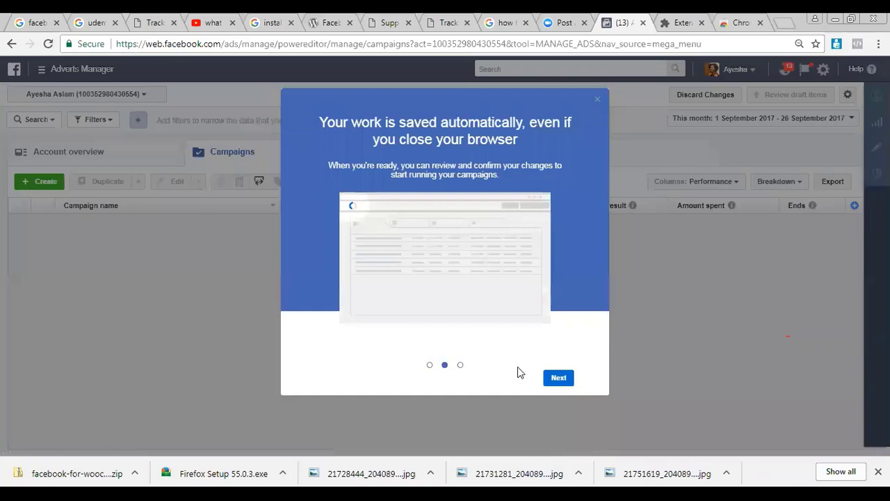
{"action": "left_click", "coordinate": [561, 383]}
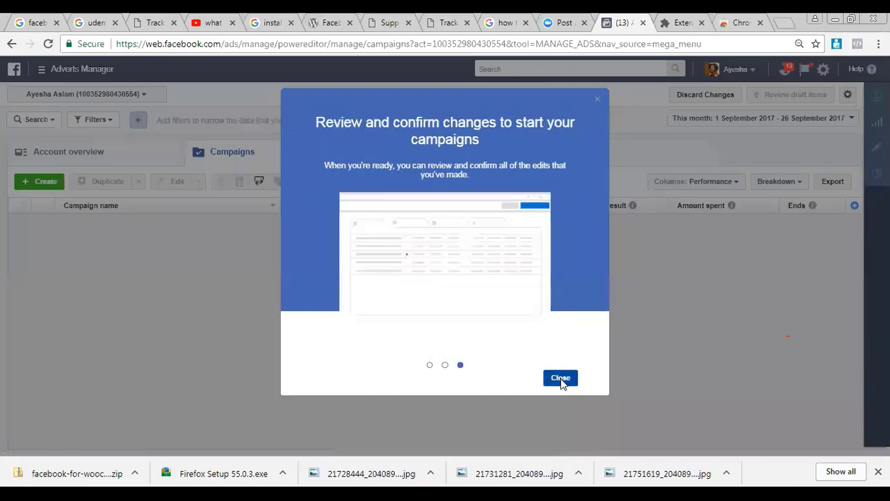
{"action": "left_click", "coordinate": [560, 378]}
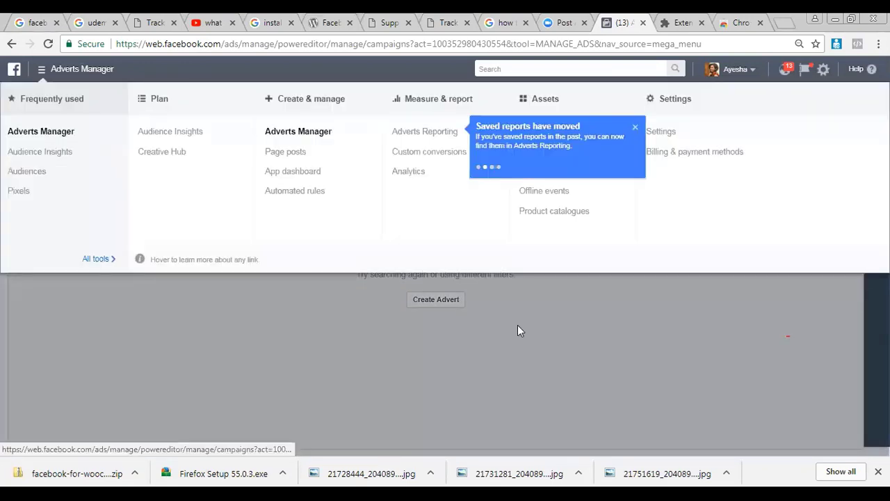
{"action": "left_click", "coordinate": [635, 129]}
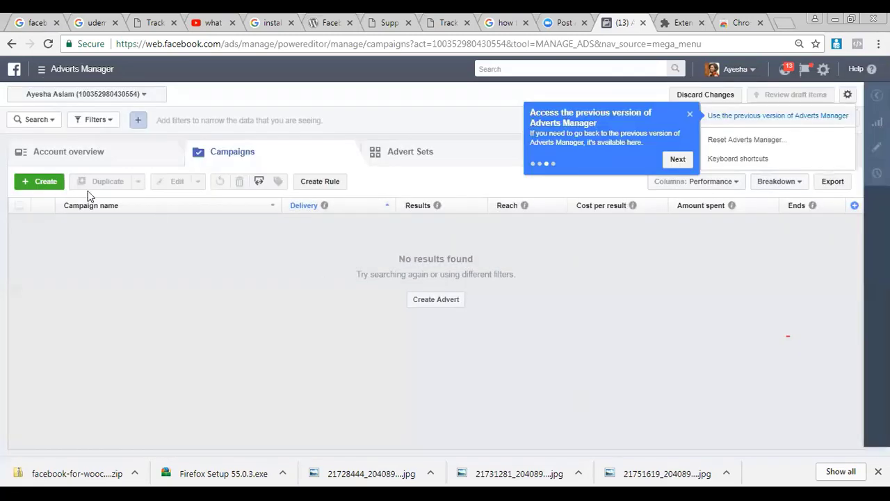
Start a new campaign with Guided Creation and choose Engagement as its marketing objective
{"action": "left_click", "coordinate": [54, 183]}
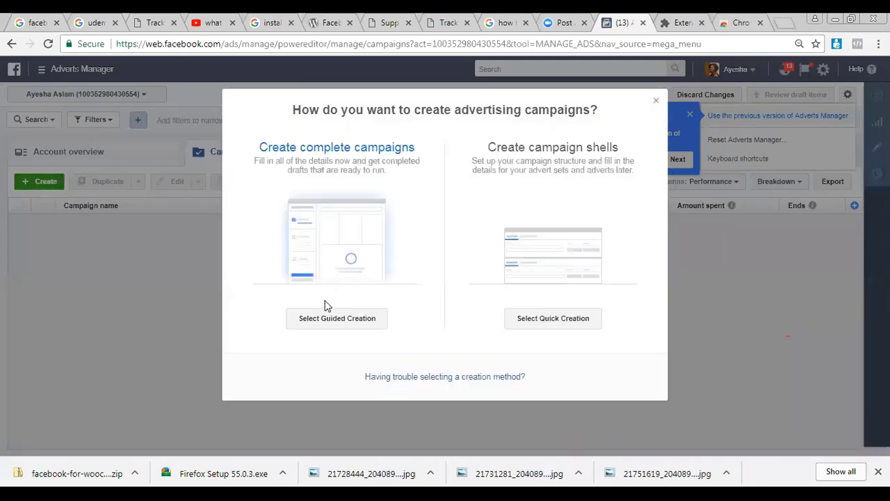
{"action": "left_click", "coordinate": [323, 322]}
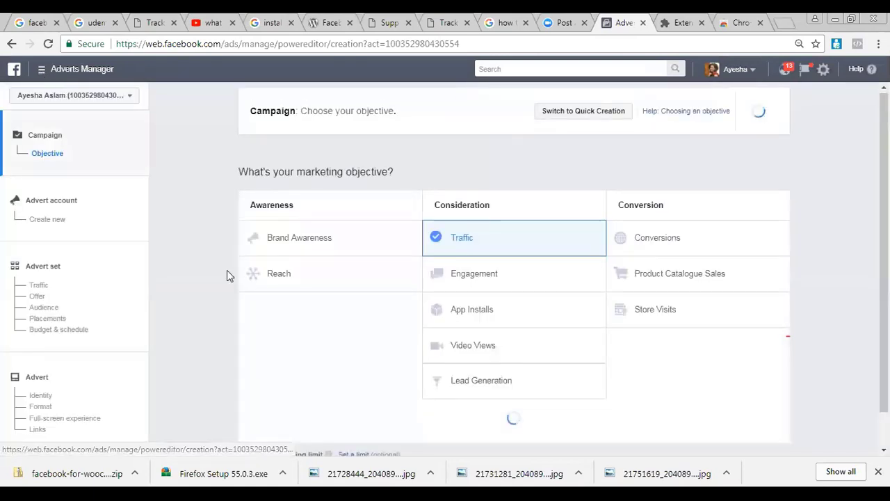
{"action": "left_click", "coordinate": [479, 278]}
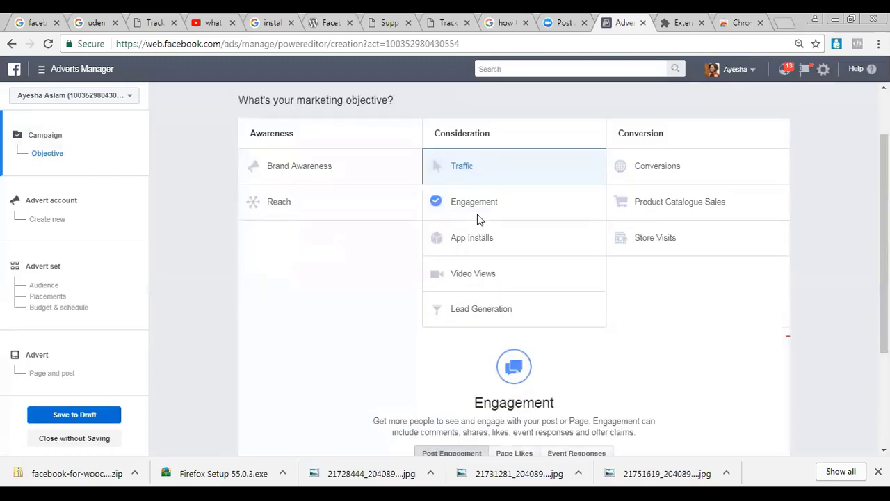
{"action": "scroll", "coordinate": [471, 204], "scroll_direction": "down", "scroll_amount": 2}
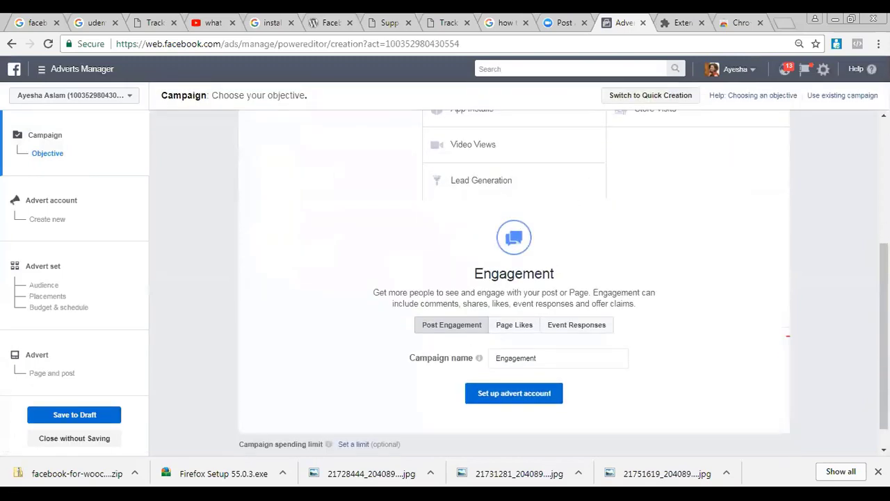
{"action": "left_click_drag", "start_coordinate": [884, 313], "coordinate": [884, 255]}
{"action": "scroll", "coordinate": [616, 371], "scroll_direction": "up", "scroll_amount": 1}
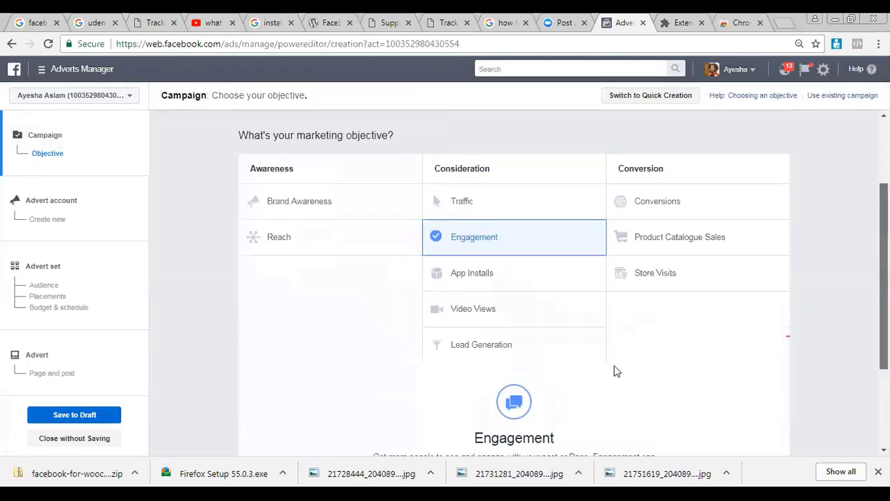
Set up the advert account with Pakistan, Pakistani Rupee and the Asia/Karachi time zone, and continue to the advert set
{"action": "scroll", "coordinate": [534, 381], "scroll_direction": "down", "scroll_amount": 3}
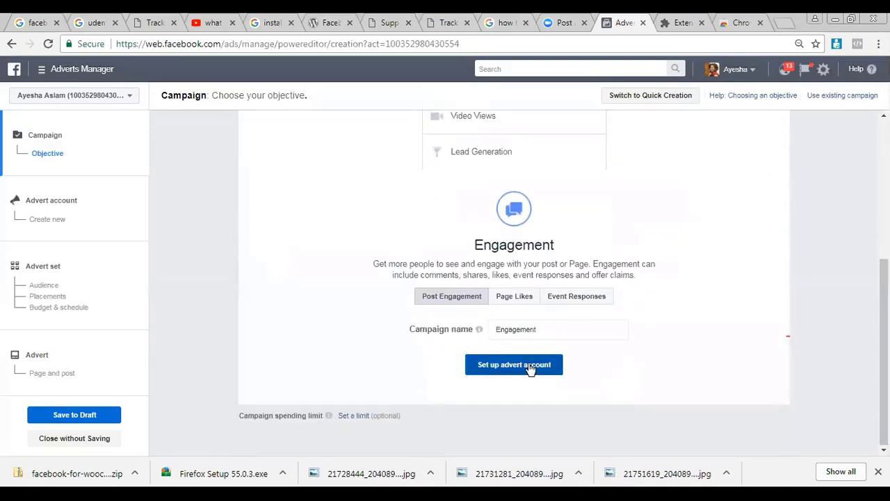
{"action": "left_click", "coordinate": [529, 367]}
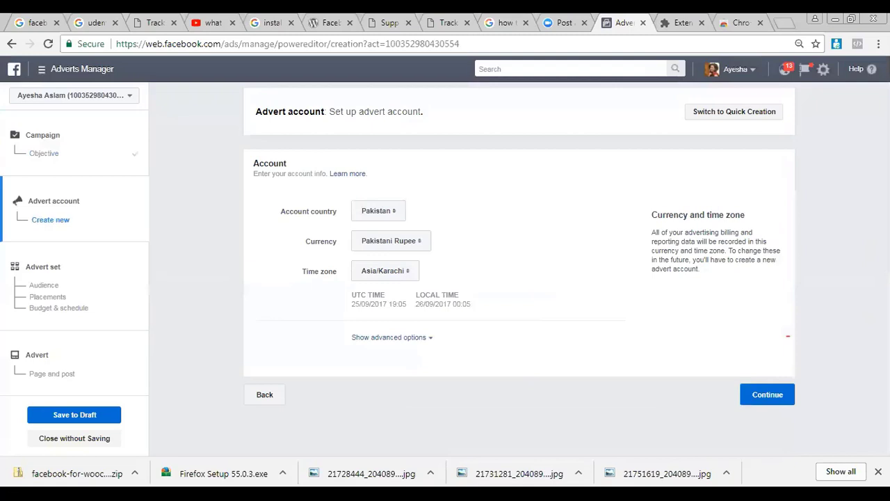
{"action": "left_click", "coordinate": [767, 394]}
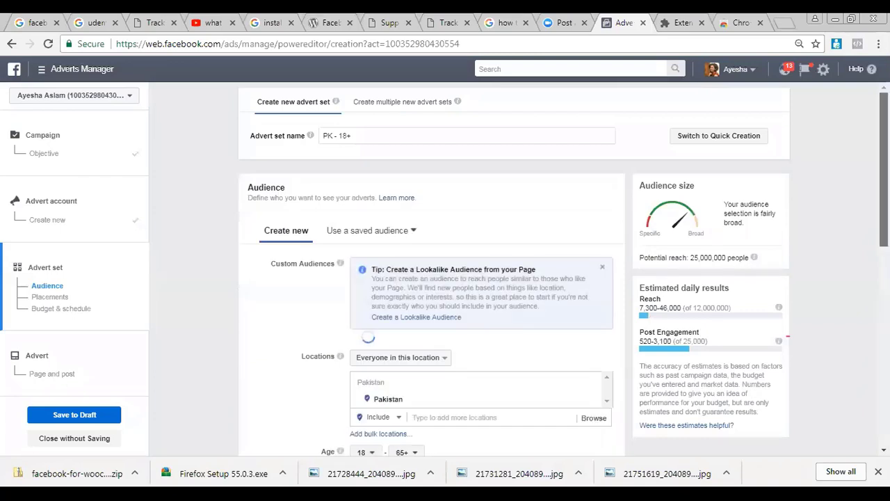
Add the website audience "category A" to the advert set's Custom Audiences
{"action": "scroll", "coordinate": [515, 278], "scroll_direction": "down", "scroll_amount": 1}
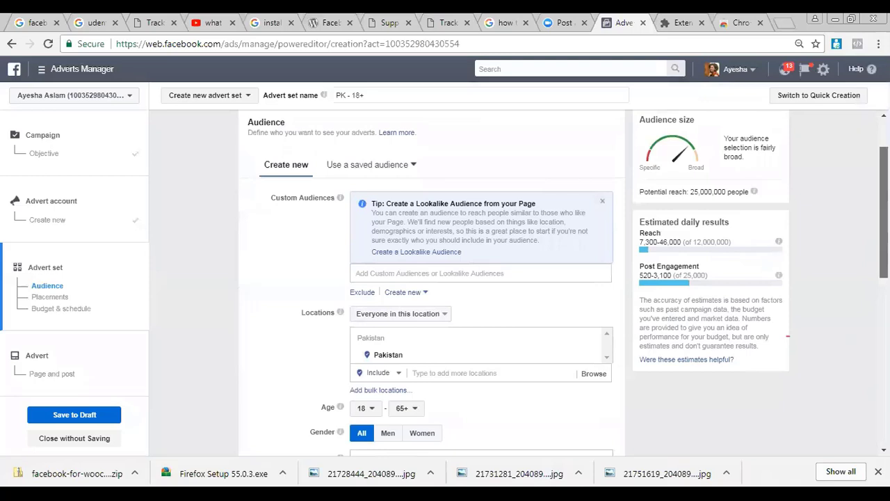
{"action": "scroll", "coordinate": [431, 279], "scroll_direction": "down", "scroll_amount": 2}
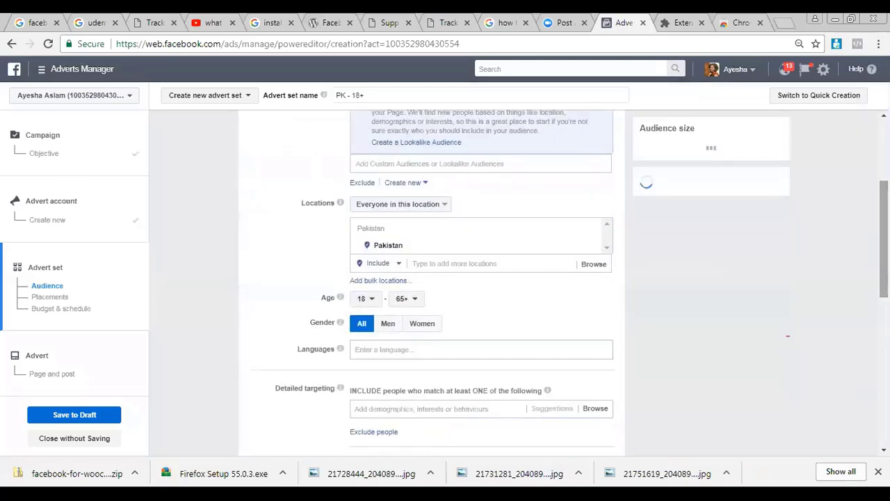
{"action": "scroll", "coordinate": [466, 294], "scroll_direction": "up", "scroll_amount": 1}
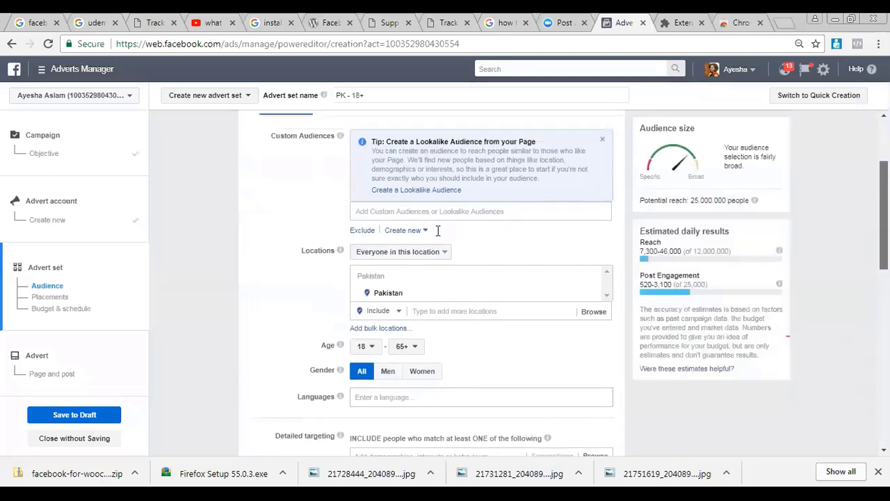
{"action": "scroll", "coordinate": [438, 230], "scroll_direction": "up", "scroll_amount": 1}
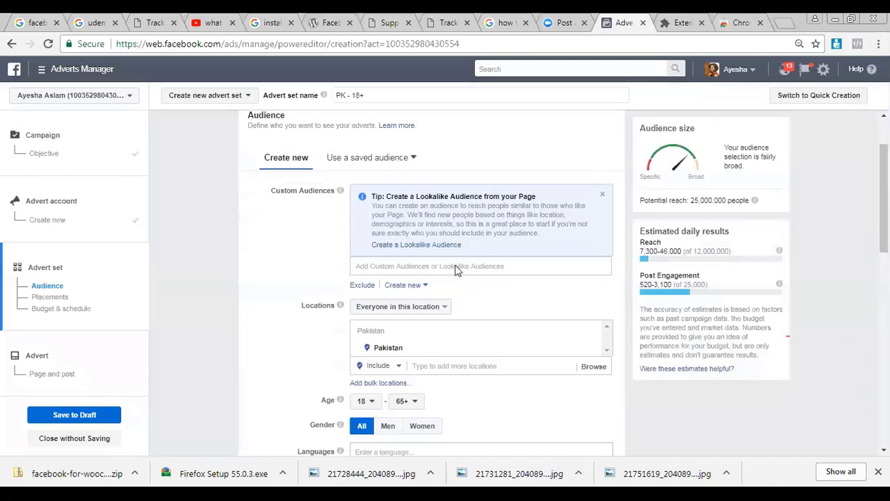
{"action": "left_click", "coordinate": [456, 268]}
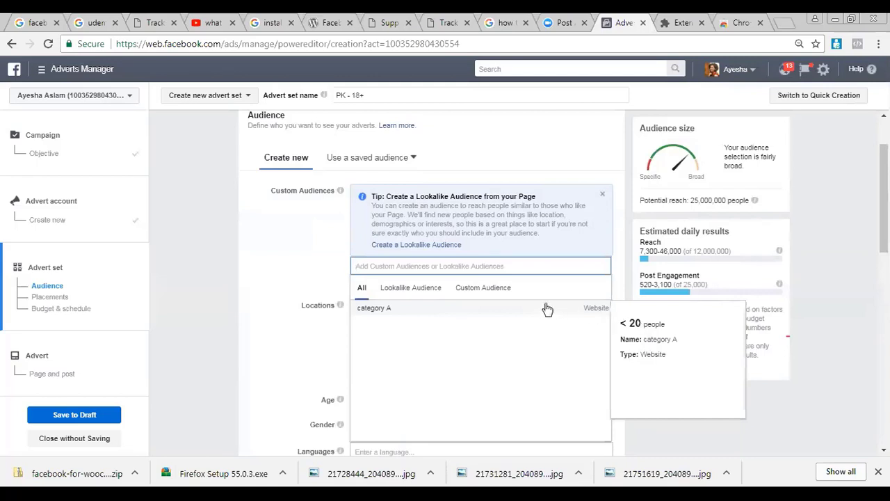
{"action": "left_click", "coordinate": [442, 311]}
Check the lookalike, custom and full lists for further audiences that could be added to the advert set
{"action": "left_click", "coordinate": [413, 324]}
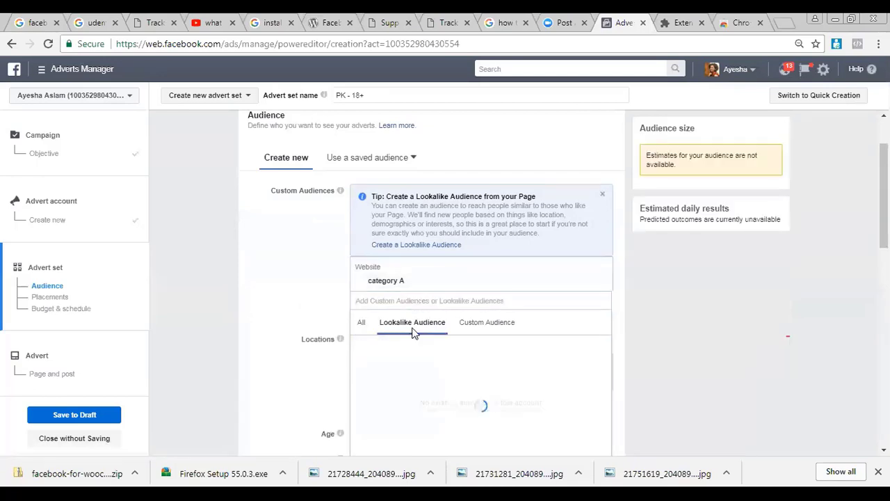
{"action": "left_click", "coordinate": [491, 331]}
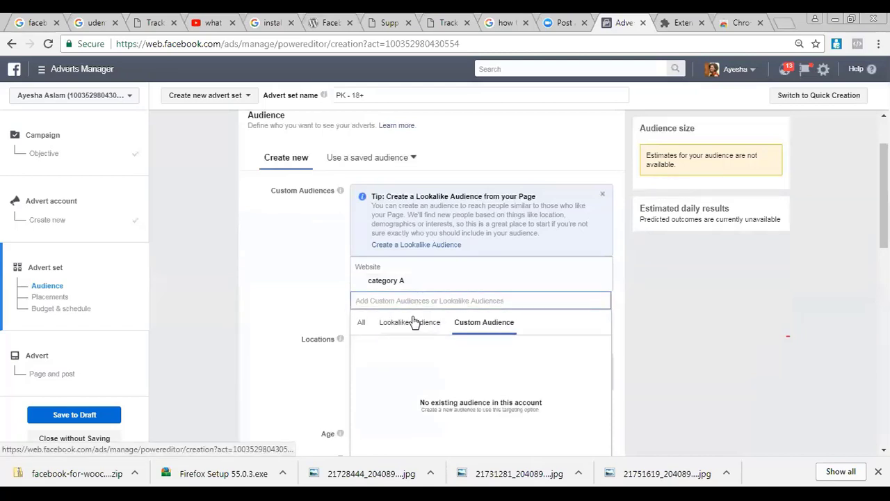
{"action": "left_click", "coordinate": [372, 323]}
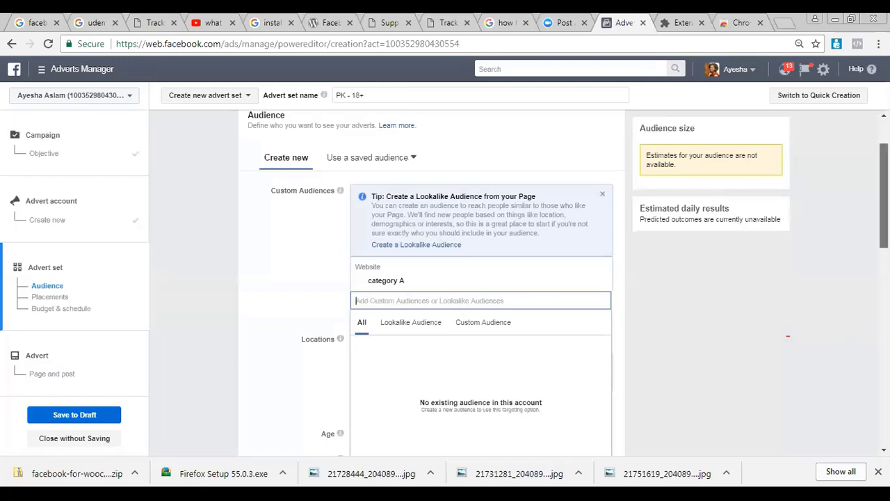
Review the advert set's detailed targeting, placements and budget sections, and close the open audience list
{"action": "scroll", "coordinate": [788, 336], "scroll_direction": "down", "scroll_amount": 1}
{"action": "scroll", "coordinate": [789, 336], "scroll_direction": "down", "scroll_amount": 5}
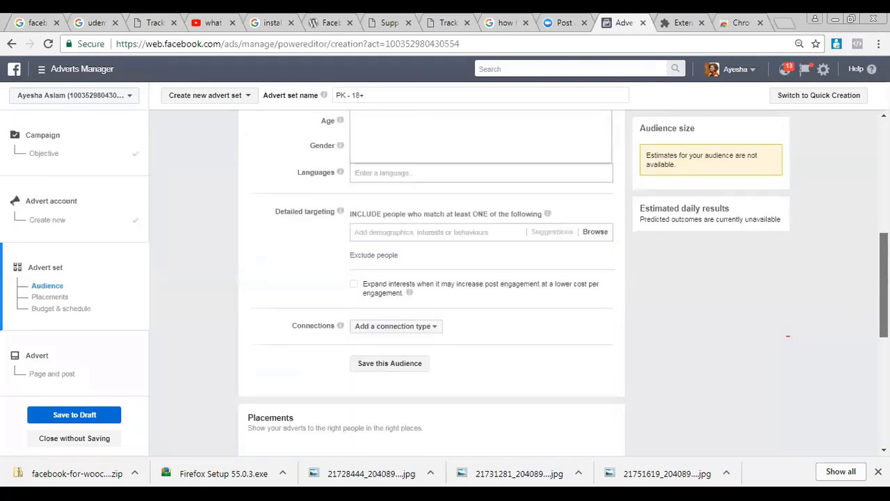
{"action": "scroll", "coordinate": [788, 336], "scroll_direction": "down", "scroll_amount": 3}
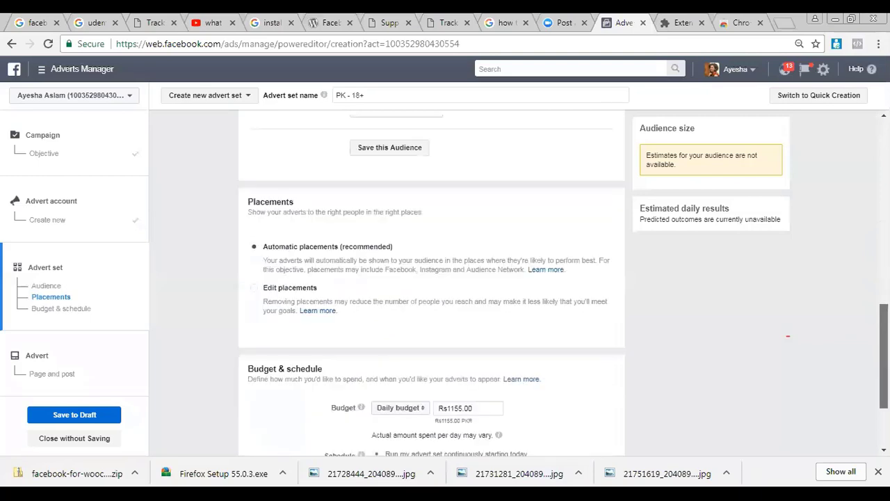
{"action": "scroll", "coordinate": [788, 336], "scroll_direction": "up", "scroll_amount": 7}
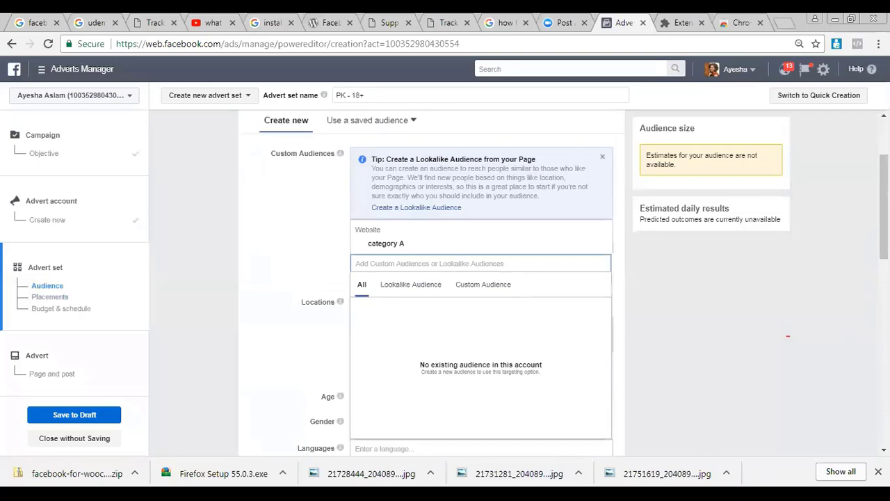
{"action": "left_click_drag", "start_coordinate": [884, 208], "coordinate": [884, 158]}
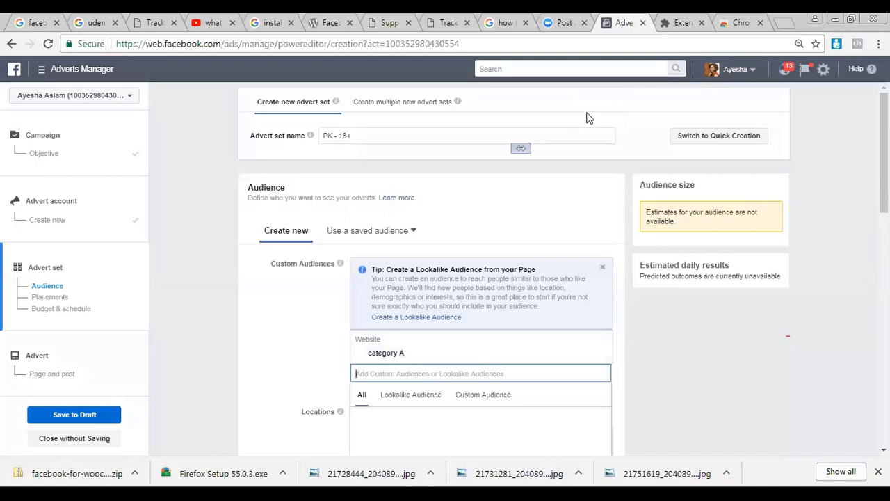
{"action": "left_click", "coordinate": [603, 167]}
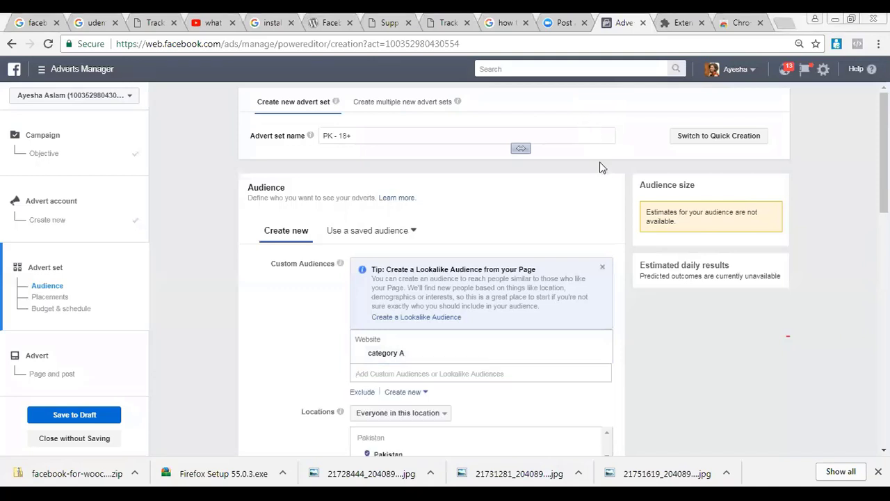